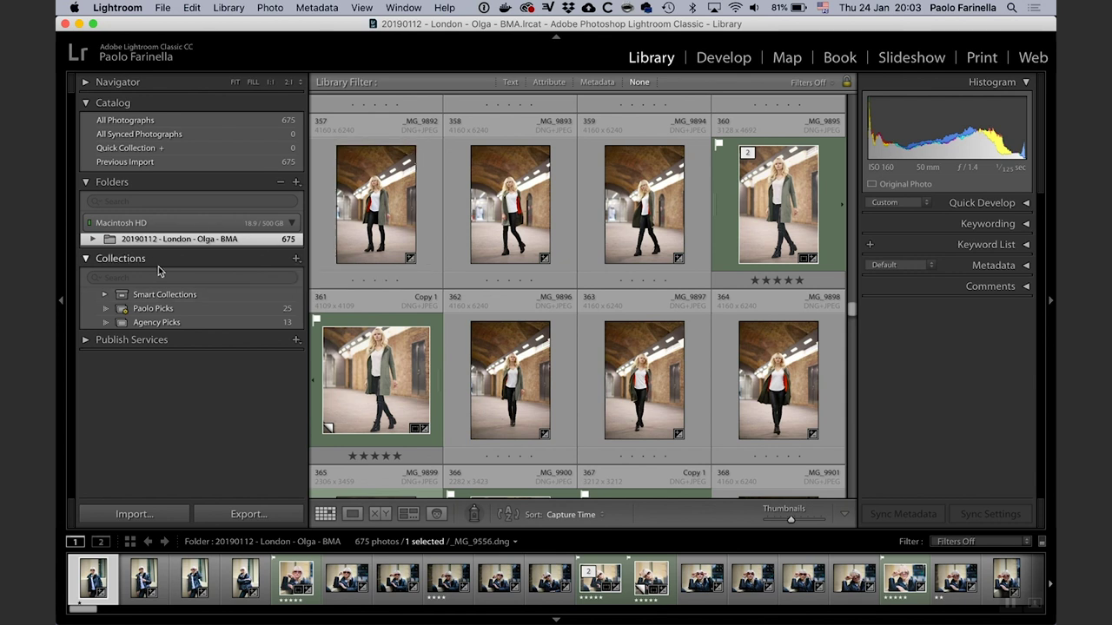
Step: Look through the photos of the 20190112 London shoot folder and expand the folder to show its subfolders
drag(851, 314, 852, 187)
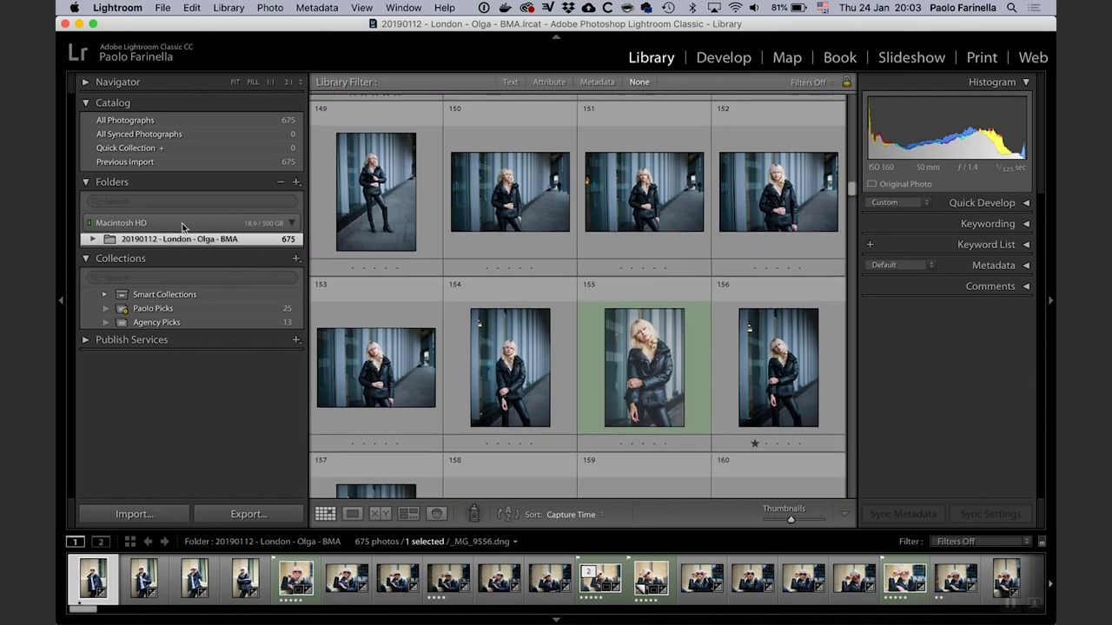
click(93, 239)
mouse_move(851, 185)
mouse_down()
mouse_move(852, 213)
mouse_move(850, 203)
mouse_up()
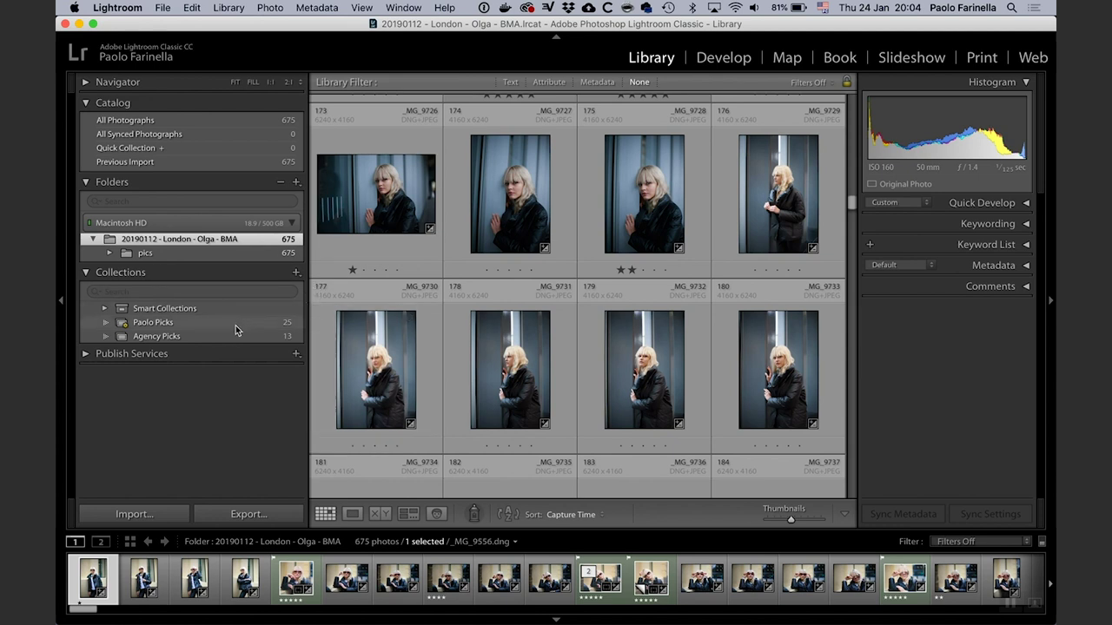
Step: Browse the 25-photo picks smart collection and show its photo _MG_0081 in the folder where it is stored
click(153, 322)
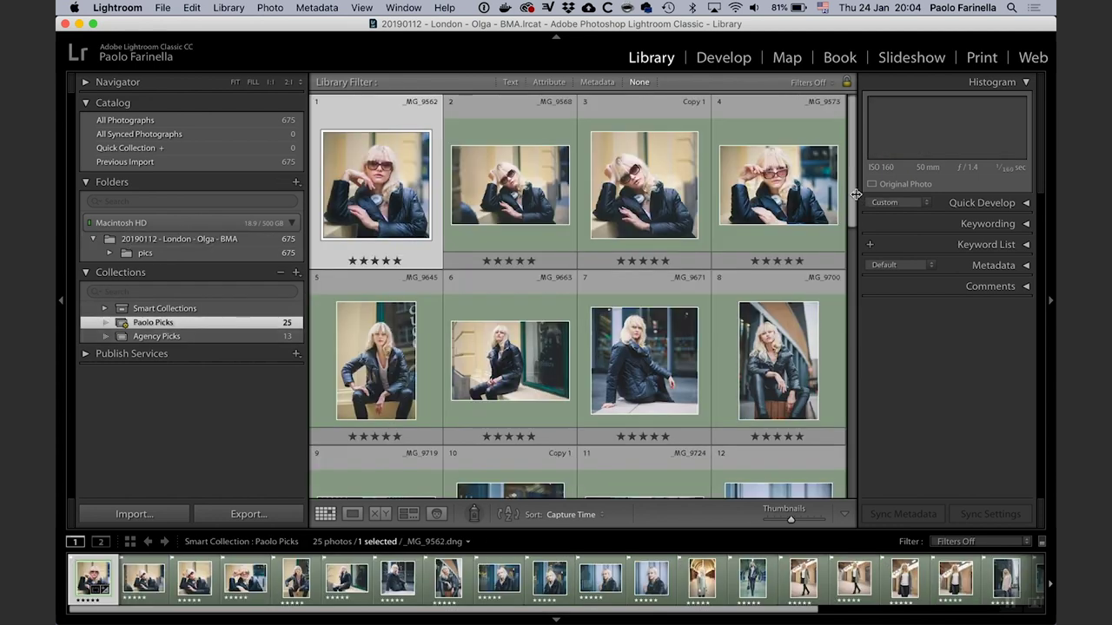
drag(851, 212, 834, 437)
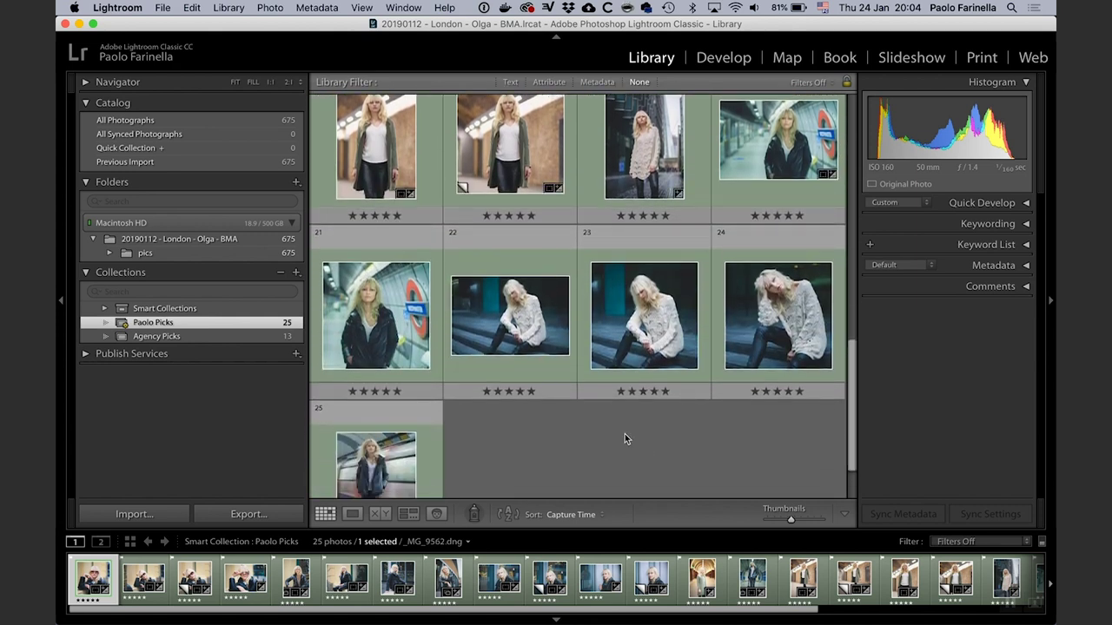
click(624, 433)
click(514, 314)
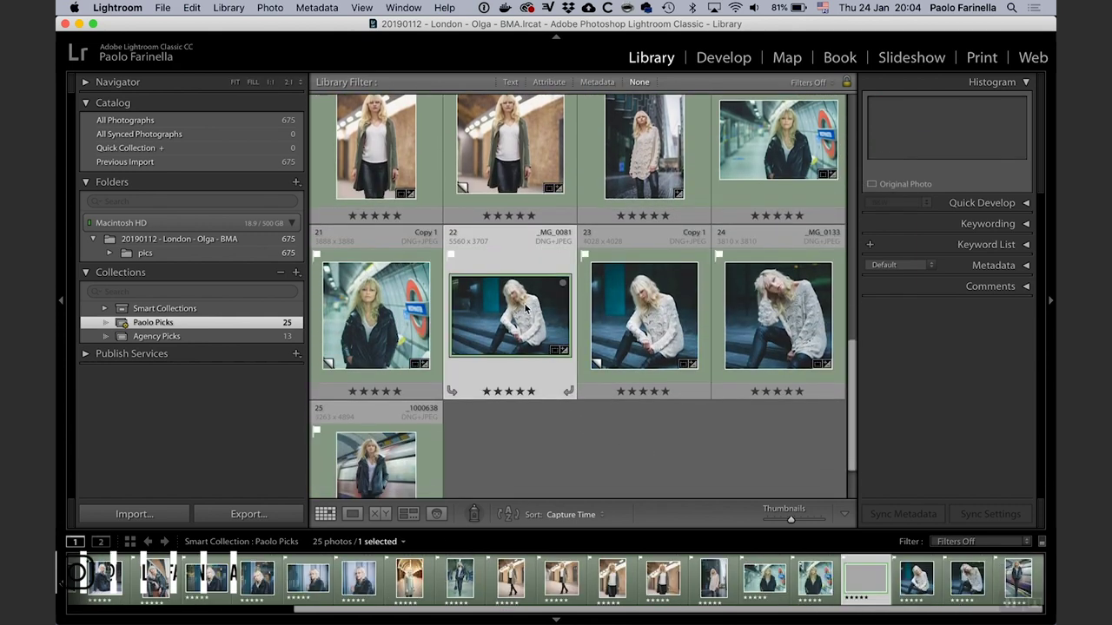
right_click(517, 308)
click(620, 292)
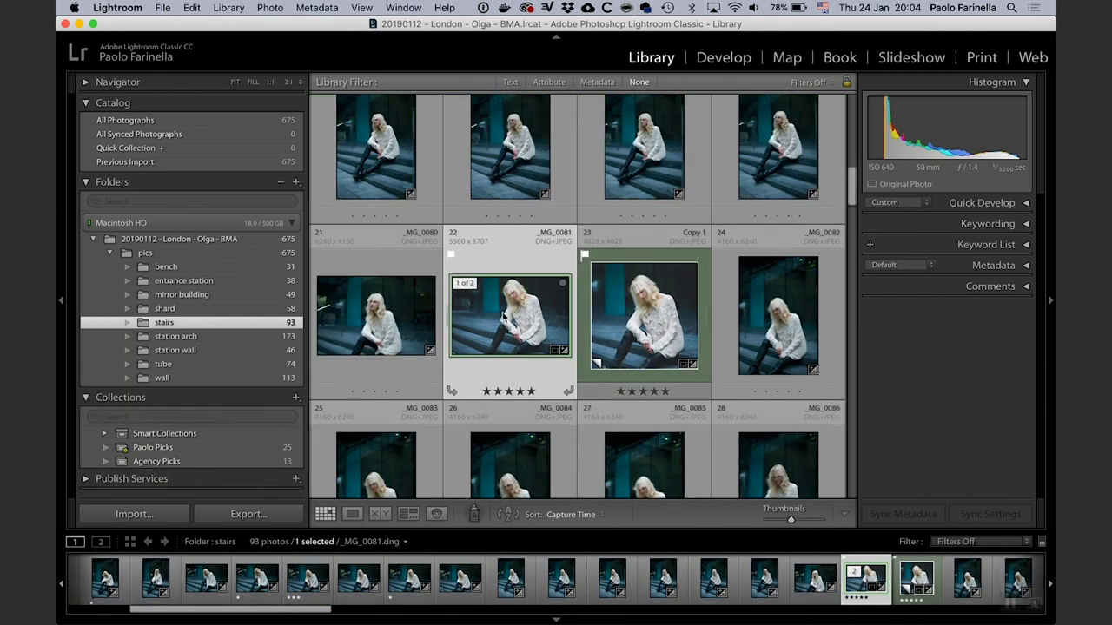
Step: Reset the develop settings of photo _MG_0081
right_click(481, 324)
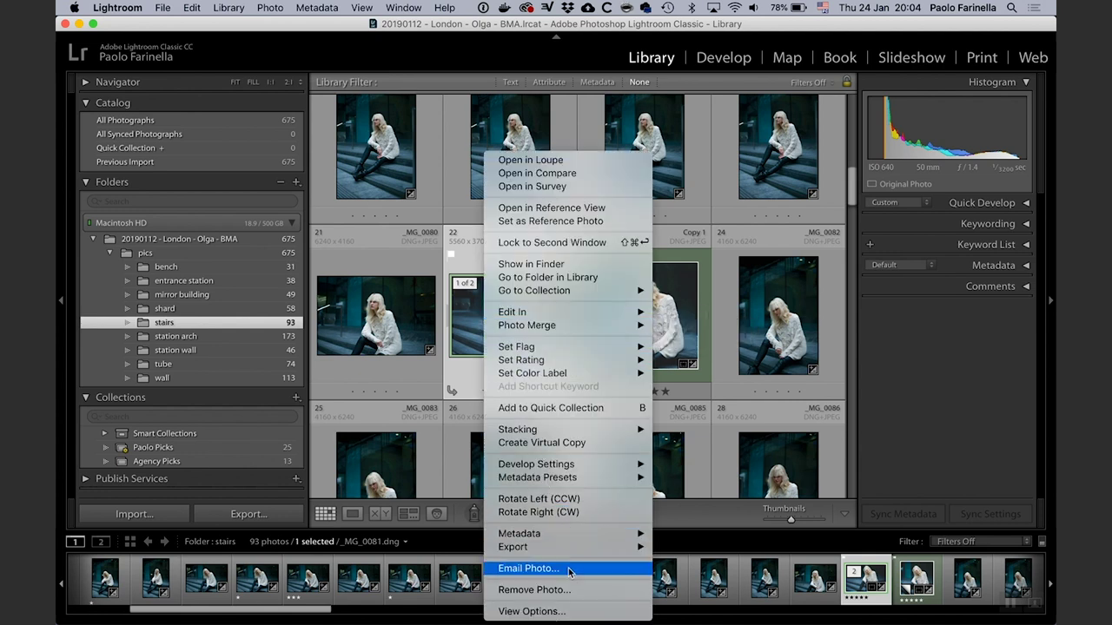
mouse_move(612, 470)
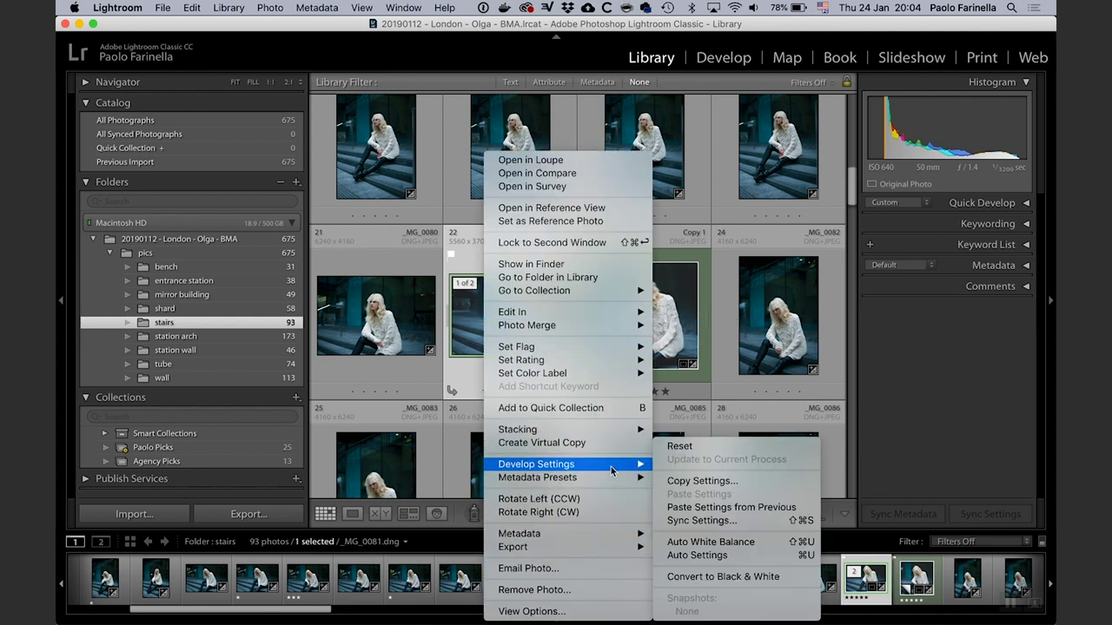
click(712, 453)
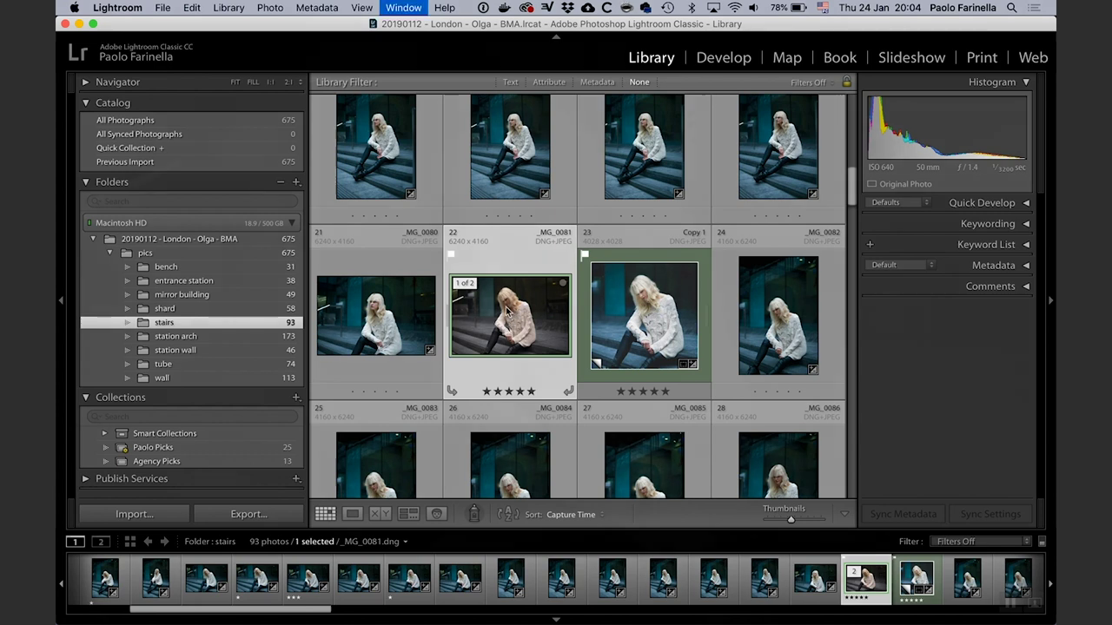
Step: Examine photo _MG_0081 at full screen, checking the hair, face and sweater colours up close
key(f)
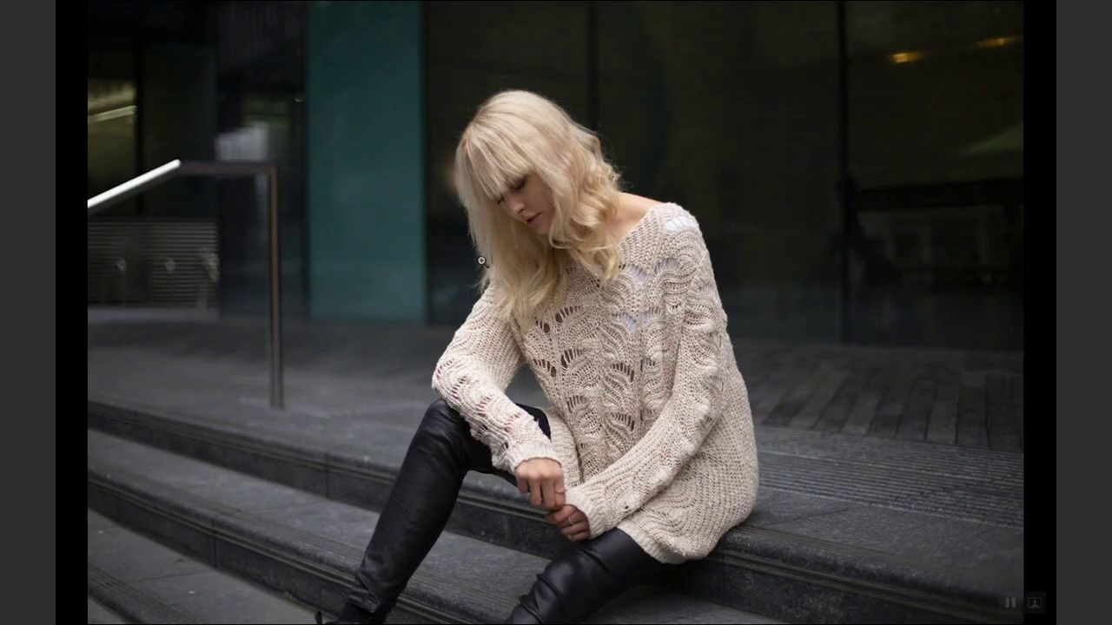
click(521, 335)
drag(643, 139, 622, 235)
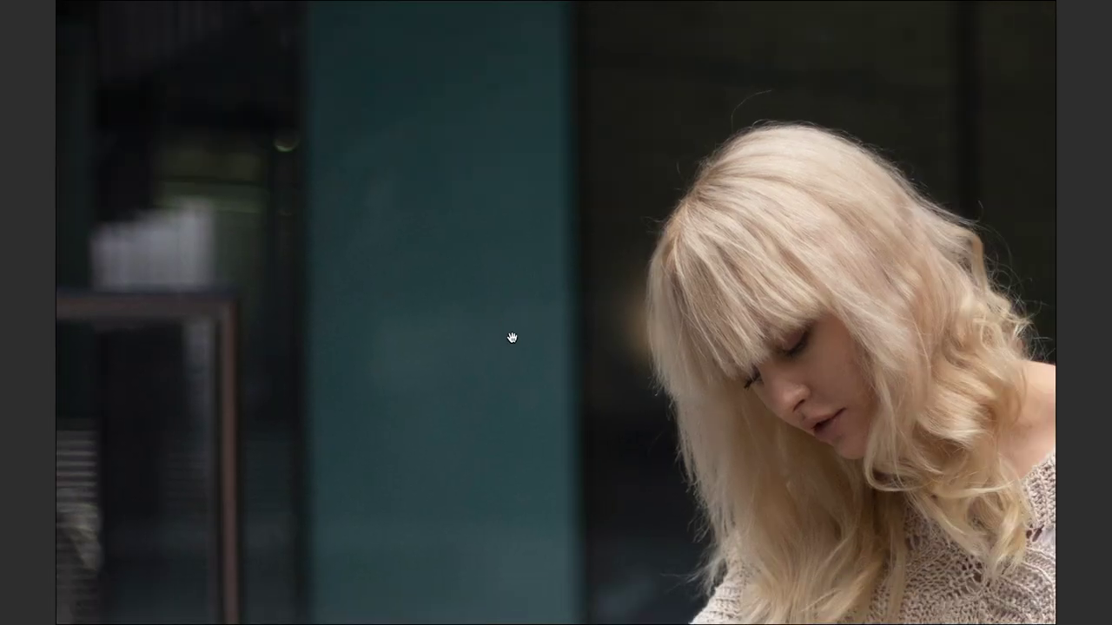
click(611, 367)
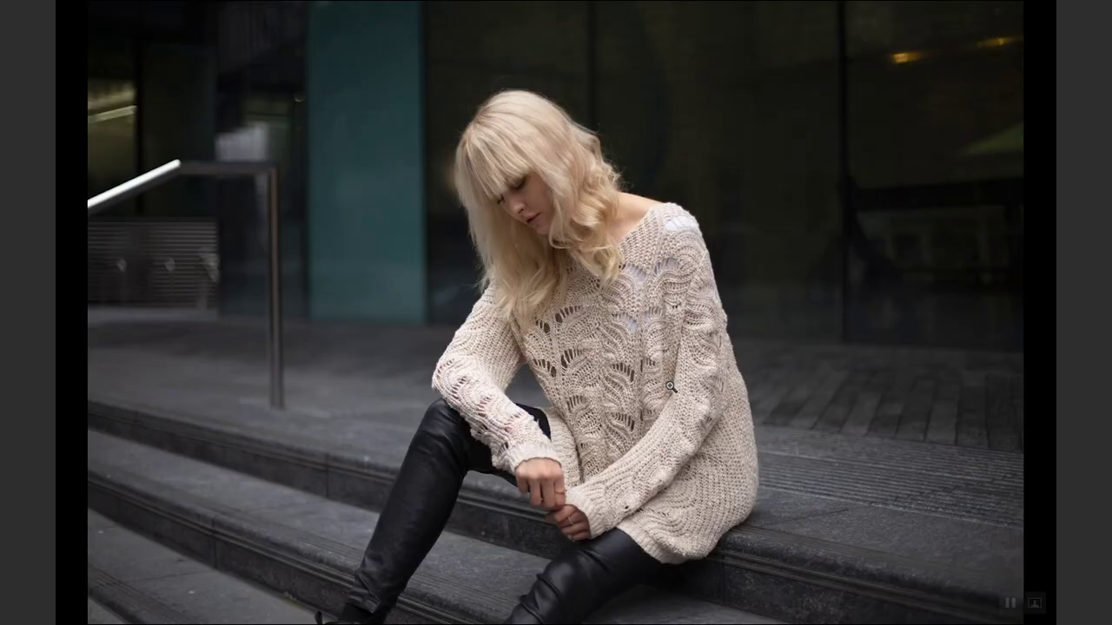
click(732, 387)
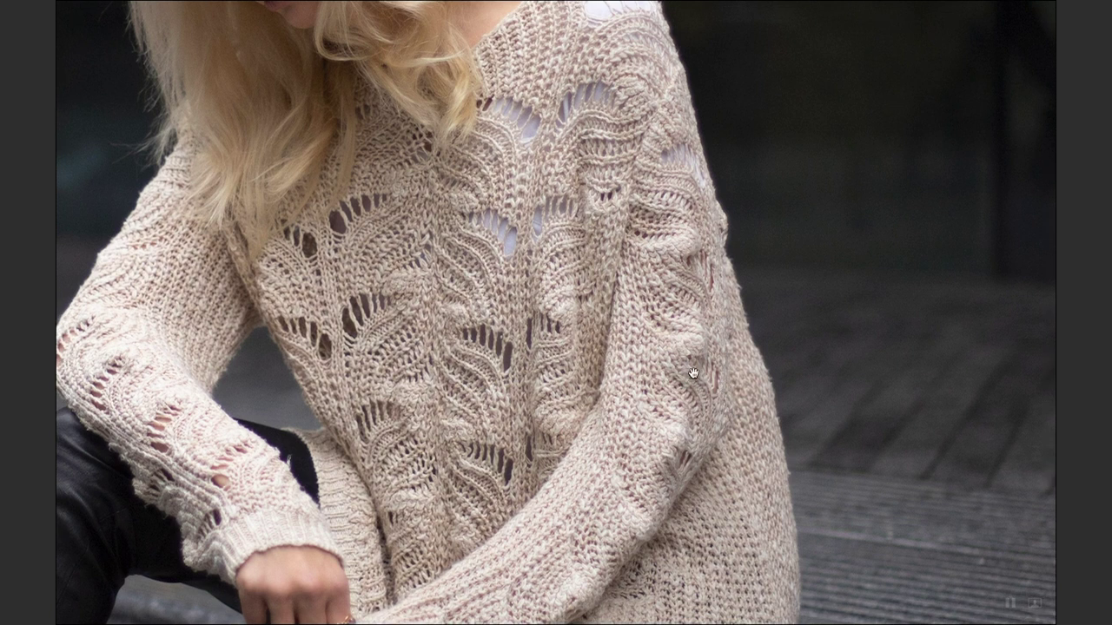
key(Escape)
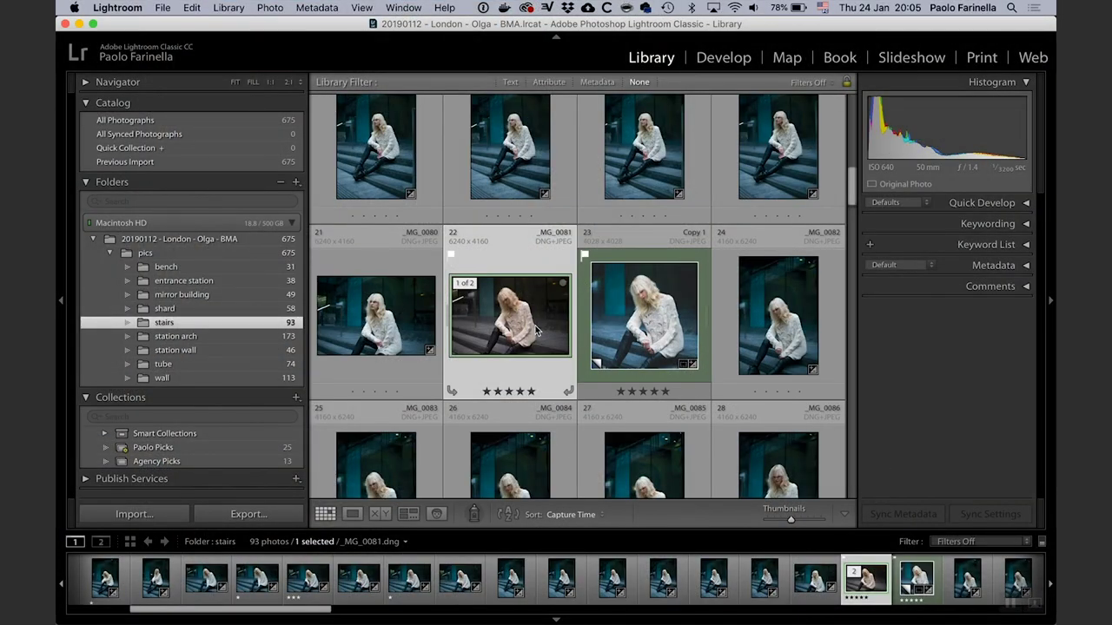
Step: Open photo _MG_0081 in the Develop module and fit the whole image in the view
key(Right)
key(Left)
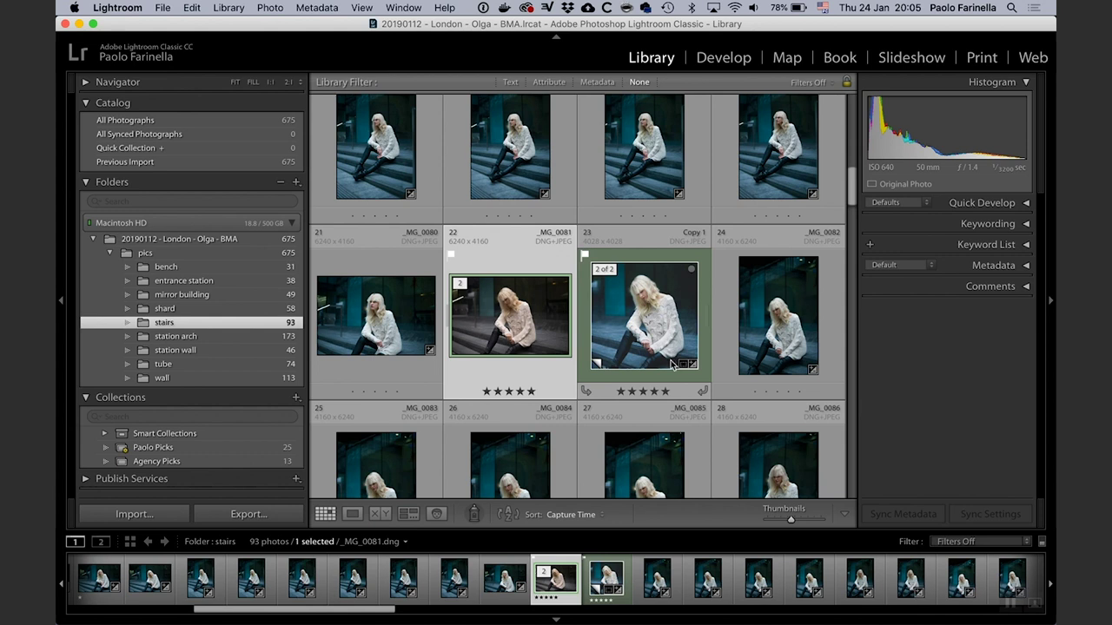
key(c)
key(d)
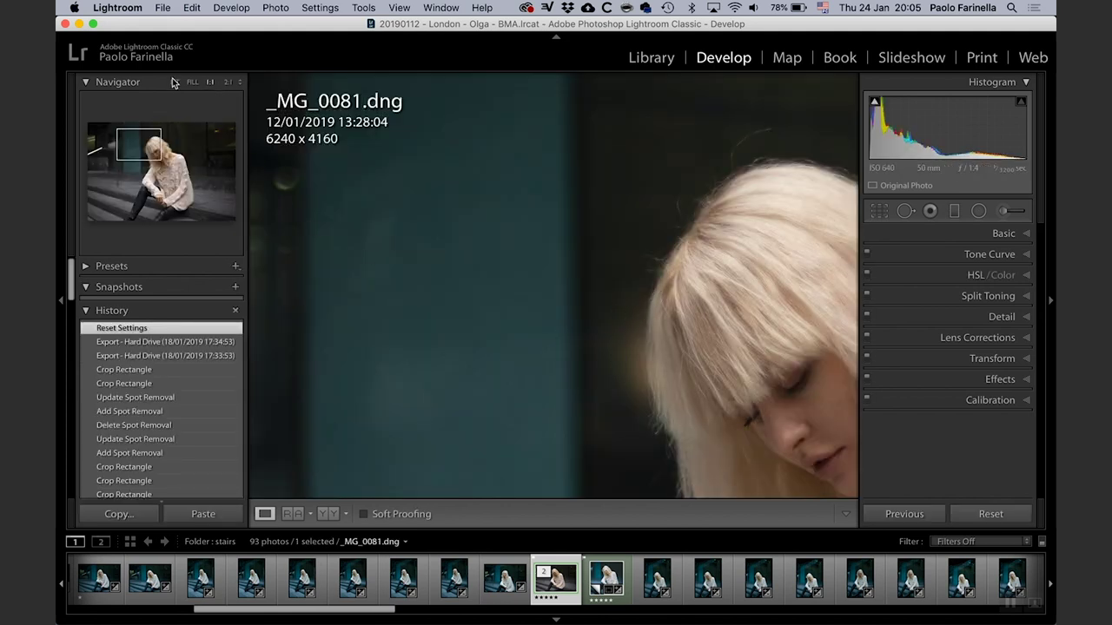
click(174, 81)
Step: Apply the Camera Portrait profile to photo _MG_0081 from the Profile Browser
click(1009, 236)
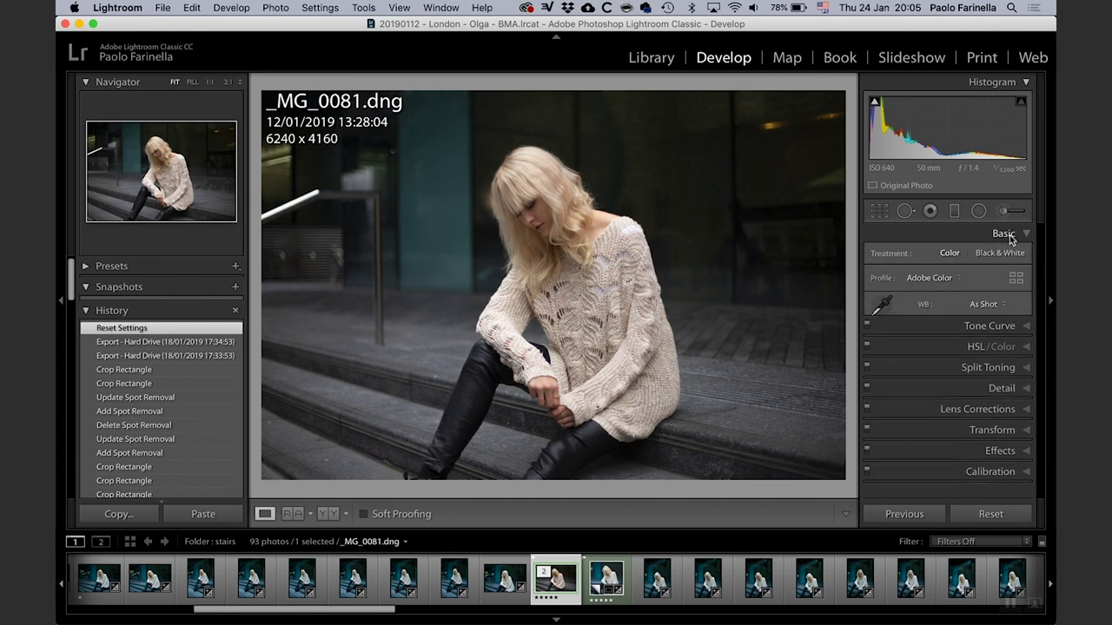
click(1015, 280)
drag(1040, 324, 1042, 372)
click(997, 382)
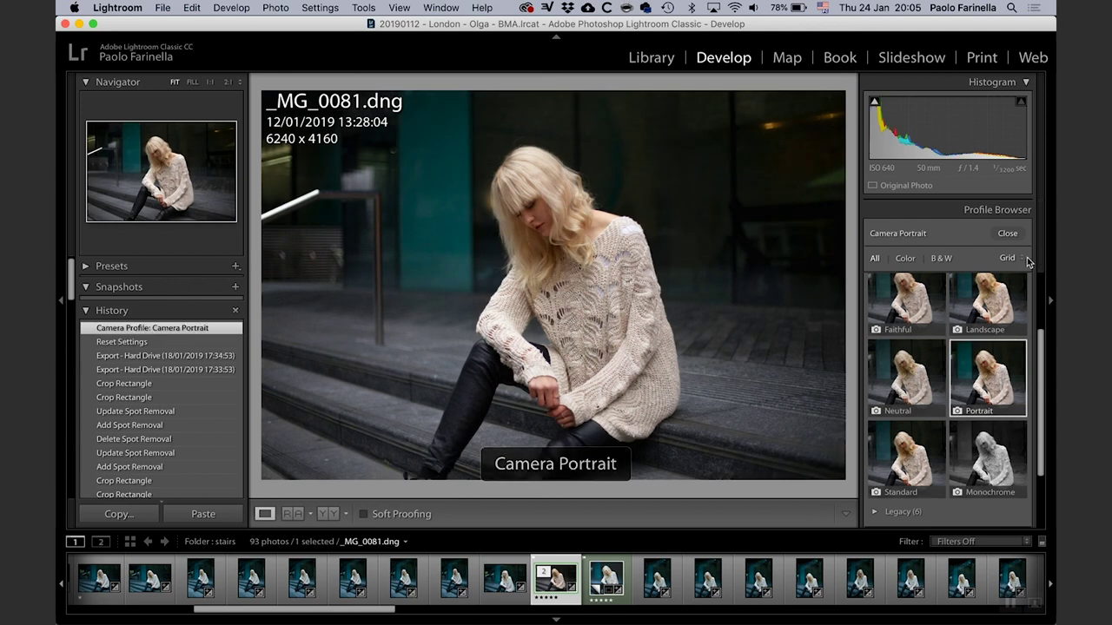
click(1007, 234)
Step: Try the Auto white balance on photo _MG_0081 and return it to As Shot
scroll(1041, 321, down, 1)
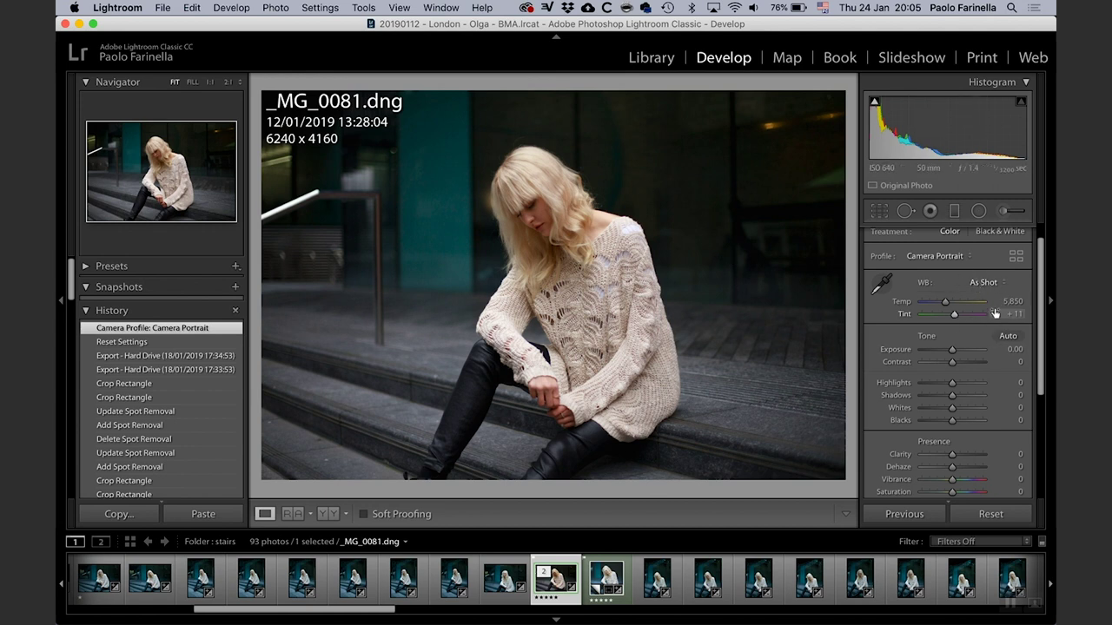
click(987, 283)
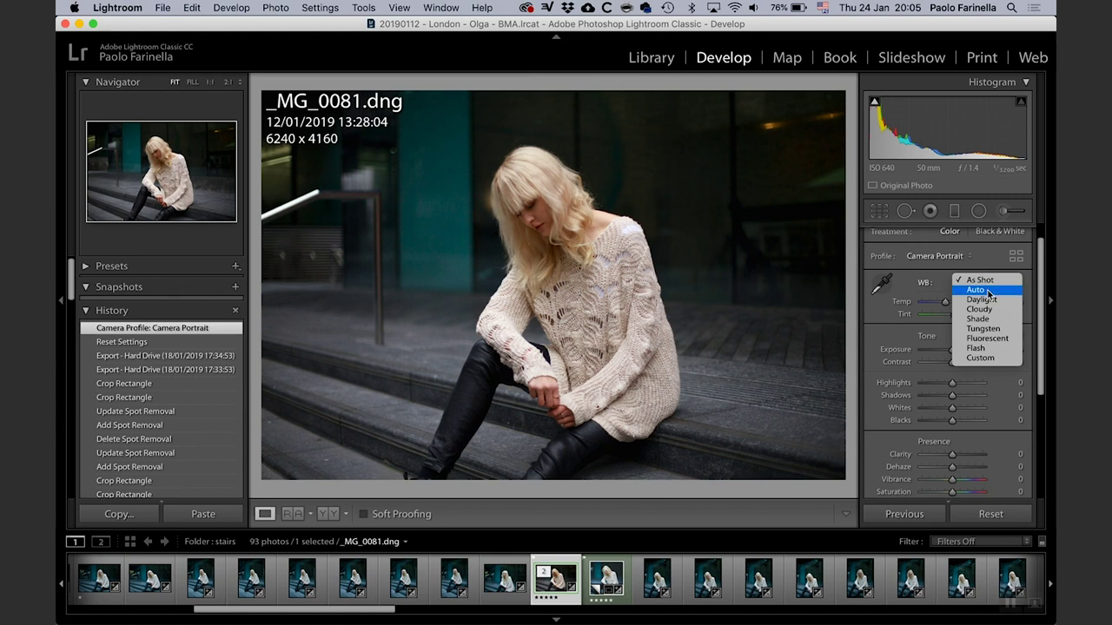
click(1000, 293)
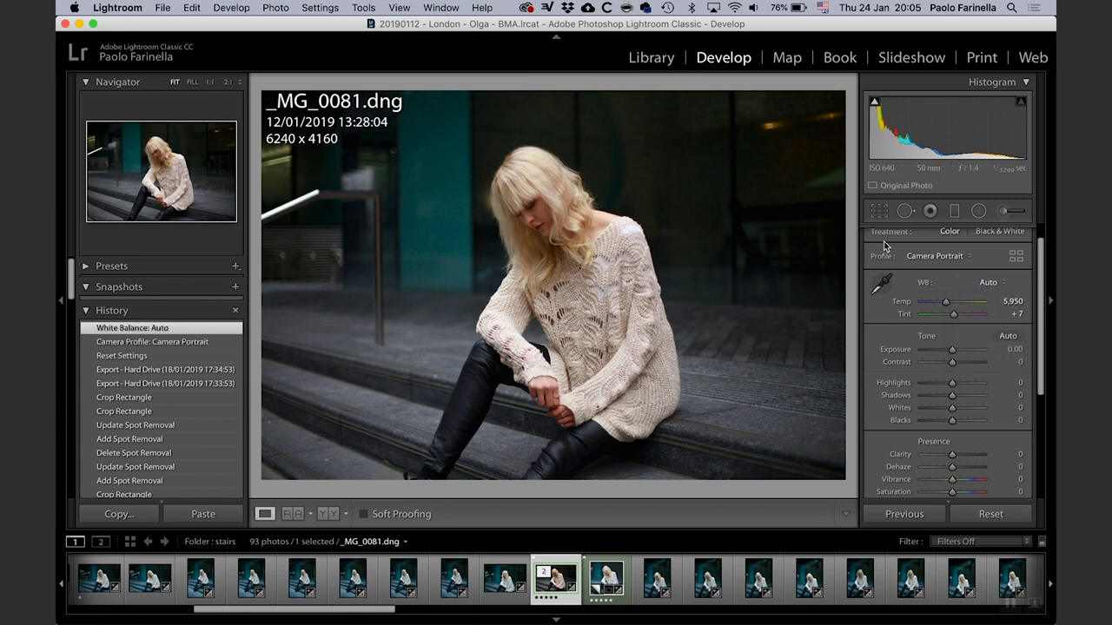
click(982, 279)
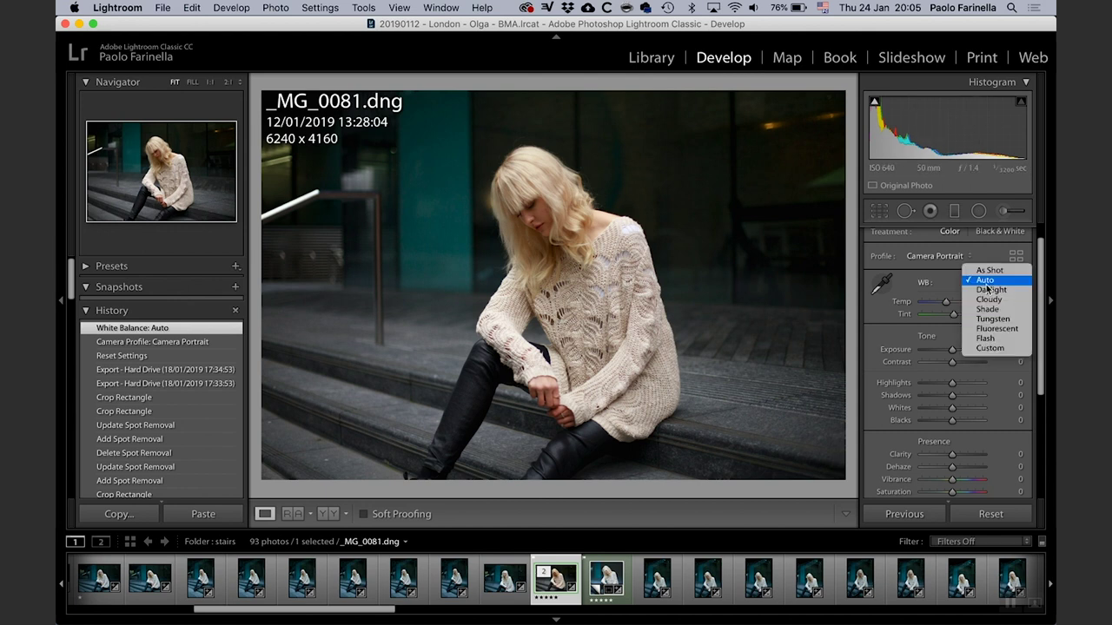
click(986, 269)
Step: Return to the Library grid and select the white card reference photo _1000541 in the stairs folder
key(g)
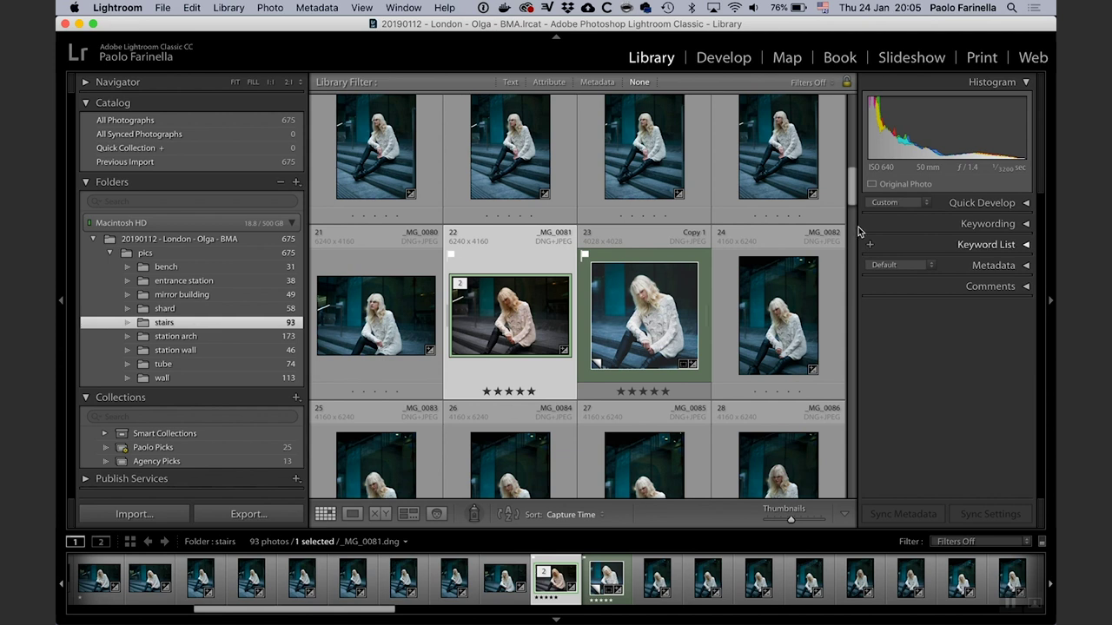
scroll(852, 171, up, 5)
drag(851, 171, 851, 121)
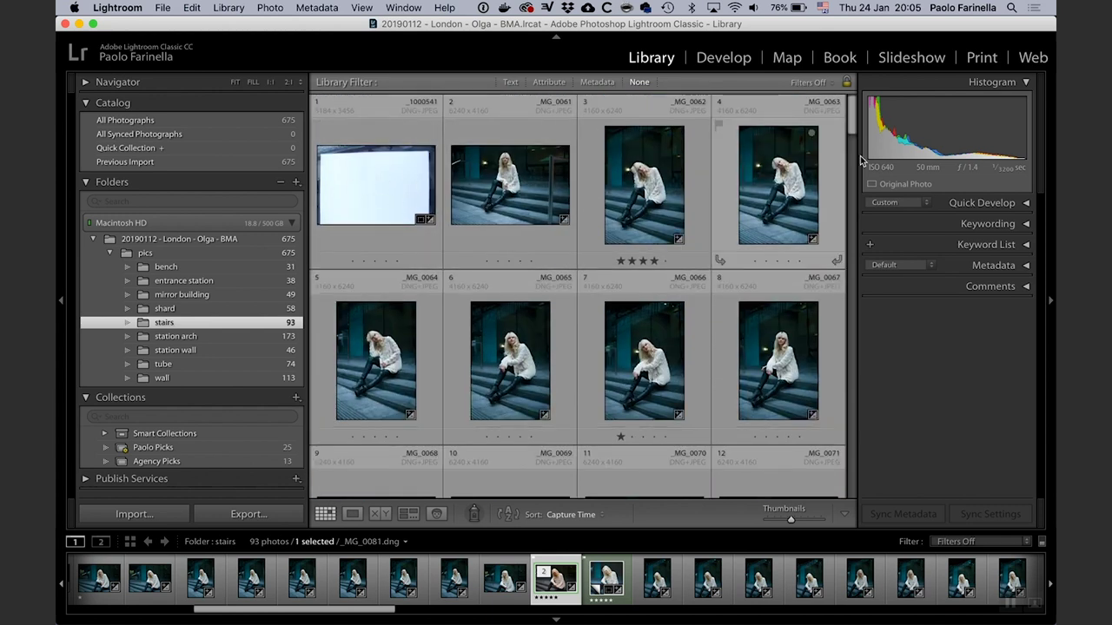
scroll(854, 134, down, 2)
scroll(853, 134, up, 2)
click(395, 241)
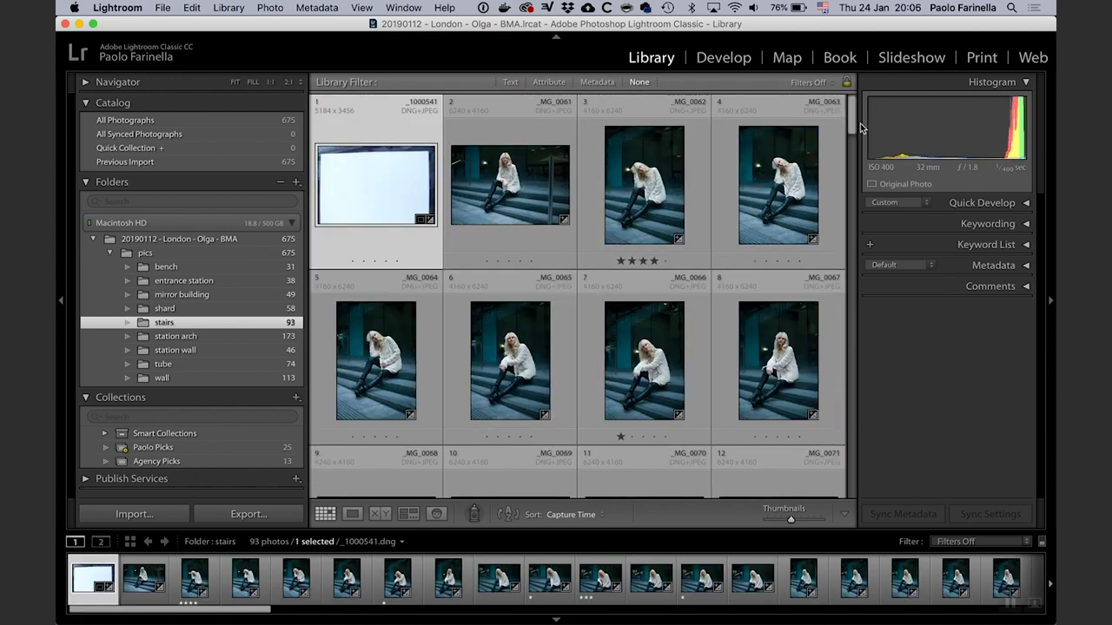
Step: Add photo _MG_0081 to the selection and open both photos in the Develop module
drag(852, 126, 852, 190)
super+click(513, 306)
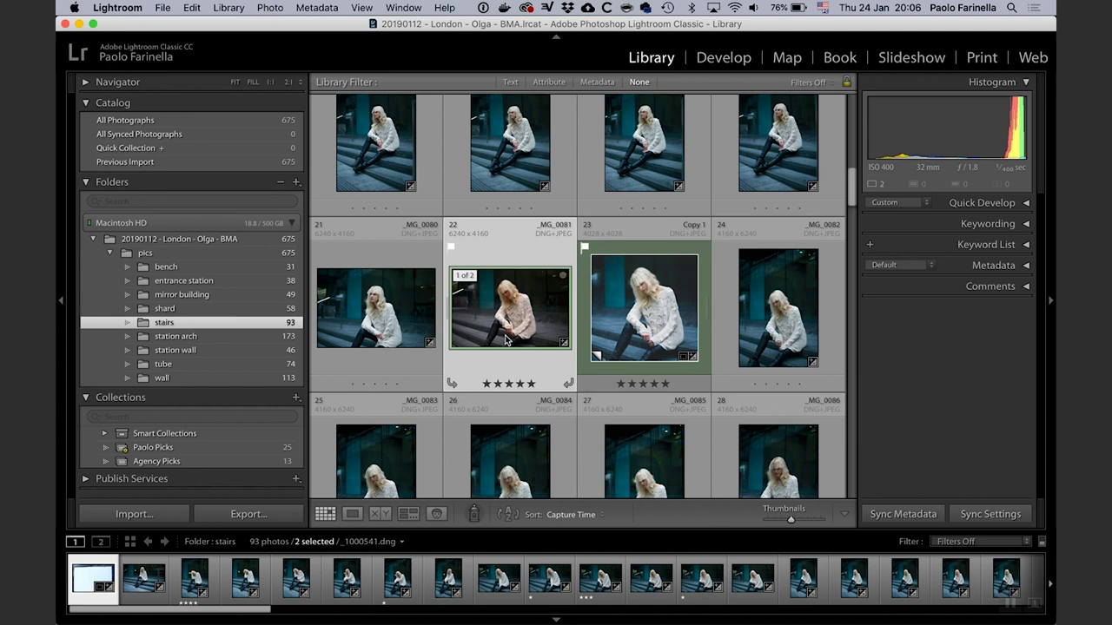
key(d)
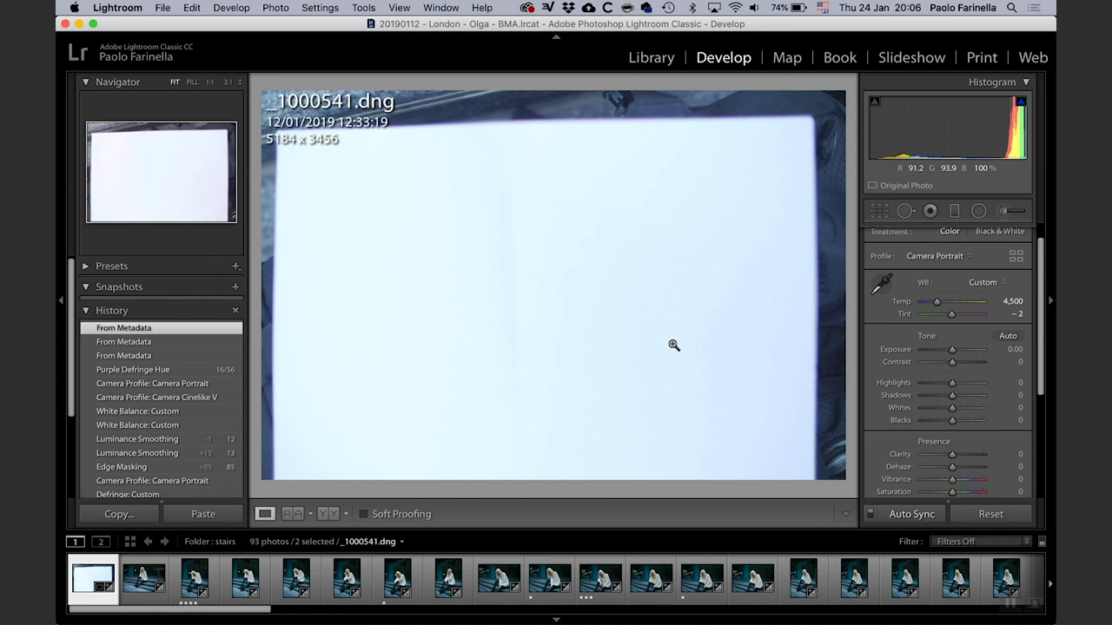
Step: Lower the exposure of both auto-synced photos to -5.00 and display _MG_0081 to check the synchronisation
drag(953, 351, 876, 365)
drag(199, 614, 339, 595)
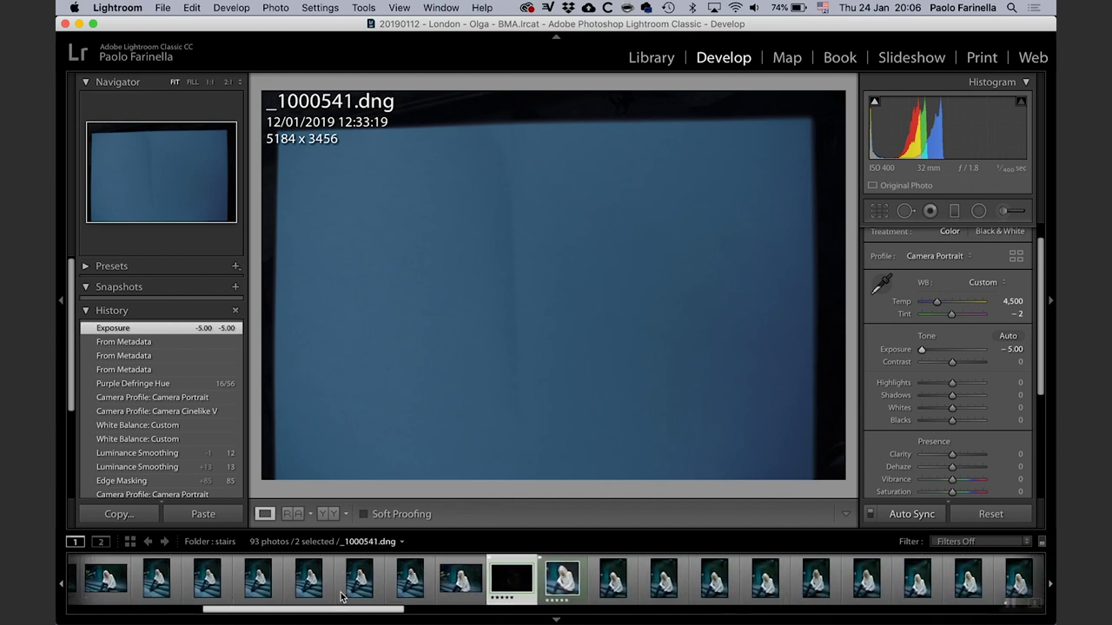
click(508, 590)
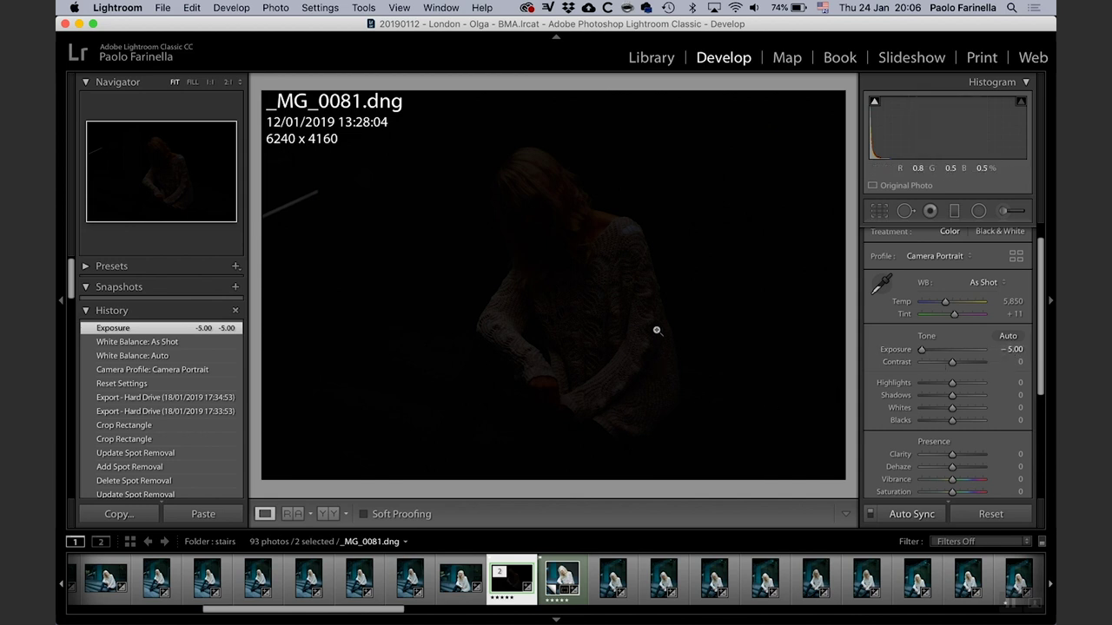
Step: Set the exposure of both auto-synced photos to 0
click(1010, 349)
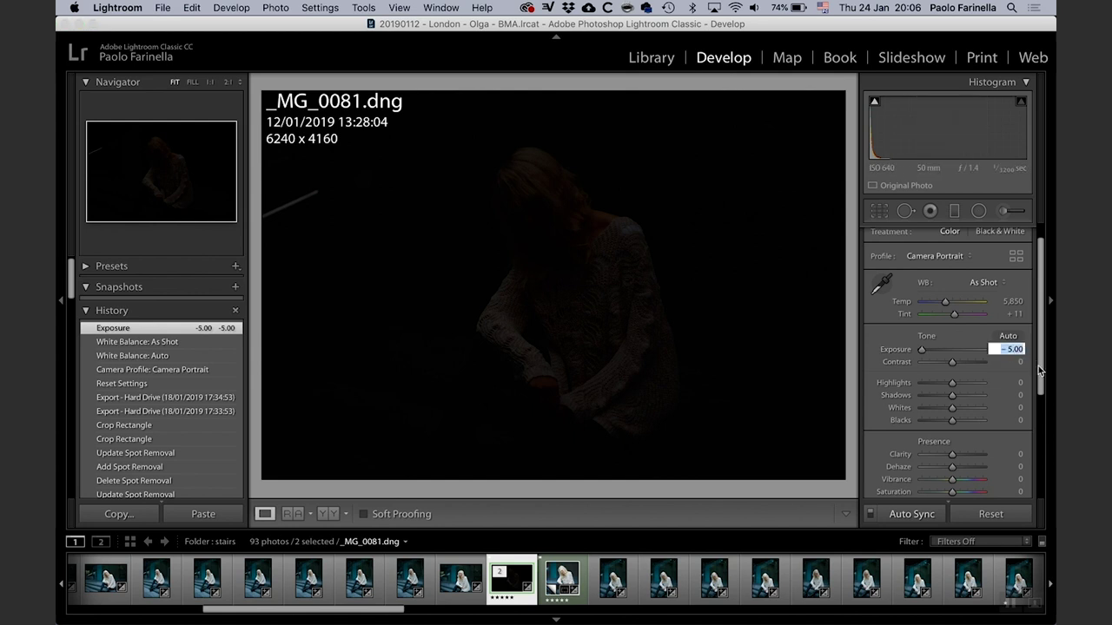
text(0)
key(Return)
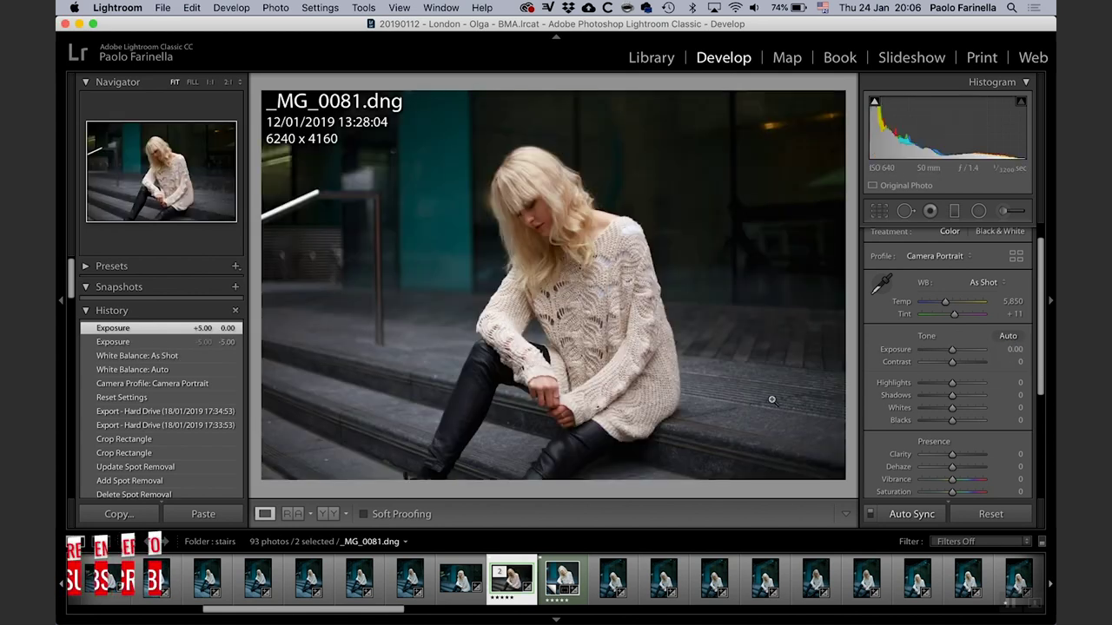
Step: Display the white card photo _1000541 and try to sample its white area as the neutral for the white balance
drag(360, 613, 214, 615)
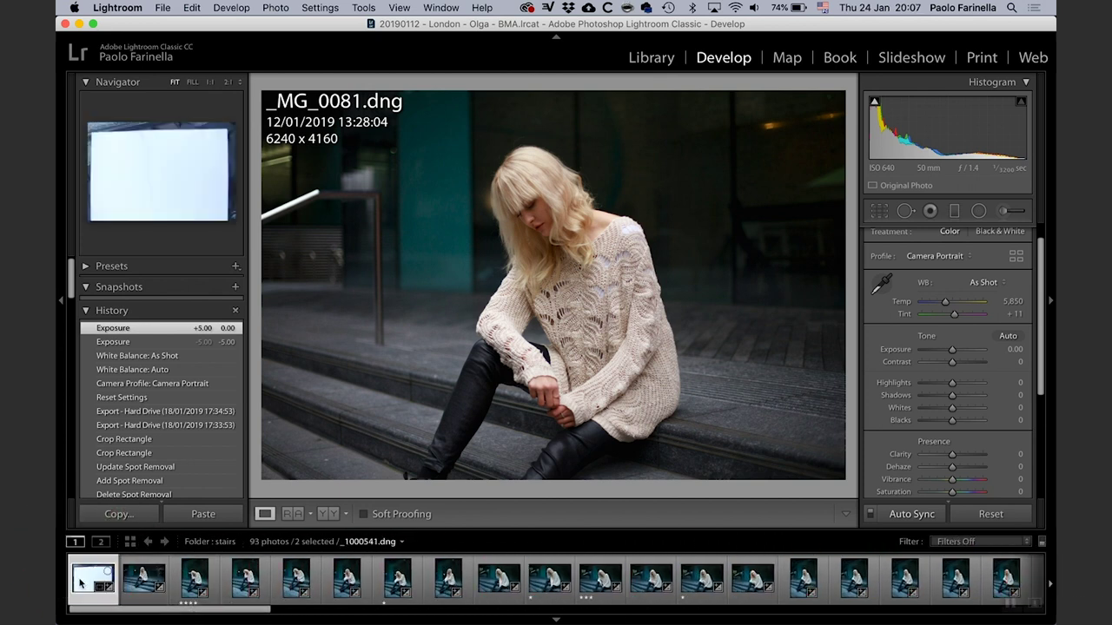
click(106, 579)
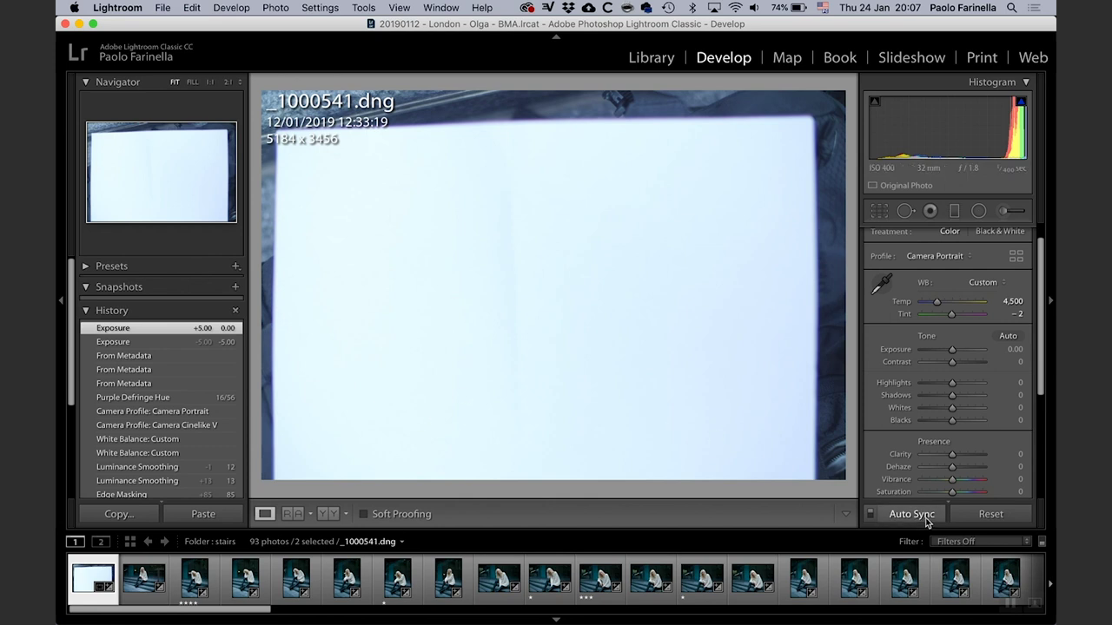
click(881, 284)
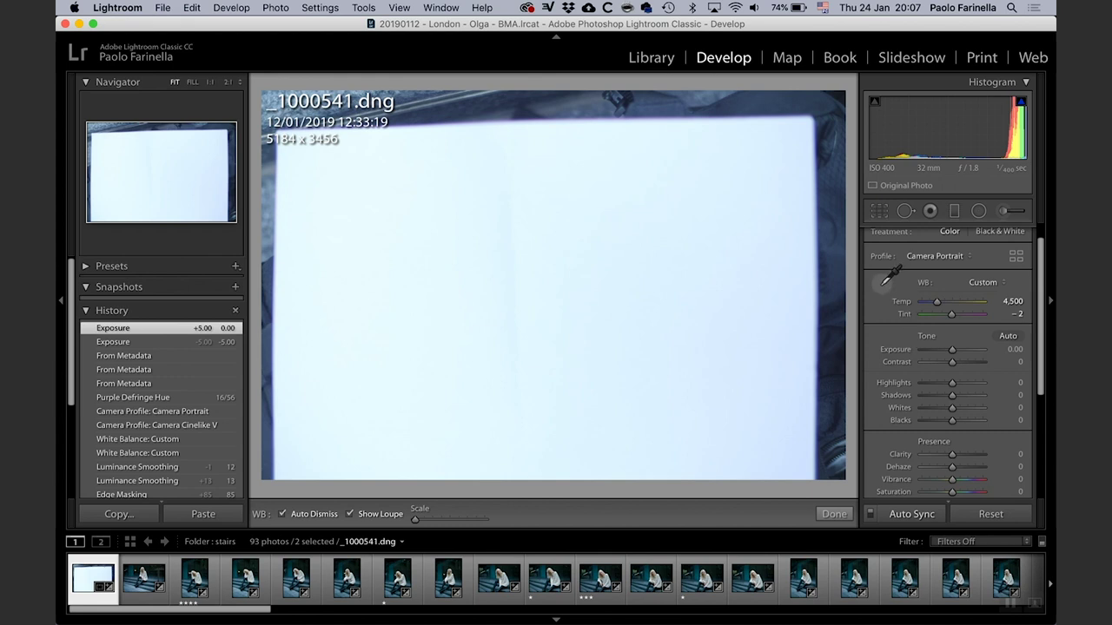
click(535, 285)
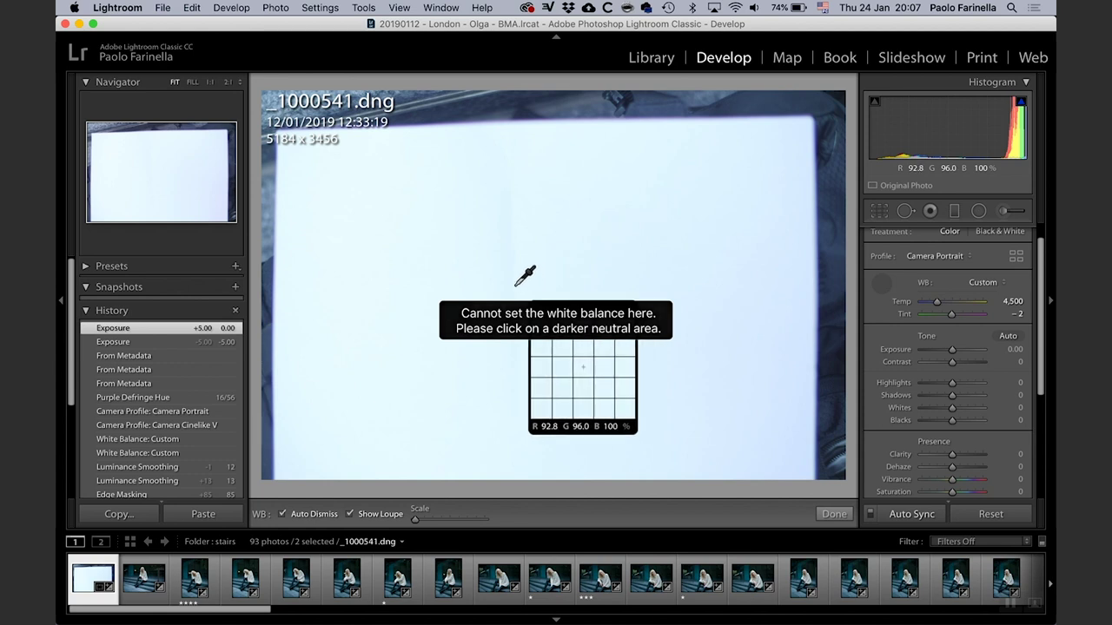
click(526, 280)
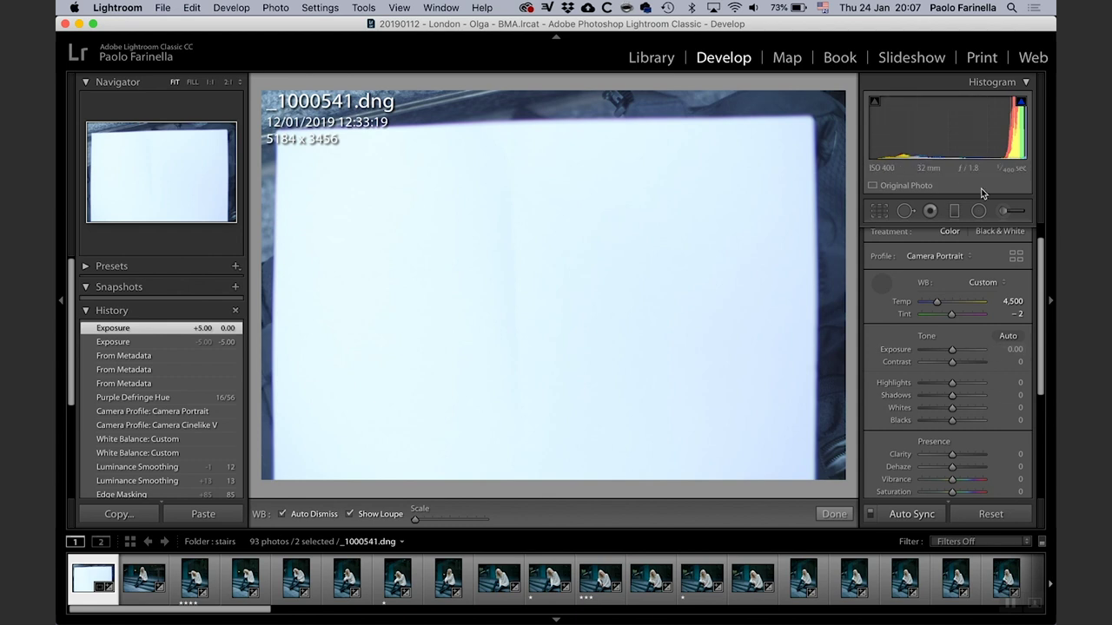
key(w)
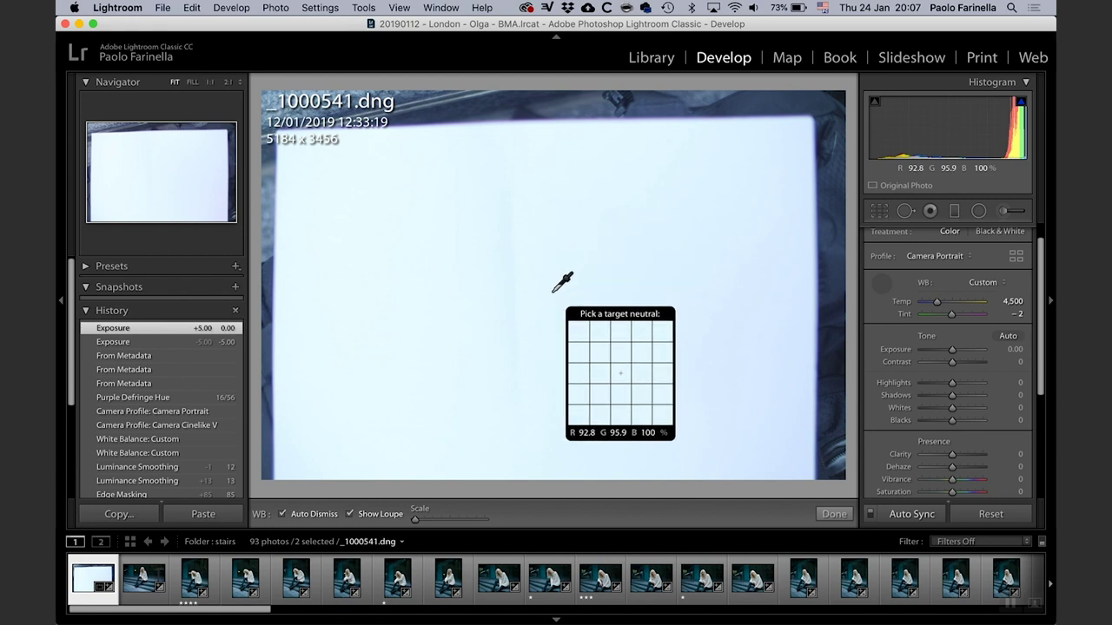
click(881, 284)
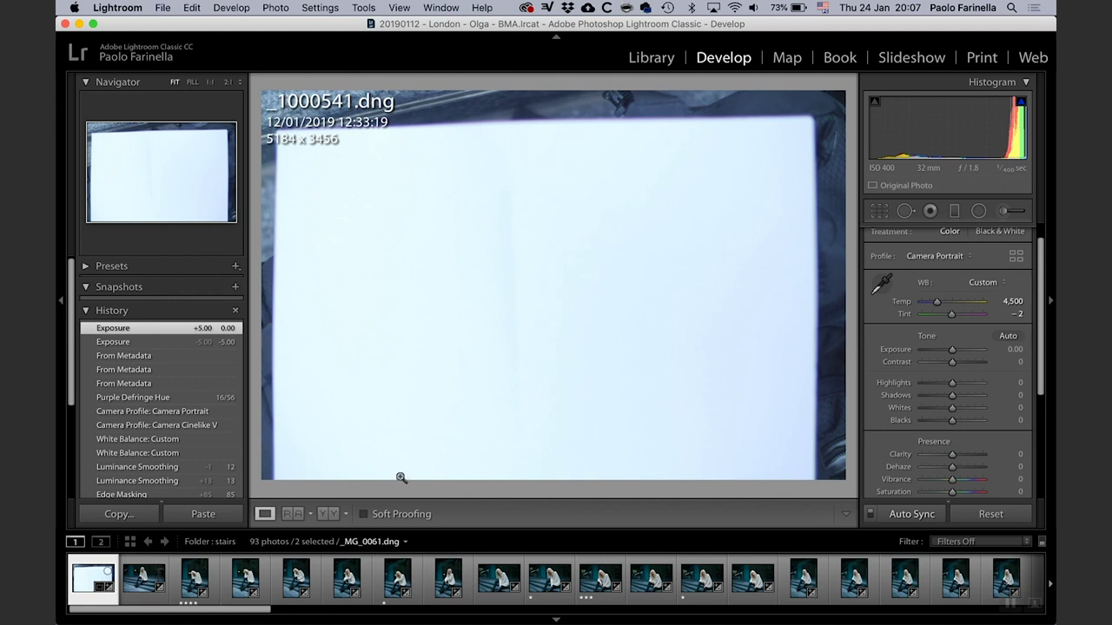
Step: Remove the white card from the selection, then open _MG_0081 and _MG_0090 together in the Develop module
super+click(84, 587)
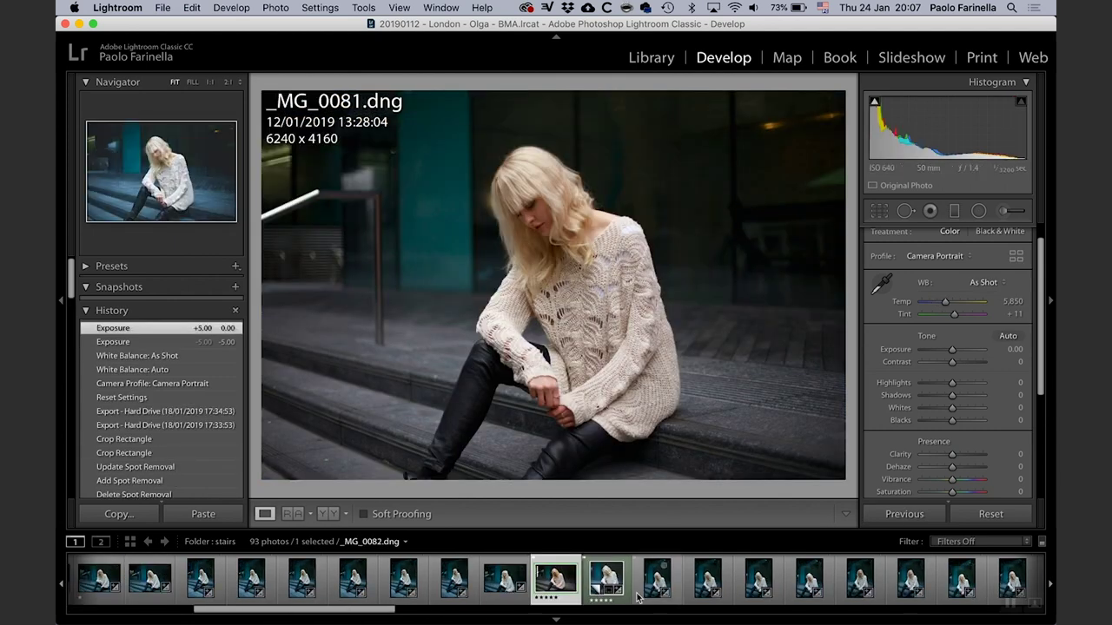
key(g)
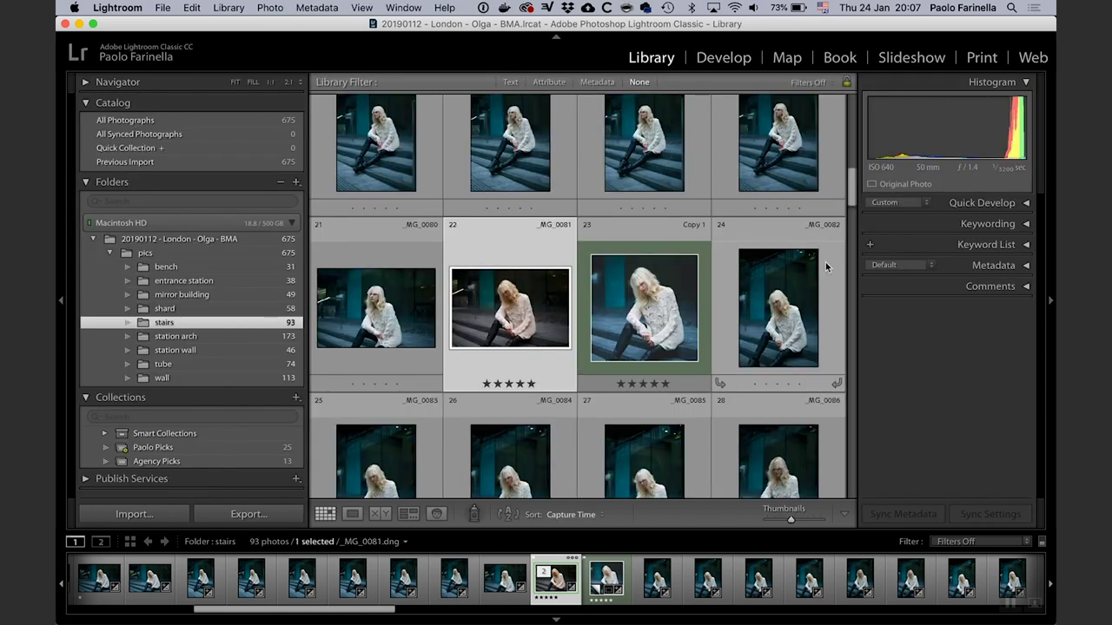
drag(848, 206, 855, 119)
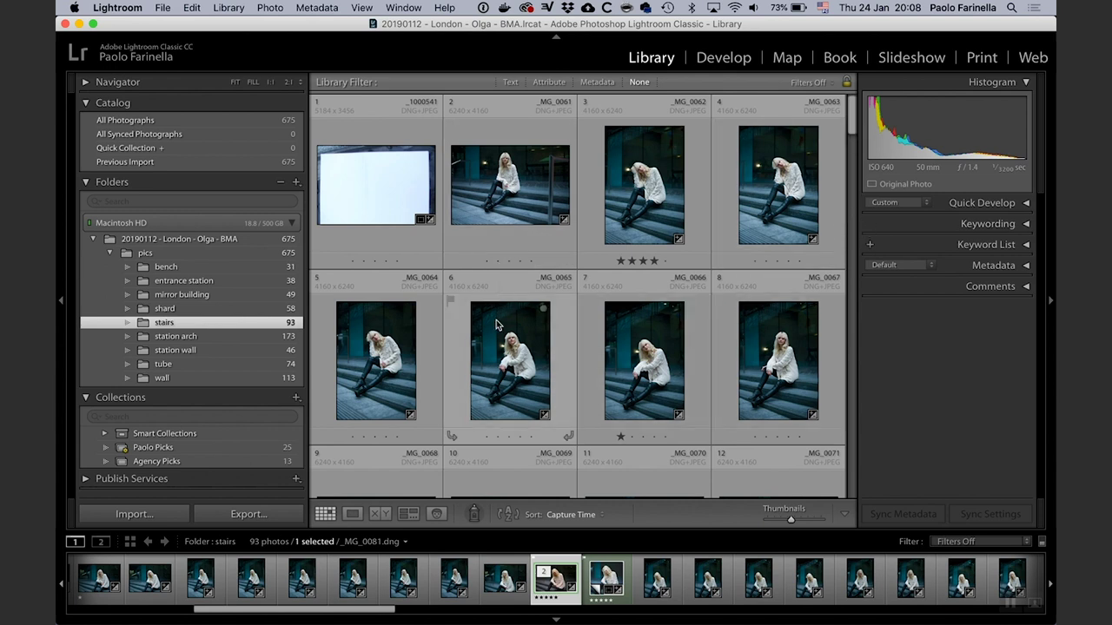
drag(854, 122, 861, 232)
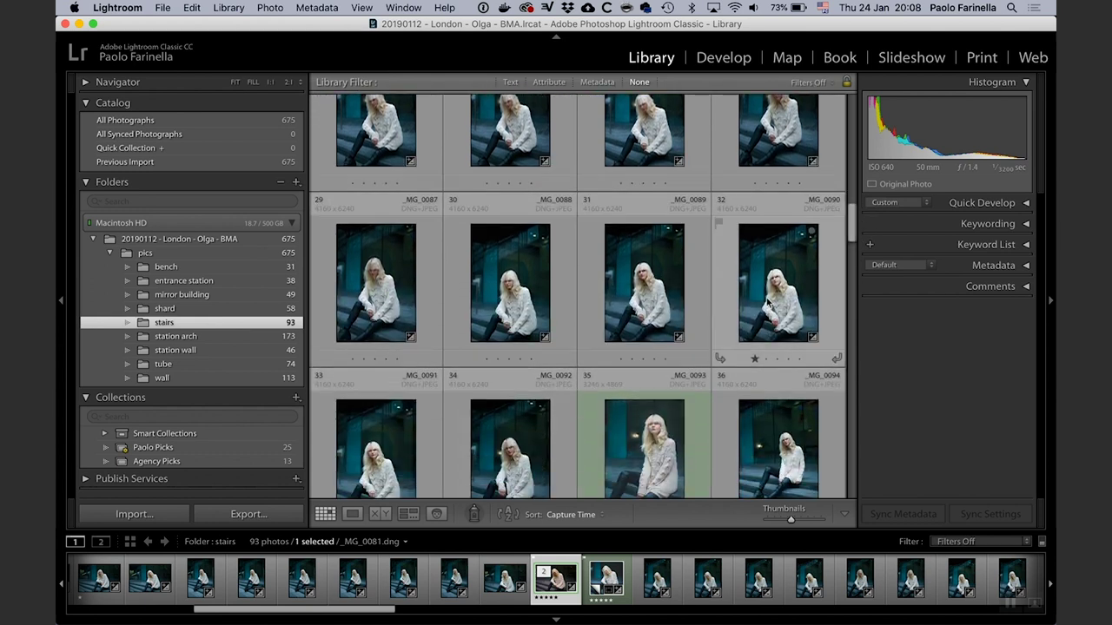
super+click(786, 290)
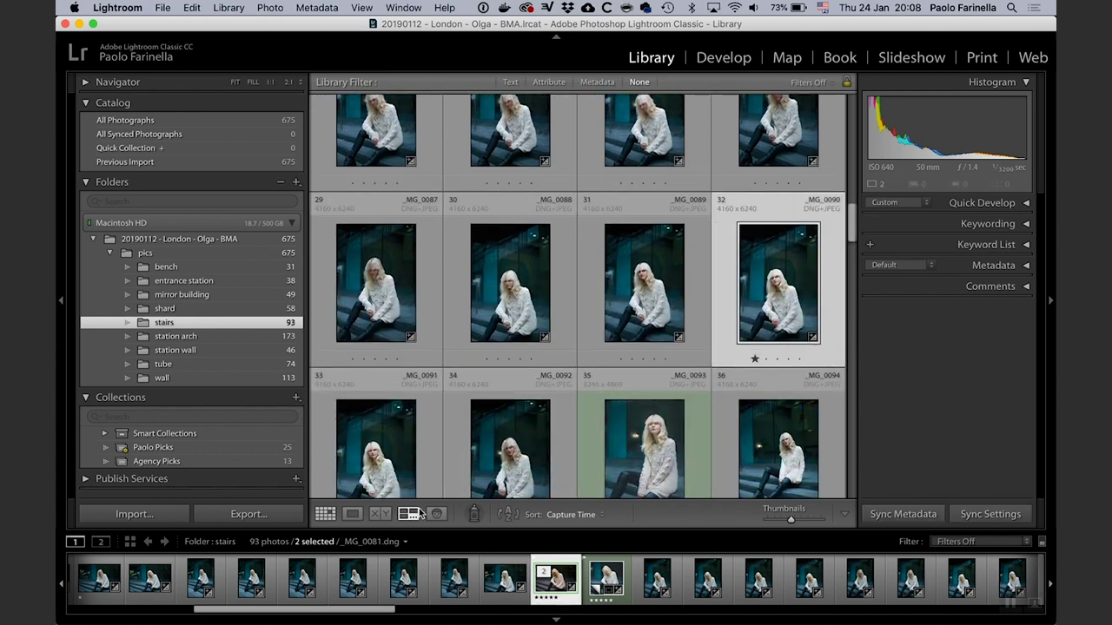
key(d)
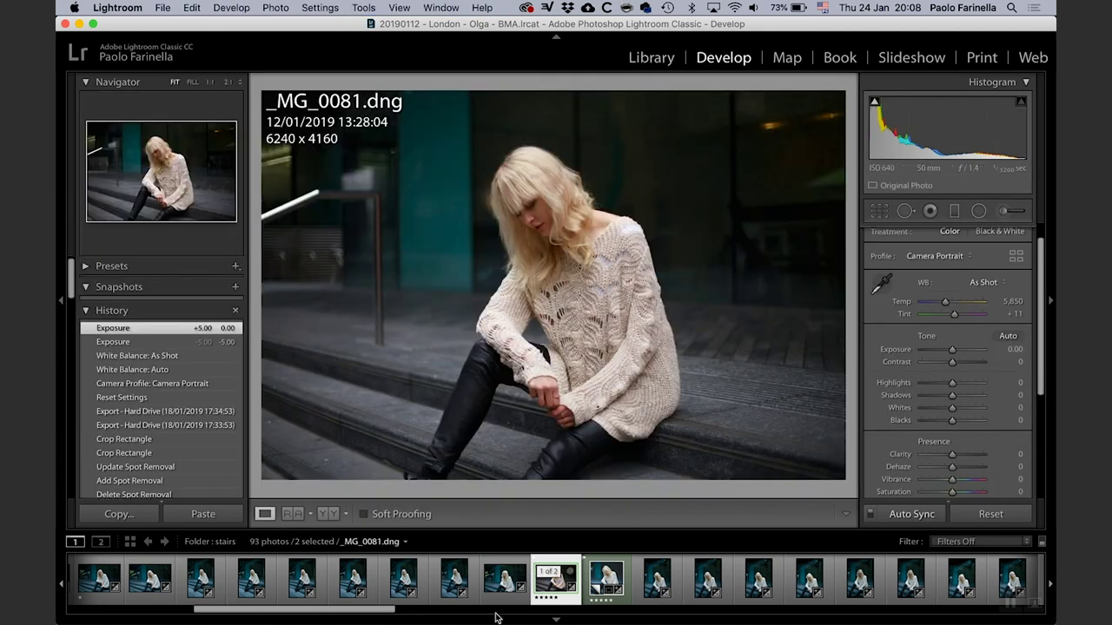
Step: Display _MG_0090 and sample the white balance from the white of her eye, giving both photos temperature 5,250 and tint +4
drag(367, 616, 454, 613)
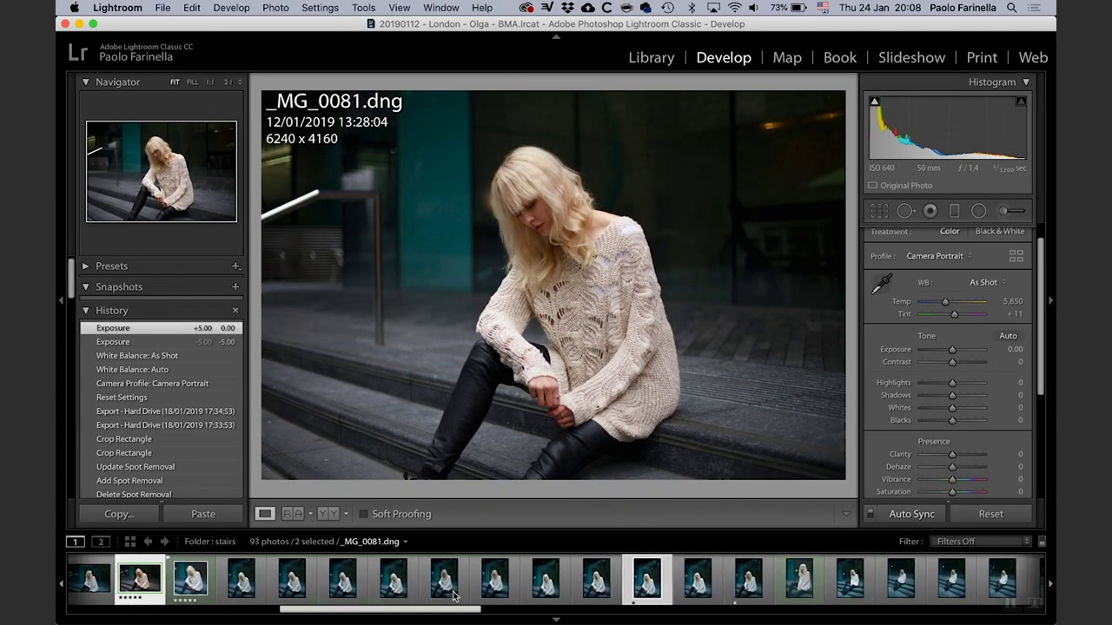
click(646, 581)
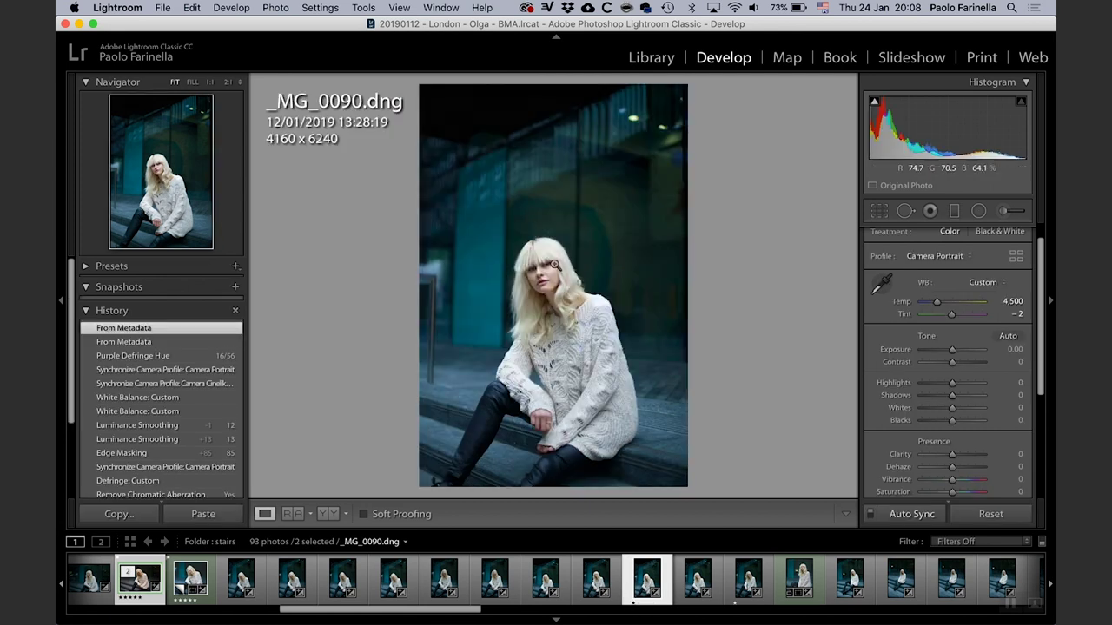
click(554, 264)
drag(493, 377, 566, 362)
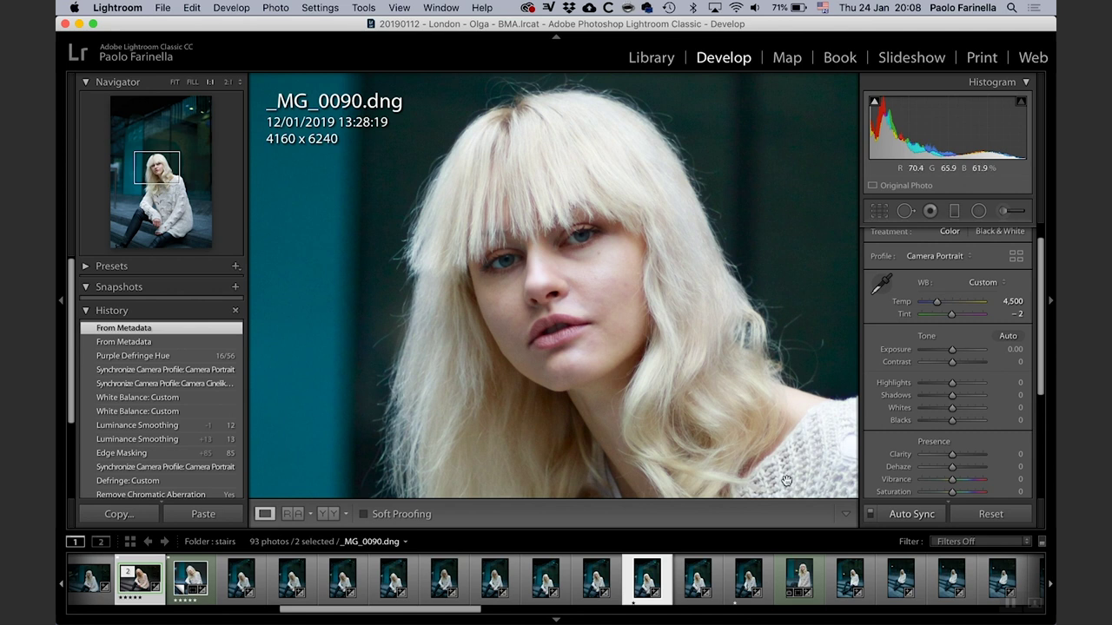
click(886, 280)
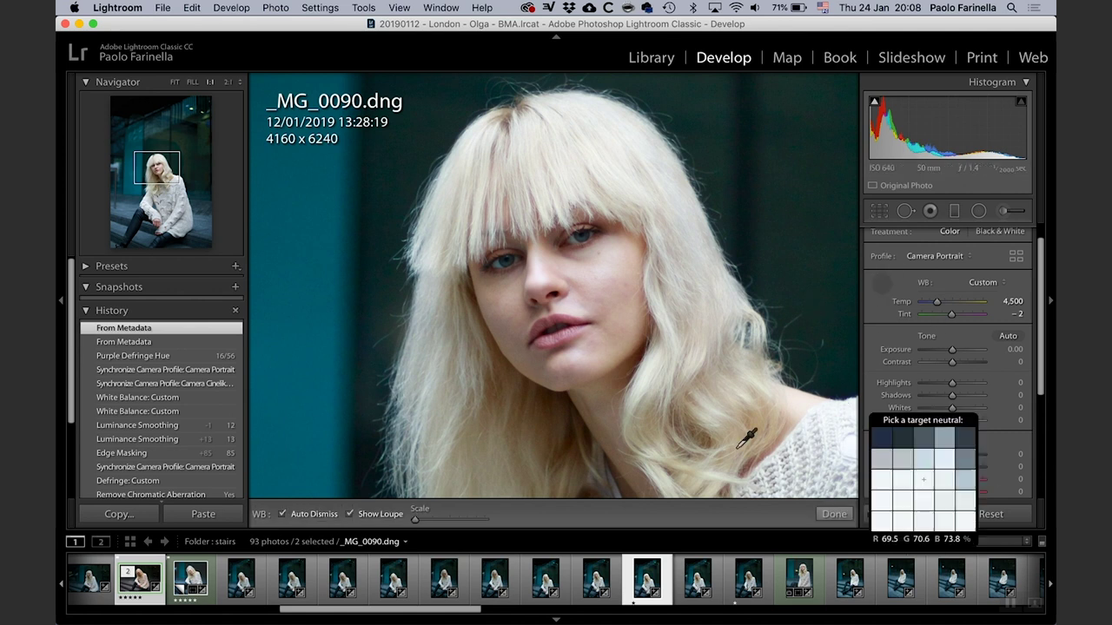
click(511, 250)
click(632, 345)
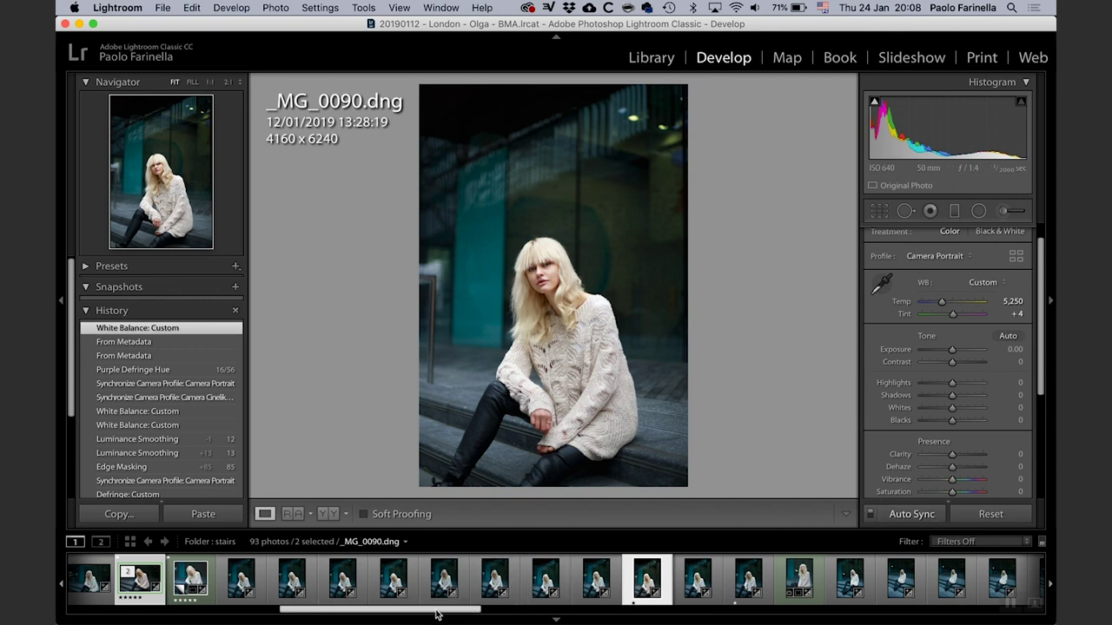
Step: Display _MG_0081 at its newest White Balance: Custom history state and remove _MG_0090 from the selection
scroll(430, 608, left, 6)
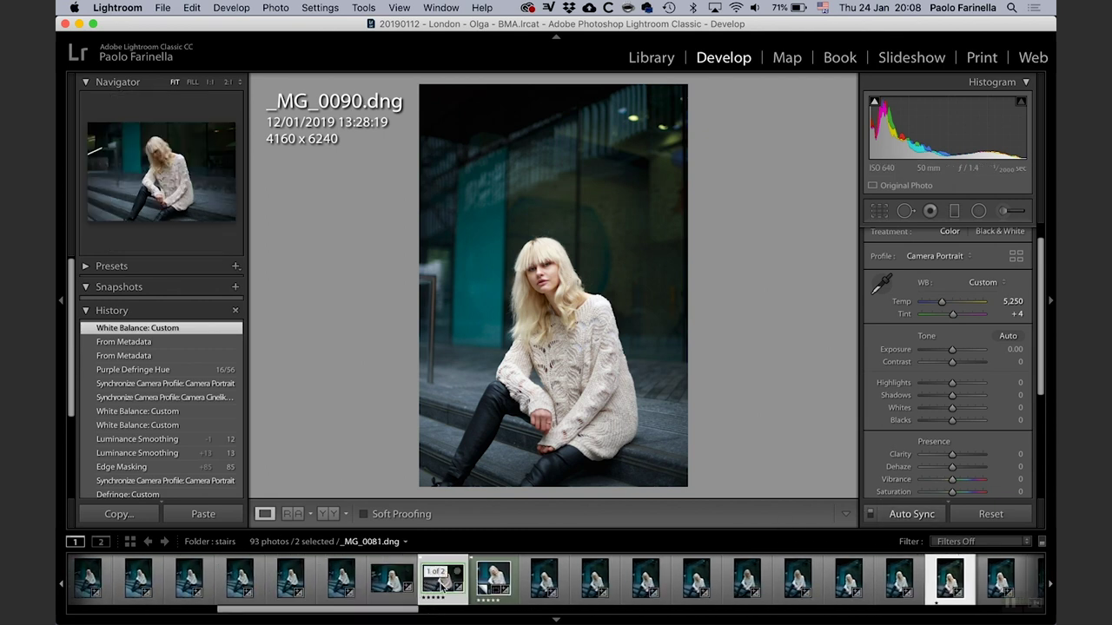
click(440, 584)
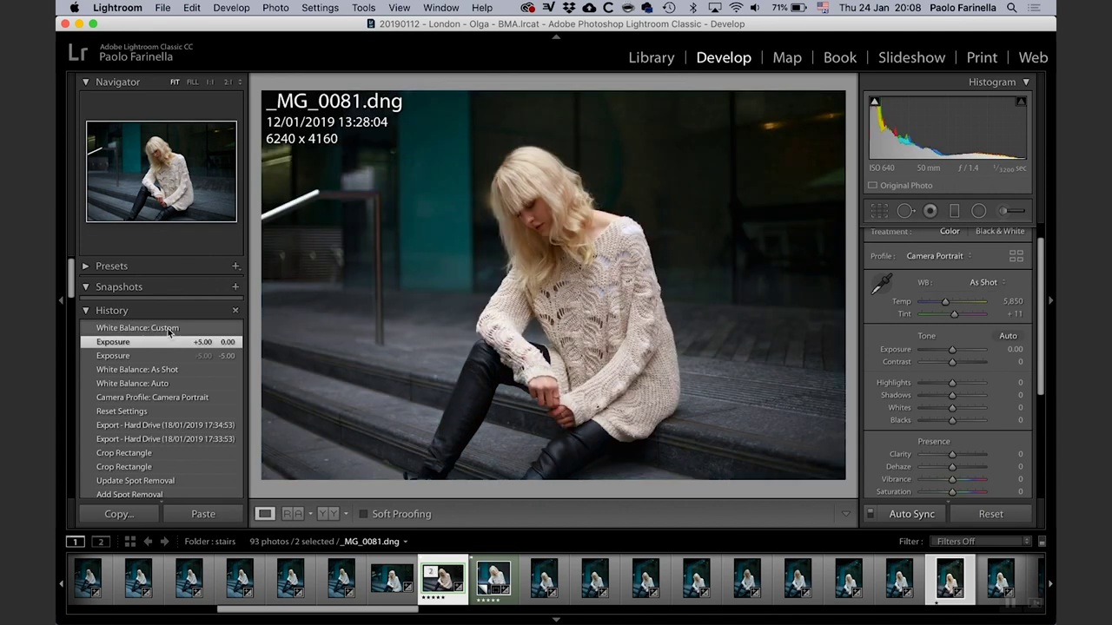
click(172, 329)
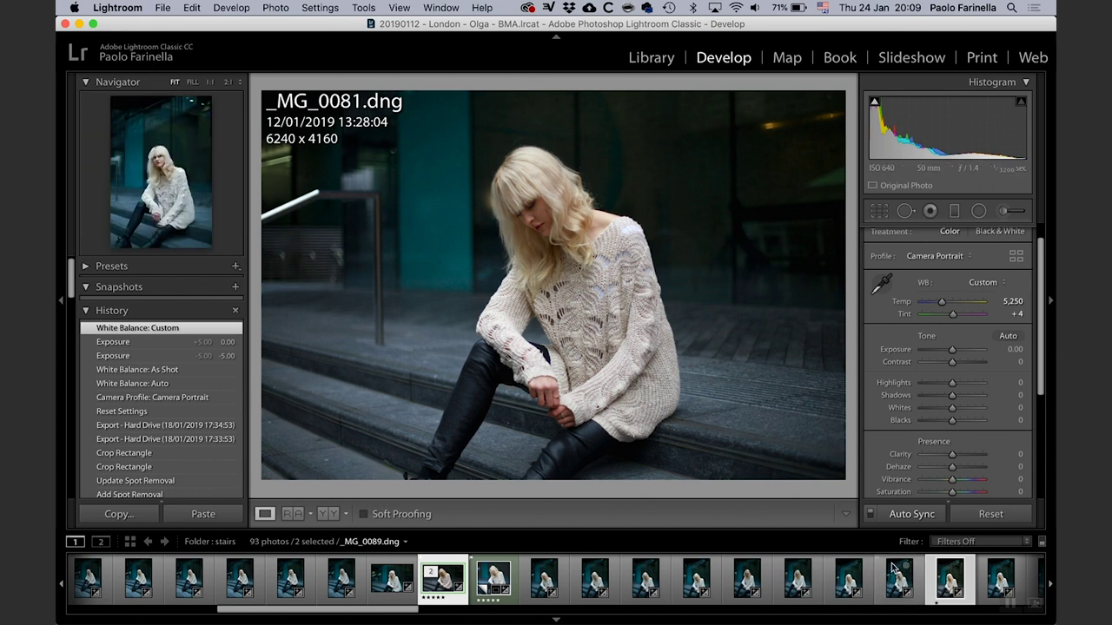
super+click(950, 585)
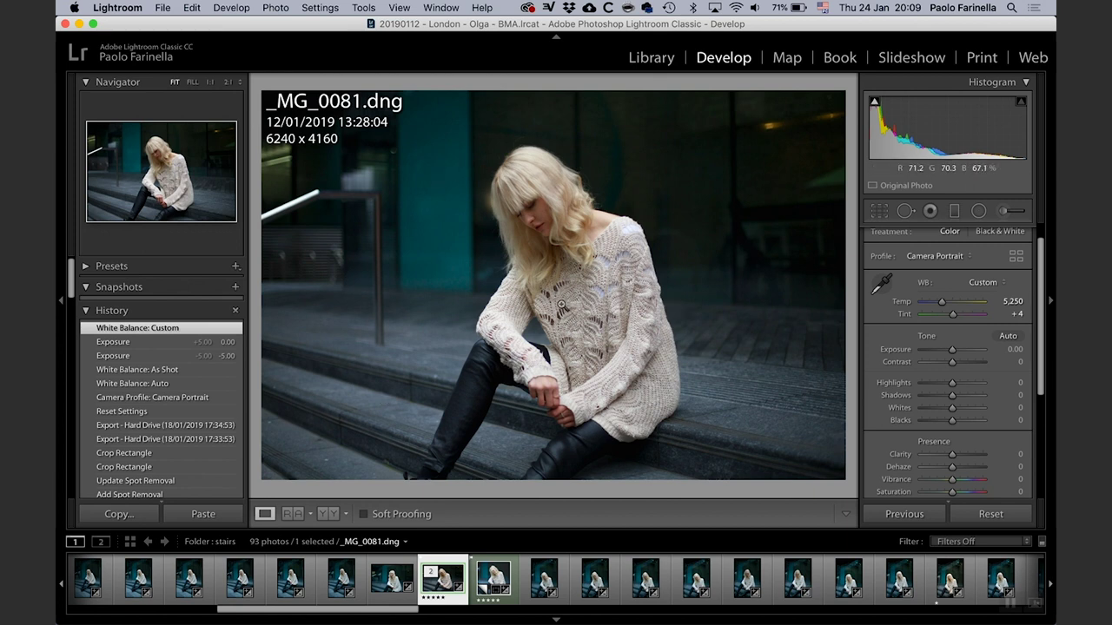
Step: Try sampling the white balance of _MG_0081 from the grey steps beside her knee, and revert to the previous White Balance: Custom state
click(883, 287)
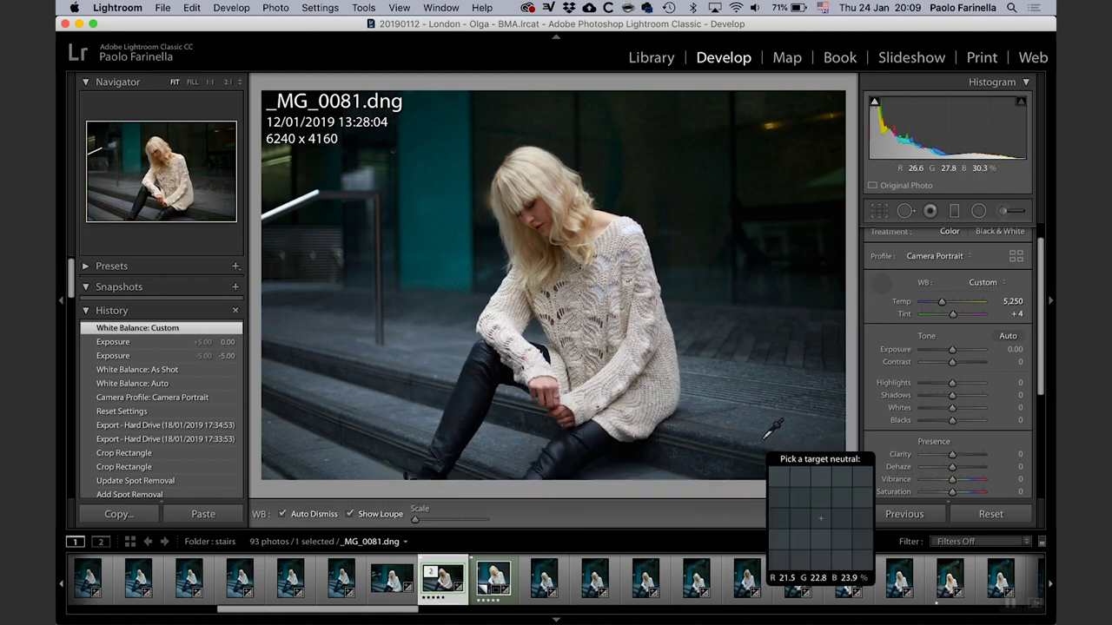
click(441, 366)
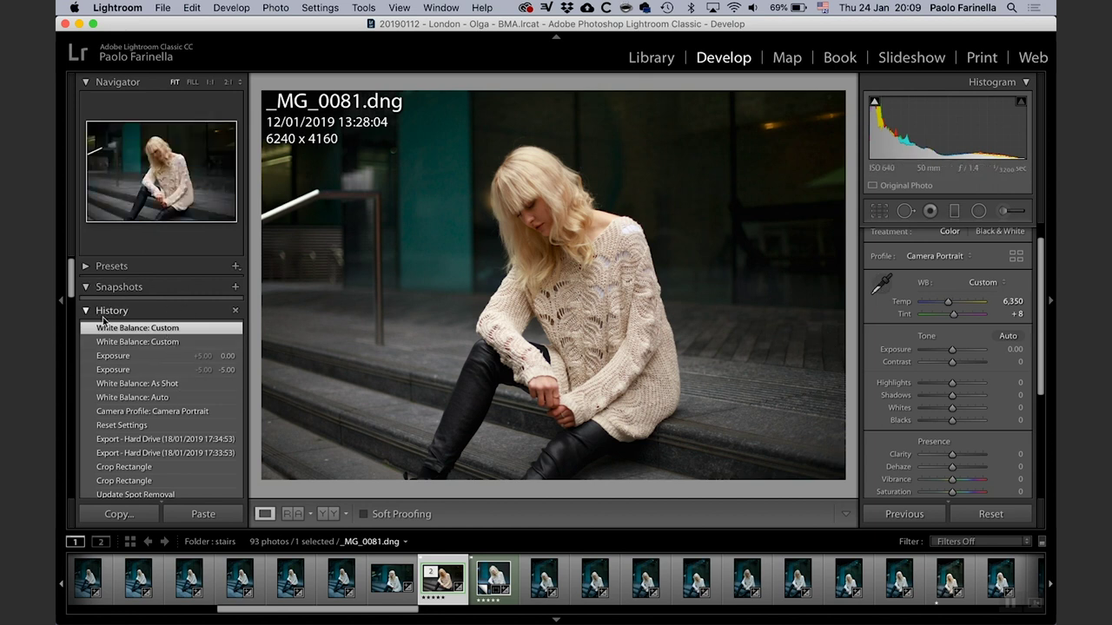
click(176, 344)
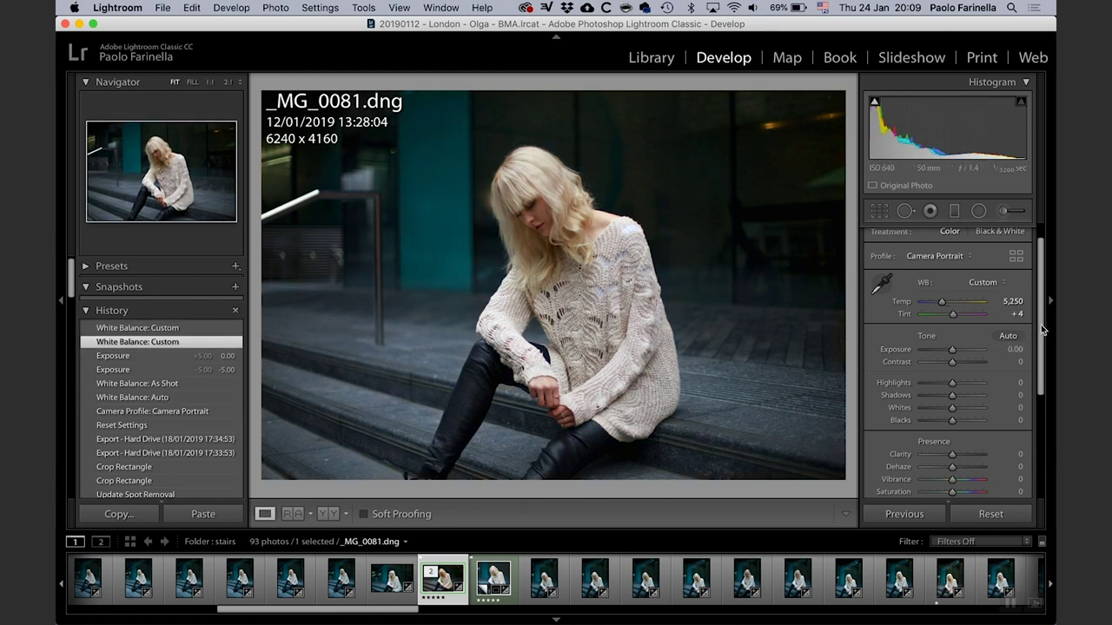
Step: Set the highlights of _MG_0081 to -24, the shadows to +78 and the exposure to +0.15
scroll(1038, 287, up, 1)
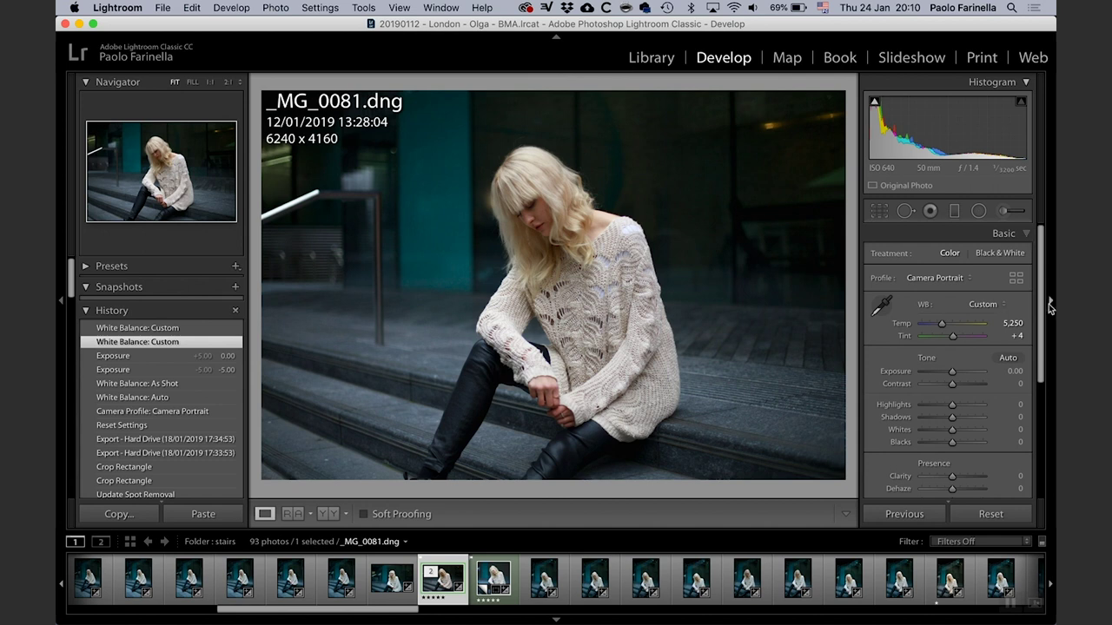
scroll(1041, 308, down, 1)
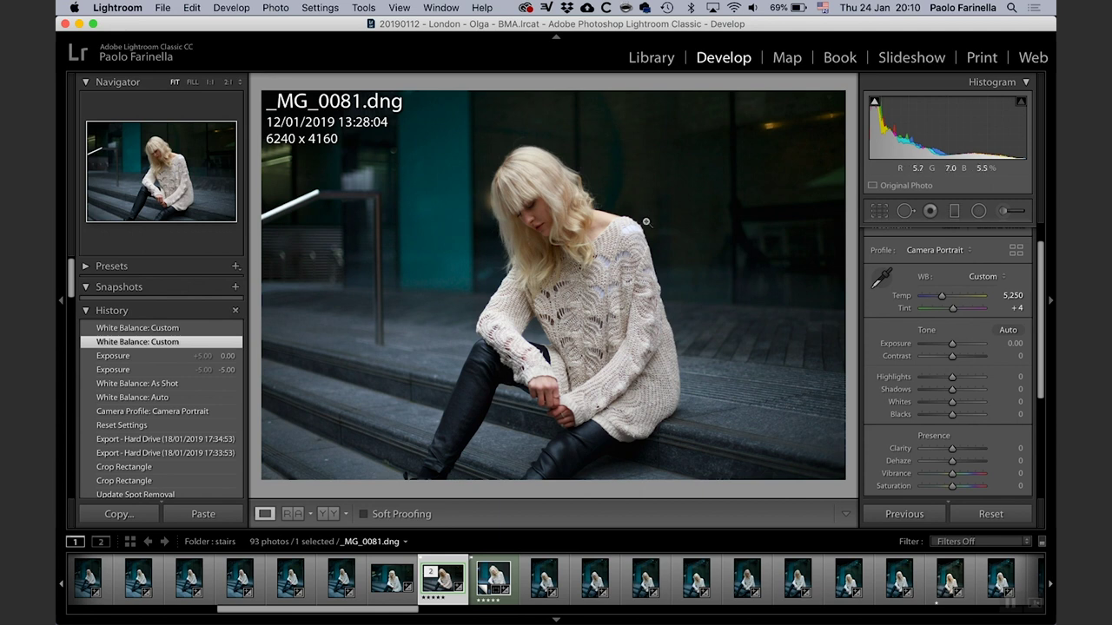
scroll(1037, 353, down, 1)
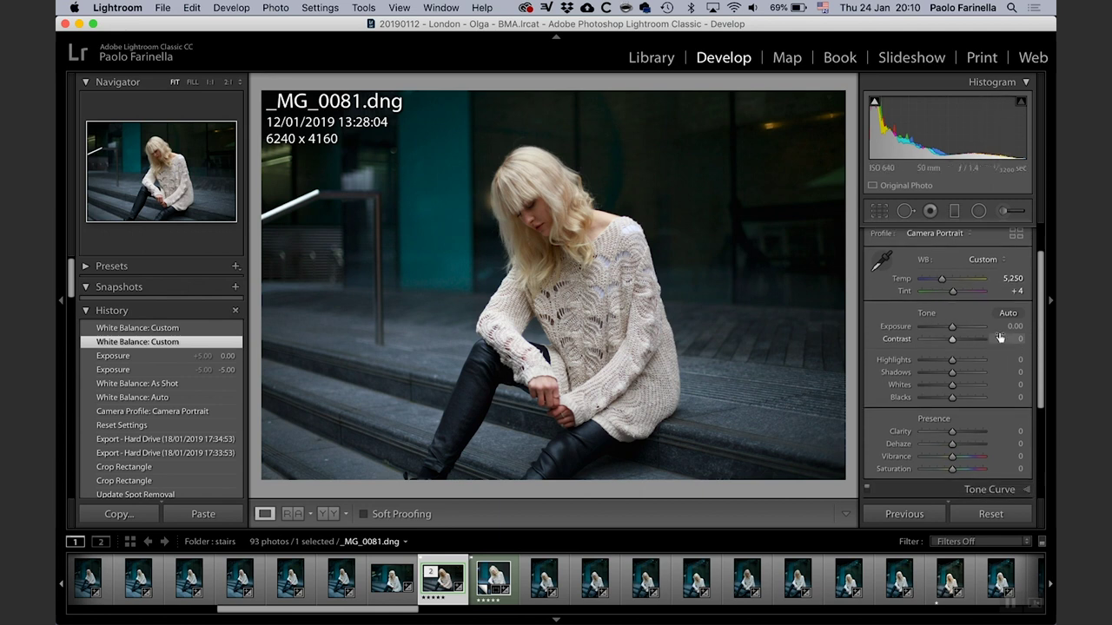
drag(951, 364, 977, 374)
drag(953, 326, 954, 331)
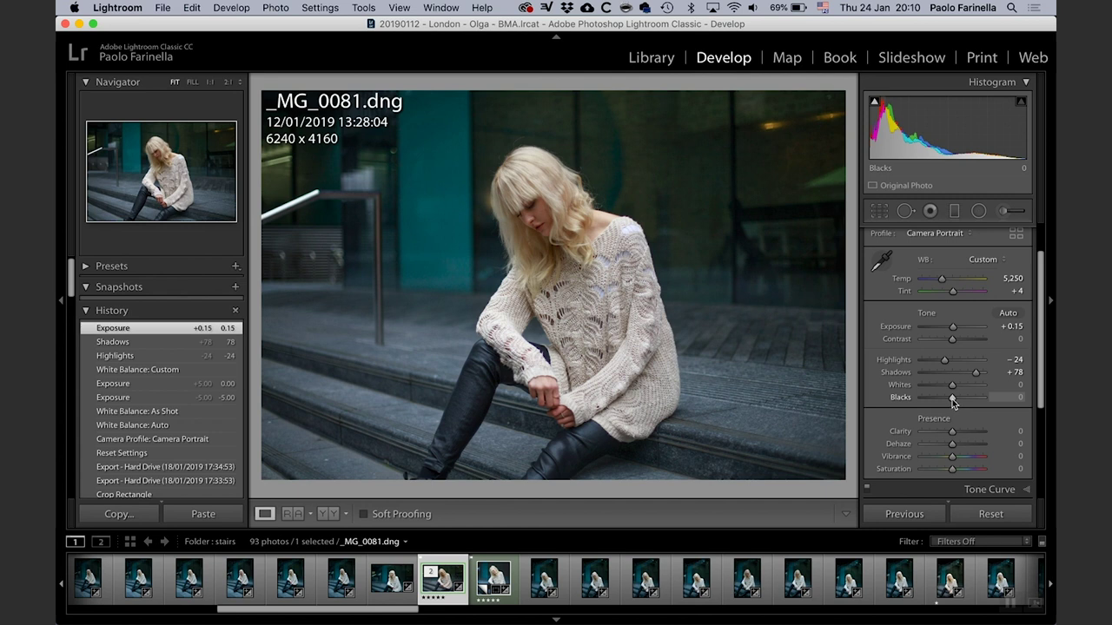
Step: Set the whites to +25 and the blacks to -16 using the clipping preview
key(alt)
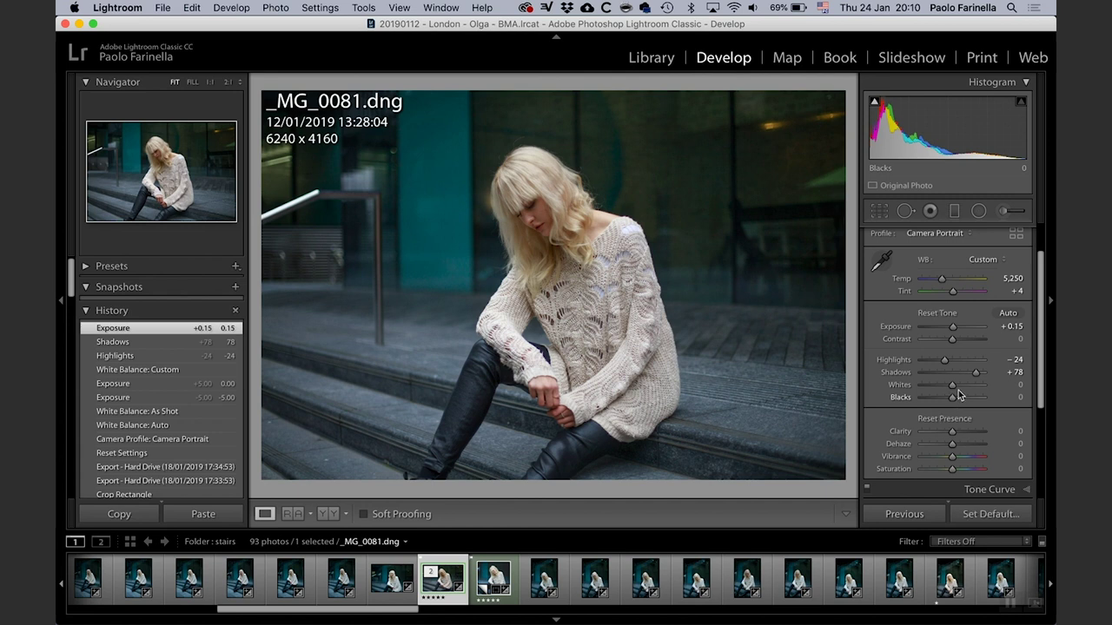
drag(953, 390, 952, 390)
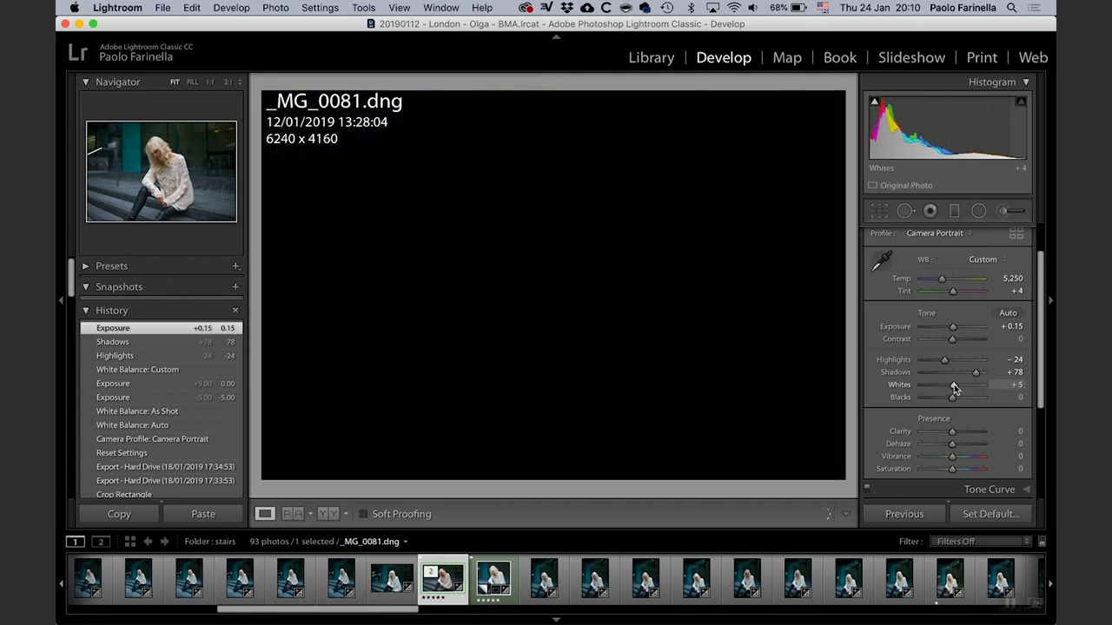
drag(961, 388, 946, 401)
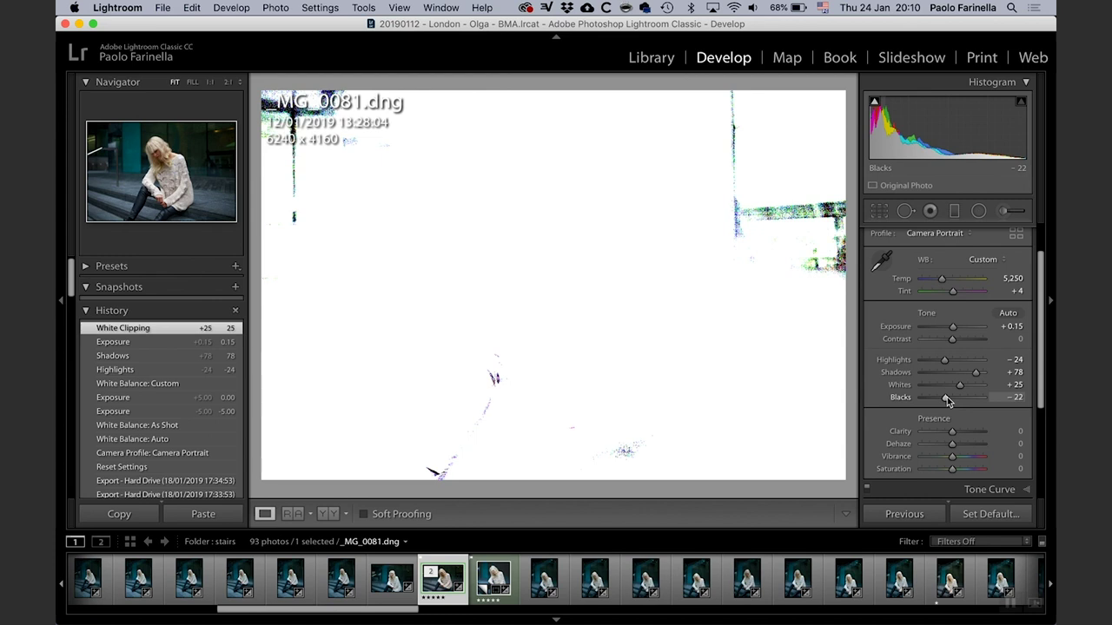
drag(947, 400, 950, 401)
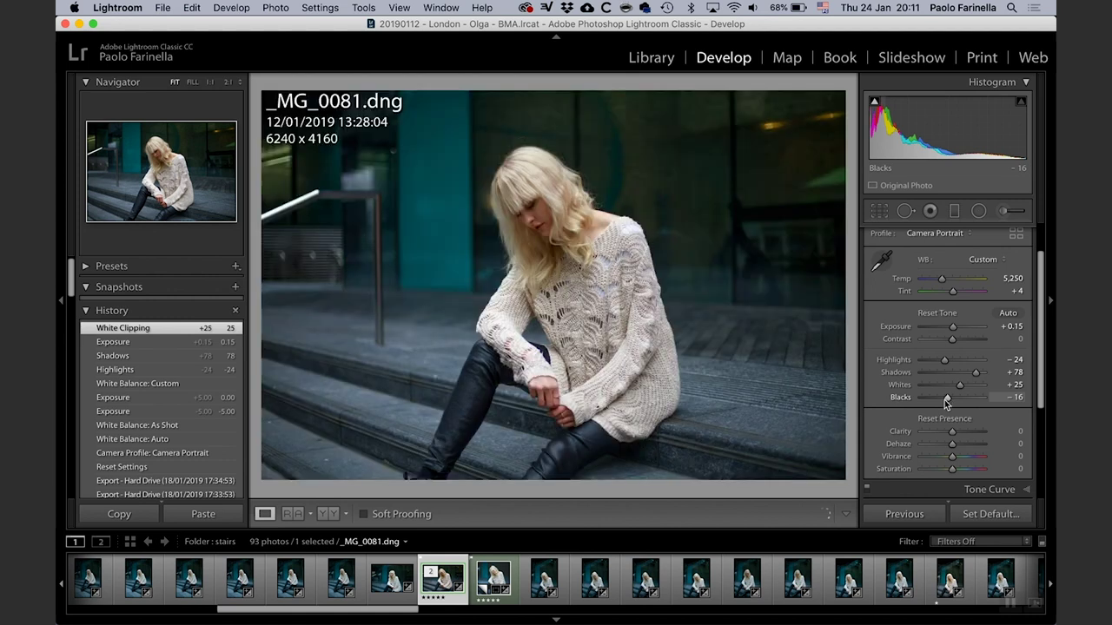
Step: Compare the before and after versions of _MG_0081 and bring the presence adjustments into view
scroll(1039, 367, down, 2)
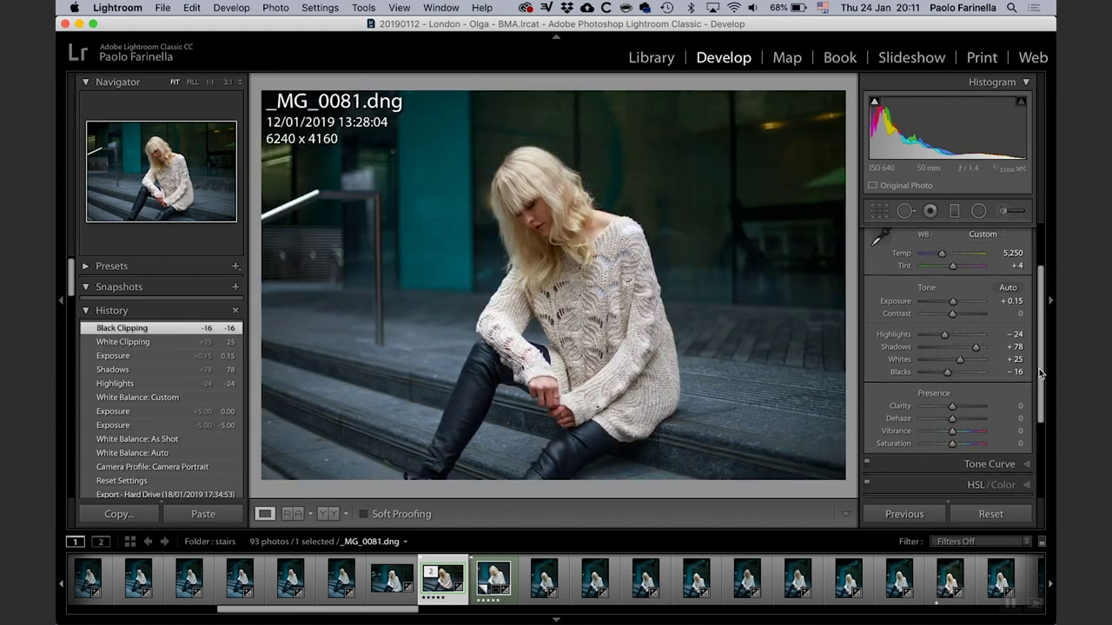
key(backslash)
key(backslash)
key(backslash)
key(backslash)
scroll(956, 373, down, 3)
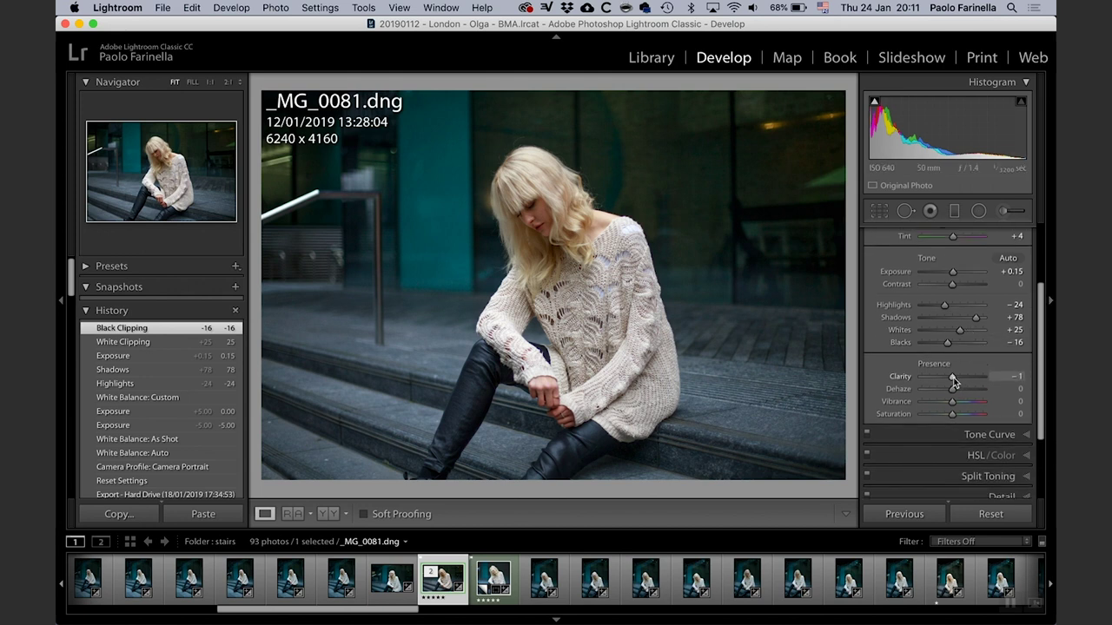
Step: Set the clarity of _MG_0081 to +3, the vibrance to +39 and the saturation to -6
scroll(954, 379, up, 1)
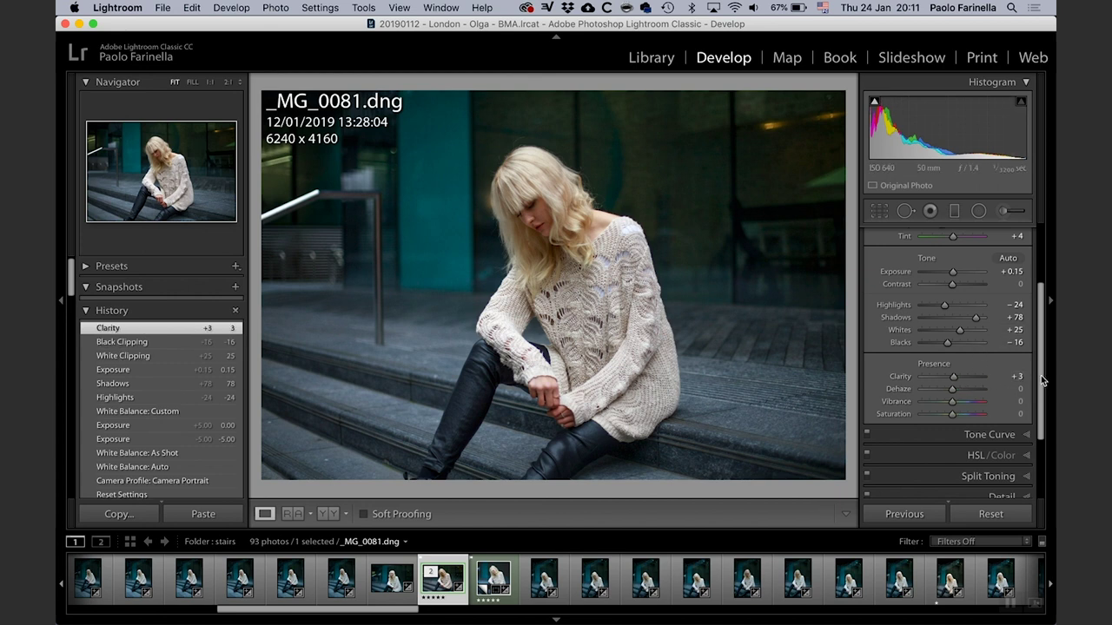
scroll(1042, 380, down, 1)
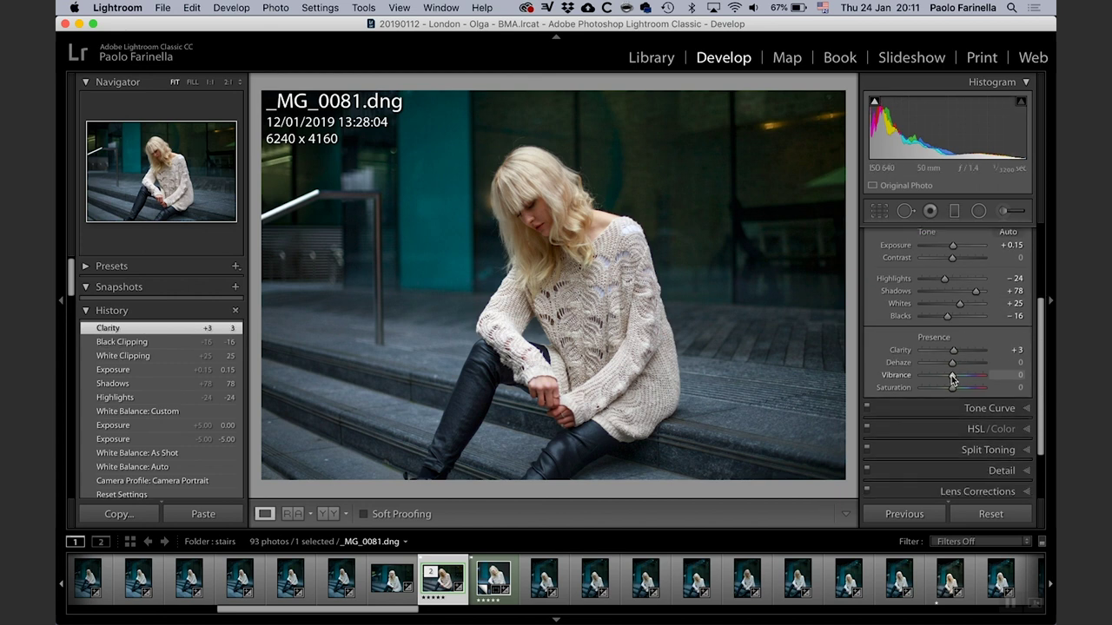
drag(955, 380, 958, 380)
drag(964, 380, 953, 391)
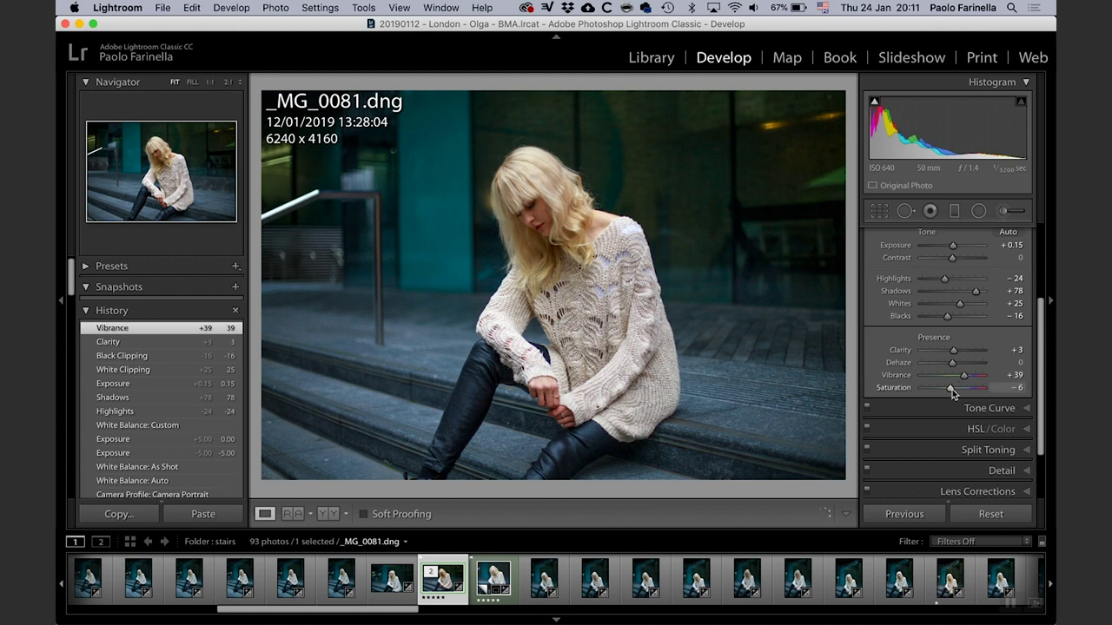
drag(952, 394, 951, 393)
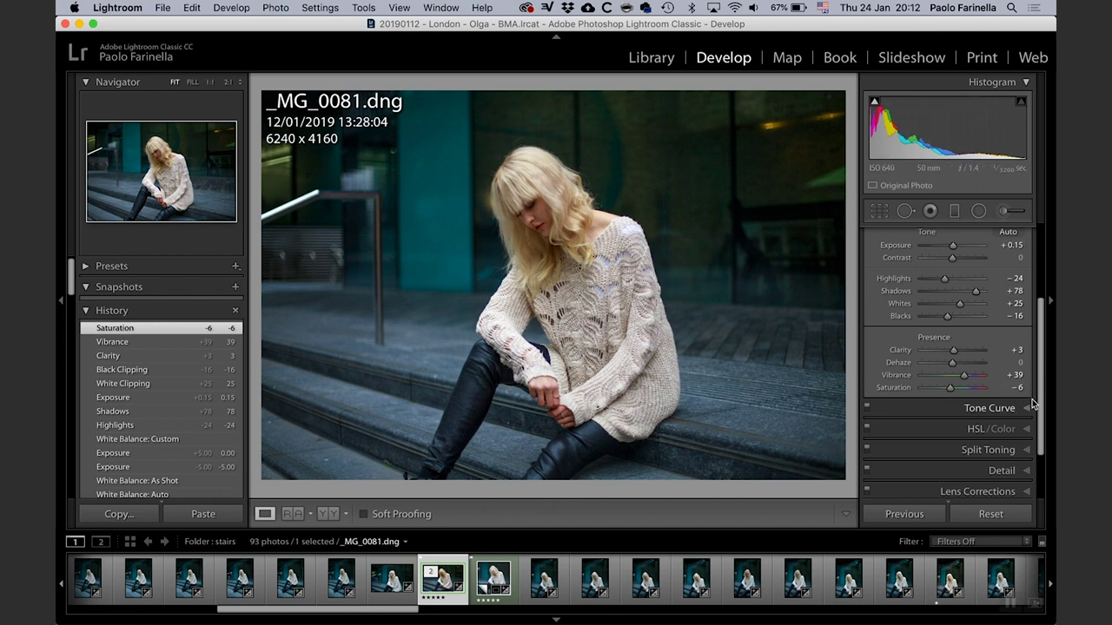
Step: Flatten the RGB point curve by moderately raising its black endpoint and slightly lowering its white endpoint
scroll(1041, 409, down, 1)
scroll(1041, 409, down, 1)
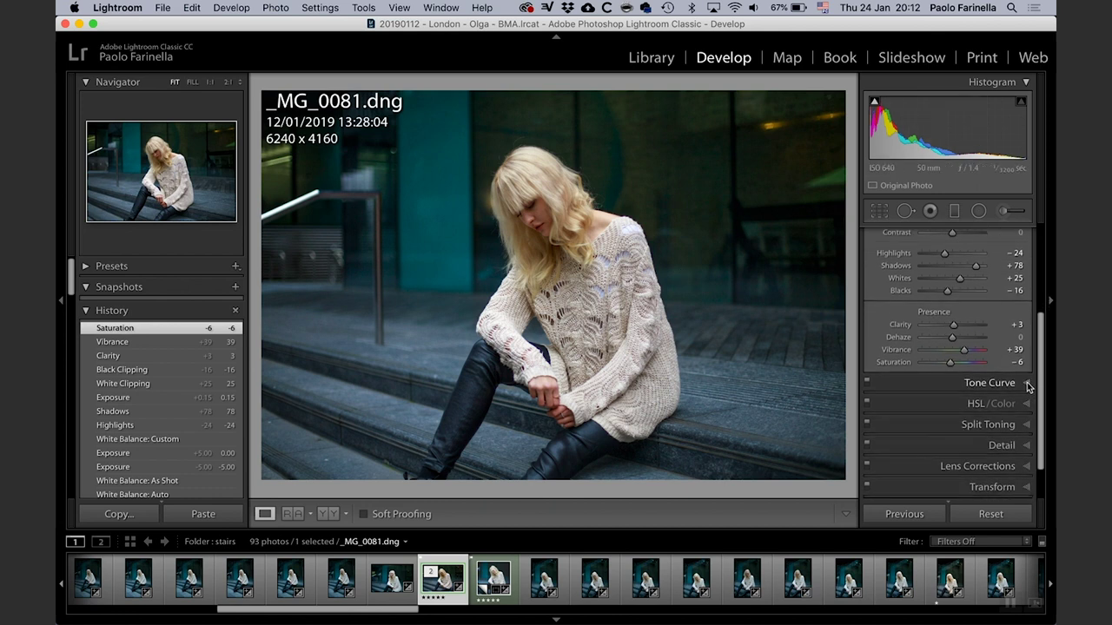
click(1030, 387)
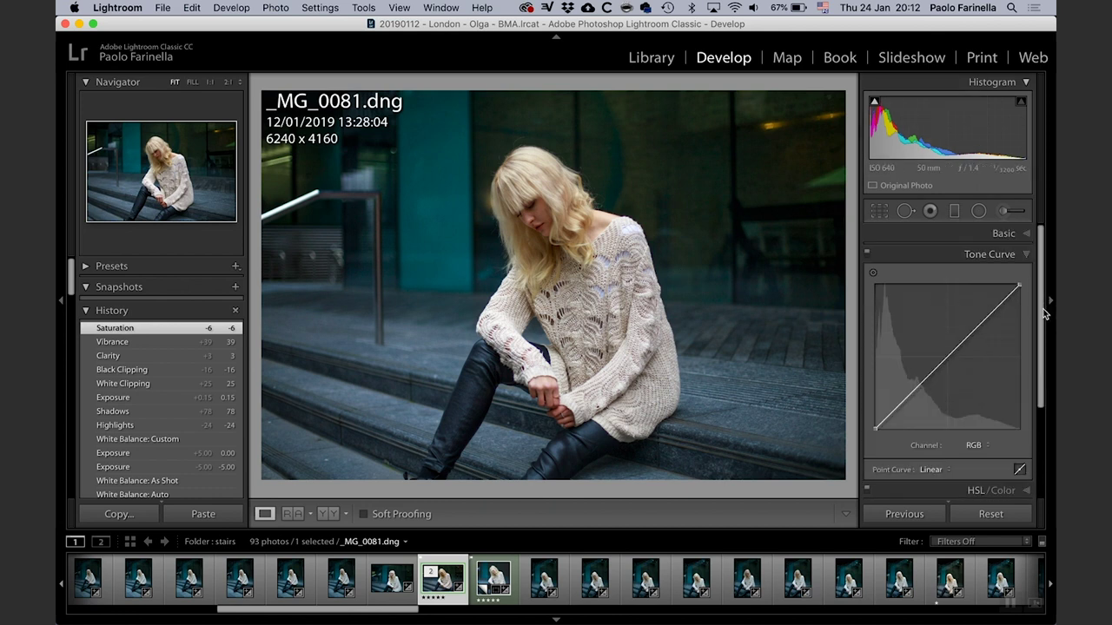
scroll(1044, 312, down, 1)
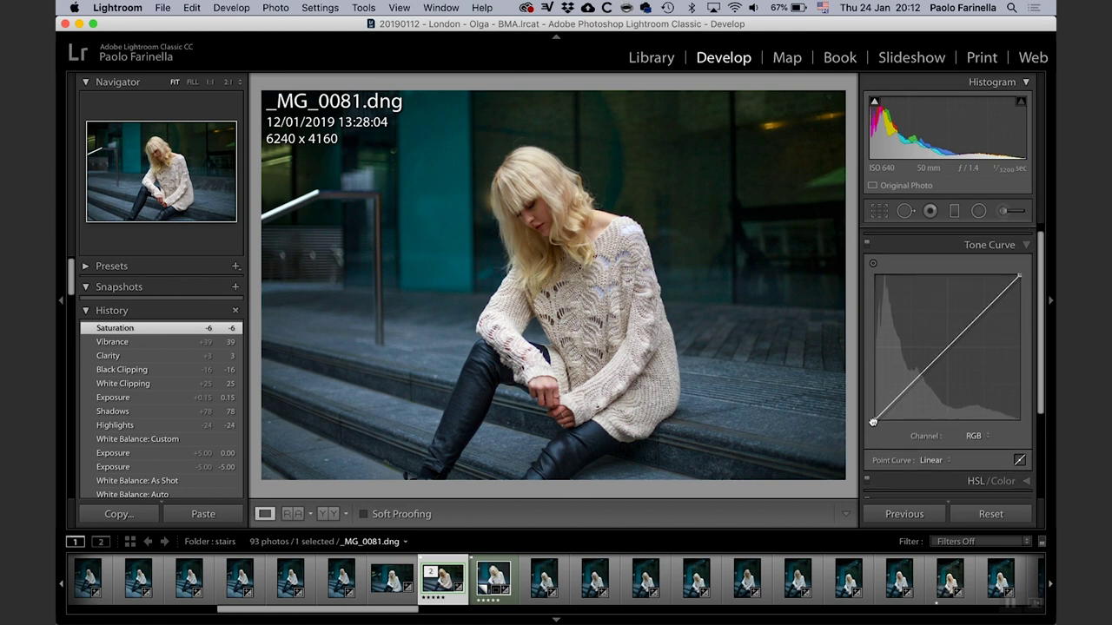
drag(876, 425, 862, 407)
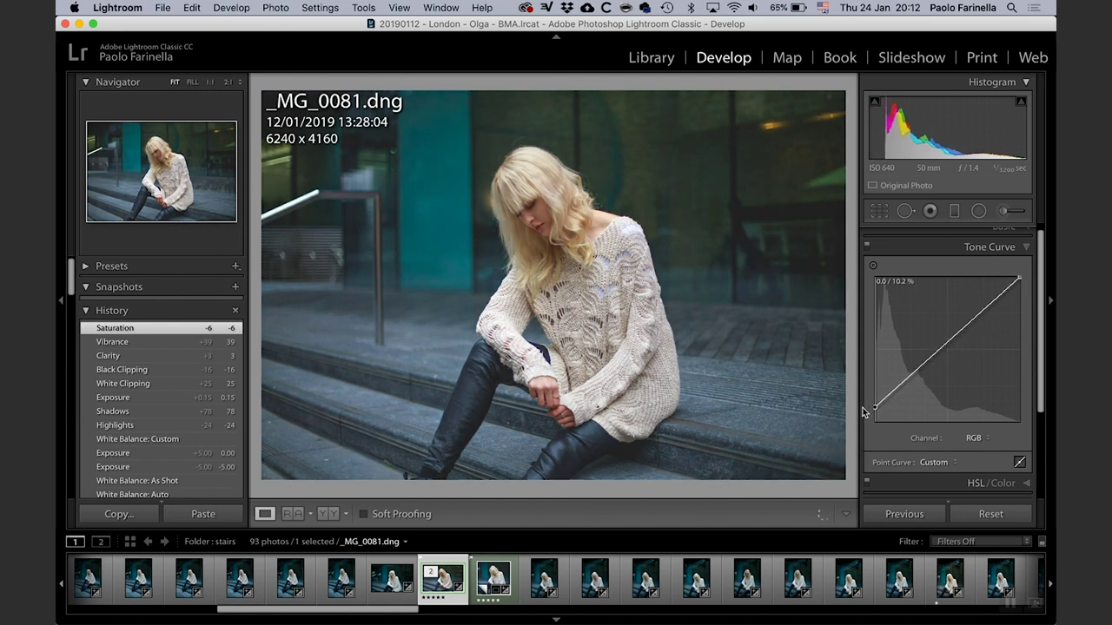
drag(1018, 278, 1021, 289)
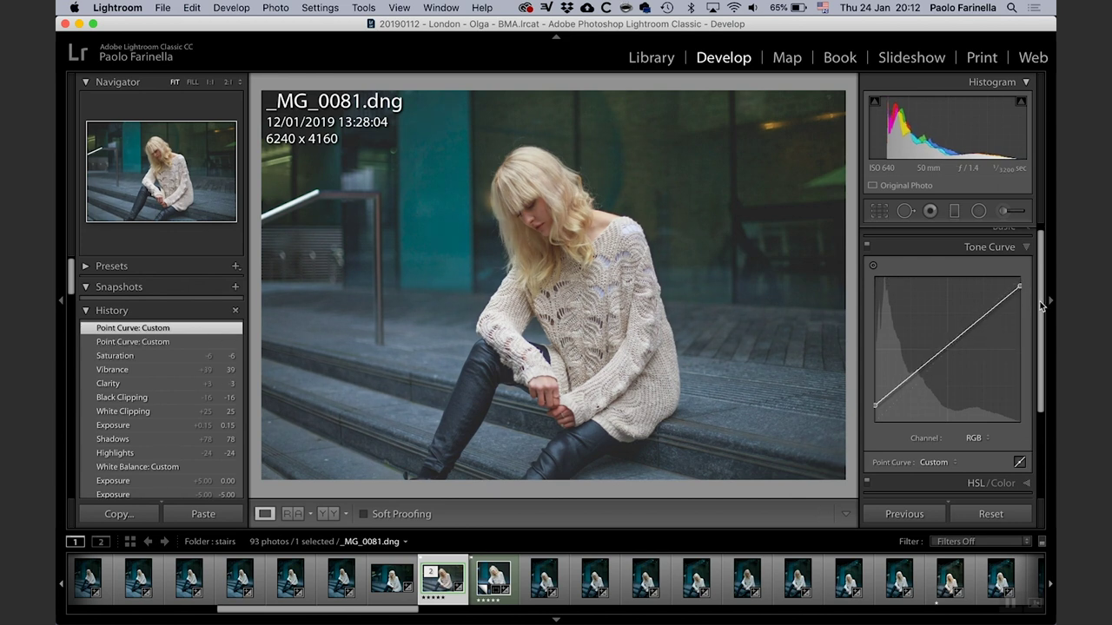
scroll(1042, 265, up, 1)
drag(876, 413, 876, 417)
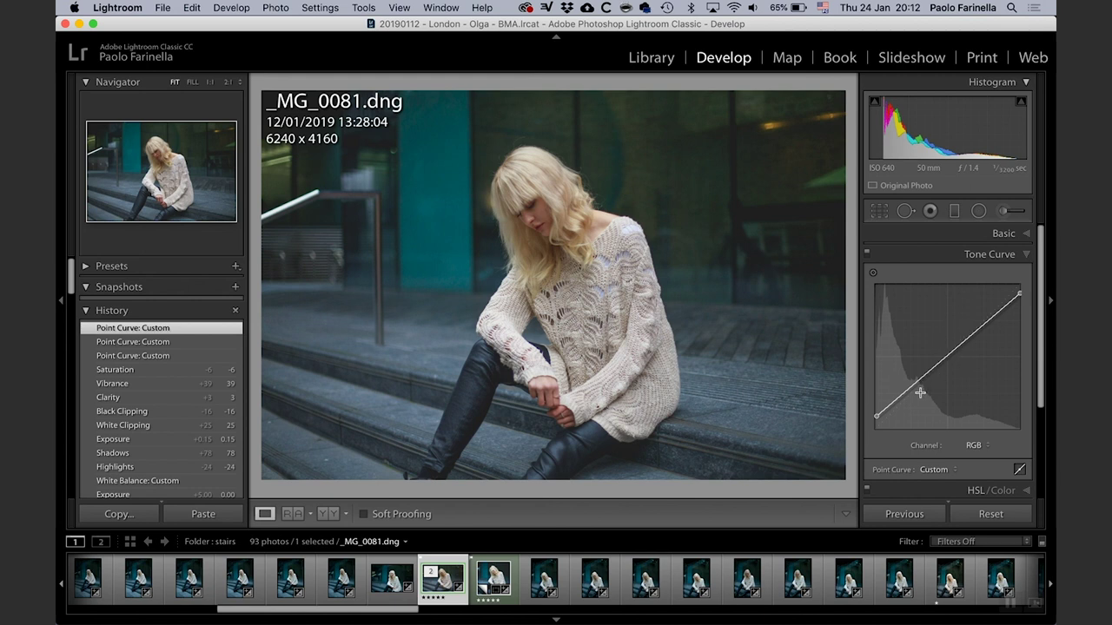
mouse_move(877, 419)
mouse_down()
mouse_move(876, 401)
mouse_move(872, 422)
mouse_up()
Step: Set the contrast to +14 and the blacks to -18 in the Basic adjustments
click(1021, 235)
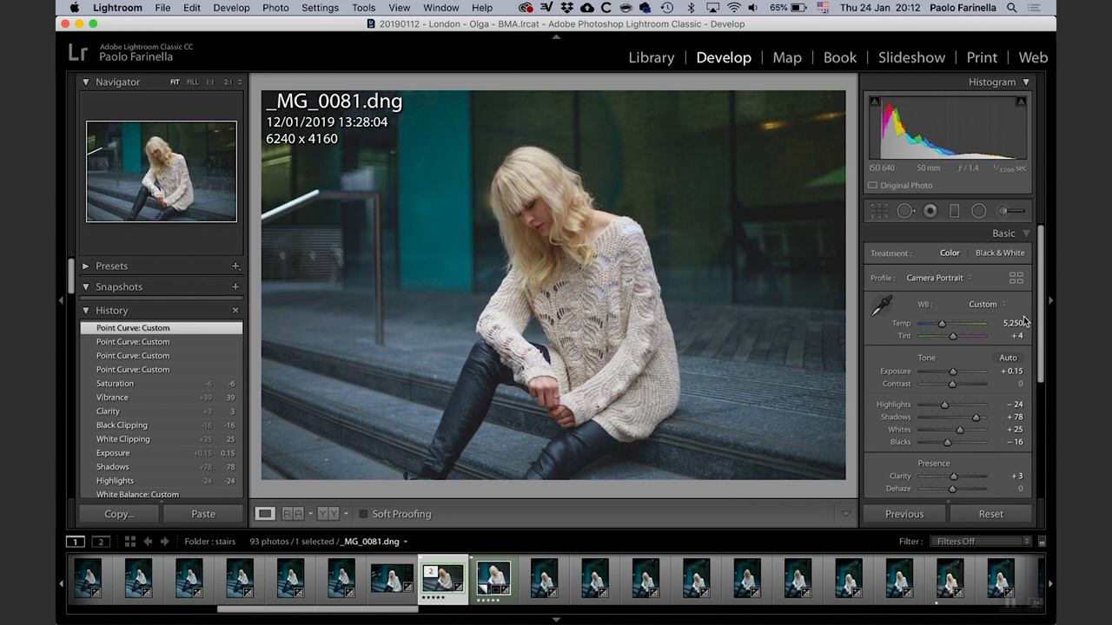
scroll(1035, 324, down, 2)
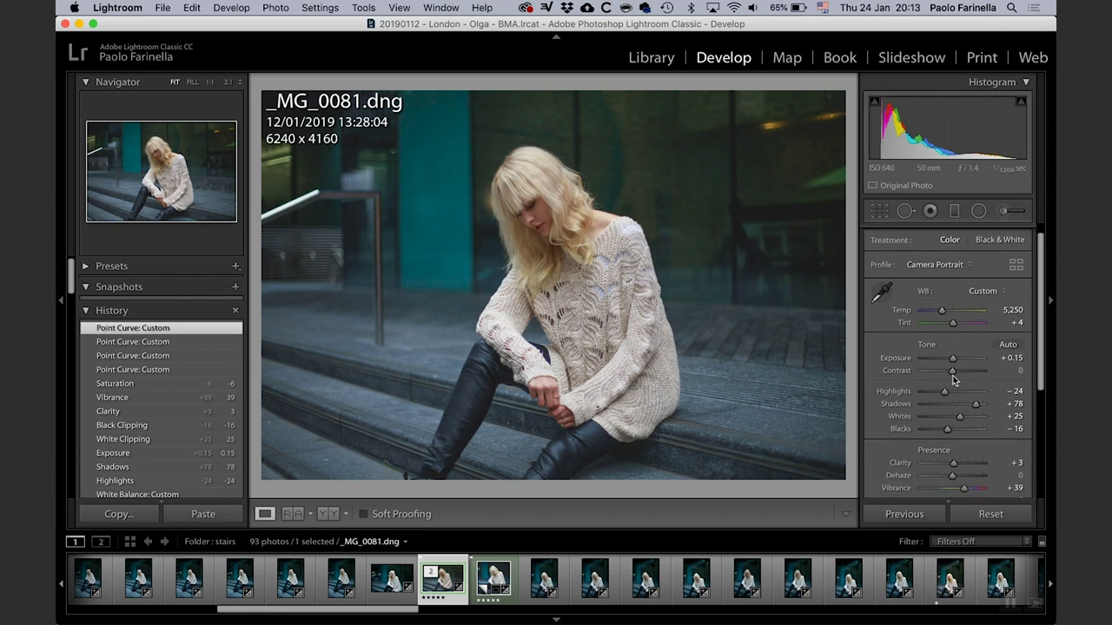
drag(952, 373, 957, 375)
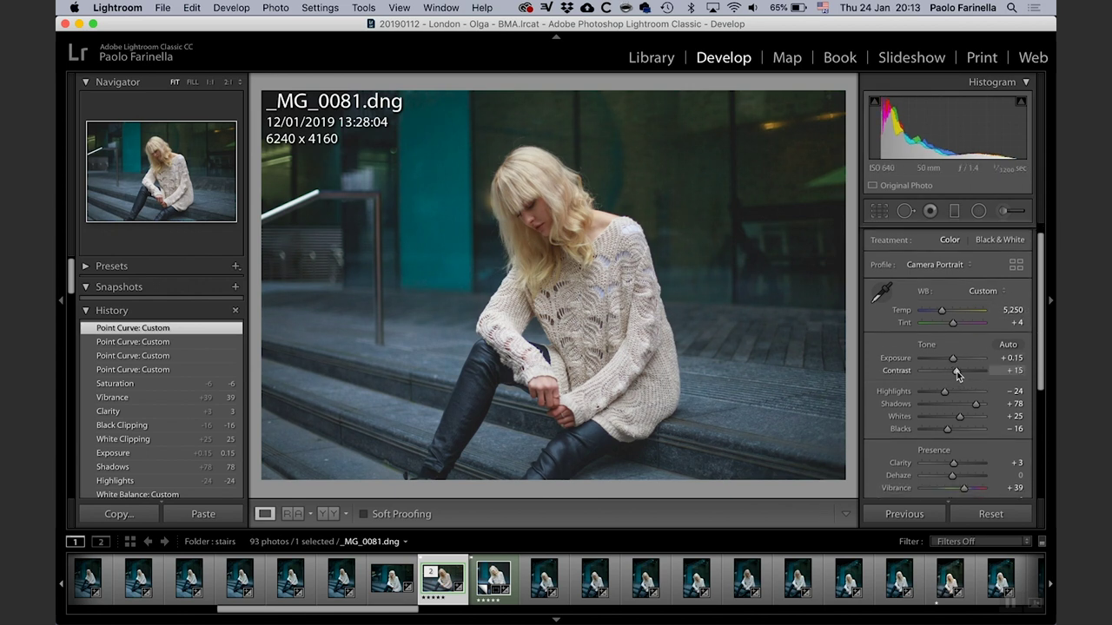
drag(958, 373, 959, 372)
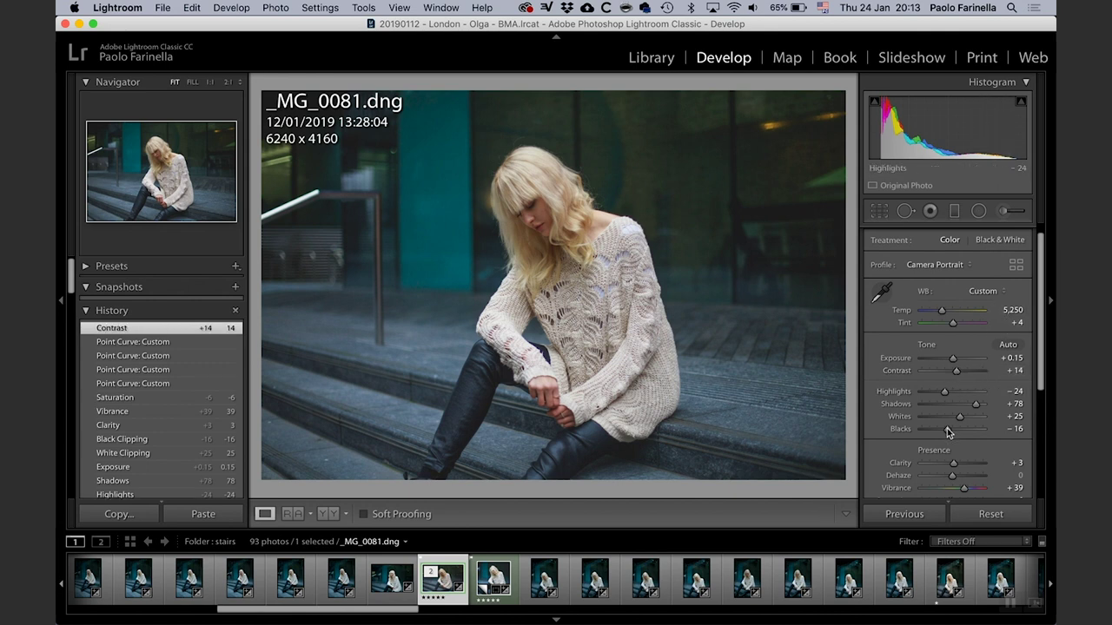
drag(950, 439, 949, 440)
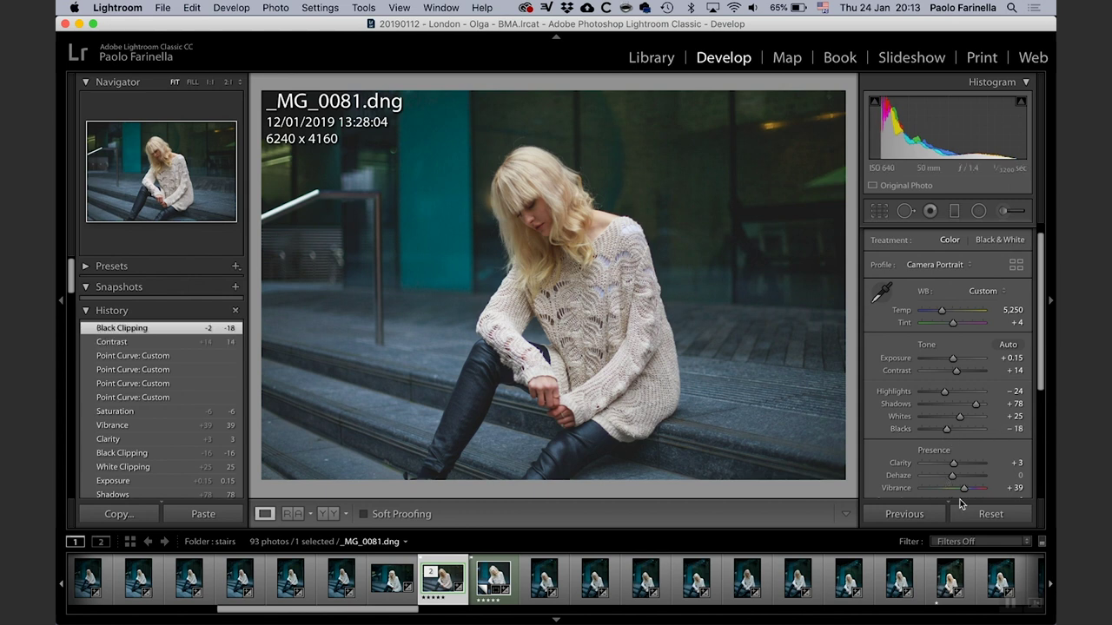
Step: Reduce the saturation to -9 and the blacks to -26
scroll(1038, 378, down, 2)
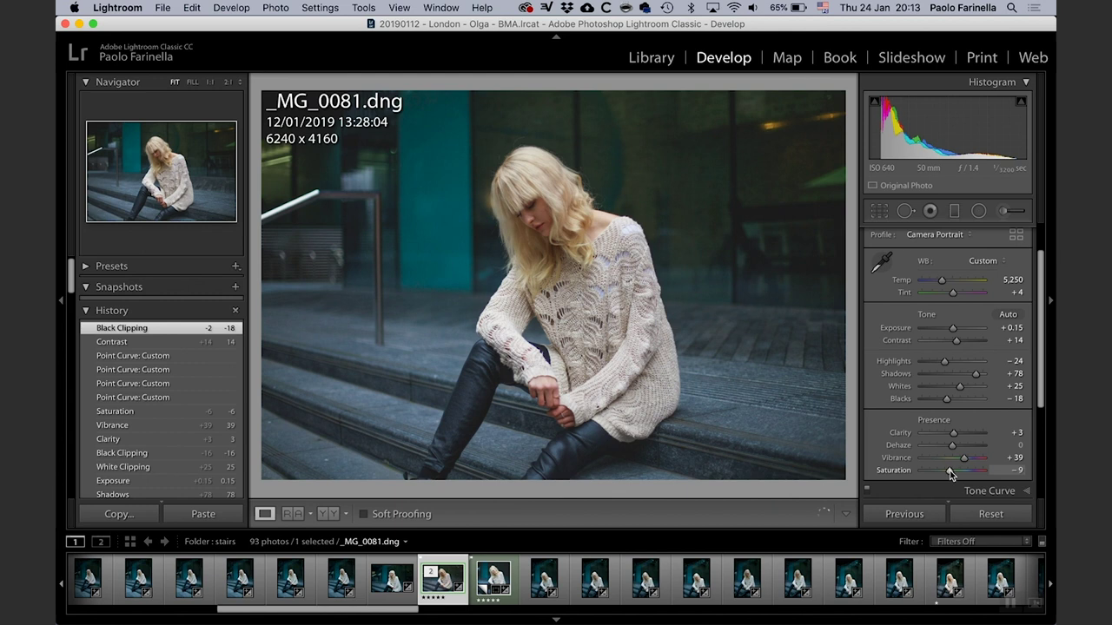
drag(950, 473, 950, 473)
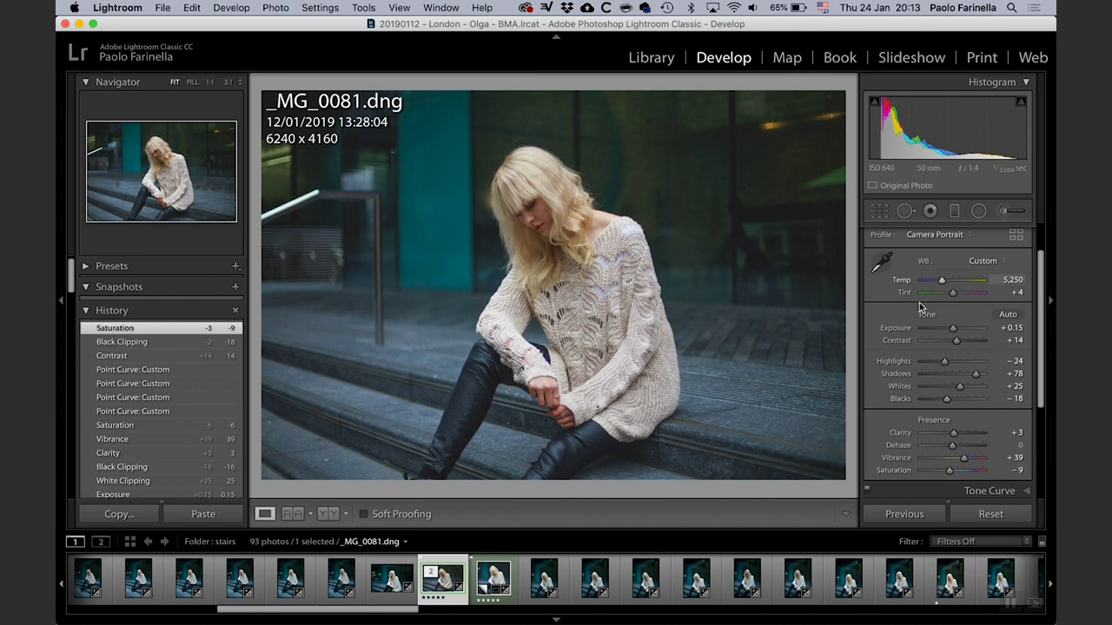
drag(947, 402, 945, 402)
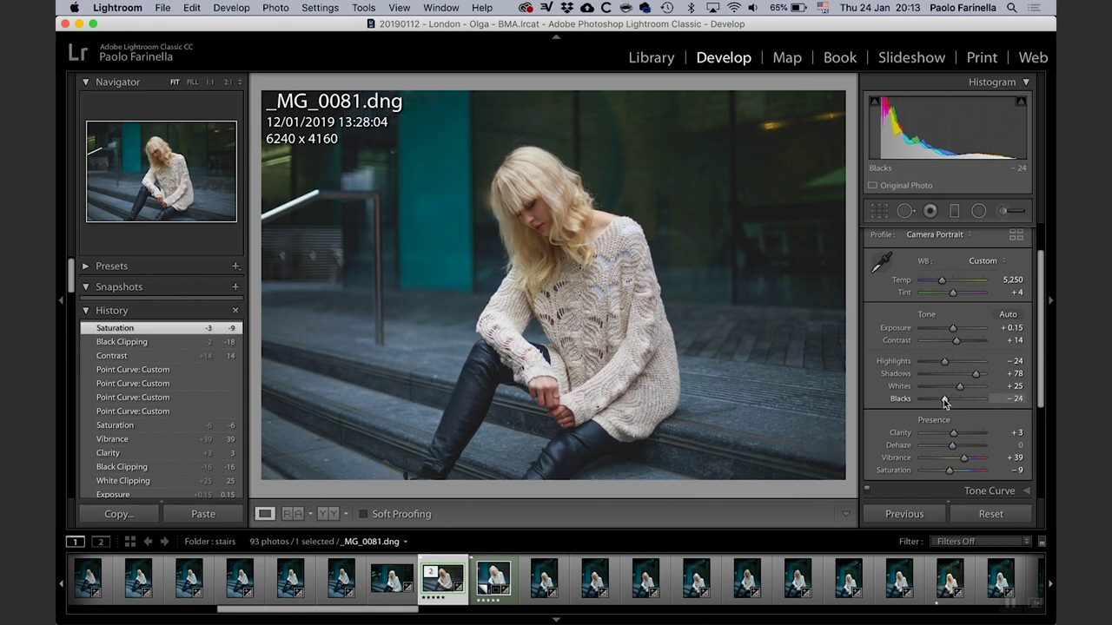
drag(944, 403, 943, 402)
Step: Compare the before and after versions of _MG_0081 and review the Split Toning settings
key(backslash)
key(backslash)
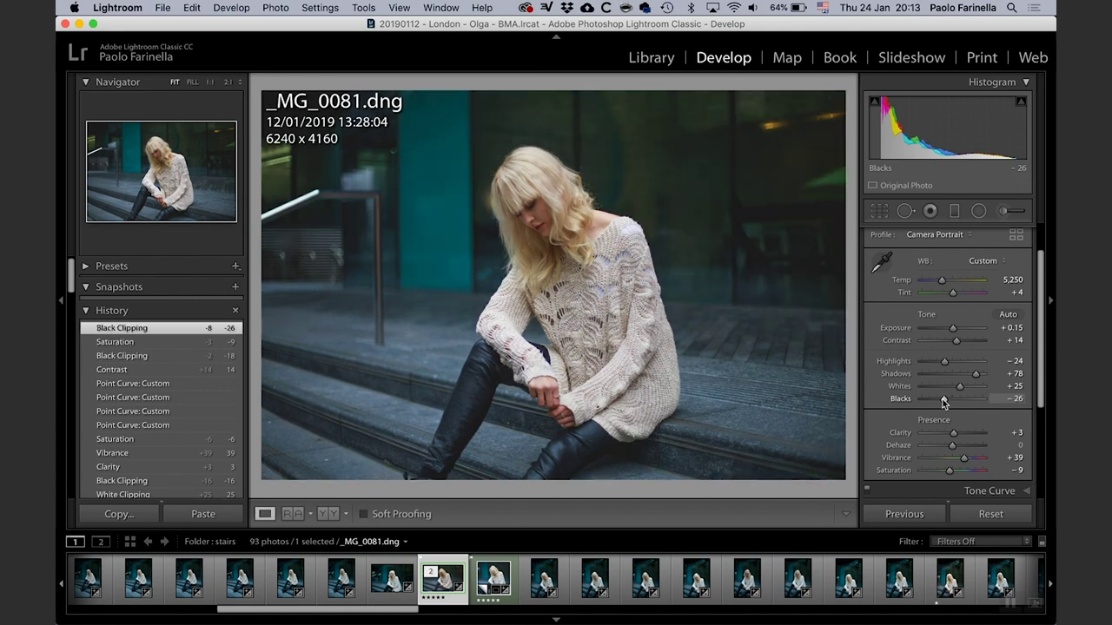
drag(1044, 339, 1042, 352)
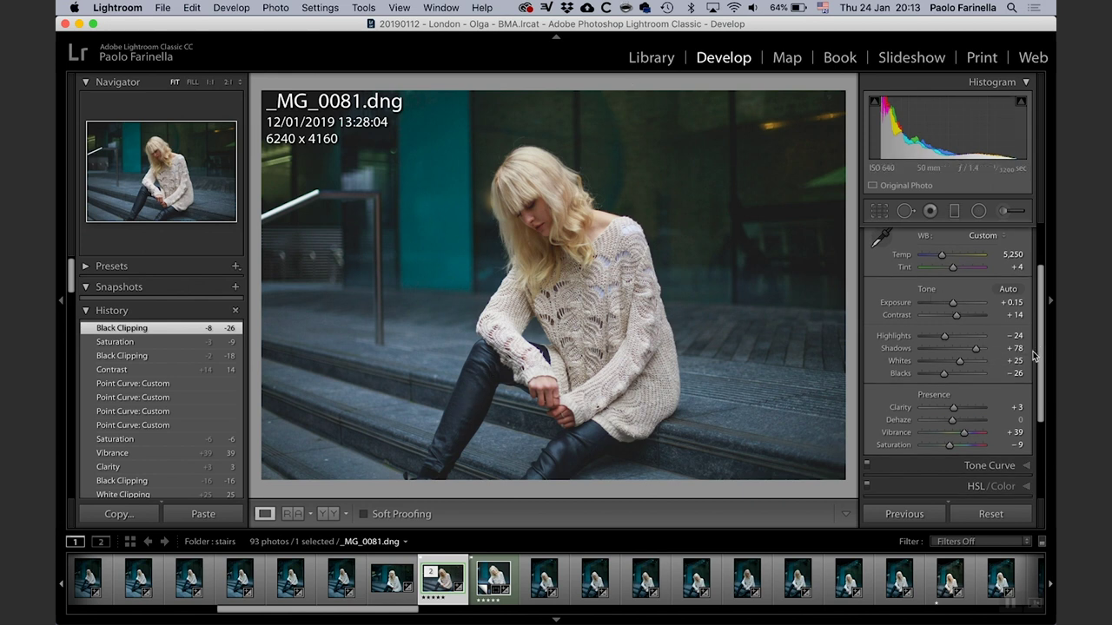
drag(1040, 345, 1044, 424)
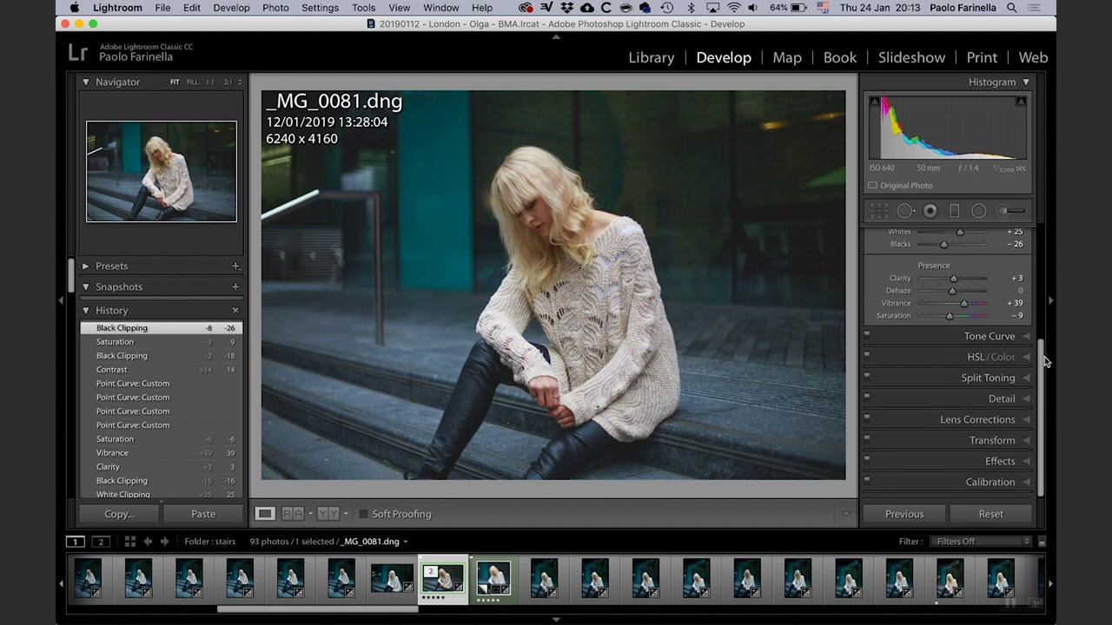
click(1010, 379)
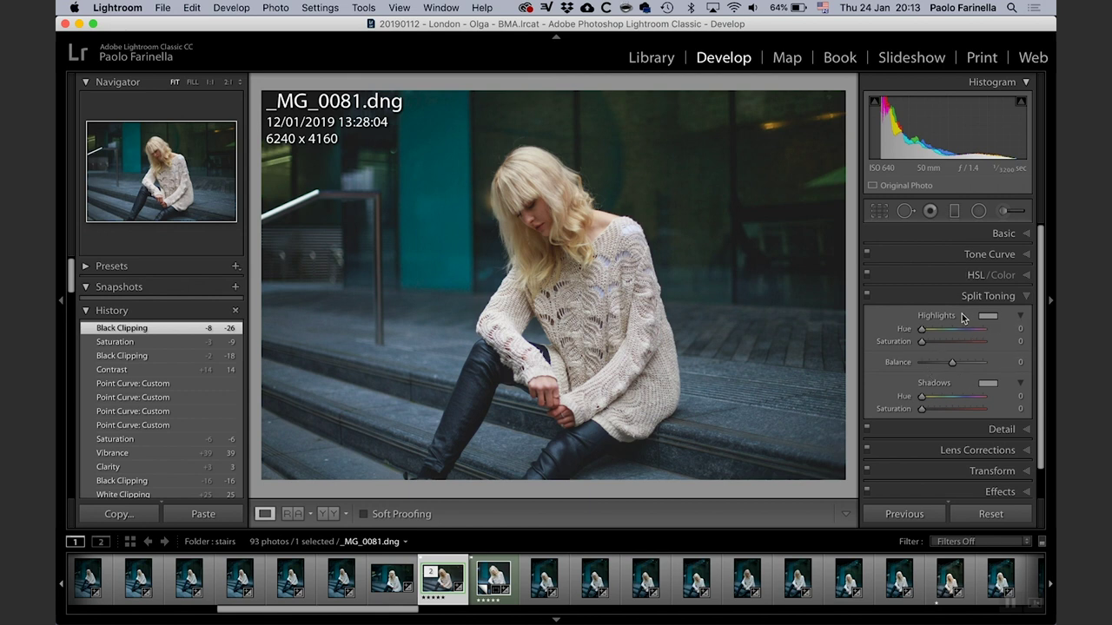
click(1007, 297)
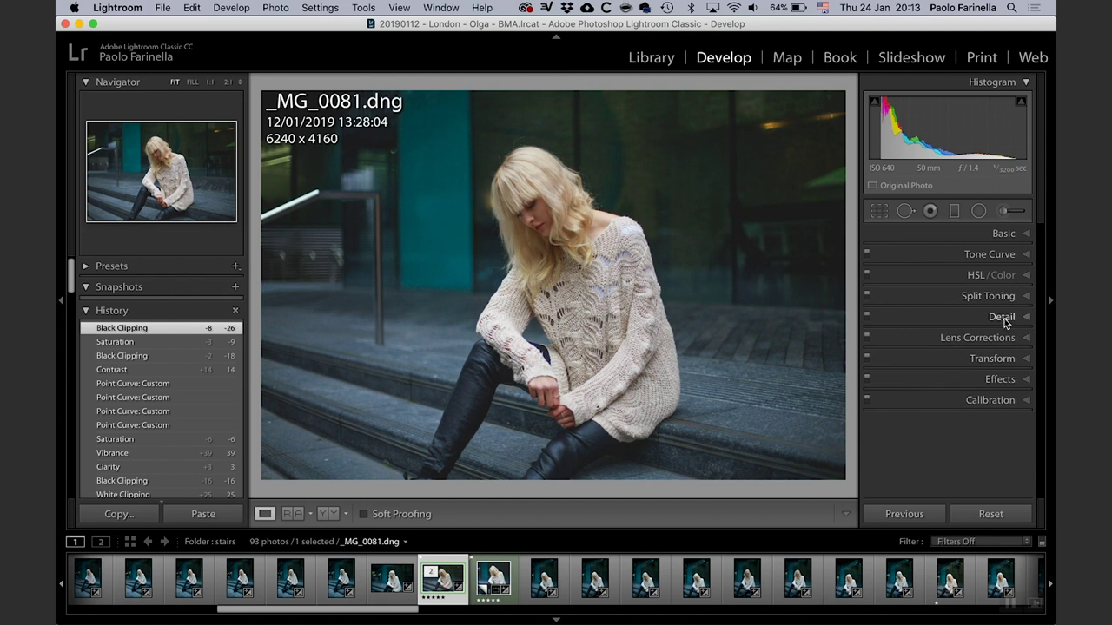
Step: Remove the sharpening from _MG_0081 by setting its amount to 0
click(1009, 320)
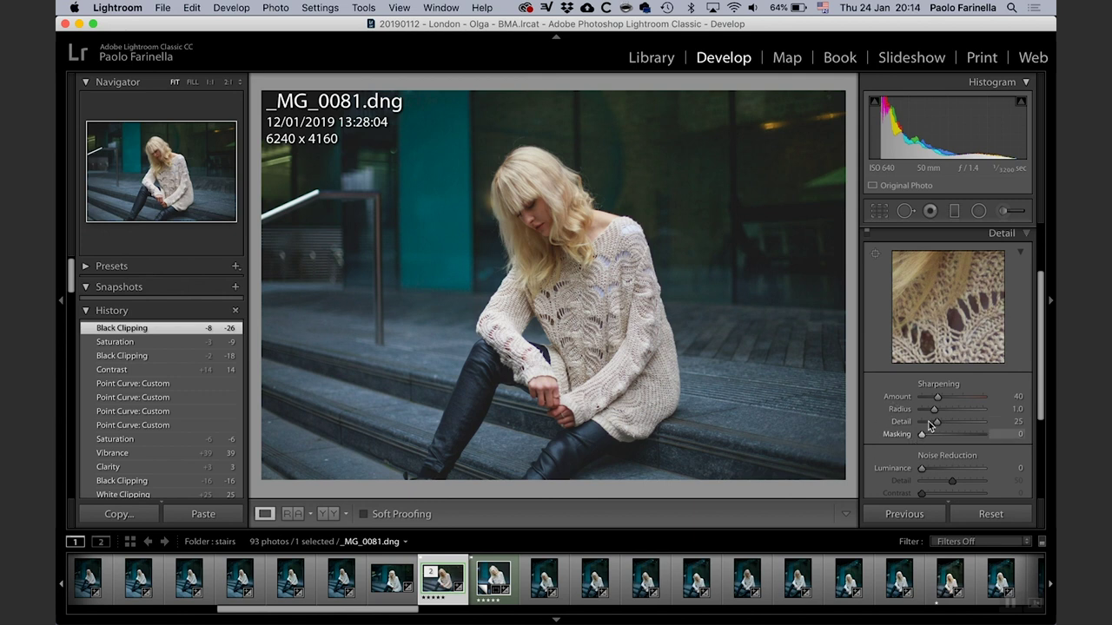
drag(935, 399, 879, 411)
scroll(1037, 390, down, 2)
scroll(1037, 391, down, 3)
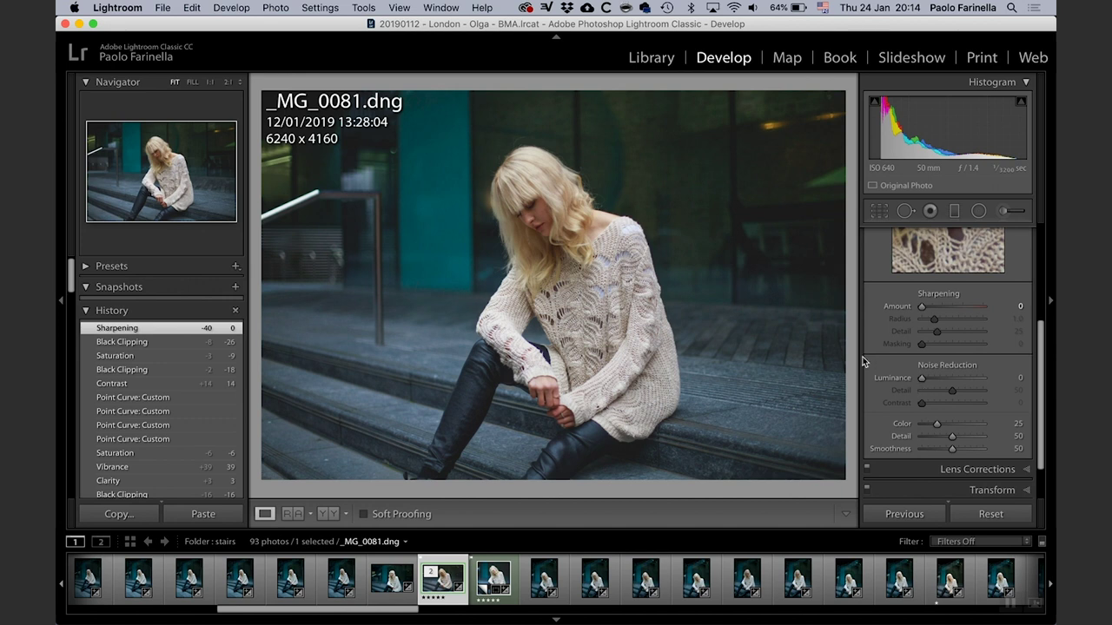
Step: Show the edge of her hair in the Detail preview and set the luminance noise reduction to 9
drag(1041, 351, 1043, 298)
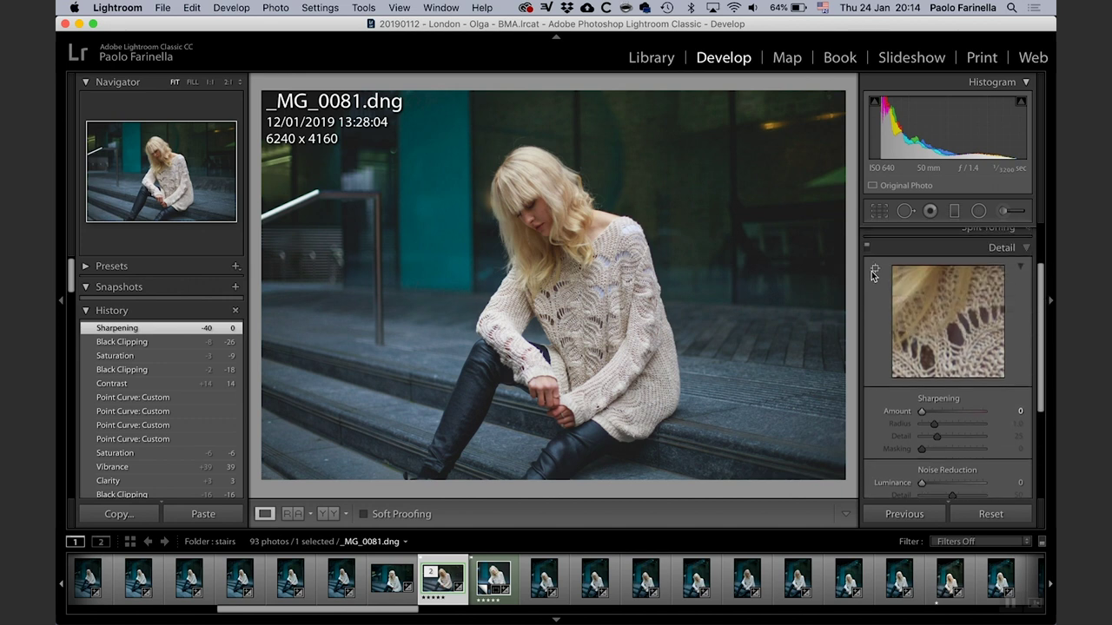
click(606, 205)
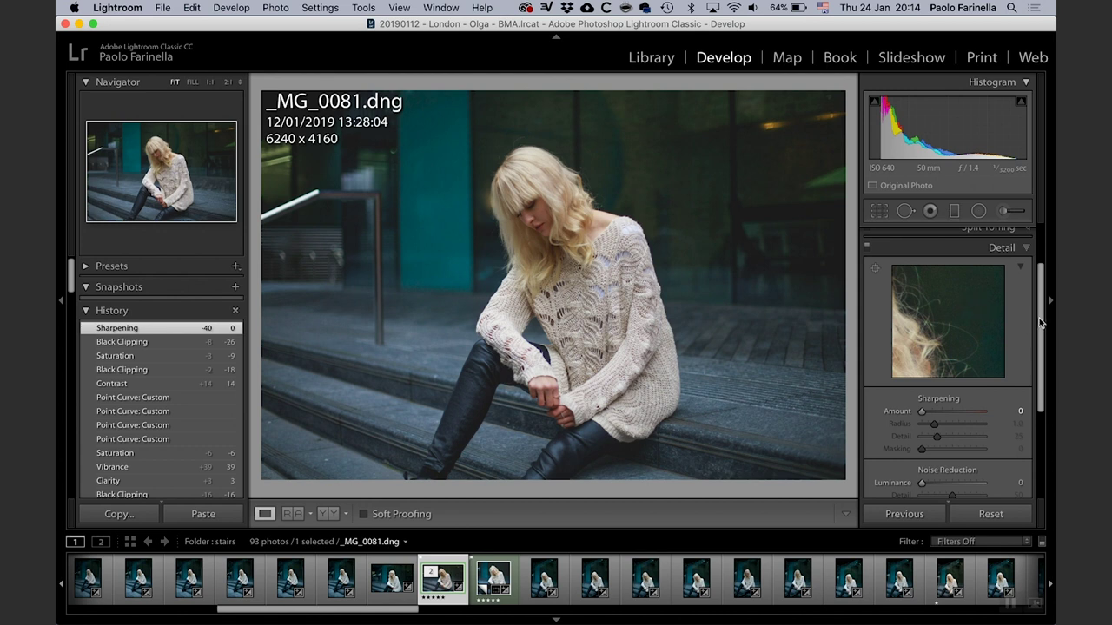
scroll(1040, 322, down, 3)
drag(924, 414, 928, 417)
Step: Enable Remove Chromatic Aberration in the Lens Corrections profile settings
drag(1040, 412, 1036, 459)
click(1009, 422)
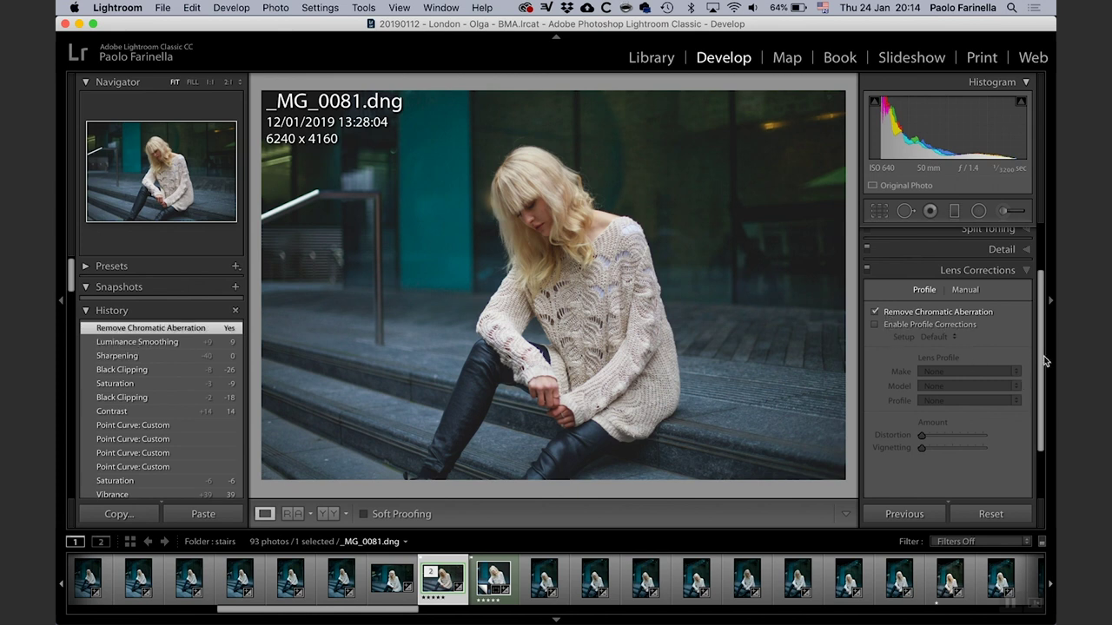
Step: Review the Transform and Effects settings and return to the Basic tone and presence adjustments
scroll(1038, 360, down, 1)
drag(1038, 362, 1043, 404)
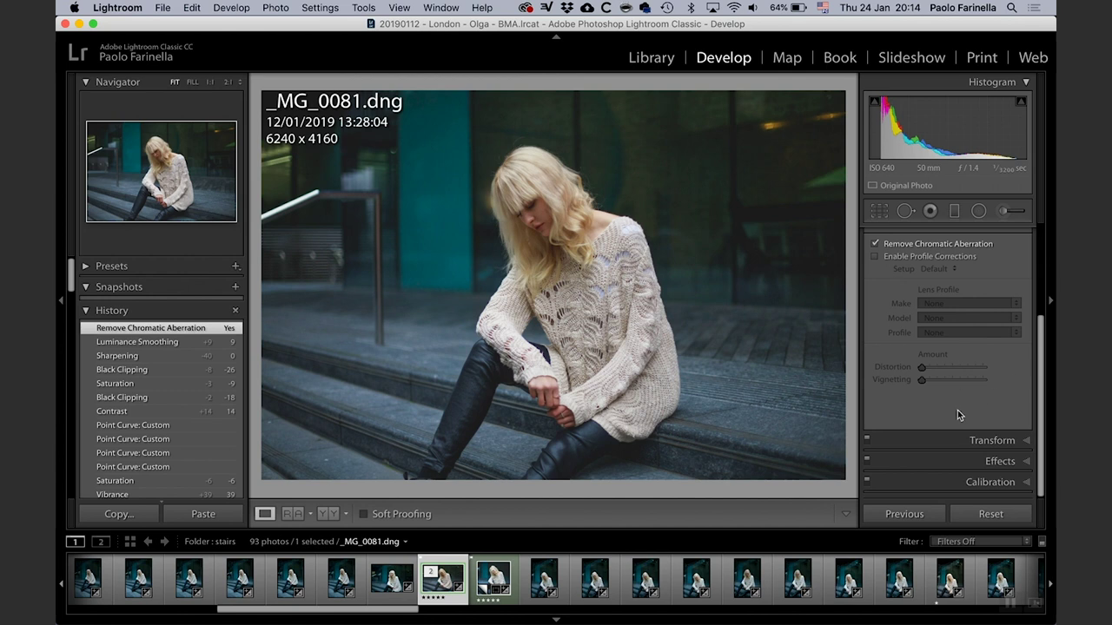
click(1003, 441)
scroll(1038, 370, down, 3)
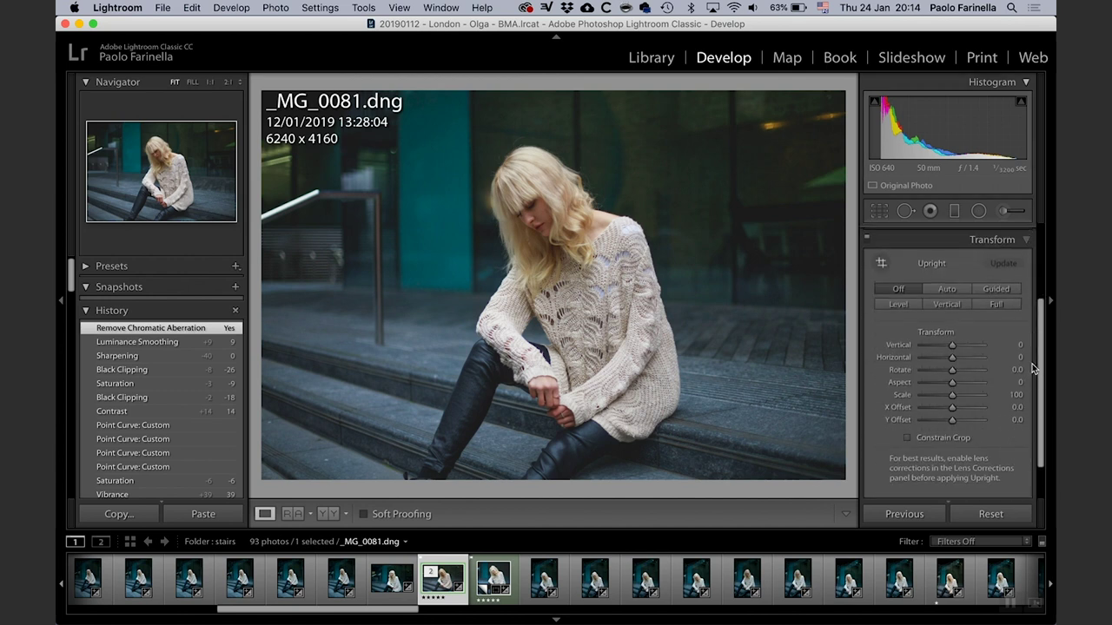
scroll(1040, 369, down, 2)
click(1004, 460)
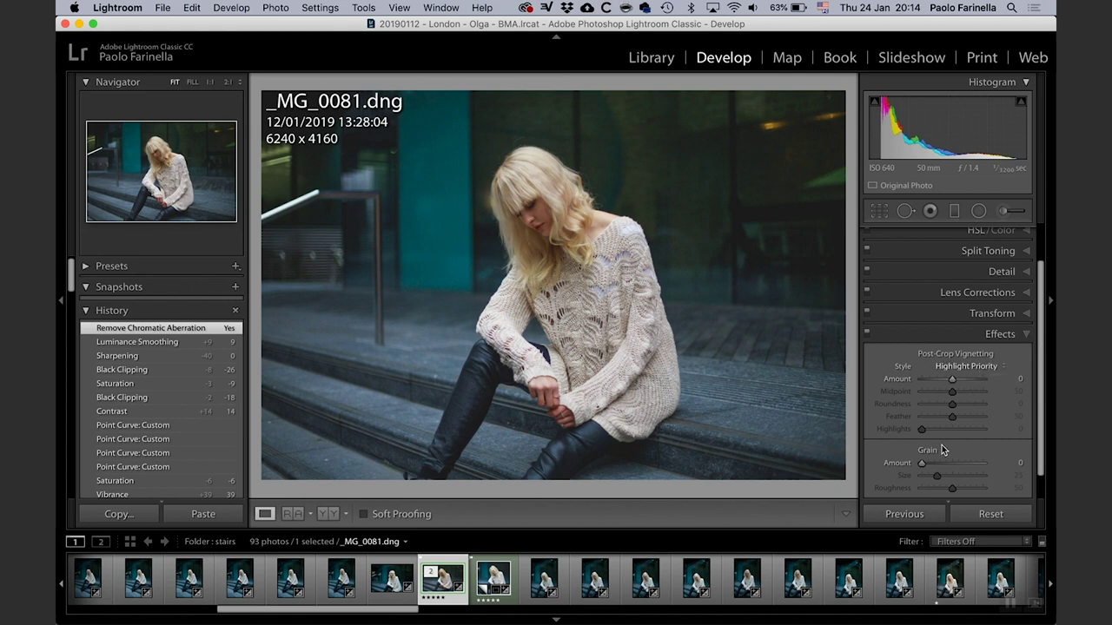
scroll(1040, 456, down, 1)
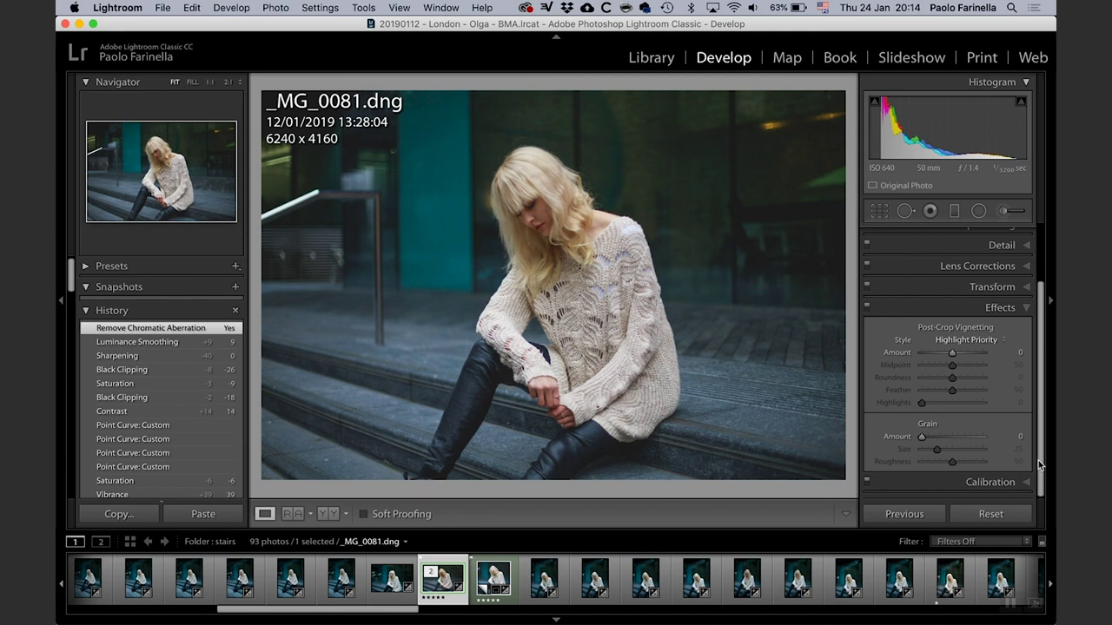
scroll(1040, 465, up, 3)
click(1028, 379)
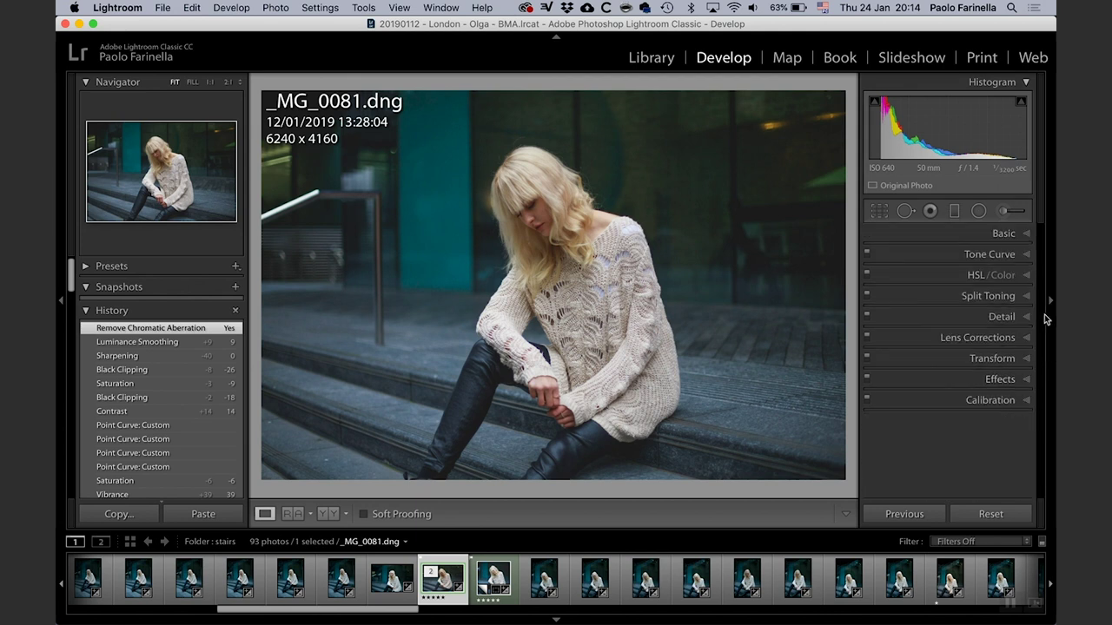
click(1021, 236)
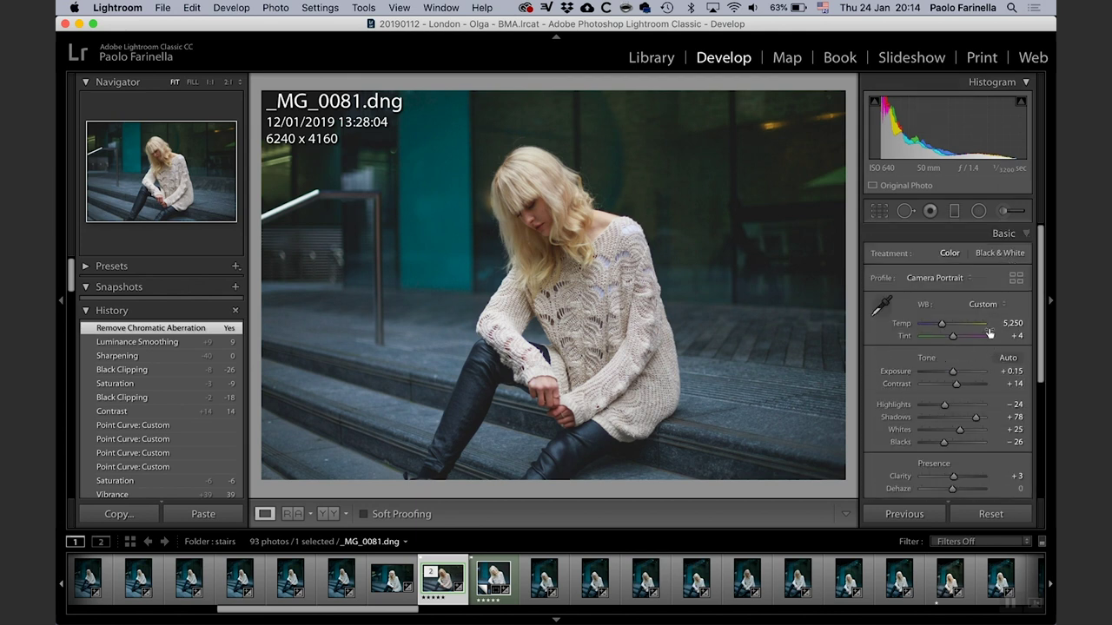
scroll(1039, 352, down, 5)
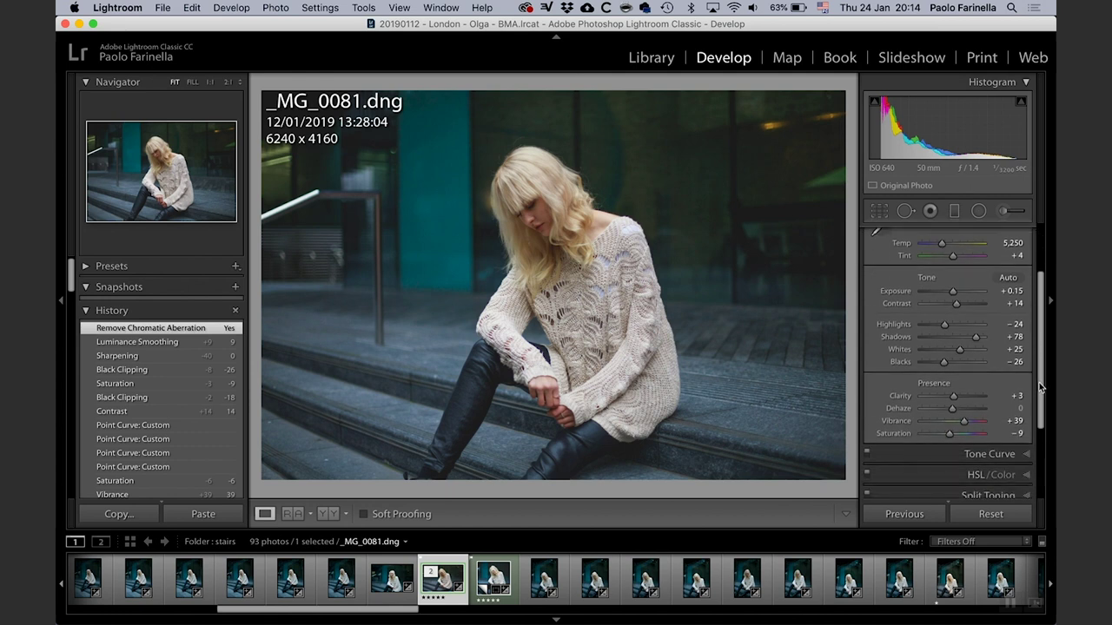
Step: Fine-tune the black end point of the RGB tone curve on _MG_0081
click(999, 450)
drag(876, 426, 874, 426)
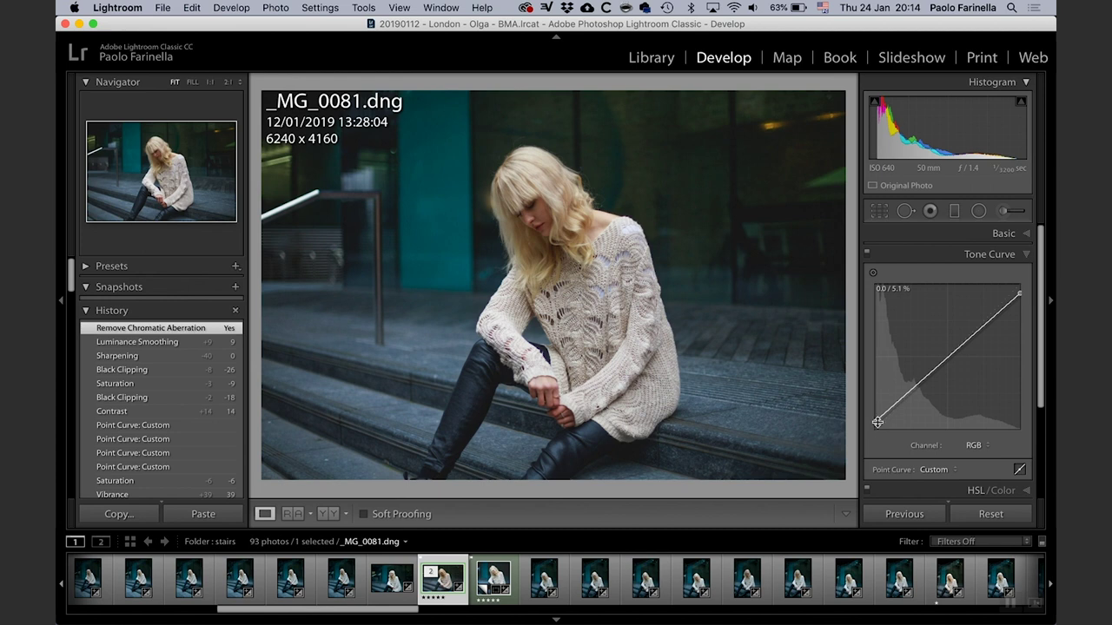
click(1021, 254)
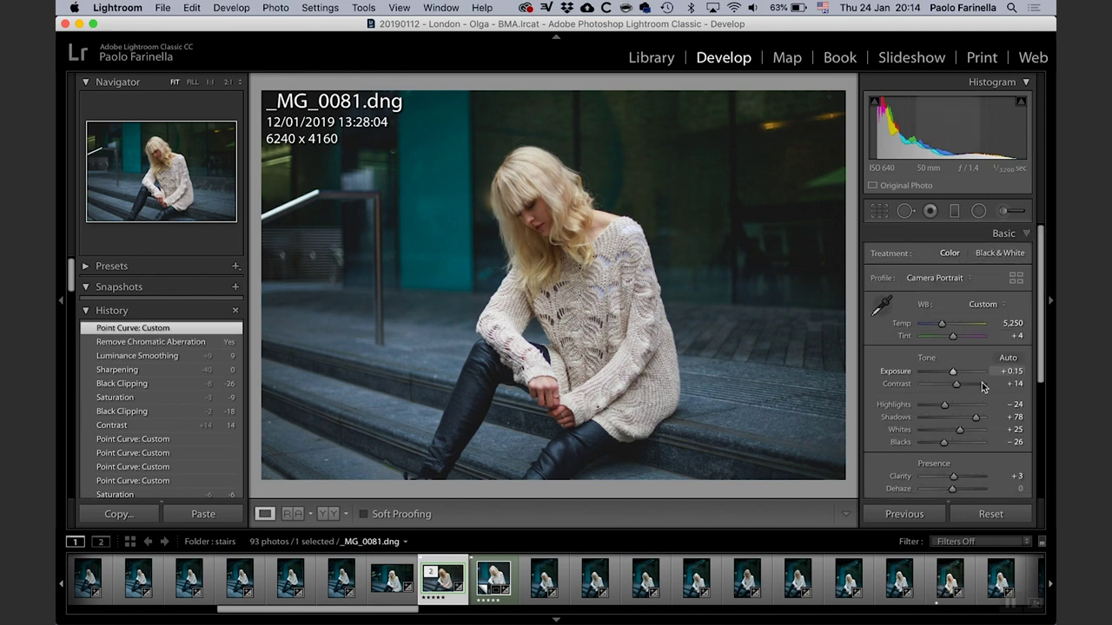
Step: Set Blacks to −38 and Saturation to −10 in the Basic adjustments
drag(943, 442, 939, 446)
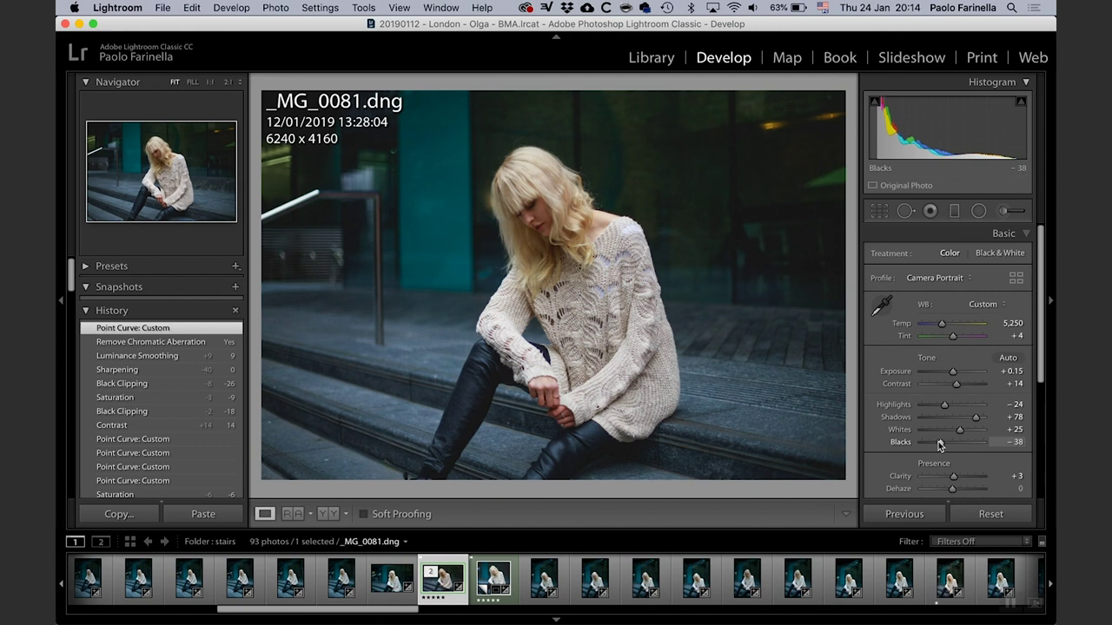
drag(939, 445, 939, 445)
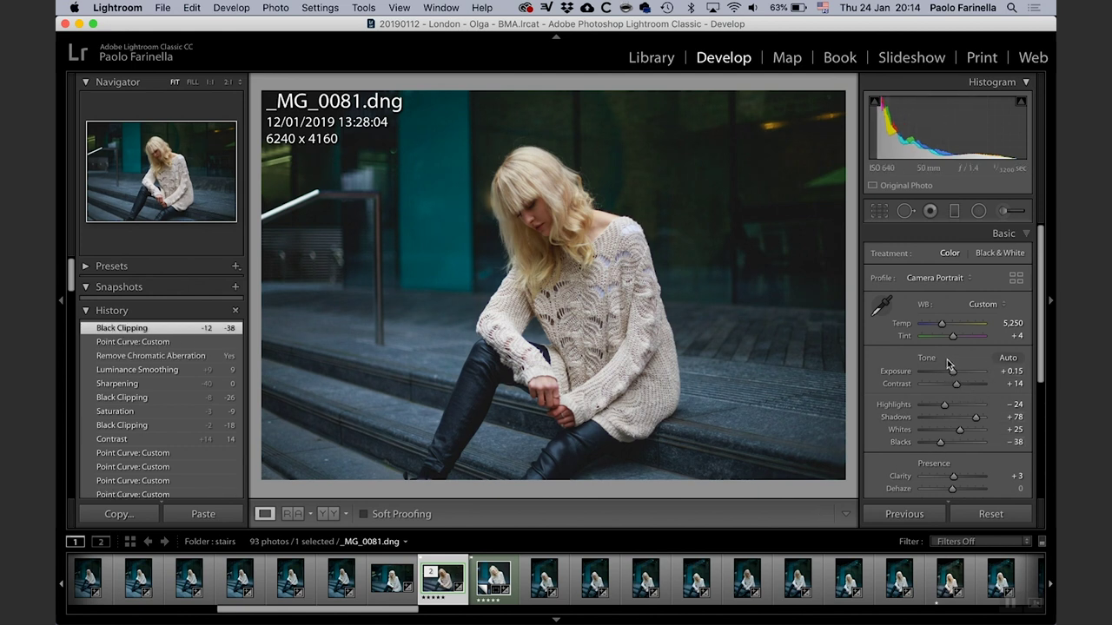
scroll(1038, 382, down, 3)
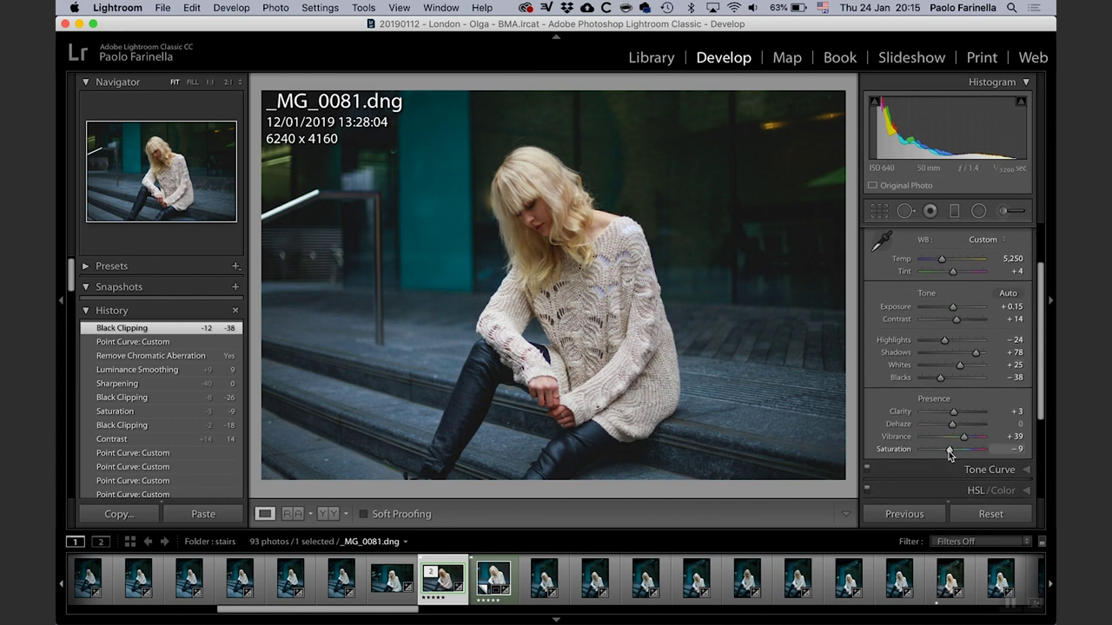
drag(950, 454, 949, 455)
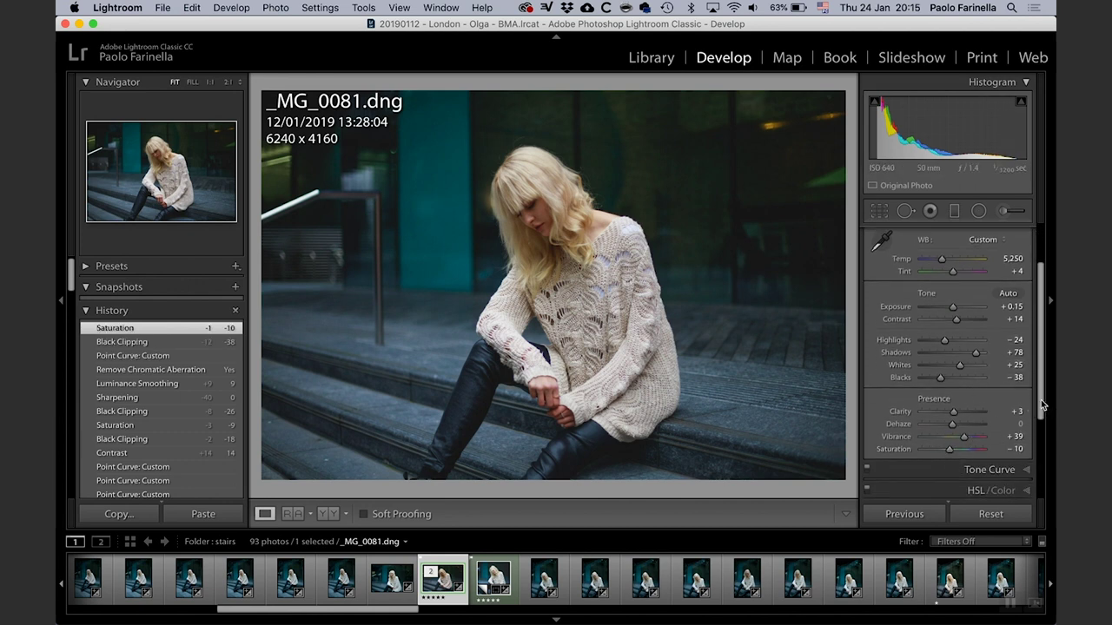
Step: Collapse the Basic adjustments and compare the before and after versions of the portrait
scroll(1041, 399, up, 3)
click(1003, 233)
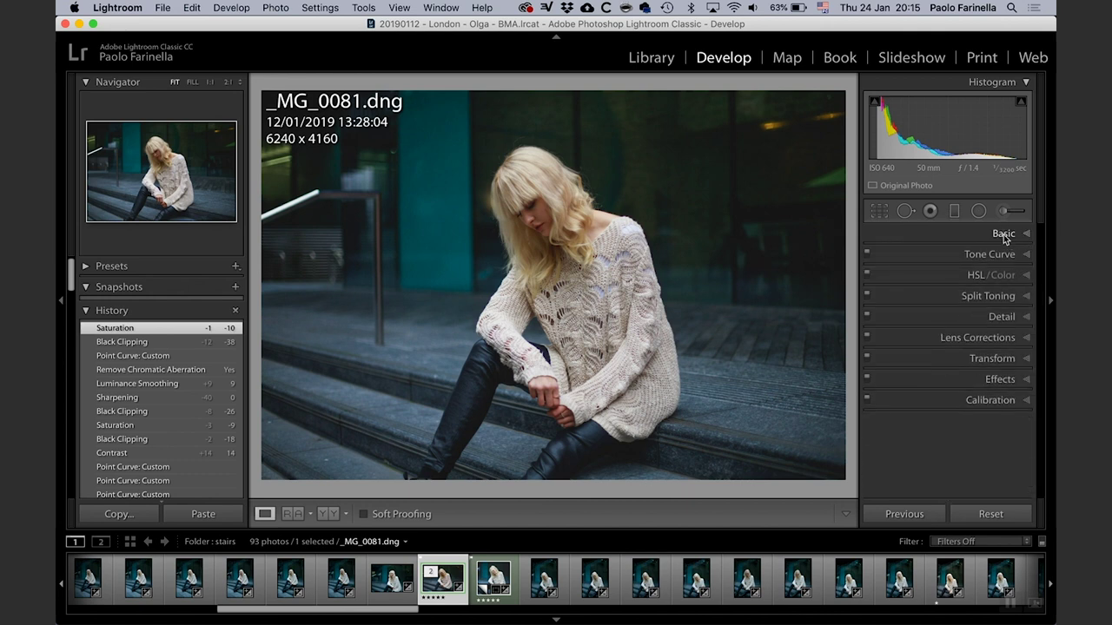
key(backslash)
key(backslash)
key(backslash)
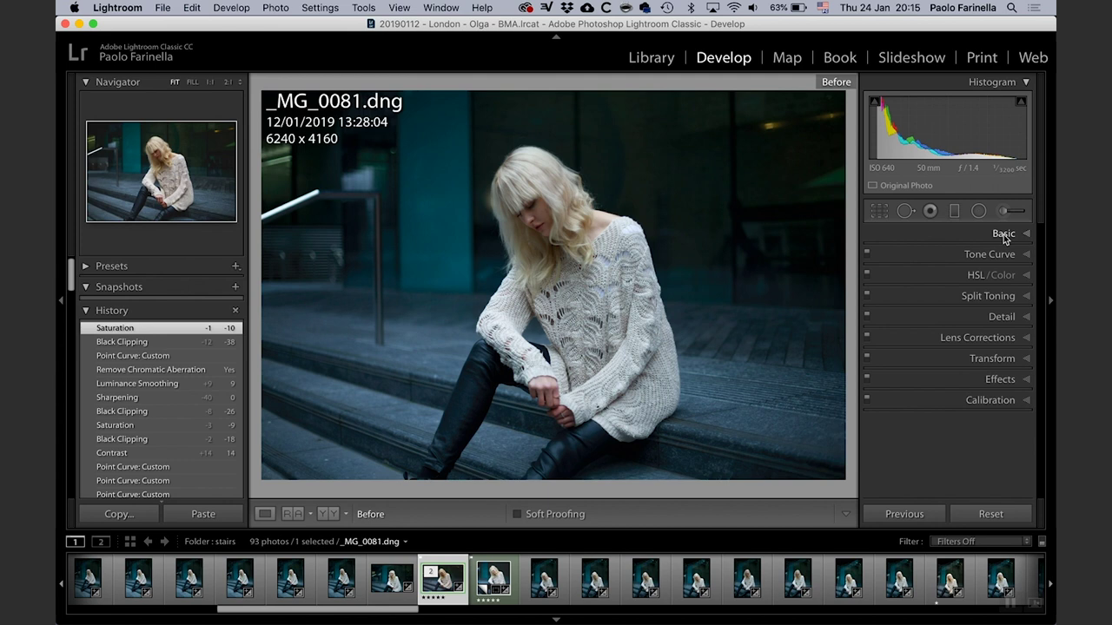
key(backslash)
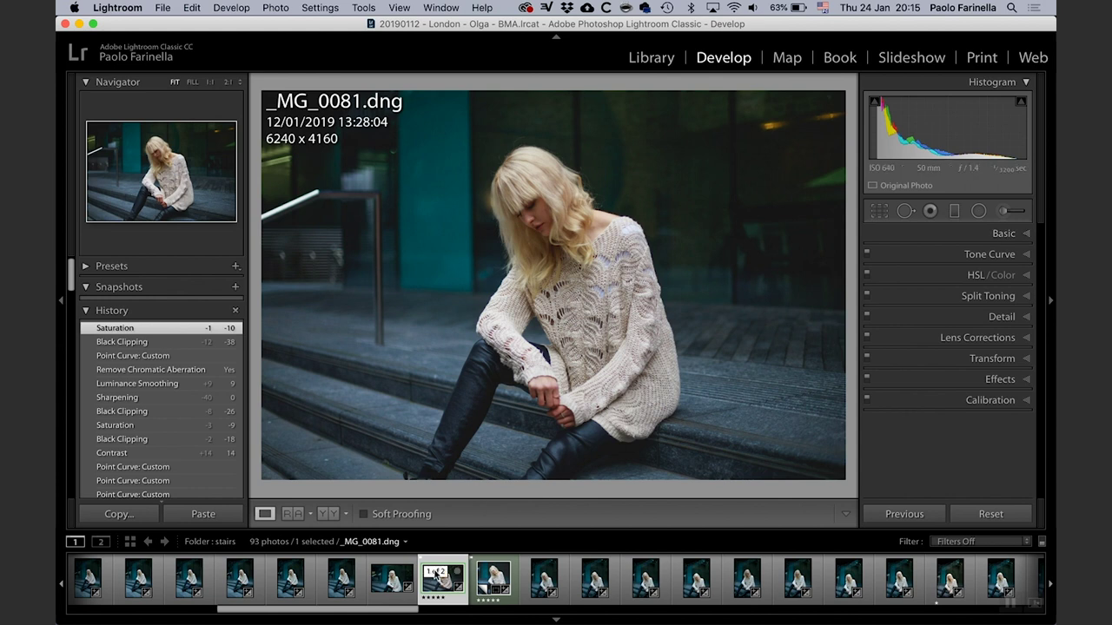
Step: Open _MG_0081 from Lightroom as a Smart Object in Photoshop
right_click(520, 318)
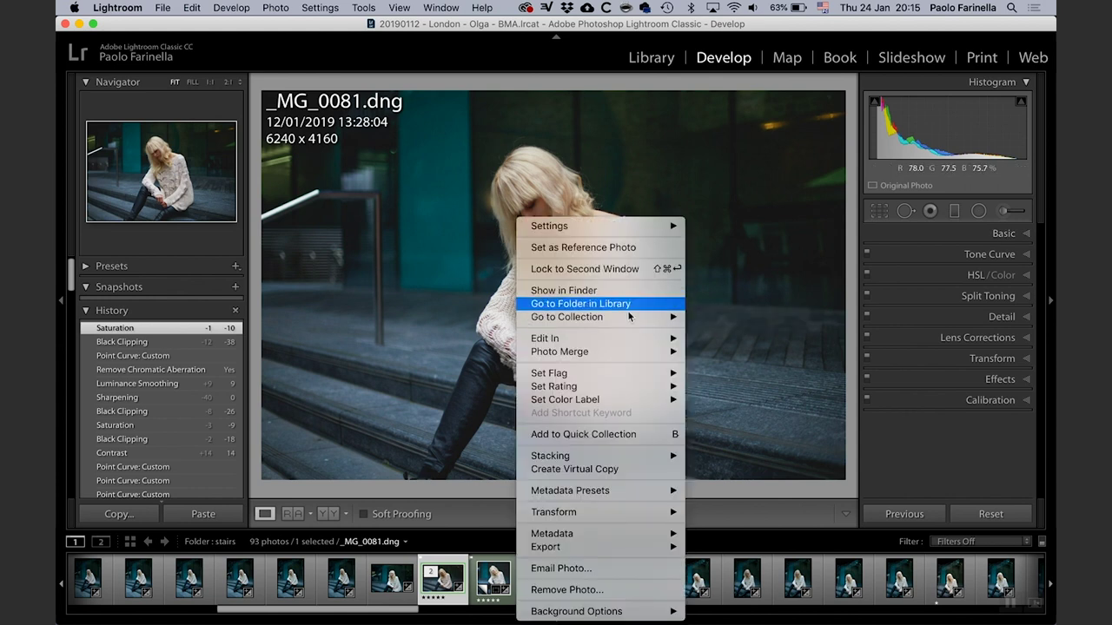
mouse_move(643, 341)
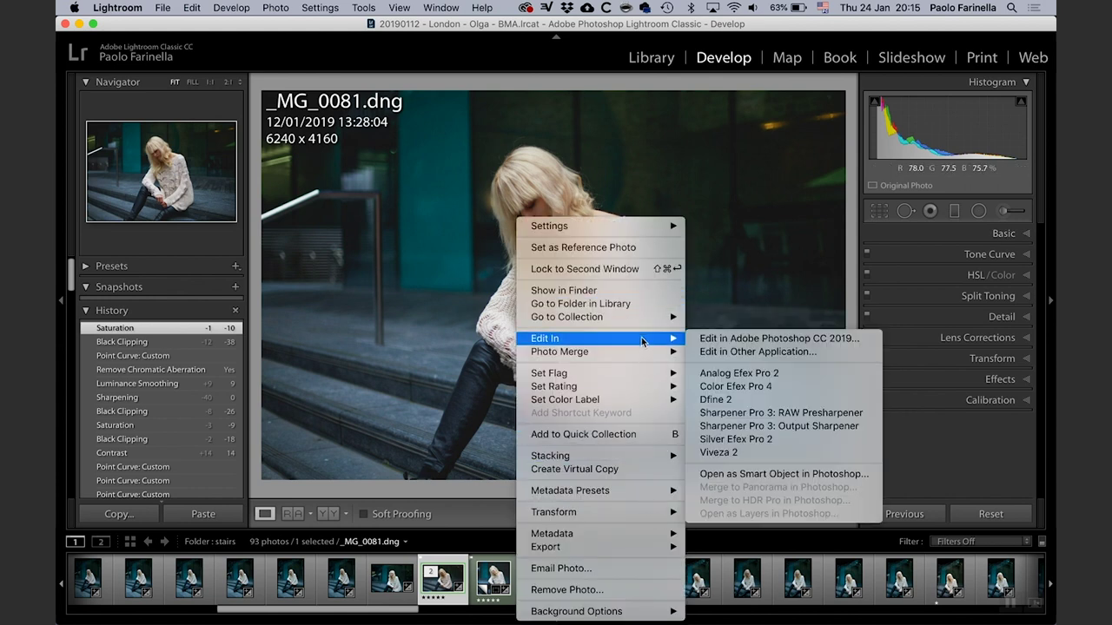
click(766, 474)
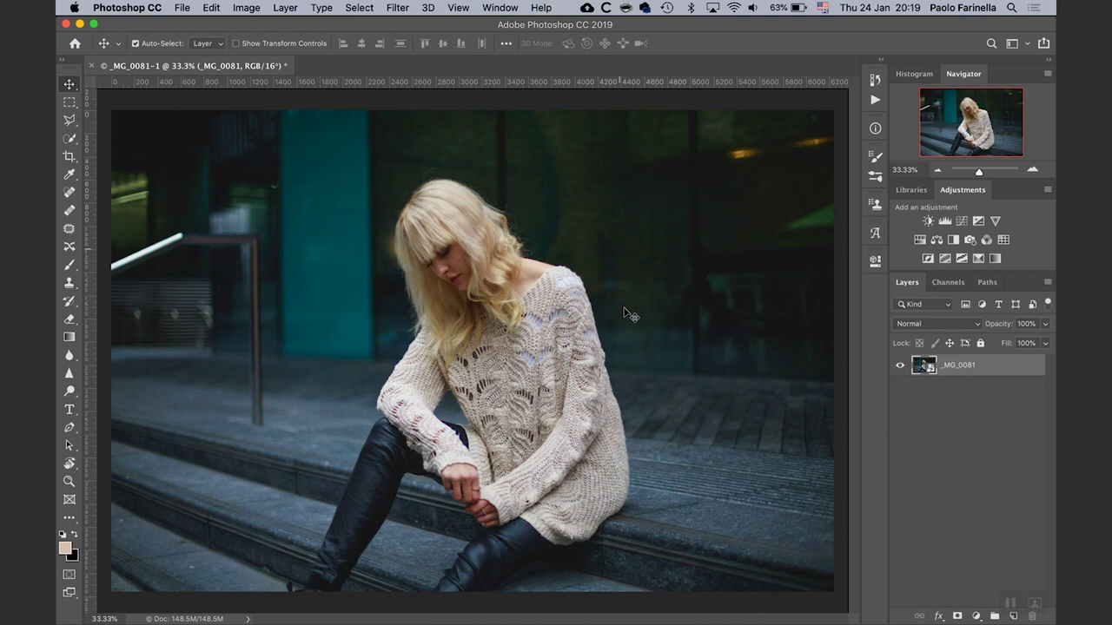
Step: Outline the background distractions with rectangular selections: the handrail, the small light spot, the orange lights and the green reflection
key(m)
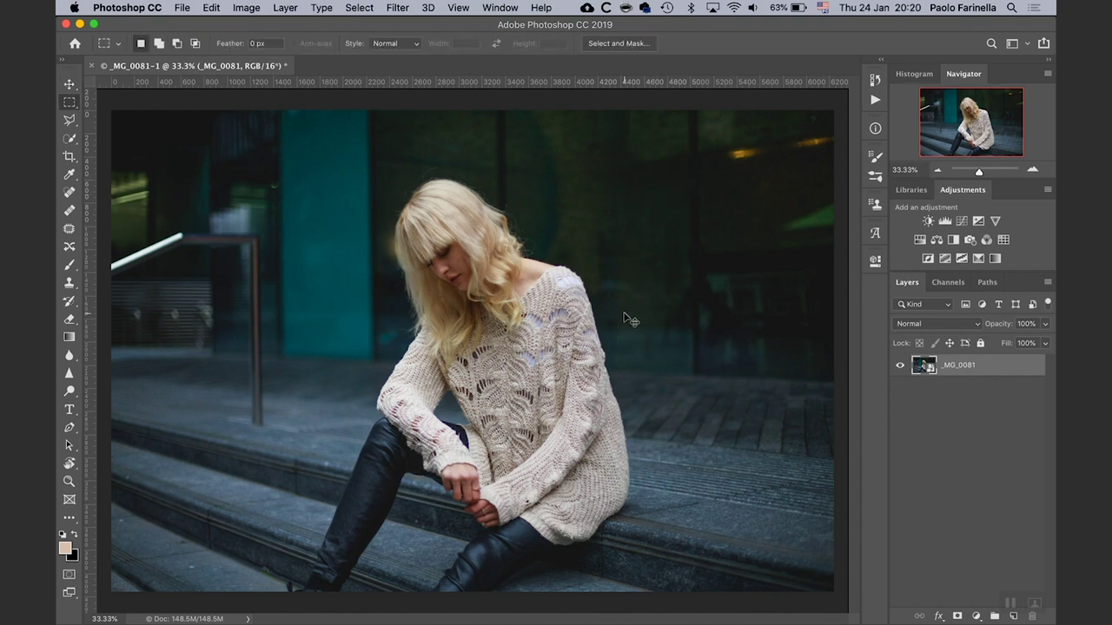
key(super+0)
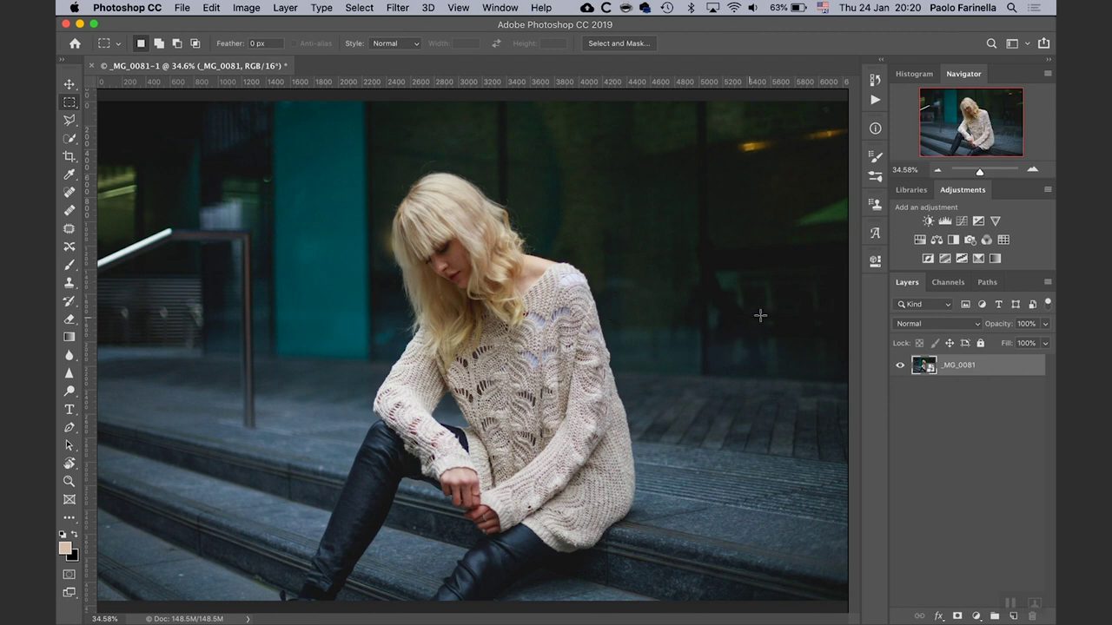
drag(158, 217, 335, 460)
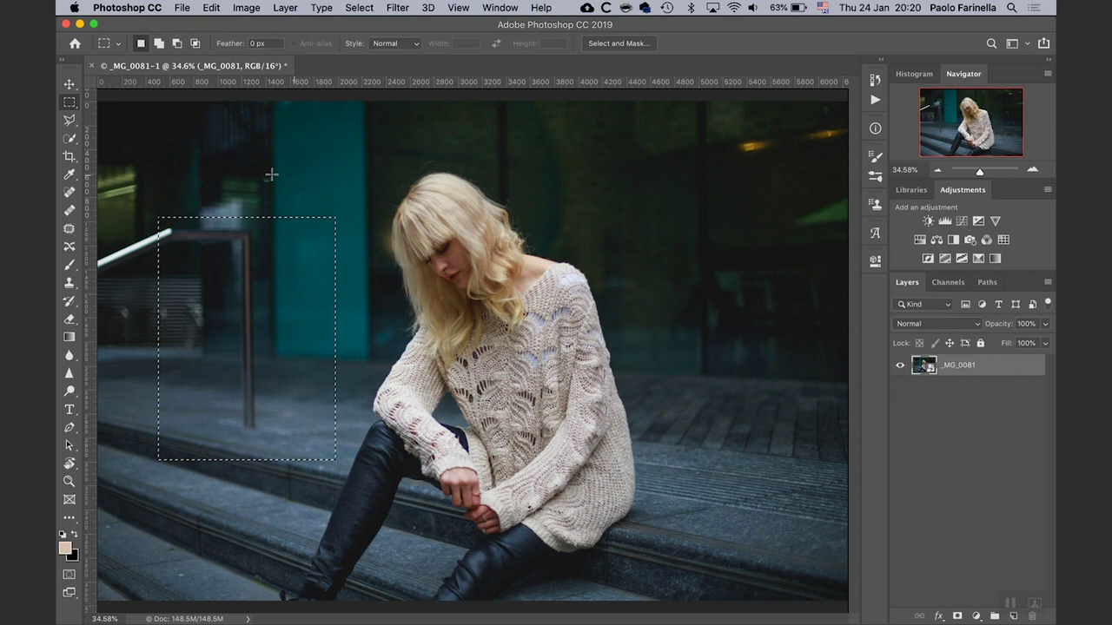
drag(253, 161, 289, 196)
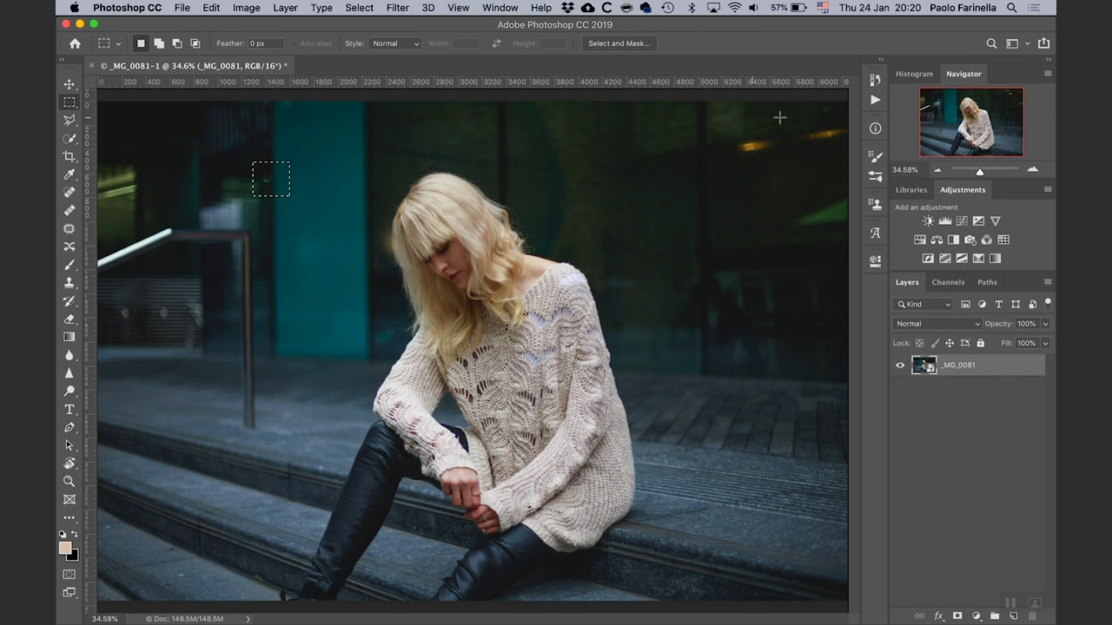
drag(722, 115, 842, 167)
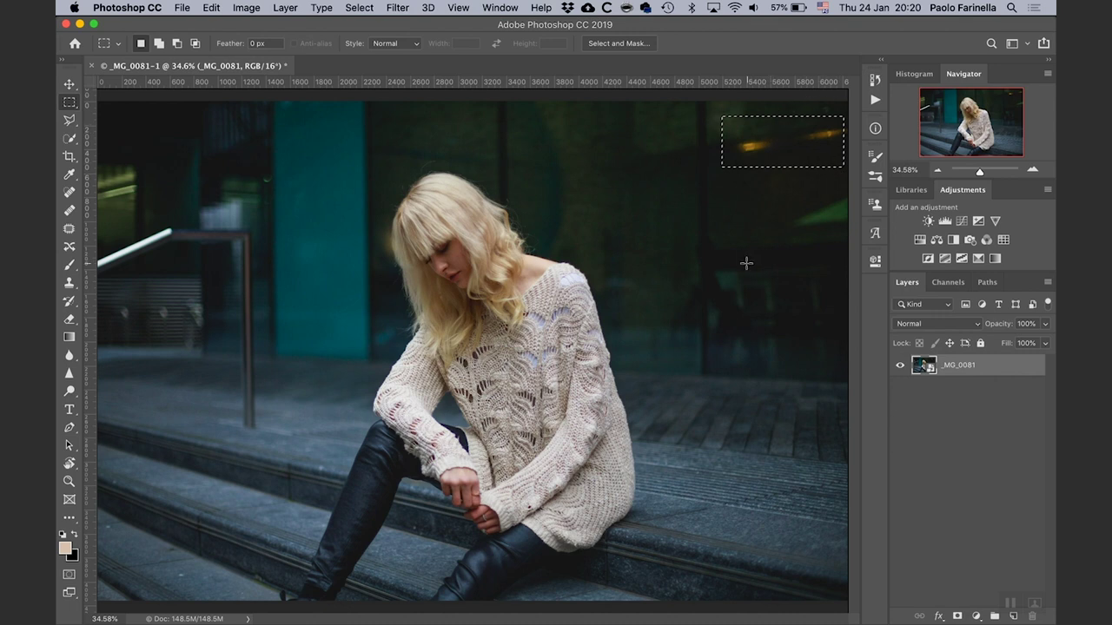
click(816, 242)
drag(776, 185, 879, 250)
click(766, 307)
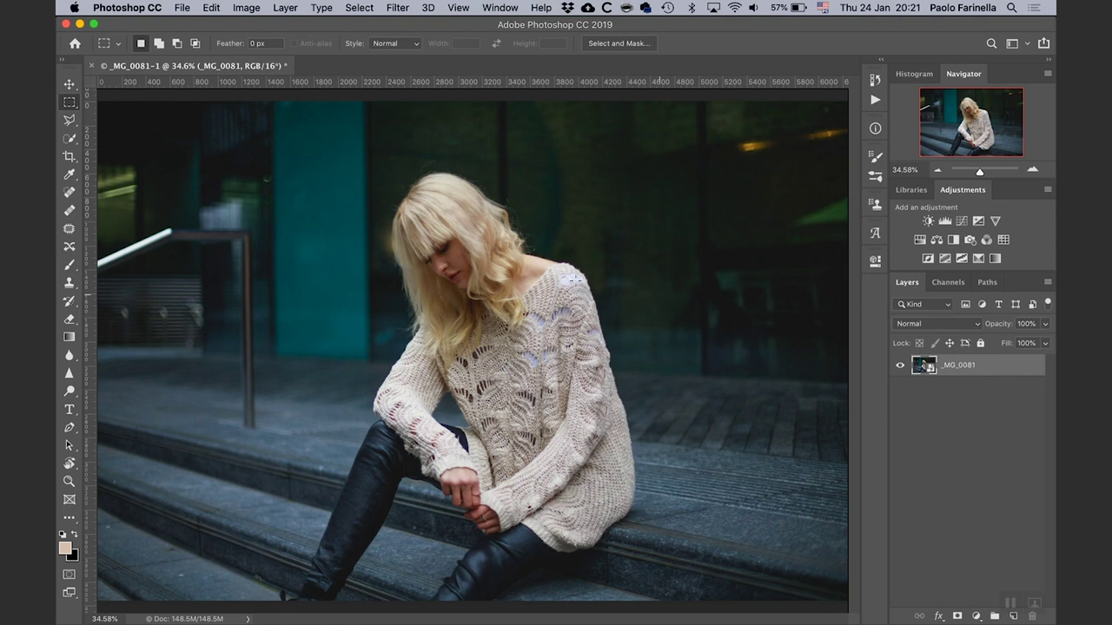
Step: Mark the small blemishes on the stone steps beside her leg with rectangular selections and clear the selection
drag(167, 574, 200, 583)
drag(312, 460, 328, 476)
drag(250, 573, 283, 589)
click(415, 525)
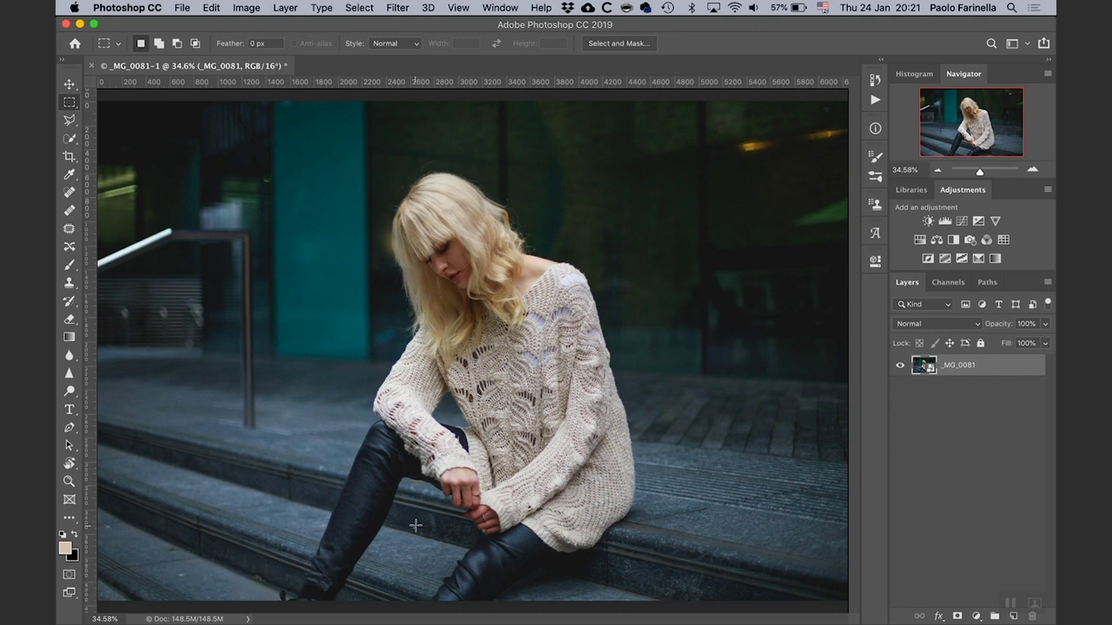
Step: Duplicate the _MG_0081 Smart Object layer and rasterize the copy
click(955, 482)
click(966, 366)
key(super+j)
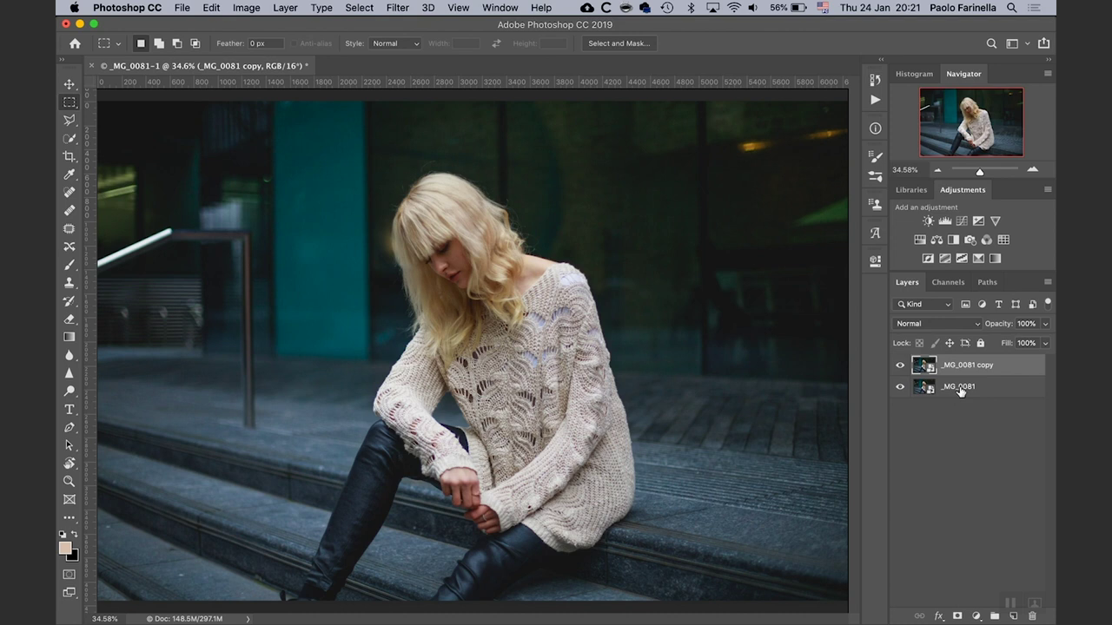
right_click(1014, 370)
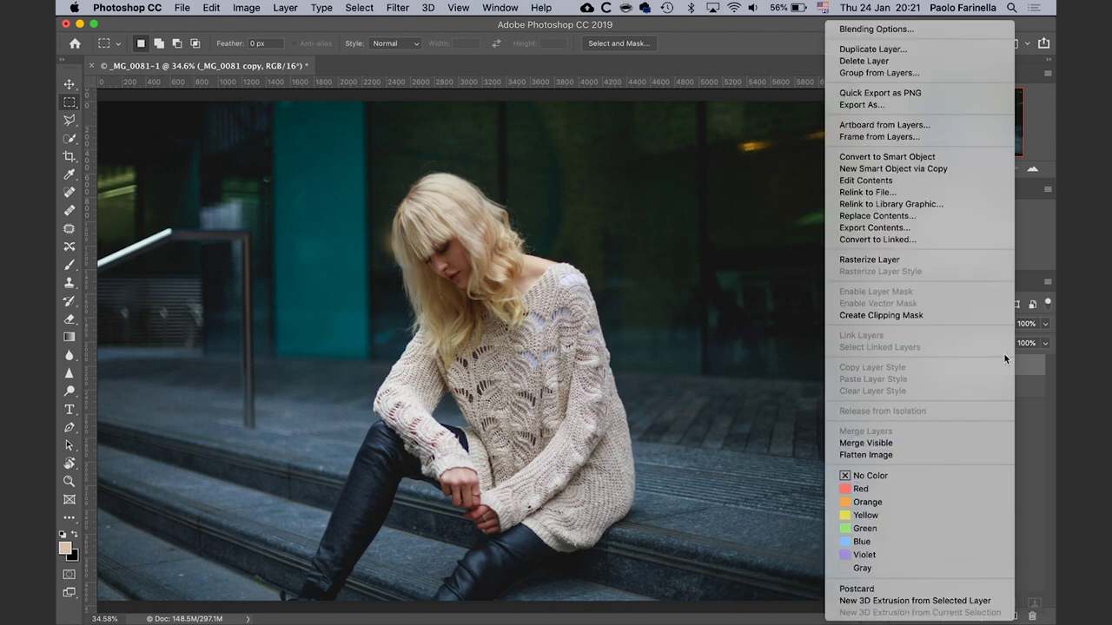
click(903, 260)
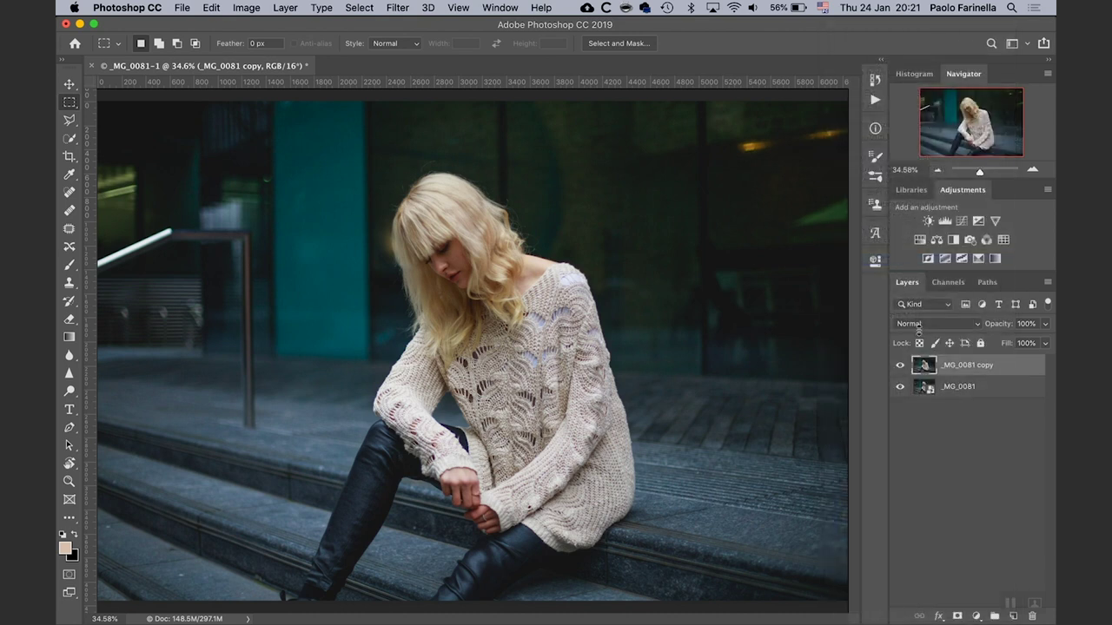
Step: Rename the rasterized copy layer as blemishes
click(981, 441)
double_click(953, 371)
text(b)
key(Return)
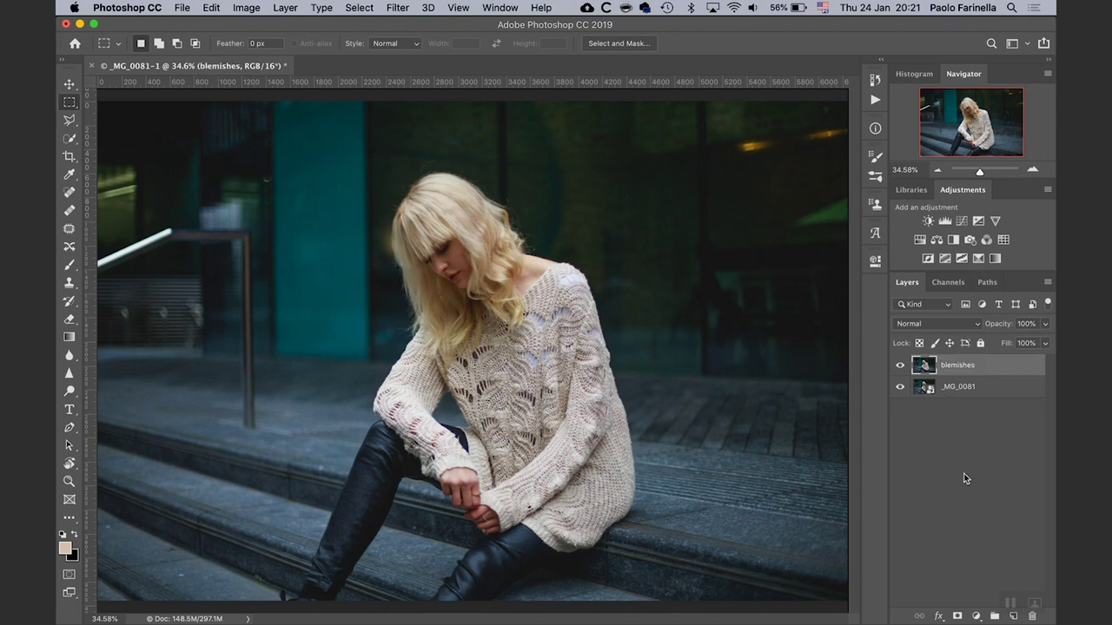
Step: Remove the round light spot beside the teal panel with the Healing Brush at 150 px, sampling the nearby dark background
click(71, 214)
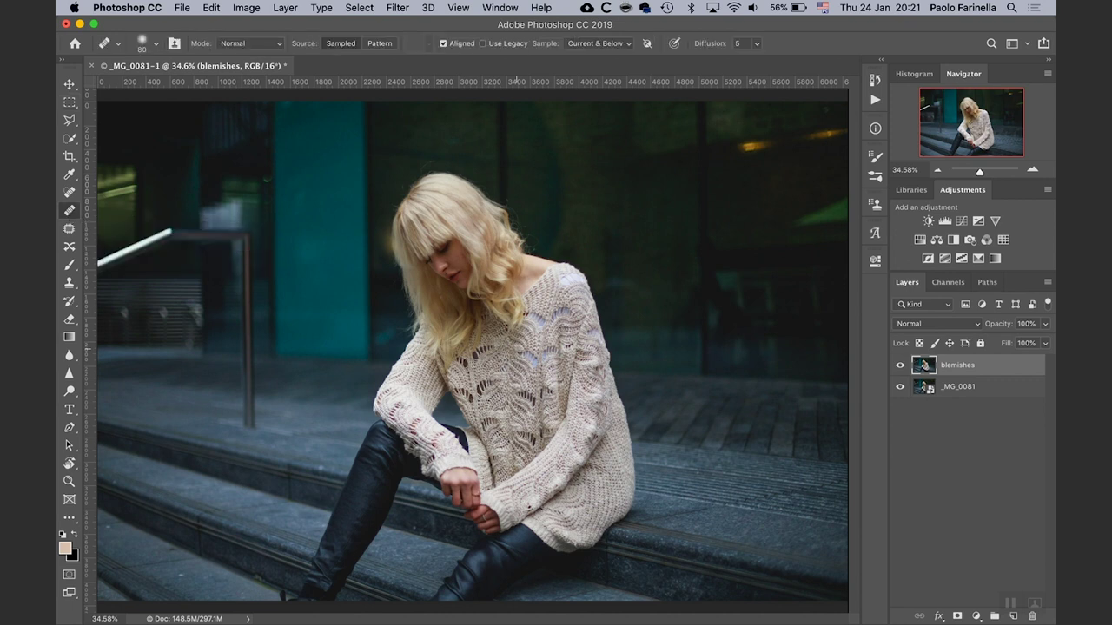
key(super+1)
drag(970, 127, 929, 103)
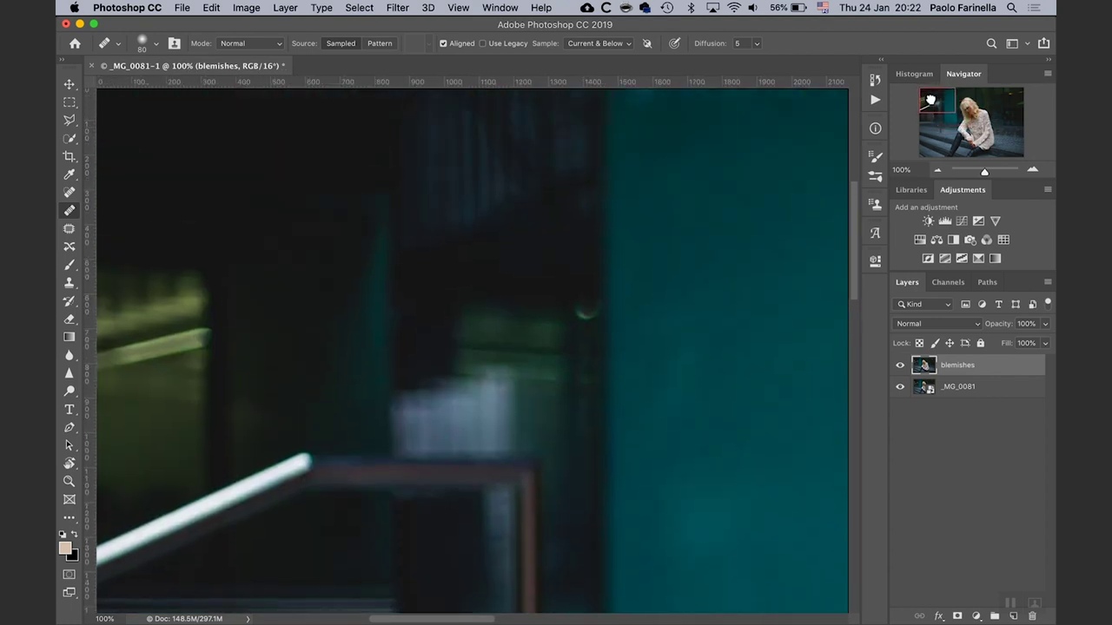
key(z)
drag(610, 354, 642, 372)
key(j)
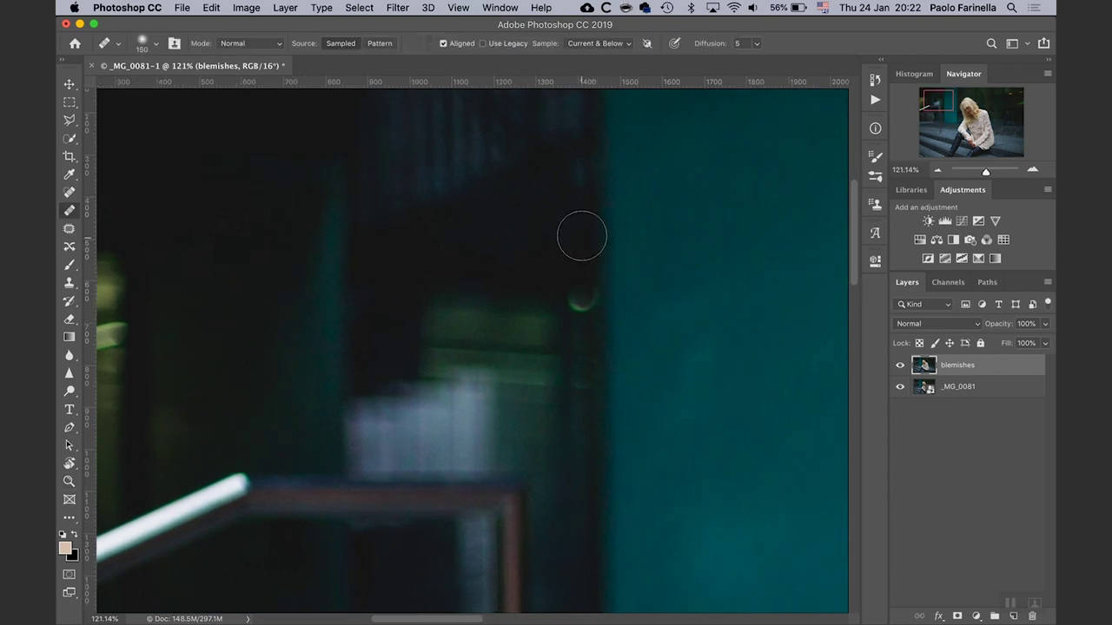
alt+click(584, 227)
key(bracketright)
alt+click(580, 376)
click(581, 303)
drag(581, 303, 581, 303)
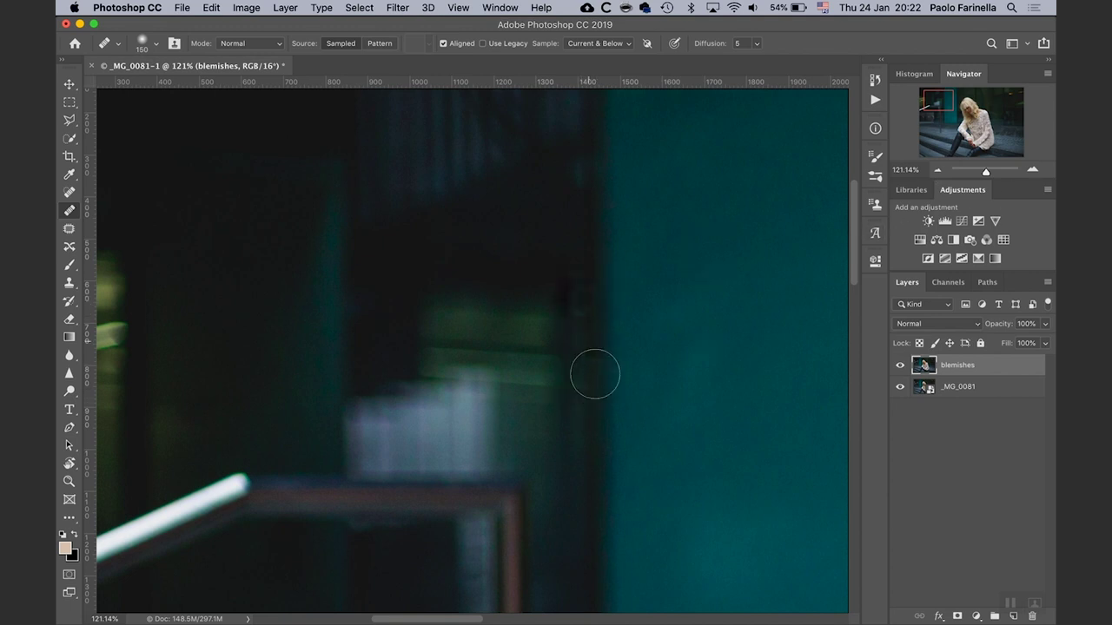
Step: Compare the retouch with the blemishes layer hidden and shown, and check the Healing Brush size and hardness settings
click(900, 366)
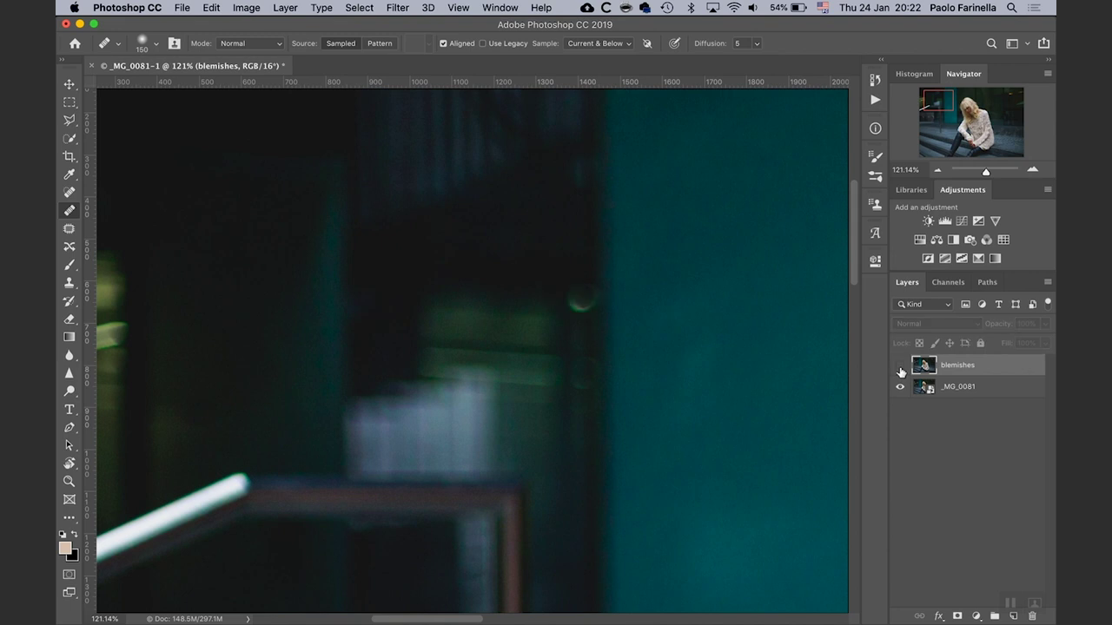
click(900, 366)
click(900, 367)
click(900, 365)
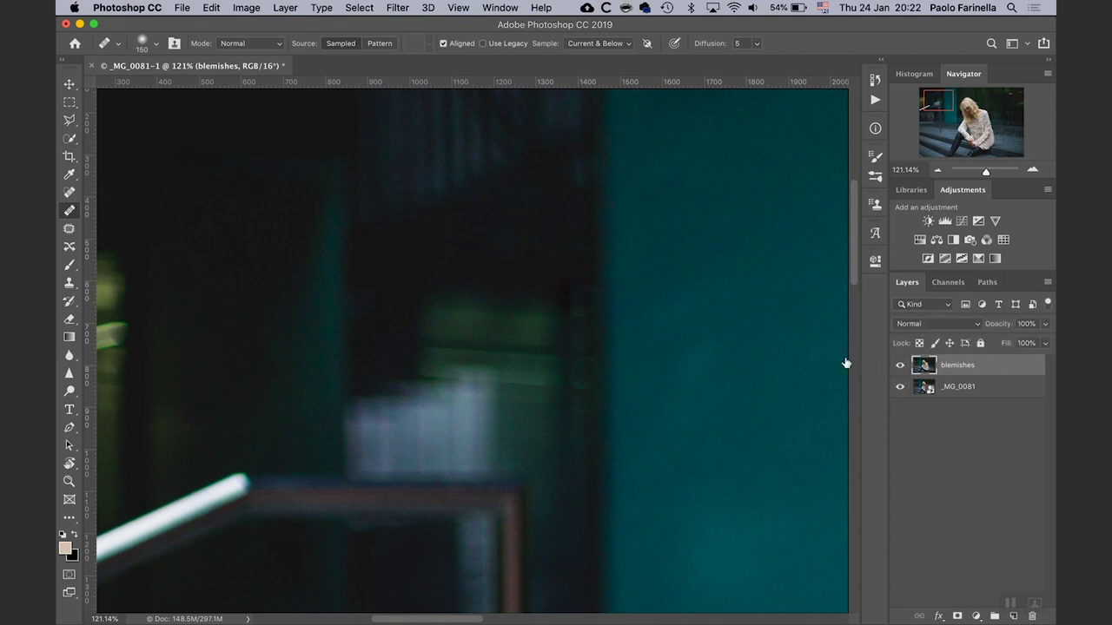
right_click(561, 243)
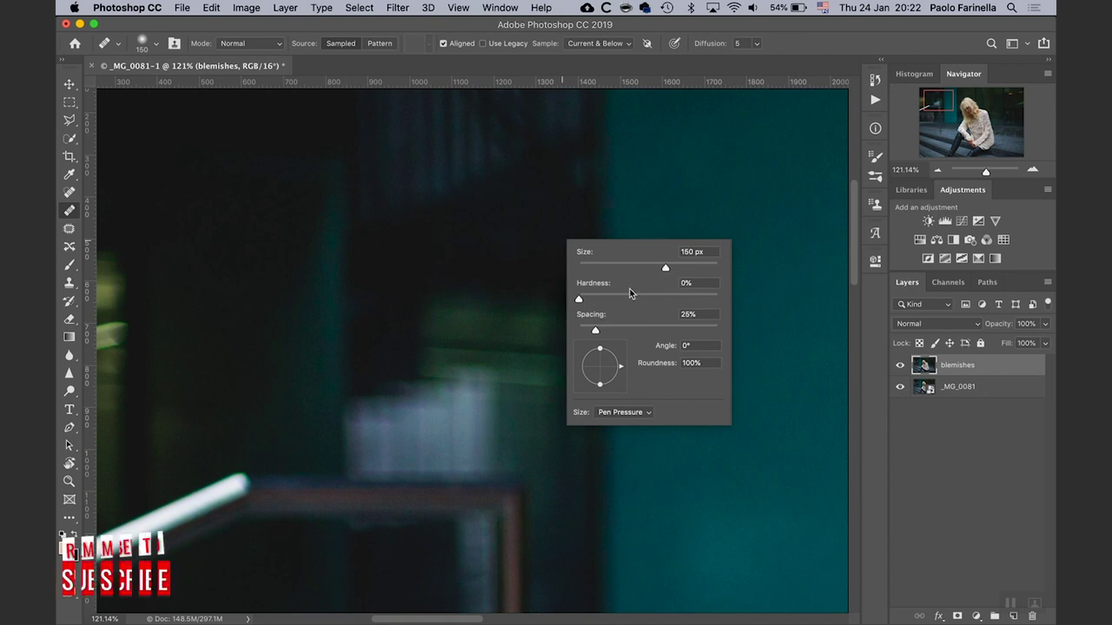
click(936, 432)
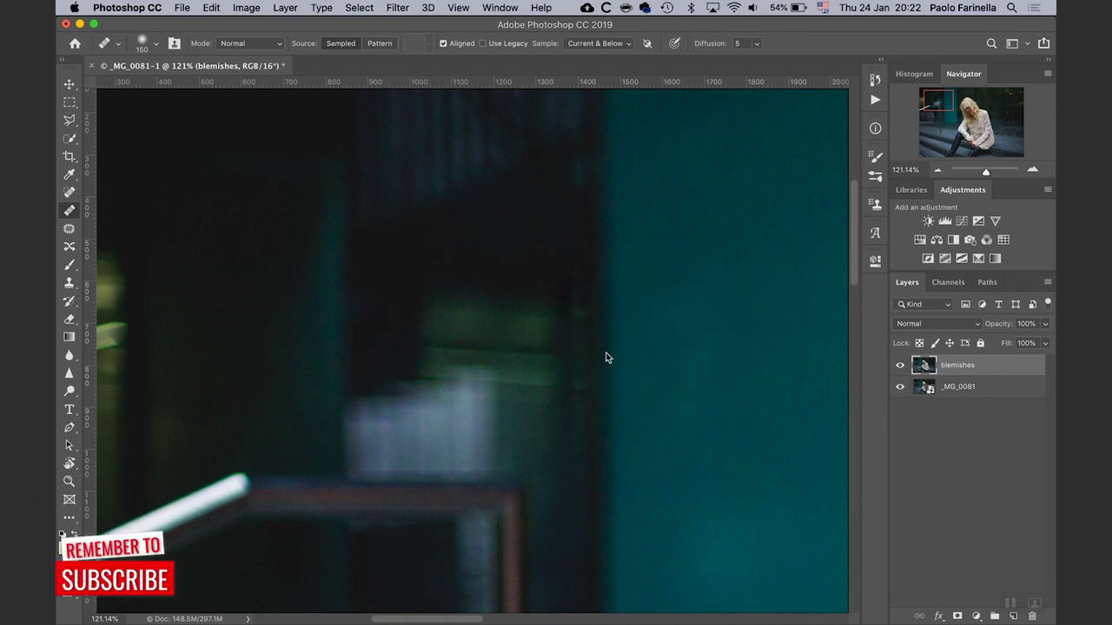
Step: Examine the stone steps in the photo's lower left for small marks, with the Healing Brush reduced to 100 px
key(super+minus)
key(super+minus)
key(super+minus)
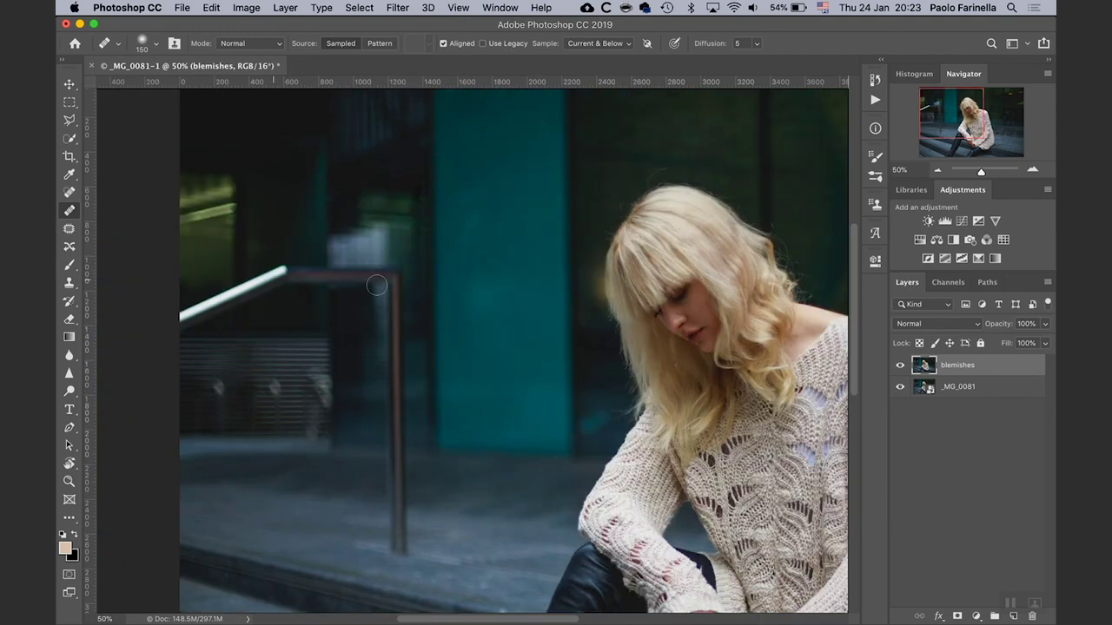
mouse_move(440, 516)
mouse_down()
mouse_move(463, 315)
mouse_move(496, 399)
mouse_up()
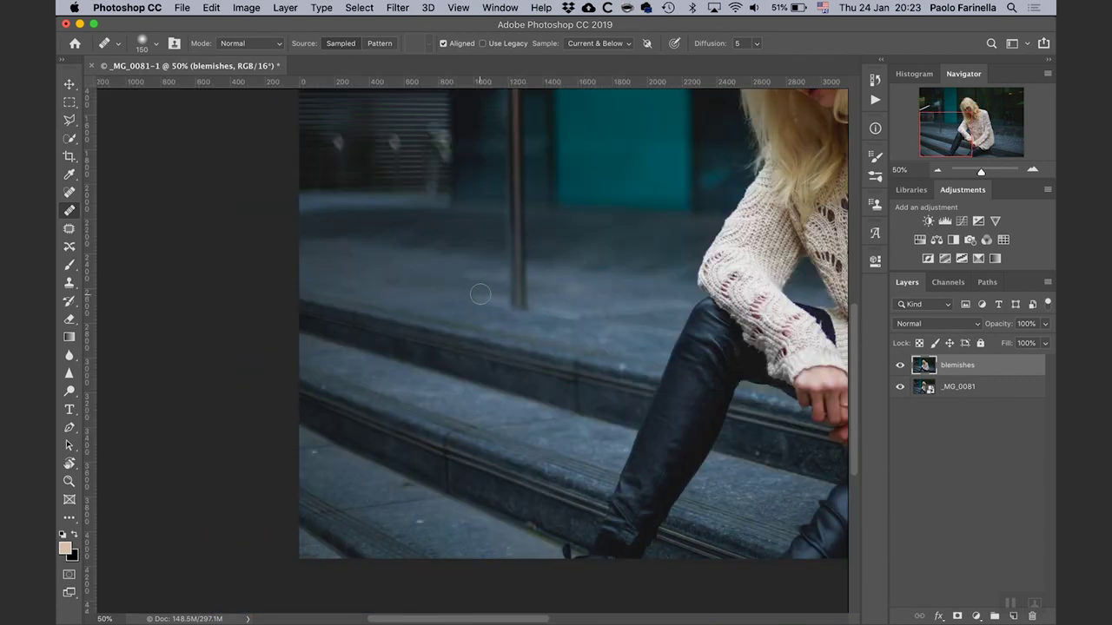
key(super+equal)
key(super+equal)
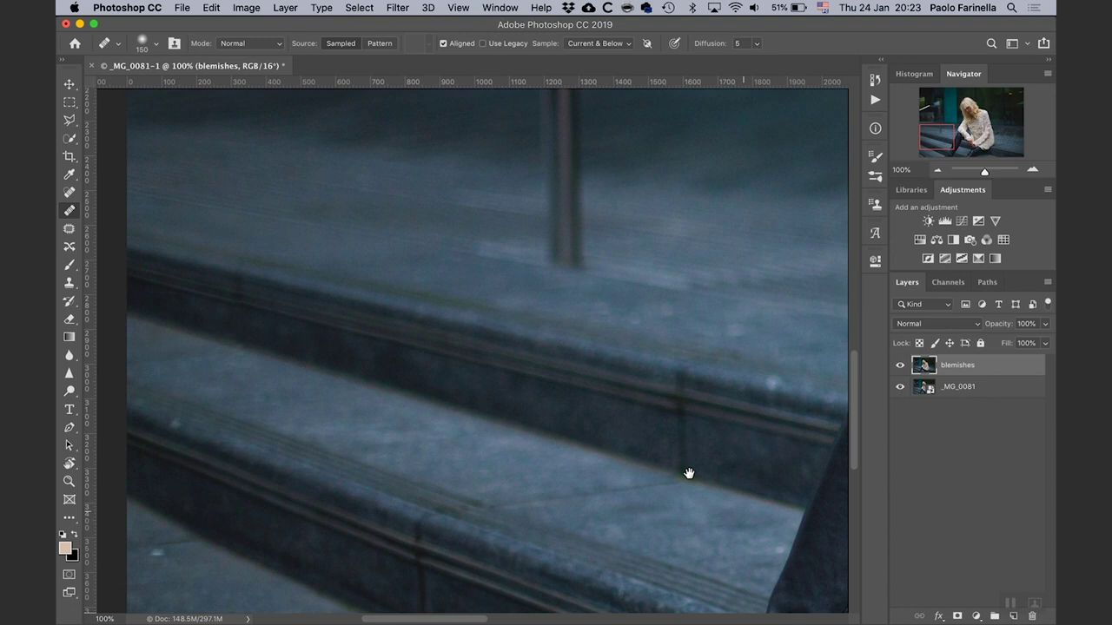
drag(690, 474, 546, 442)
key(bracketleft)
key(bracketleft)
key(bracketleft)
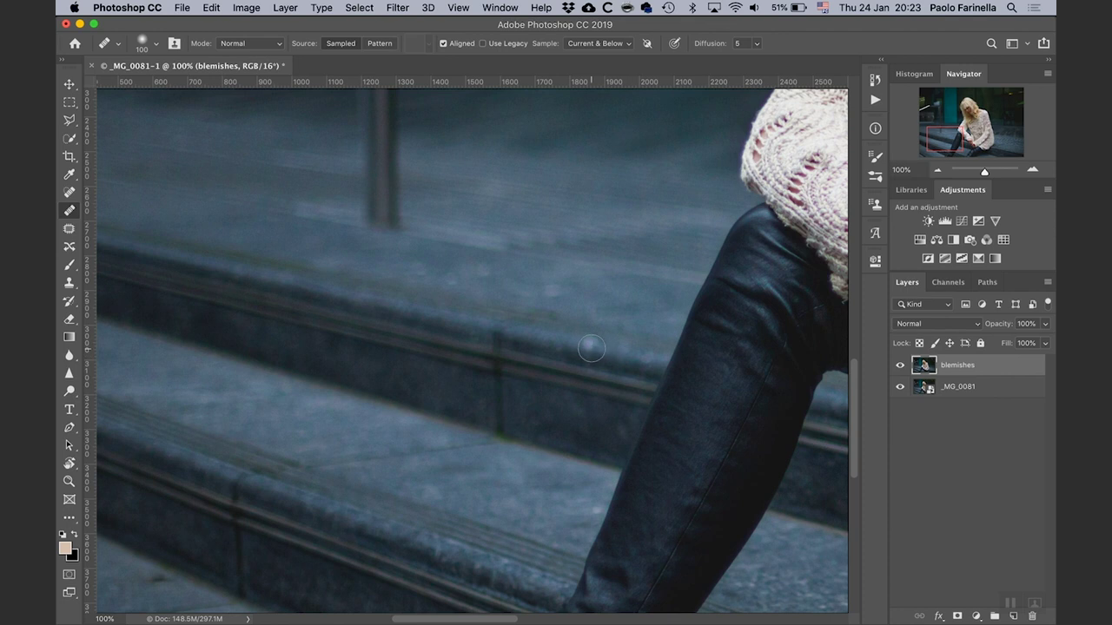
alt+click(588, 347)
scroll(574, 252, left, 5)
scroll(574, 252, down, 3)
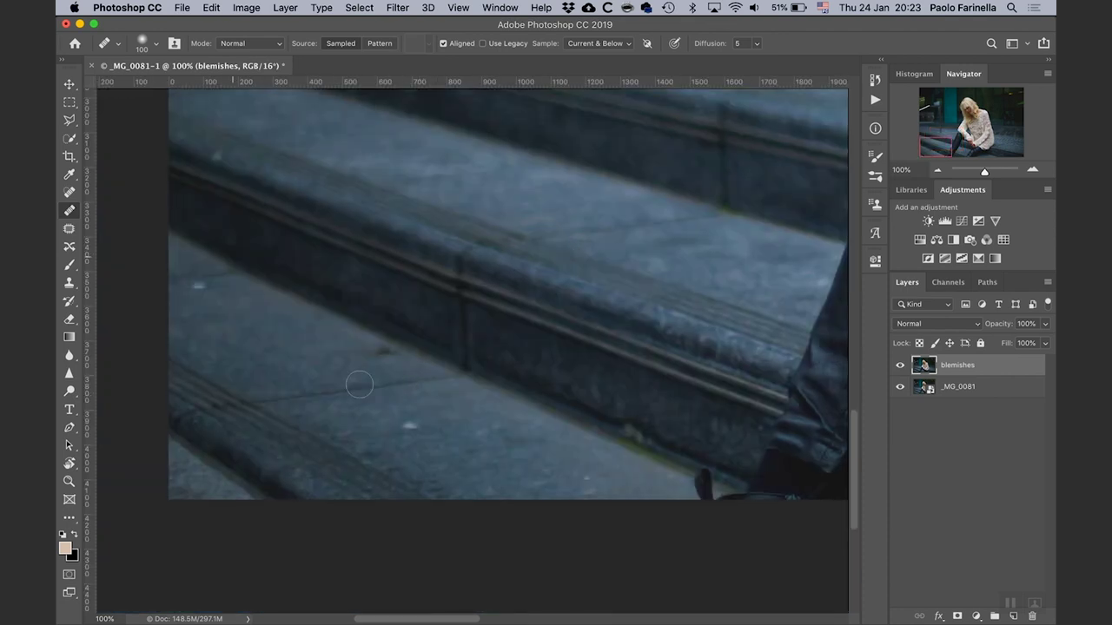
Step: Remove the small white specks on the lowest stone steps with the Spot Healing Brush at 100 px
click(70, 197)
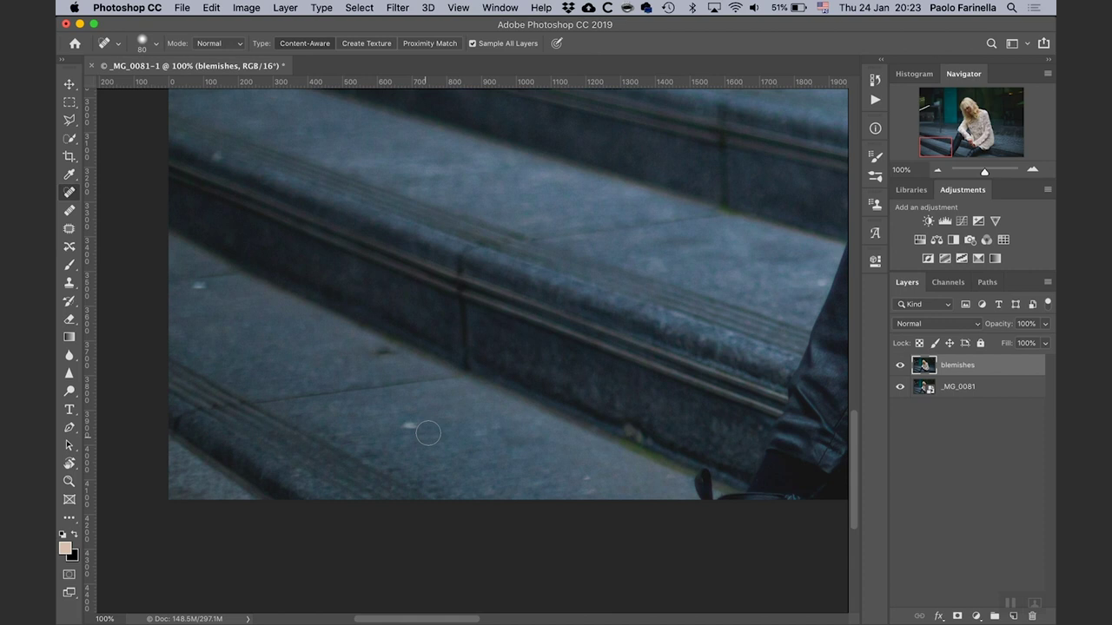
key(bracketright)
right_click(459, 390)
right_click(496, 408)
right_click(493, 404)
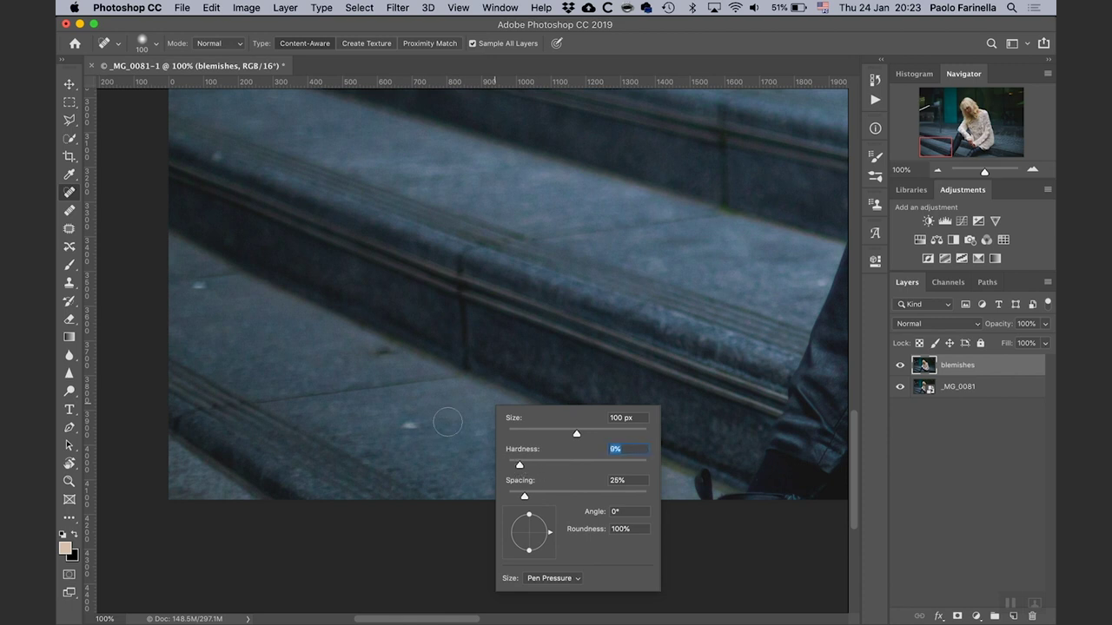
key(Return)
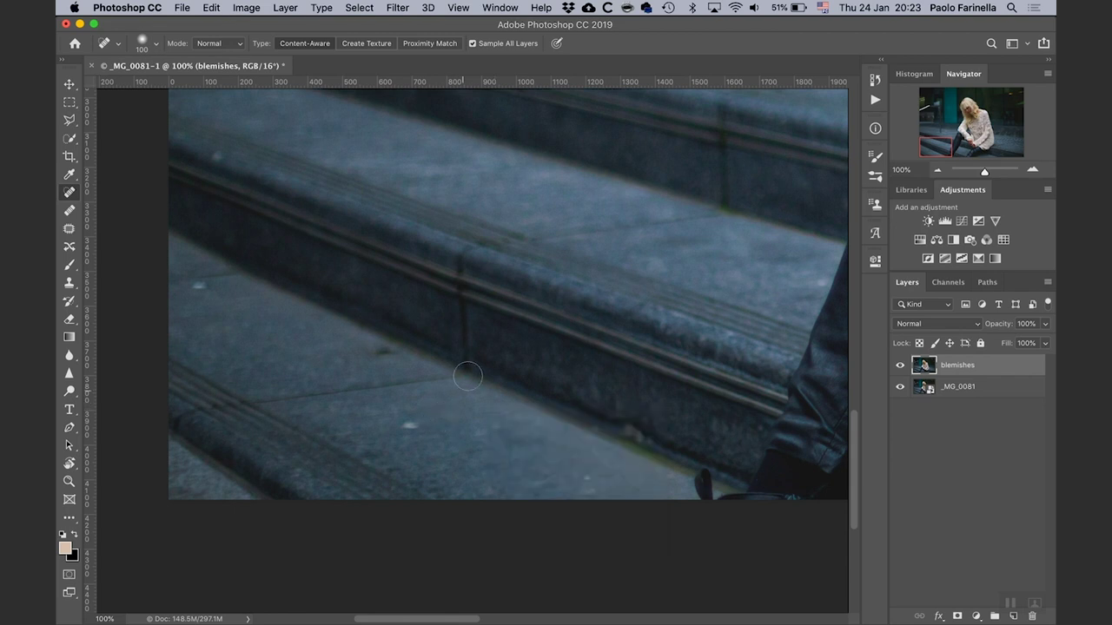
click(410, 428)
click(199, 286)
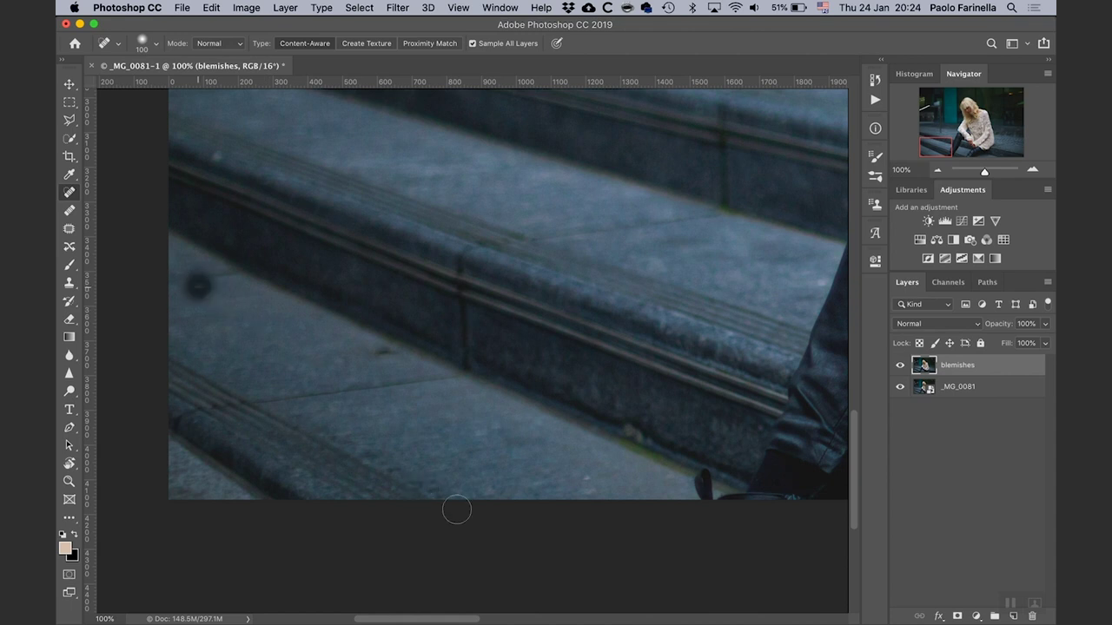
click(585, 479)
Step: Remove the two orange light streaks in the photo's upper-right background with the Healing Brush at 250 px, sampling nearby dark areas
click(1013, 94)
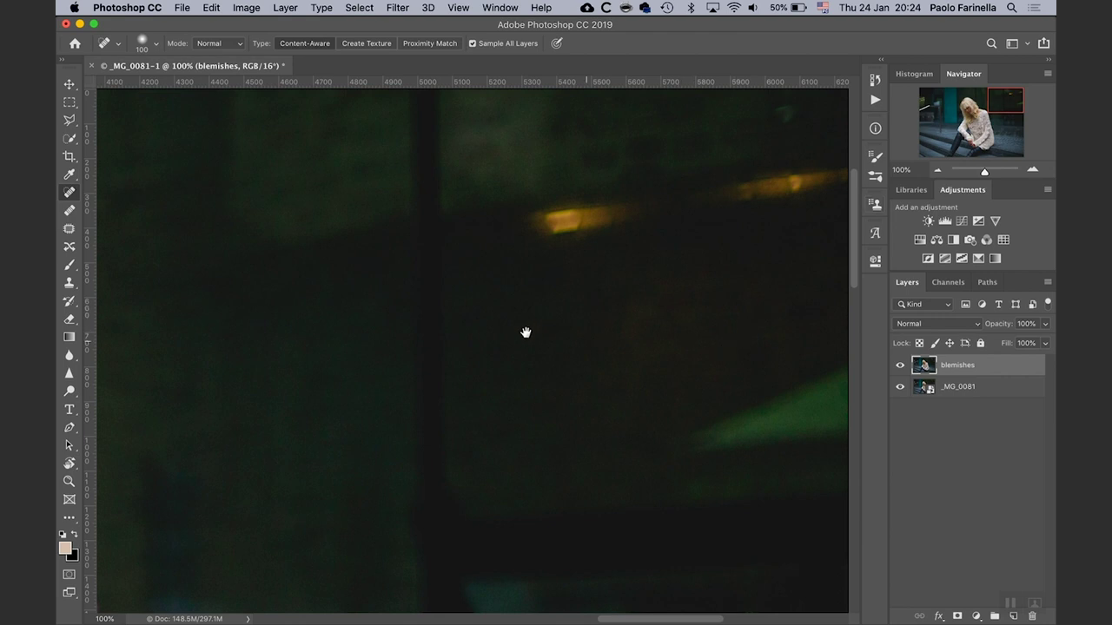
scroll(525, 333, right, 5)
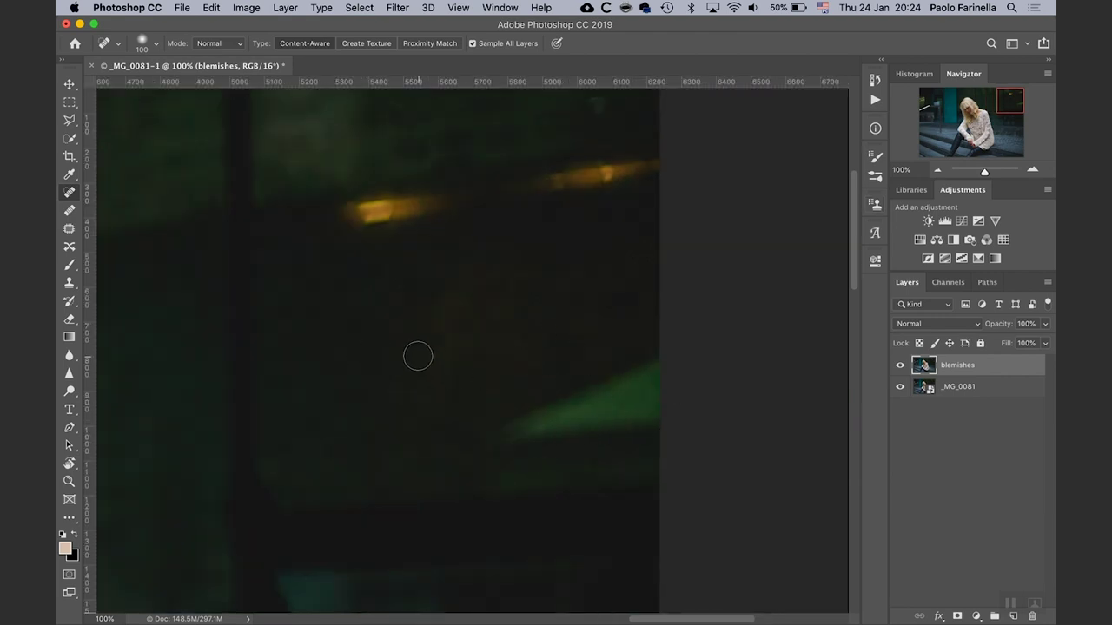
click(71, 215)
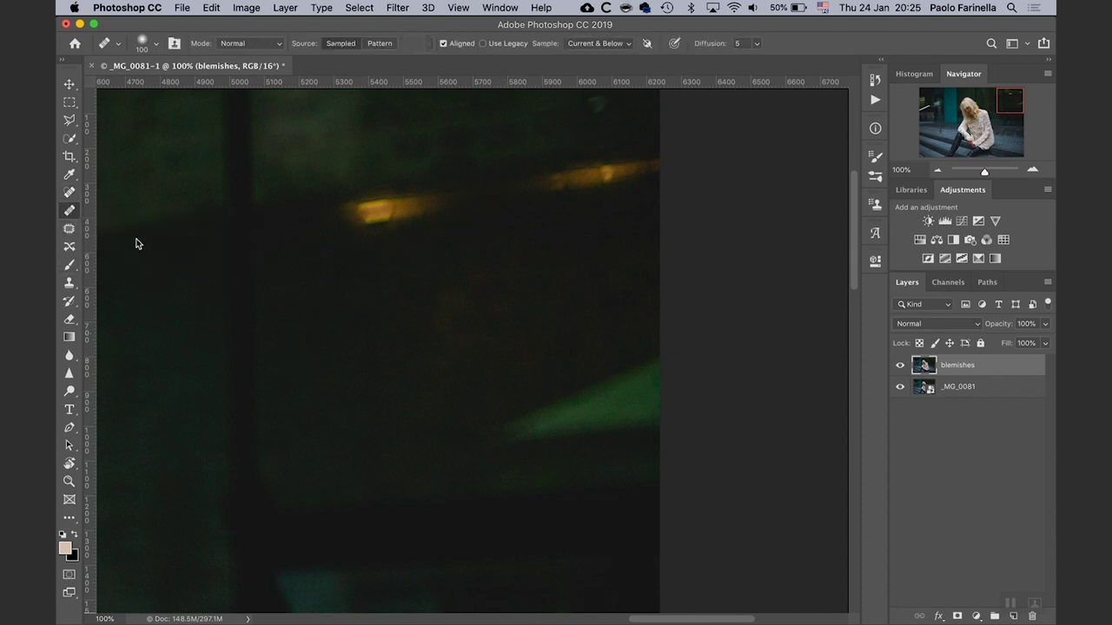
key(bracketright)
key(bracketright)
key(bracketright)
key(bracketright)
key(bracketright)
drag(374, 213, 428, 205)
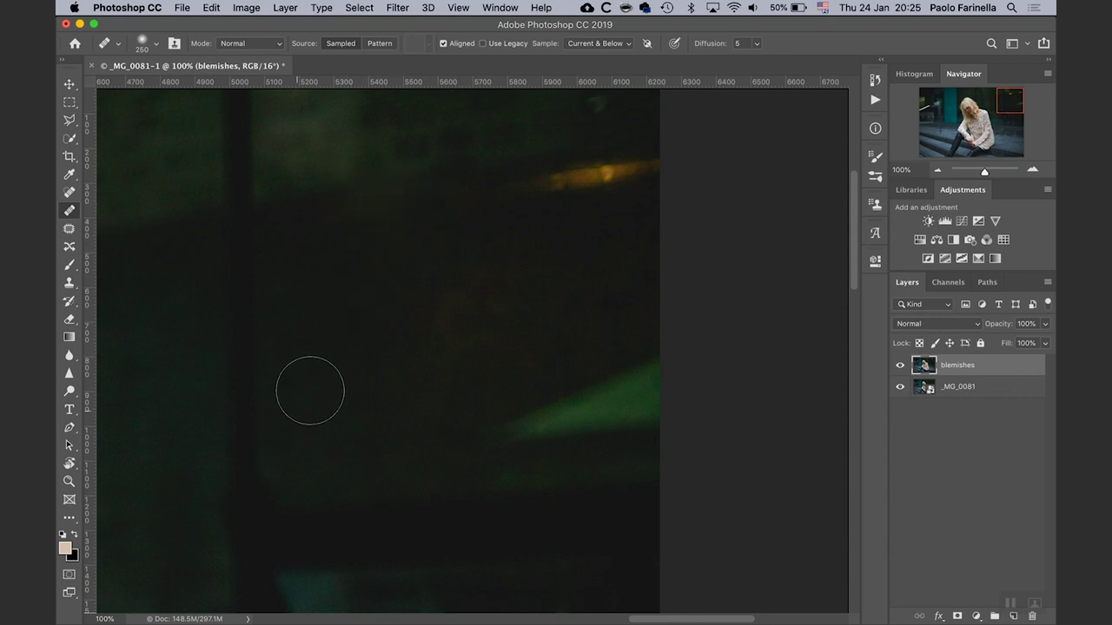
alt+click(522, 286)
drag(533, 184, 648, 167)
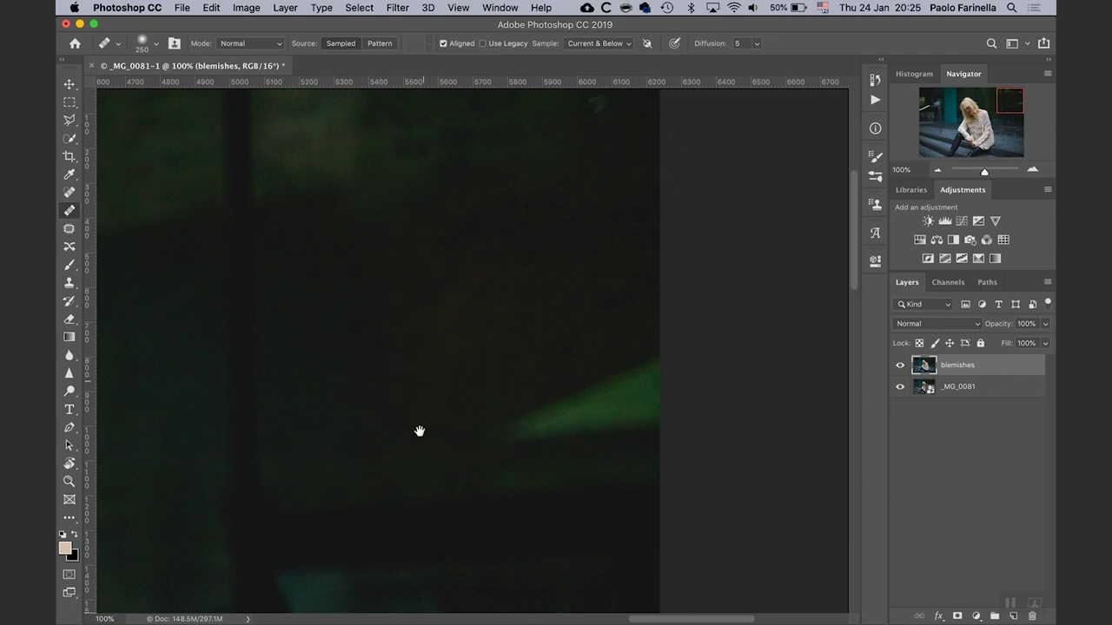
Step: Remove the faint light spot near the photo's top-right corner with the Healing Brush at 150 px, sampling just below it
key(super+r)
scroll(419, 429, up, 5)
drag(417, 429, 423, 345)
key(super+r)
key(bracketleft)
key(bracketleft)
key(bracketleft)
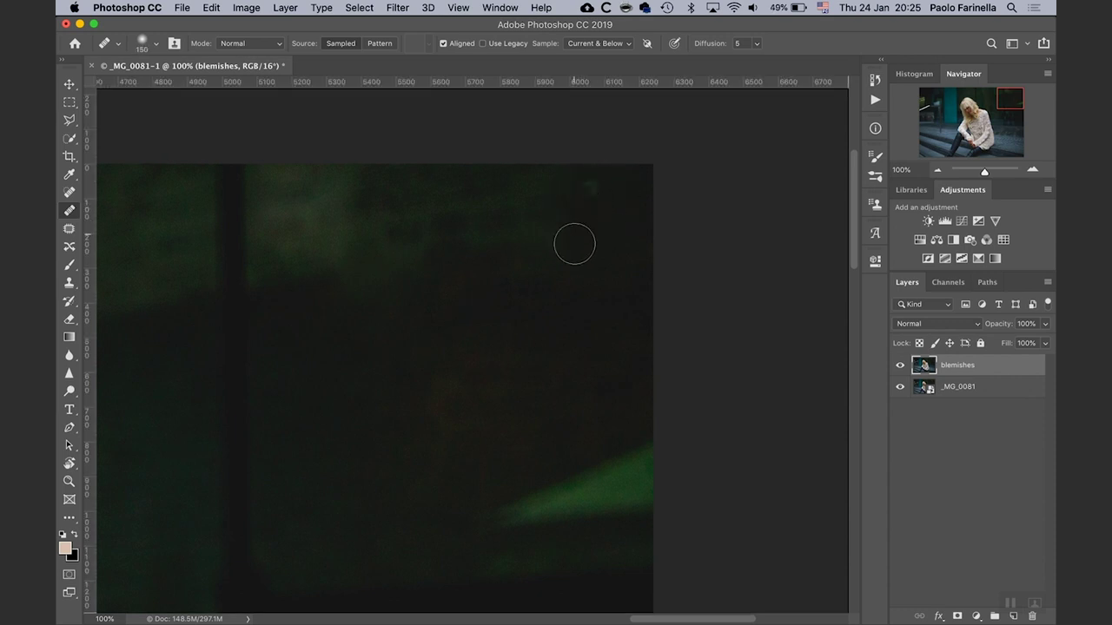
alt+click(588, 251)
drag(590, 191, 587, 193)
alt+click(588, 250)
drag(588, 194, 584, 186)
Step: Replace the green triangular reflection at the photo's right edge with the dark area above it using the Patch tool, and deselect
scroll(447, 236, down, 2)
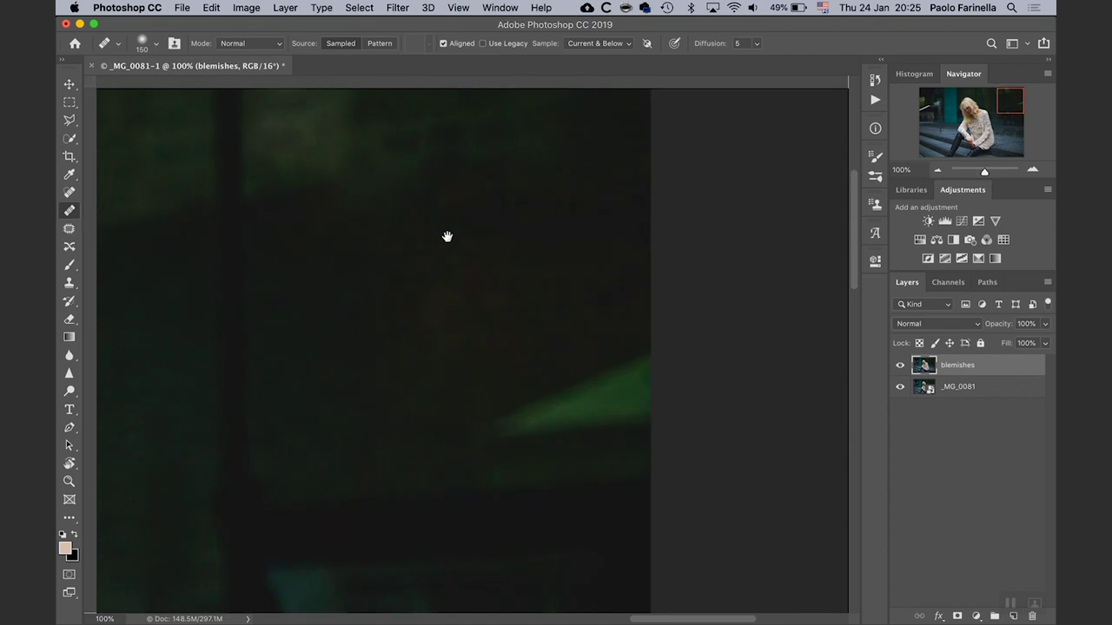
scroll(461, 257, down, 2)
scroll(461, 257, right, 1)
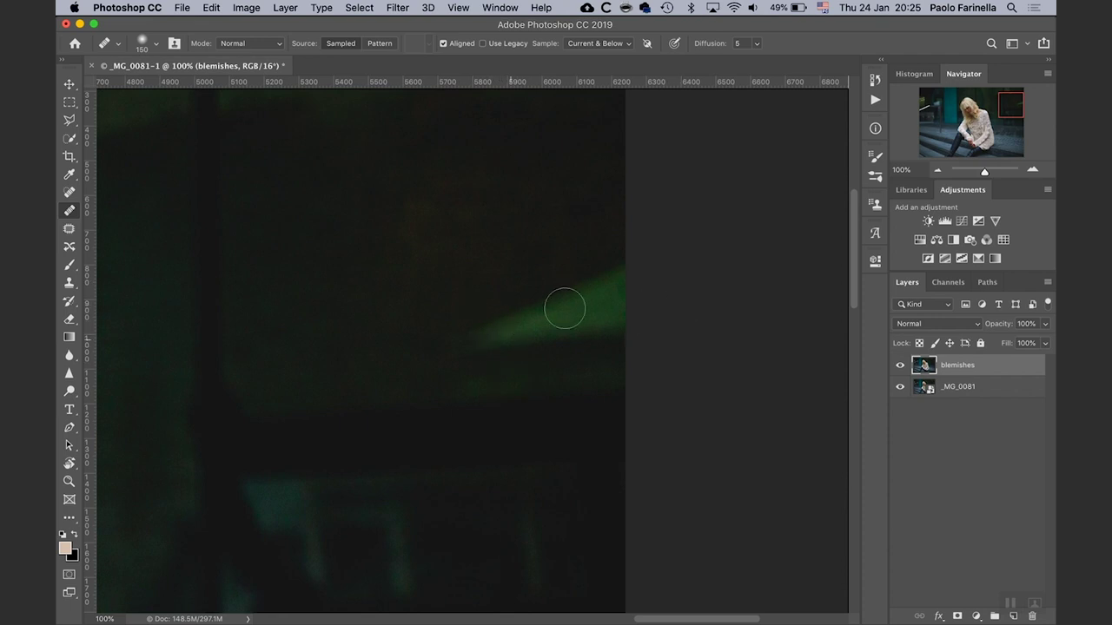
click(70, 231)
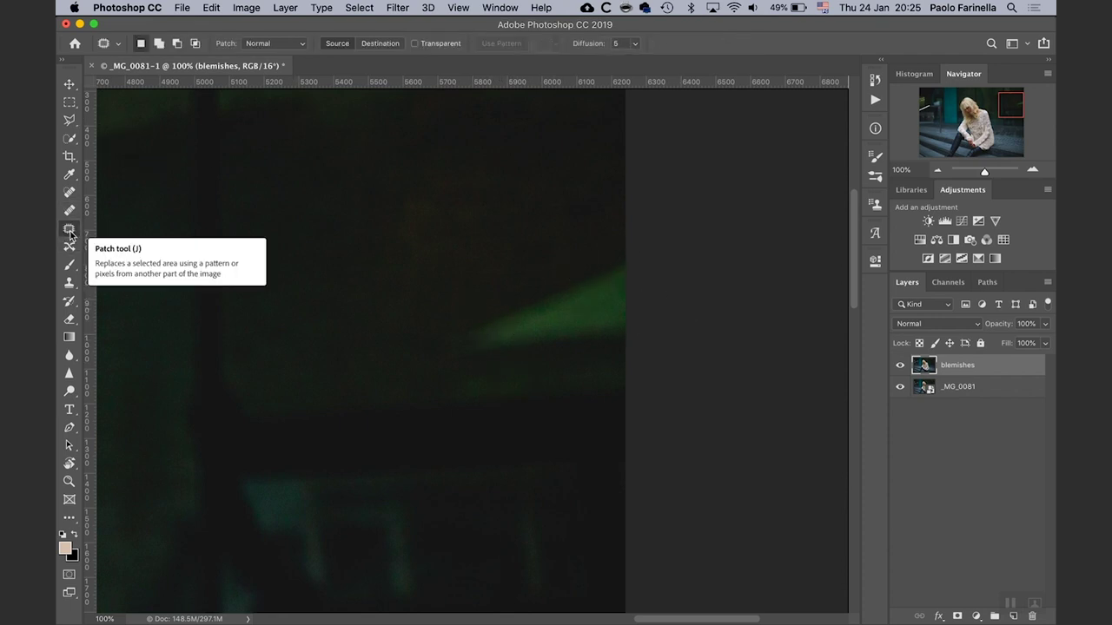
mouse_move(637, 253)
mouse_down()
mouse_move(501, 284)
mouse_move(442, 319)
mouse_move(420, 360)
mouse_move(437, 374)
mouse_move(657, 373)
mouse_up()
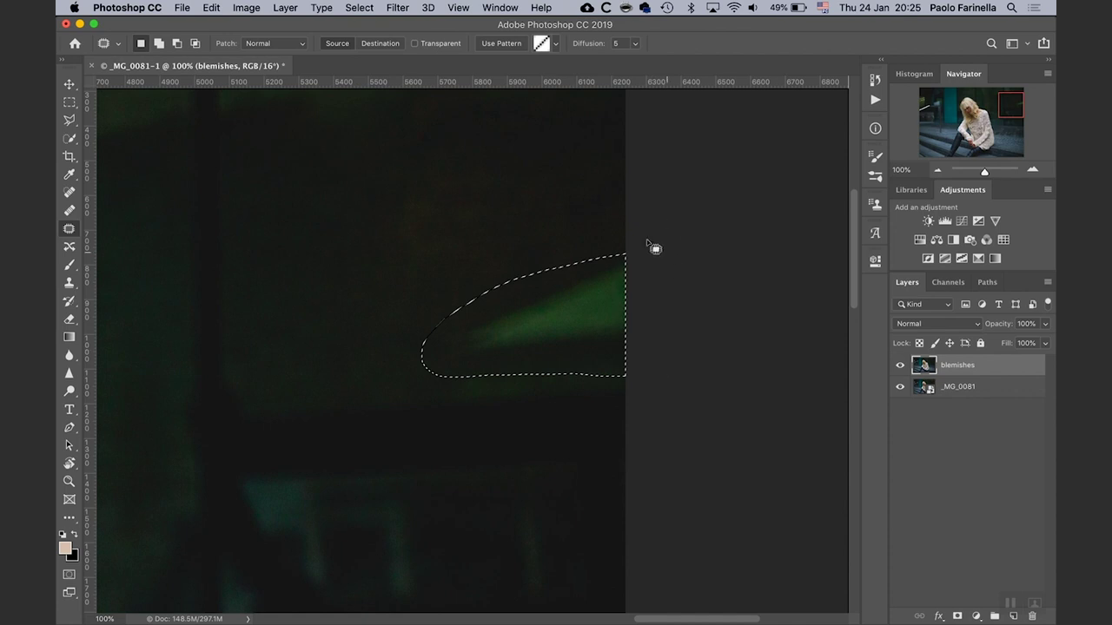
mouse_move(568, 311)
mouse_down()
mouse_move(530, 246)
mouse_move(568, 197)
mouse_move(591, 192)
mouse_up()
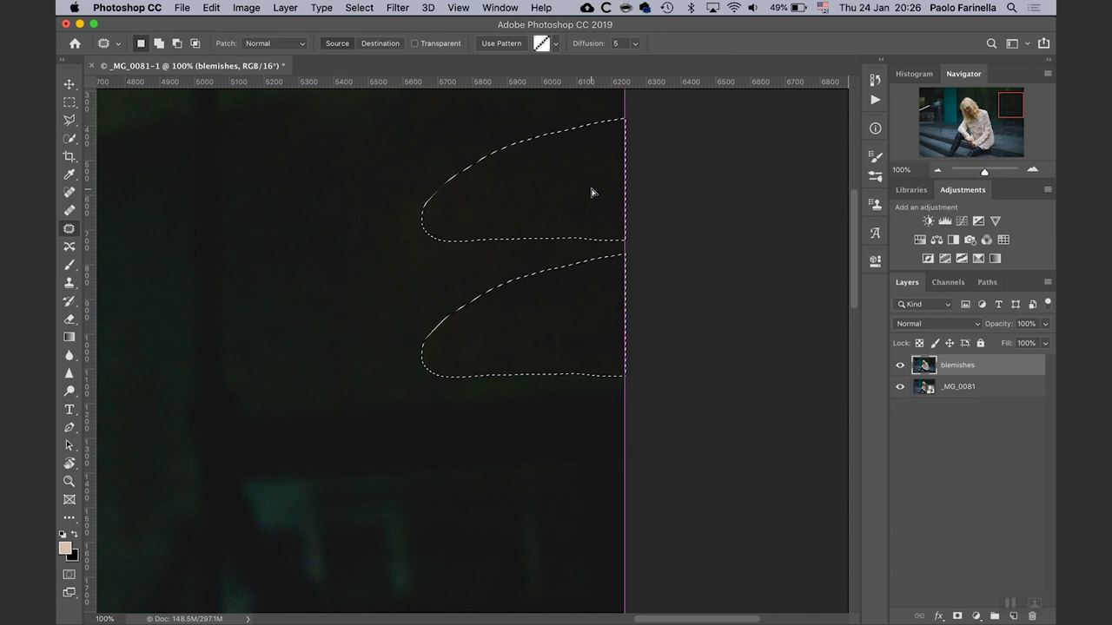
drag(592, 192, 593, 192)
key(super+d)
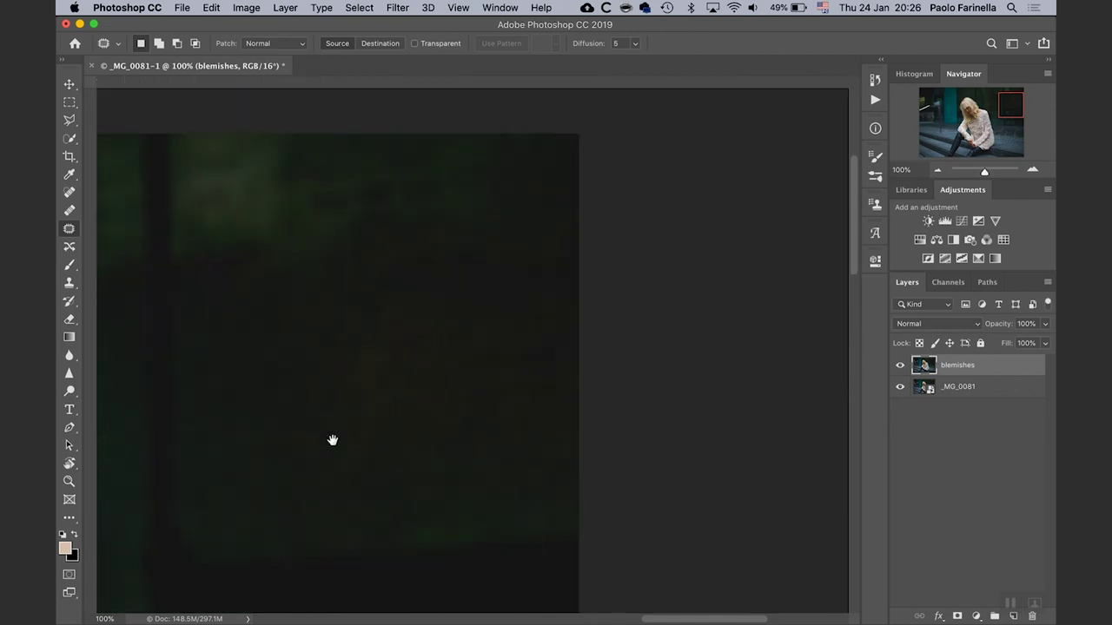
Step: Compare the whole photo with the blemishes layer hidden and shown
drag(332, 442, 596, 404)
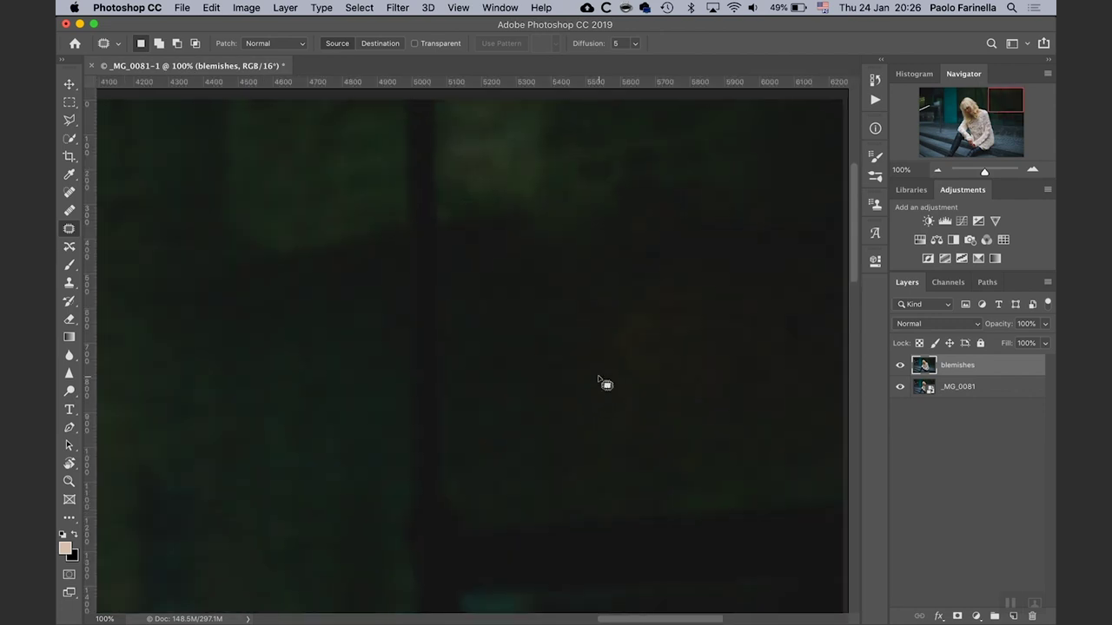
key(super+0)
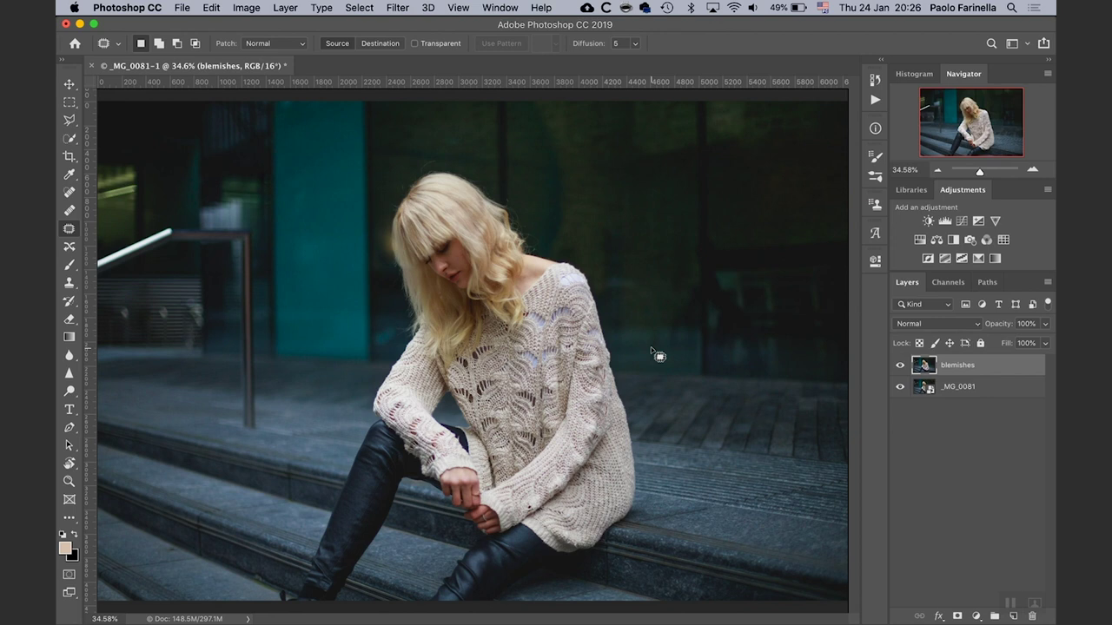
click(900, 366)
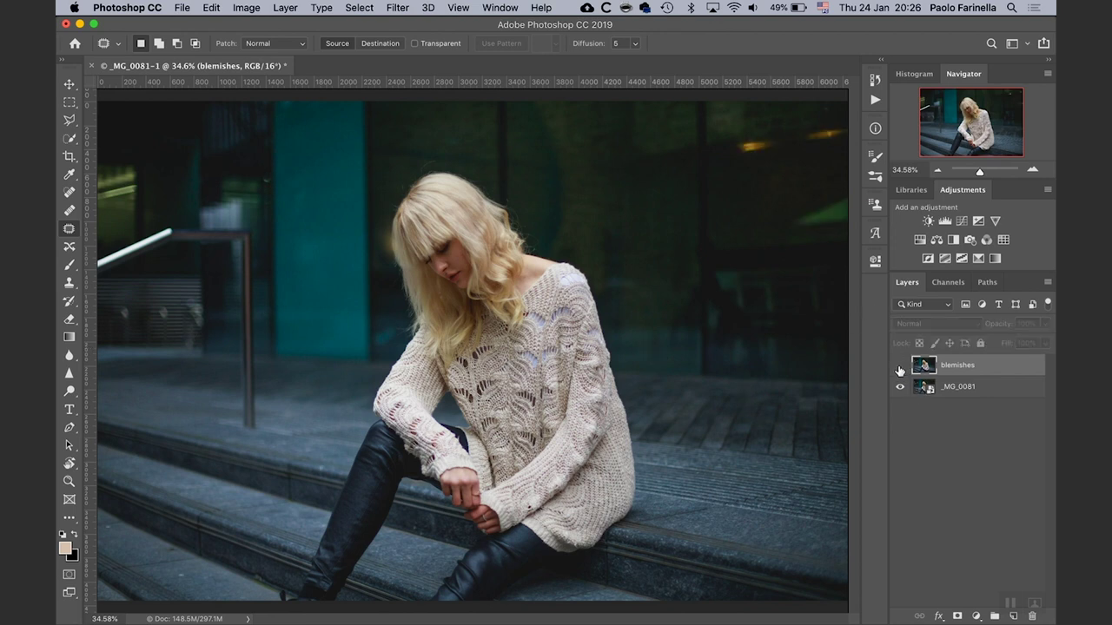
click(898, 372)
click(900, 366)
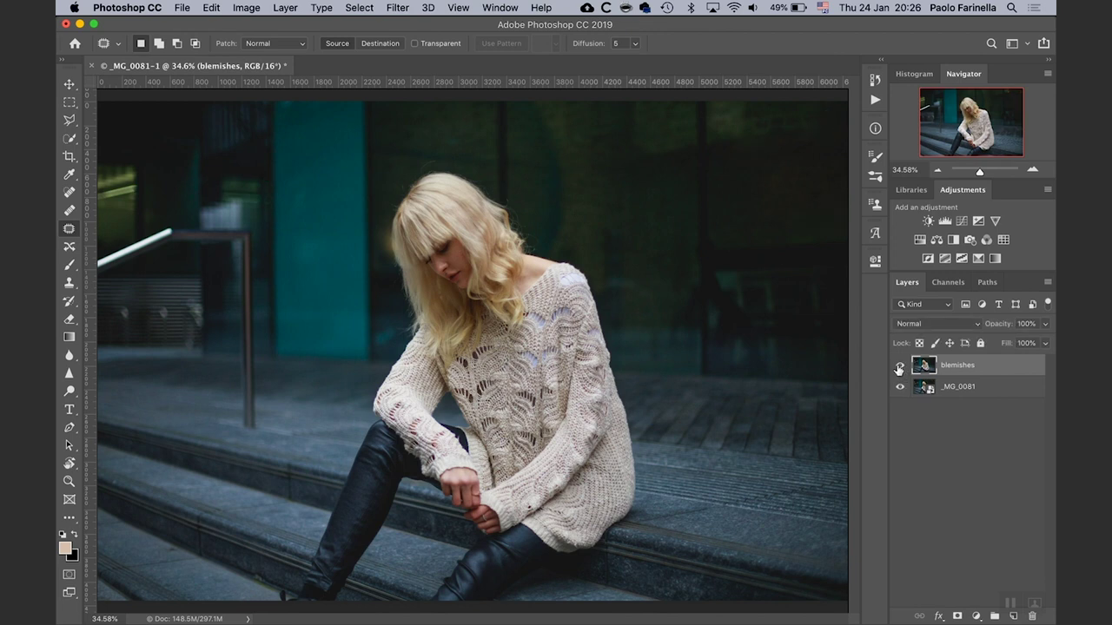
click(900, 366)
click(900, 366)
Step: Remove the bright speck on the step edge near the photo's left border with the Healing Brush at 80 px, sampling nearby stone
click(70, 211)
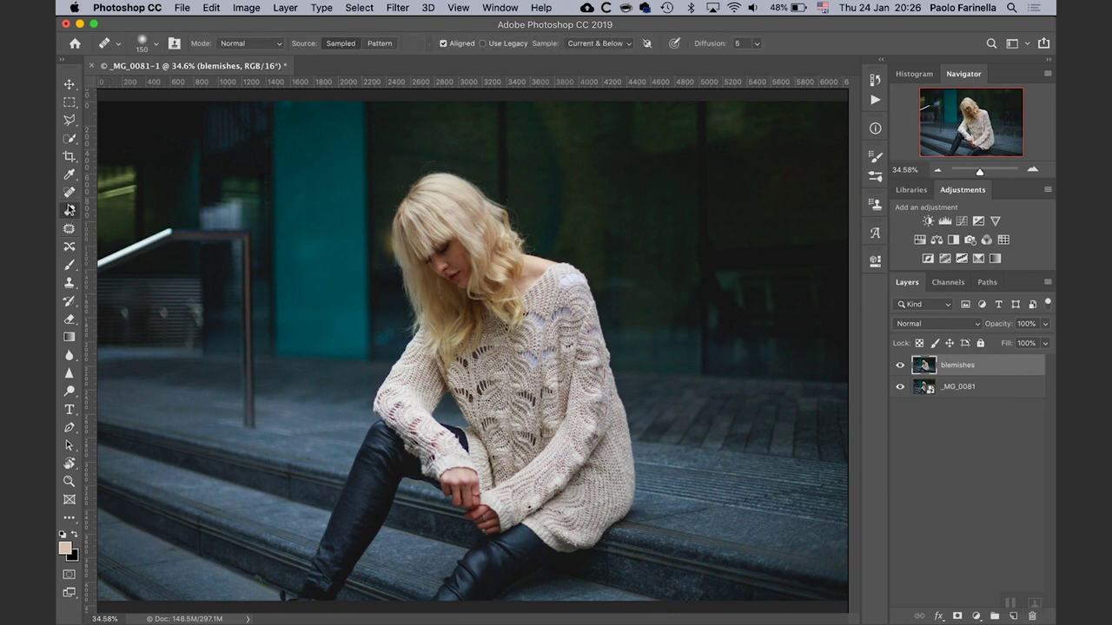
key(super+1)
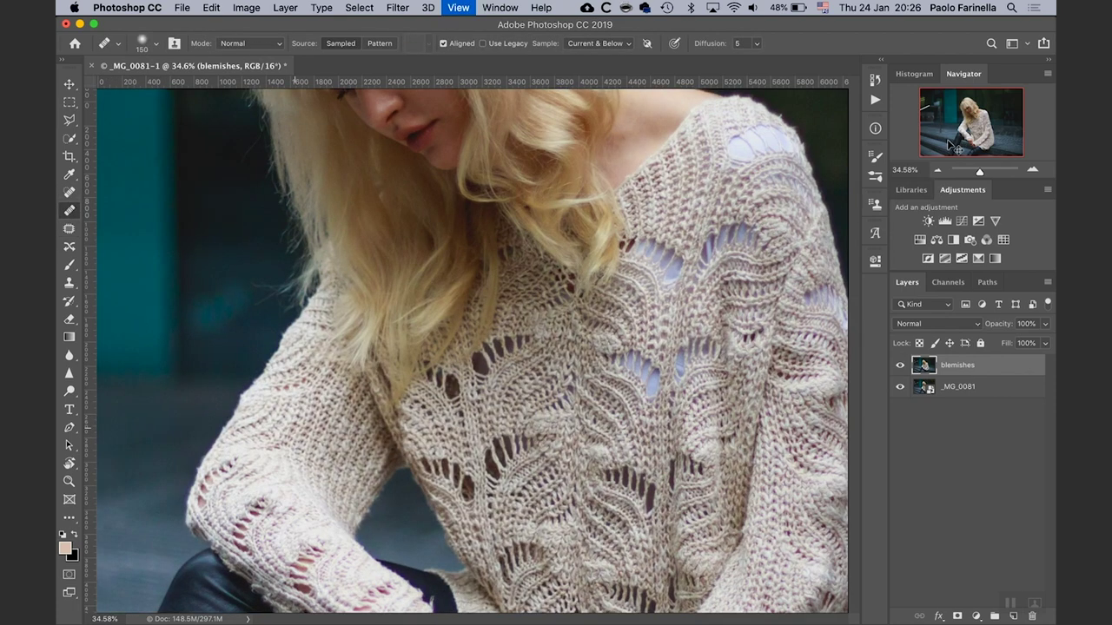
drag(956, 126, 928, 143)
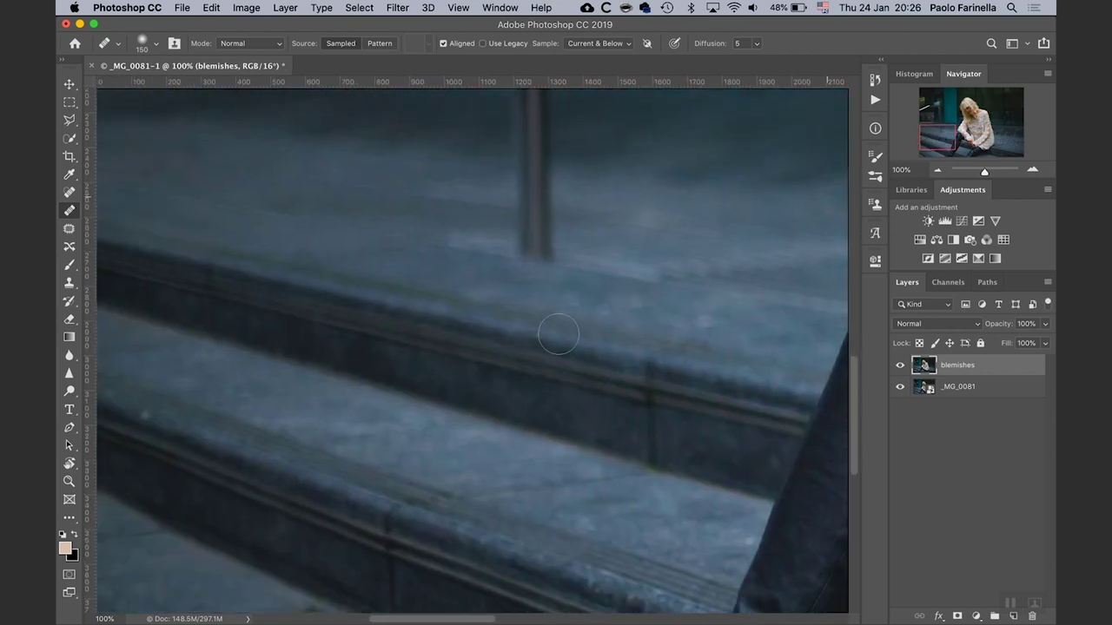
scroll(493, 366, left, 5)
key(super+equal)
key(super+equal)
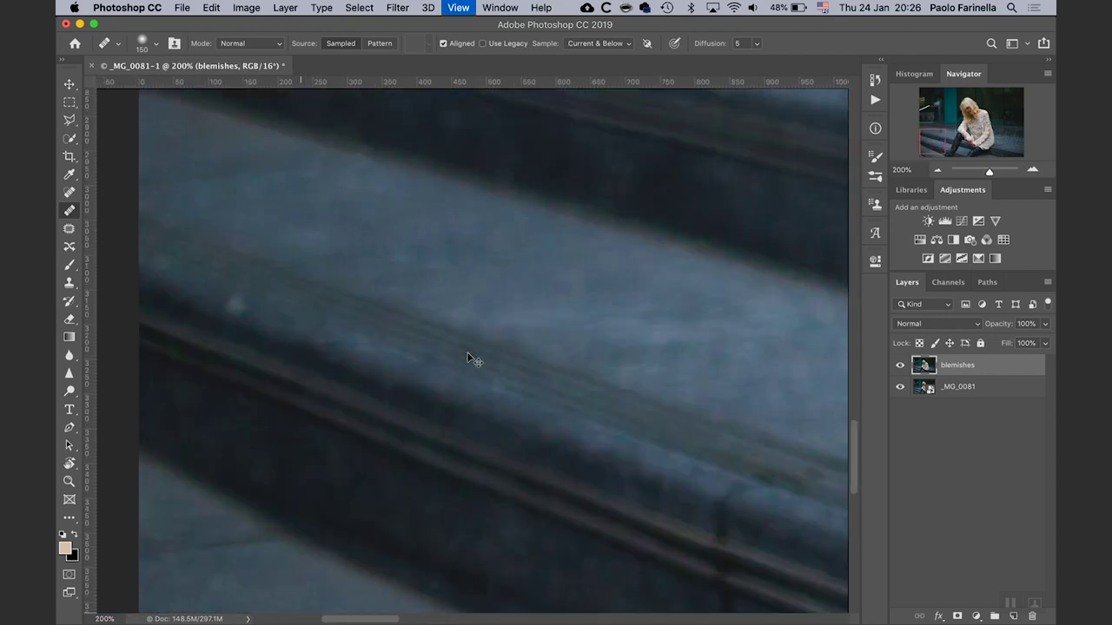
scroll(546, 422, left, 5)
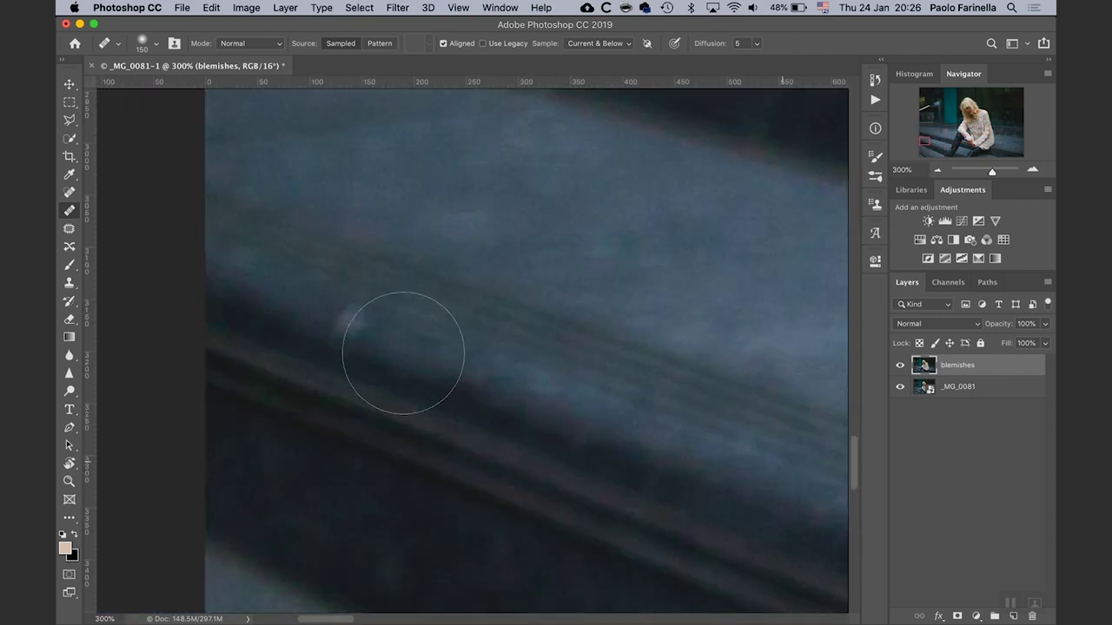
click(372, 335)
key(bracketleft)
key(bracketleft)
key(bracketleft)
key(bracketleft)
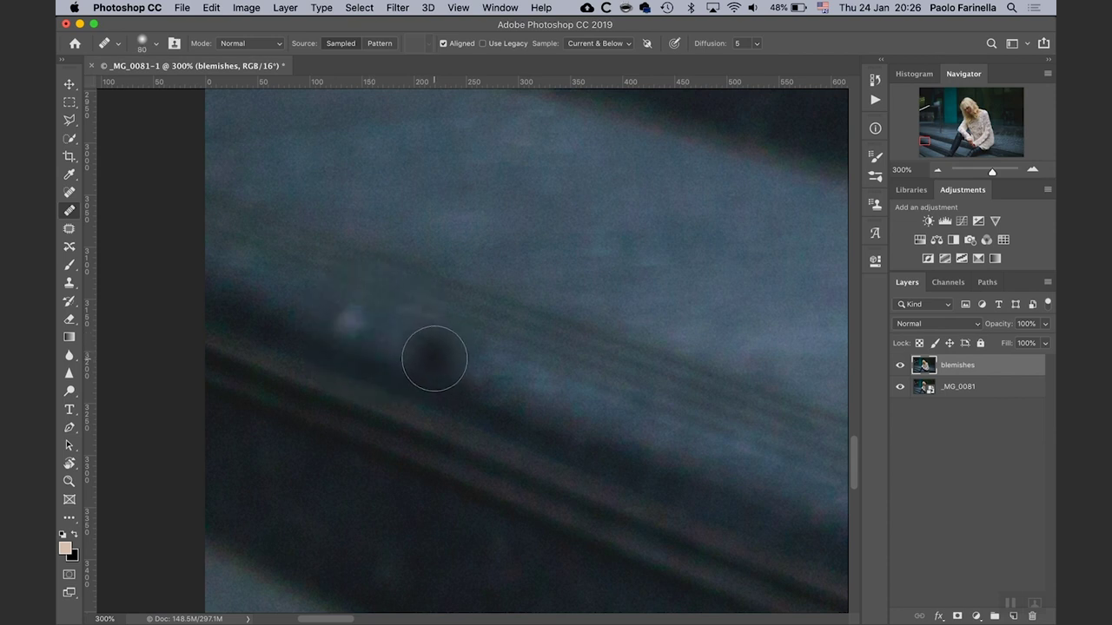
click(435, 359)
drag(358, 323, 339, 325)
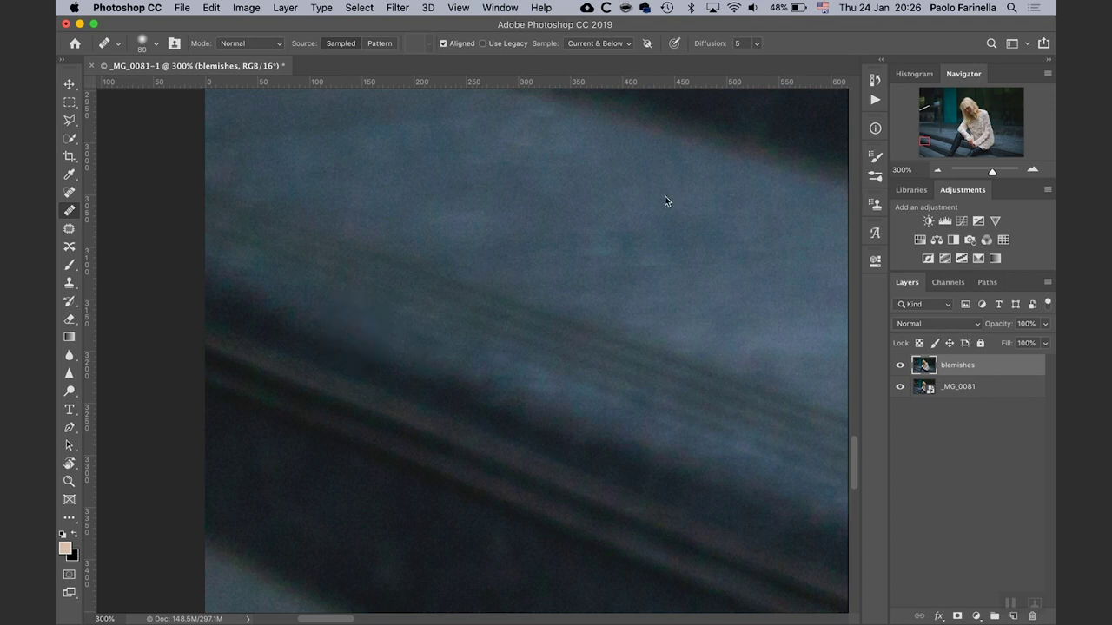
Step: Remove the small dark mark on the lower step's paving with the Healing Brush at 80 px, sampling along the riser's edge
key(super+minus)
key(super+minus)
key(super+minus)
key(super+minus)
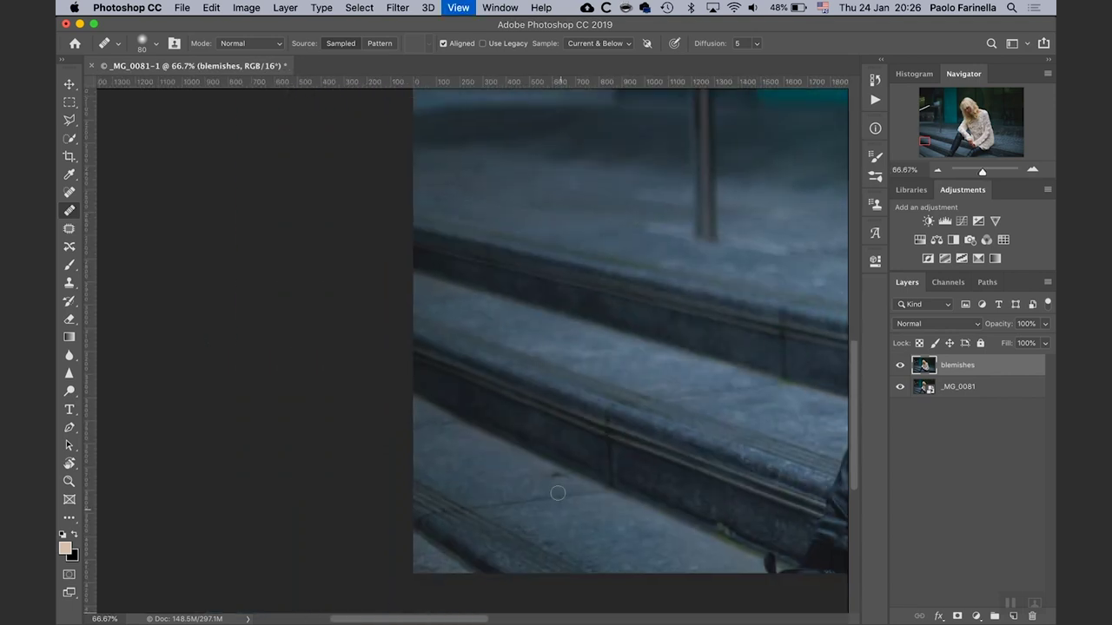
key(z)
drag(614, 508, 702, 538)
key(j)
key(alt)
key(alt)
alt+click(407, 406)
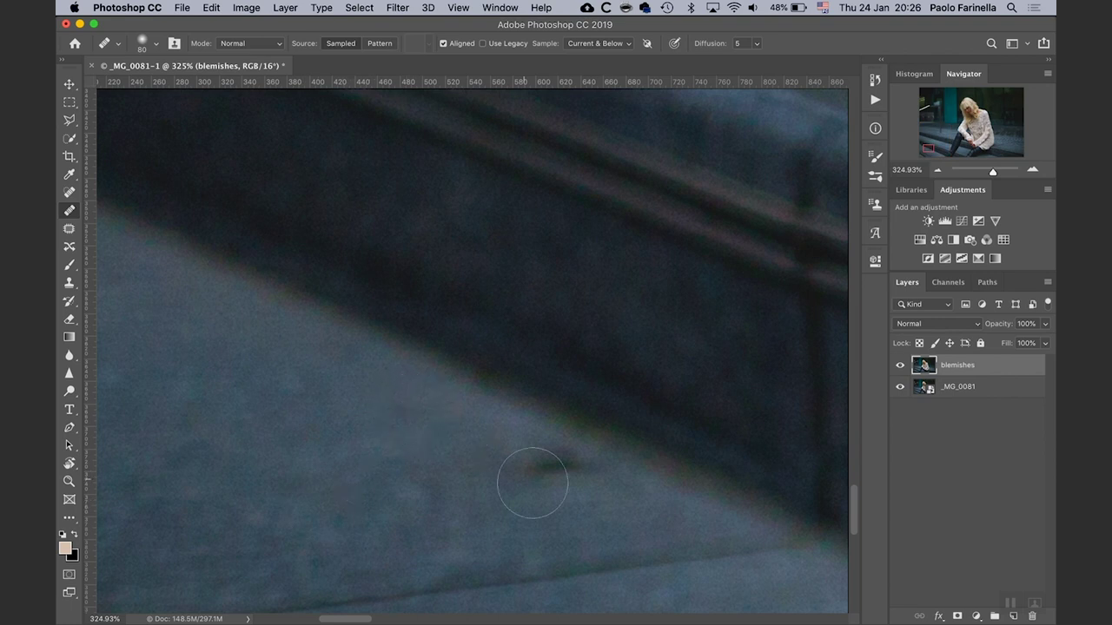
drag(546, 477, 589, 479)
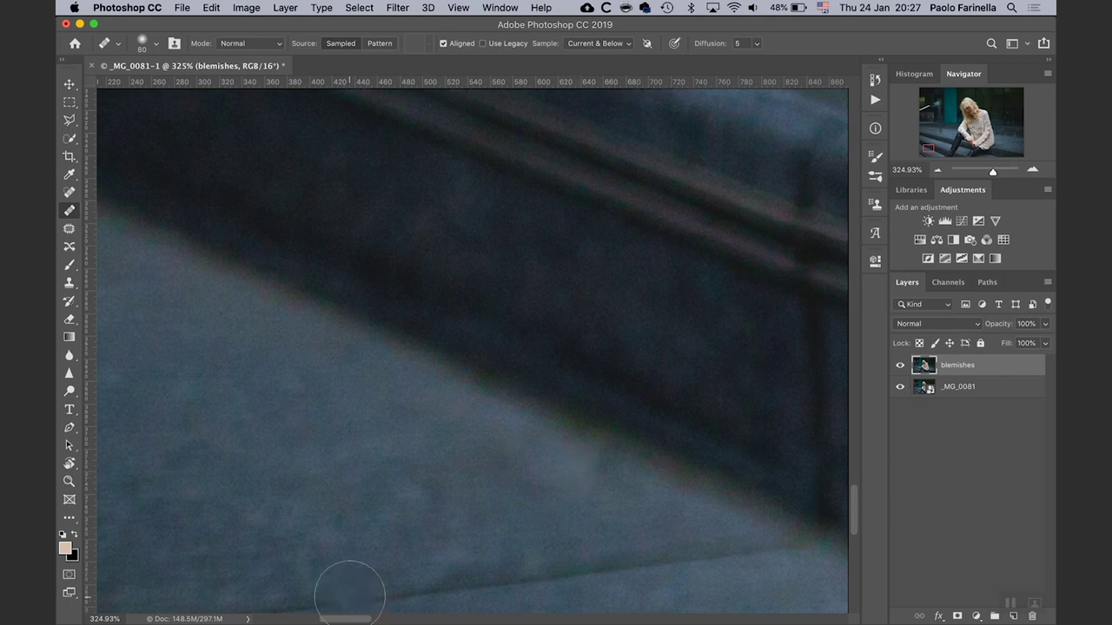
Step: Remove the faint speck at the riser's base near the boot with the Healing Brush at 60 px, sampling the dark joint beside it
key(super+minus)
key(super+minus)
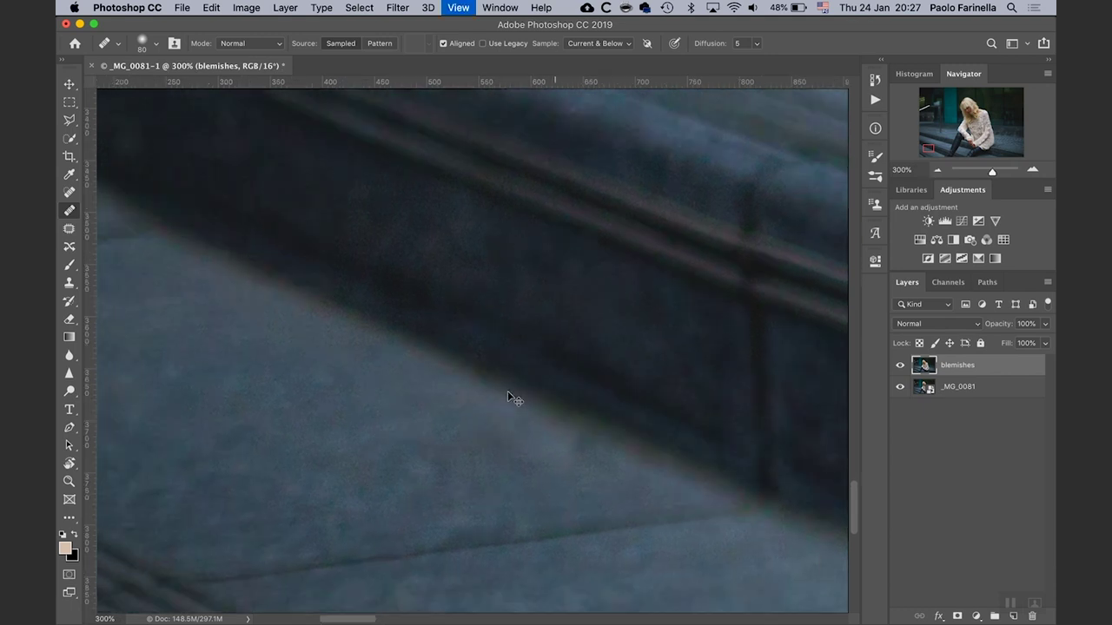
drag(634, 430, 199, 330)
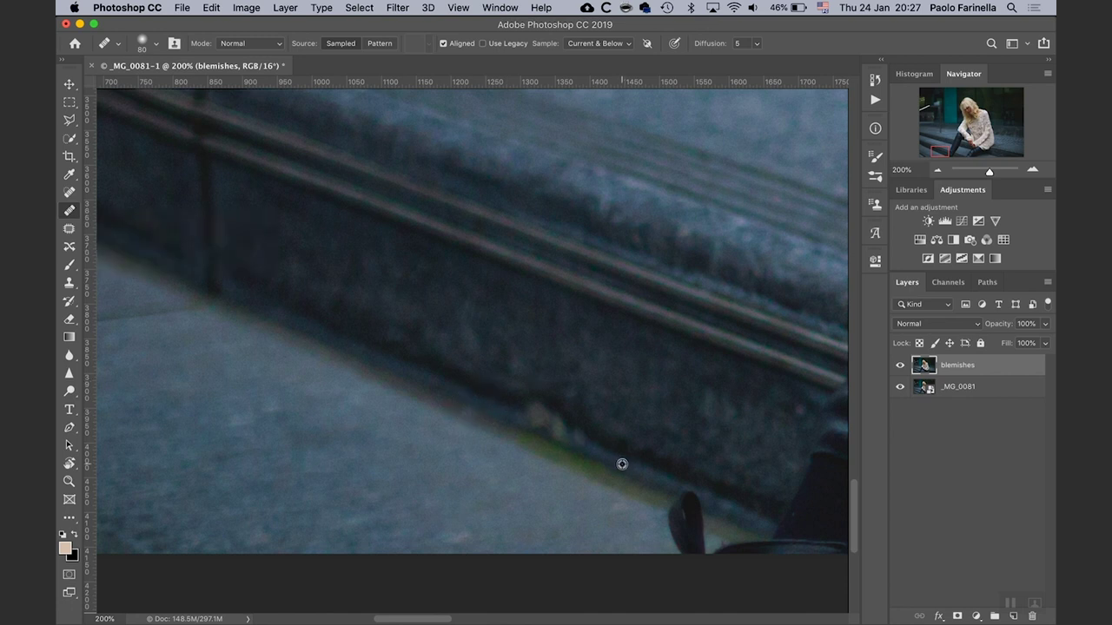
key(super+equal)
key(super+equal)
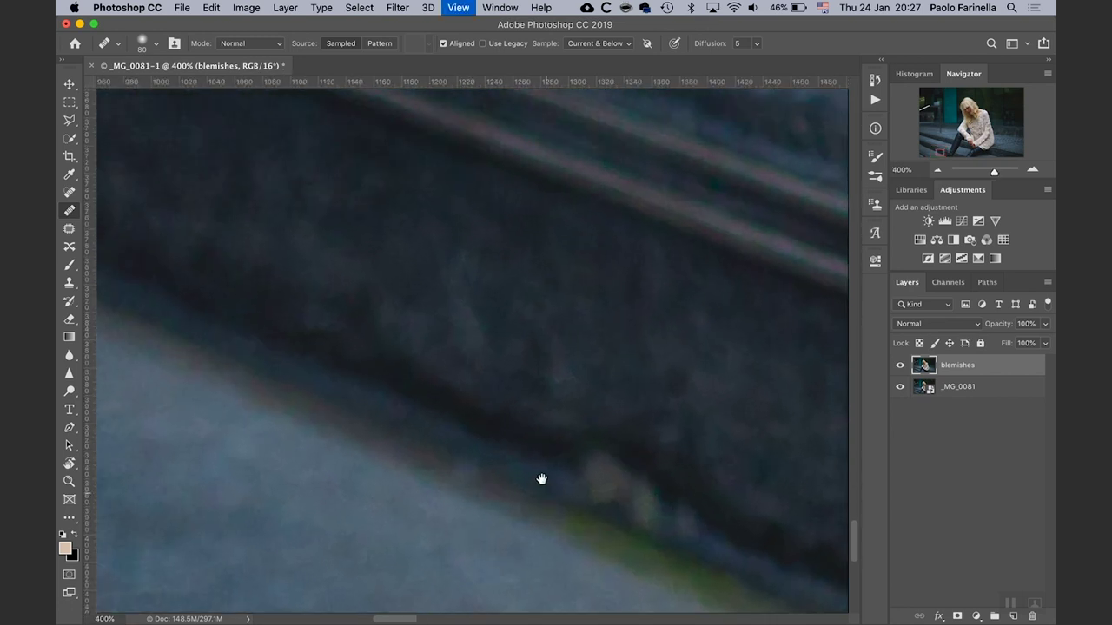
drag(340, 368, 337, 370)
key(bracketleft)
key(bracketleft)
key(bracketleft)
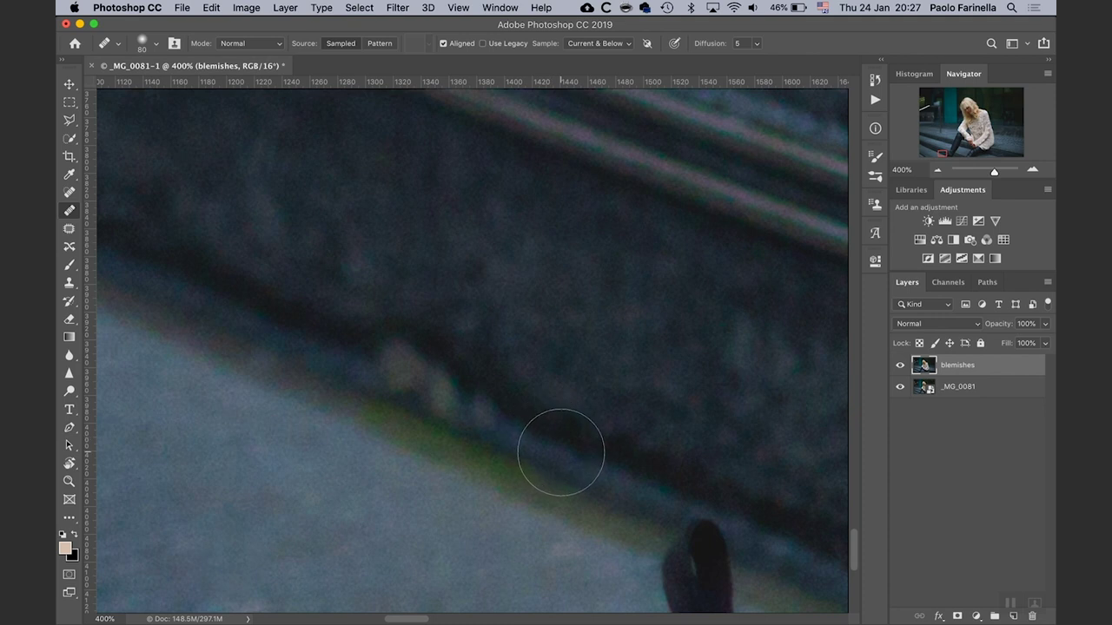
click(553, 455)
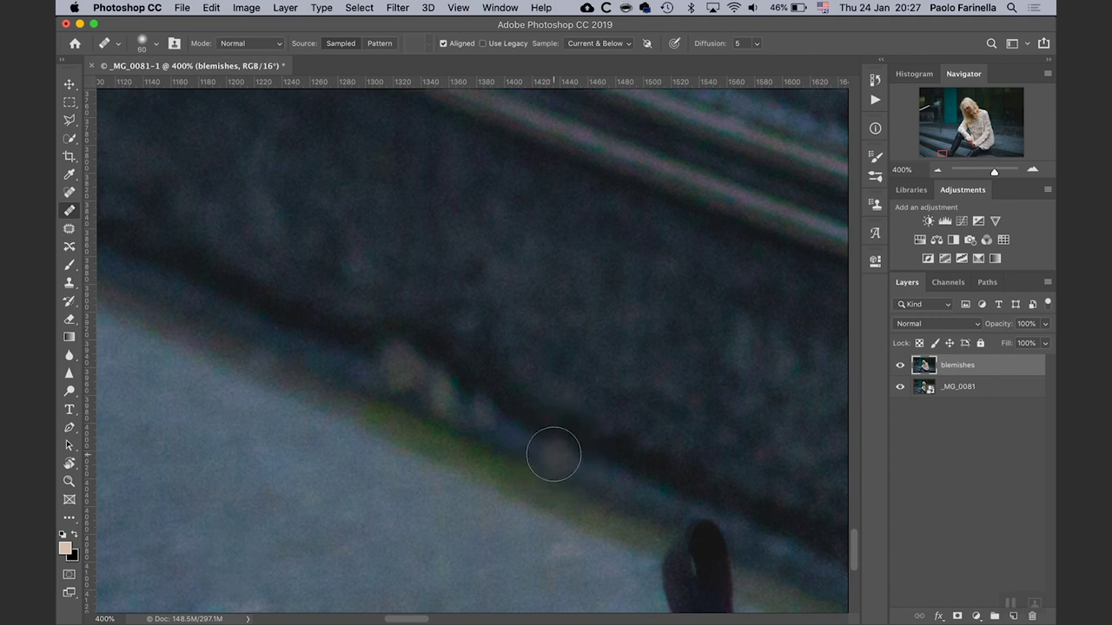
key(bracketleft)
key(bracketleft)
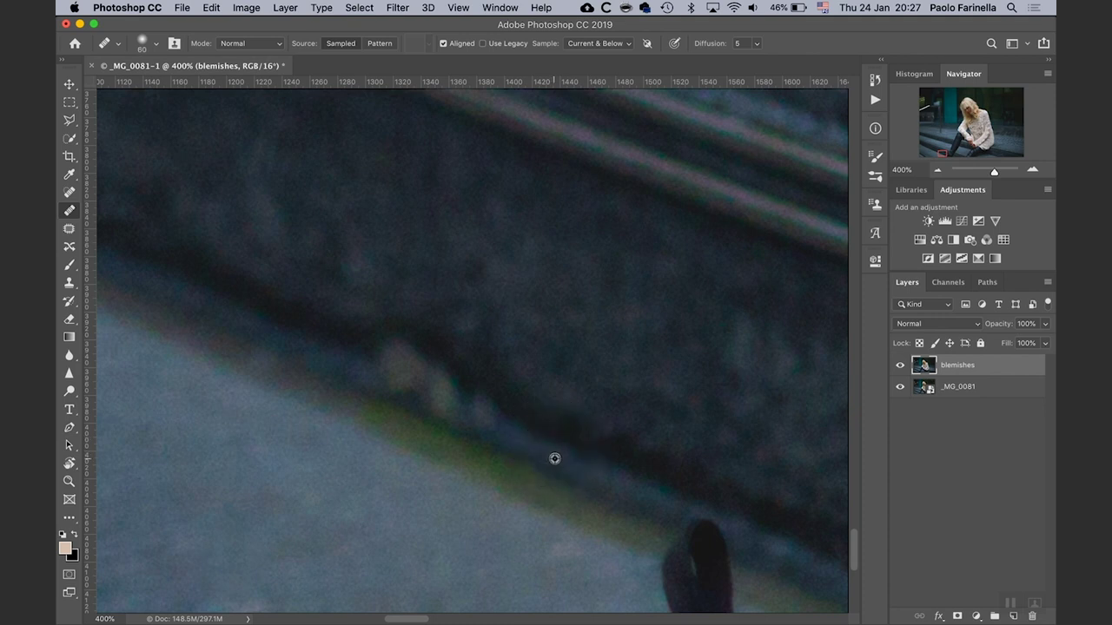
alt+click(554, 459)
click(478, 418)
click(471, 416)
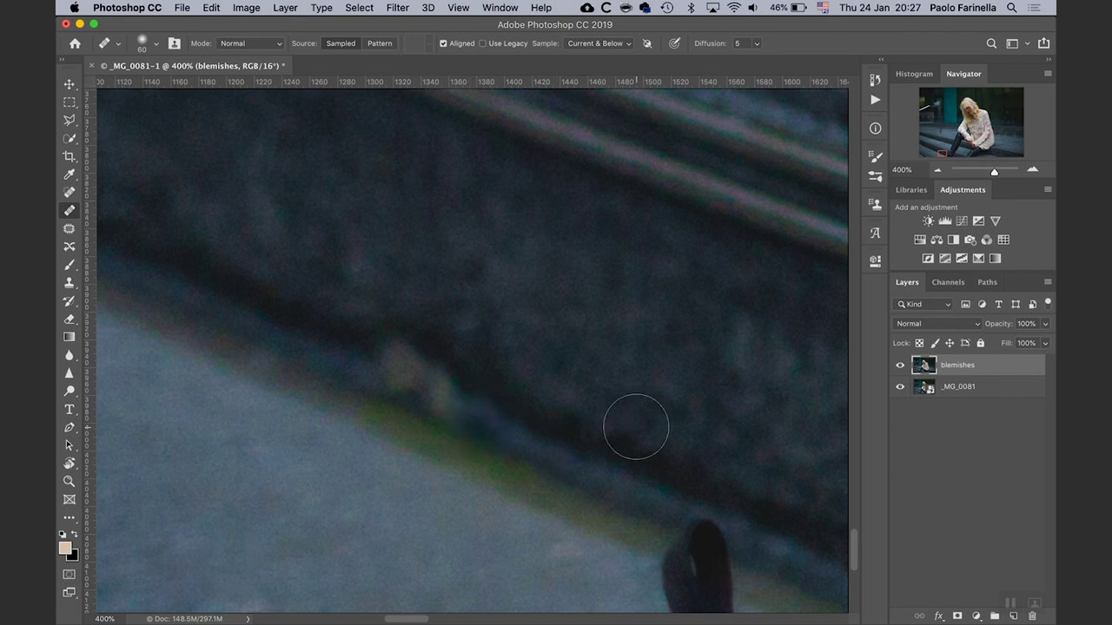
Step: Heal the larger pale specks further along the riser's base above the green stain, using the Healing Brush at 60 px
click(445, 409)
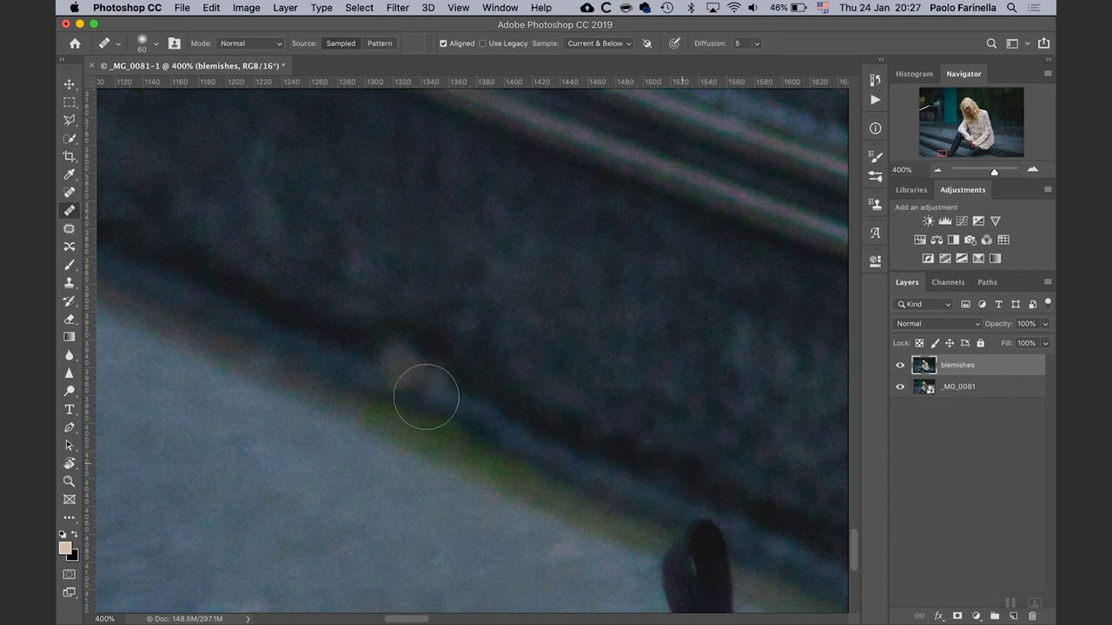
click(415, 383)
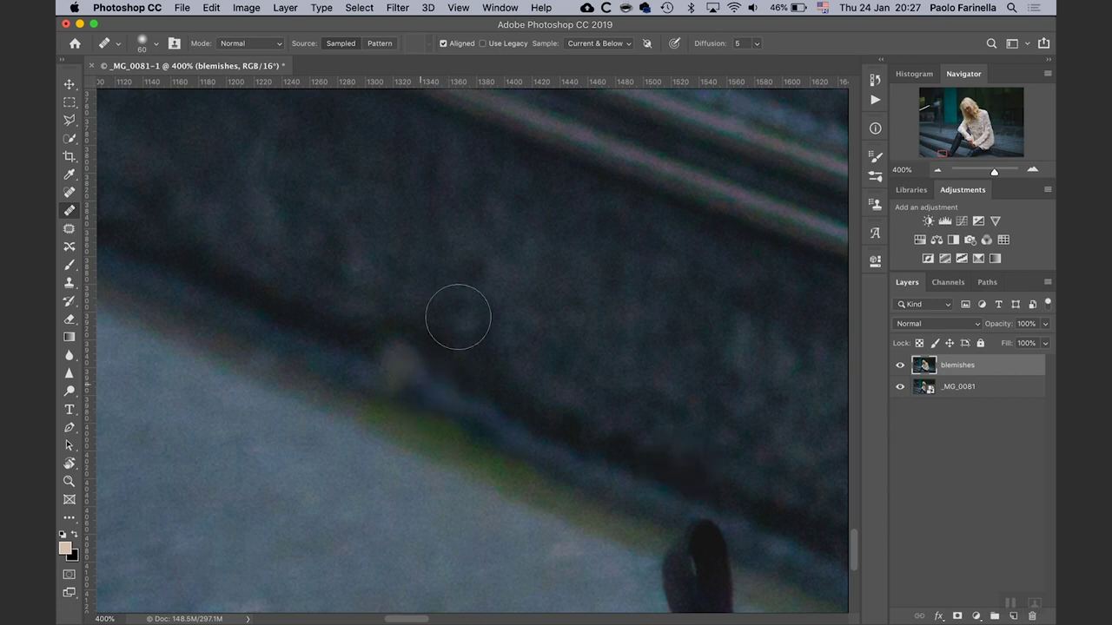
click(401, 373)
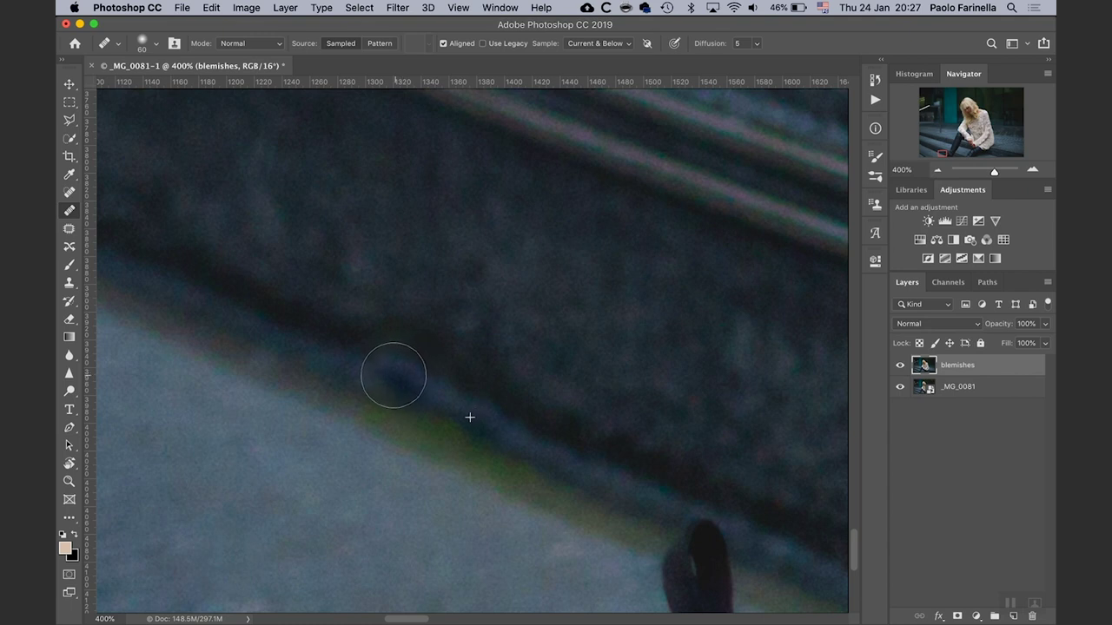
click(531, 430)
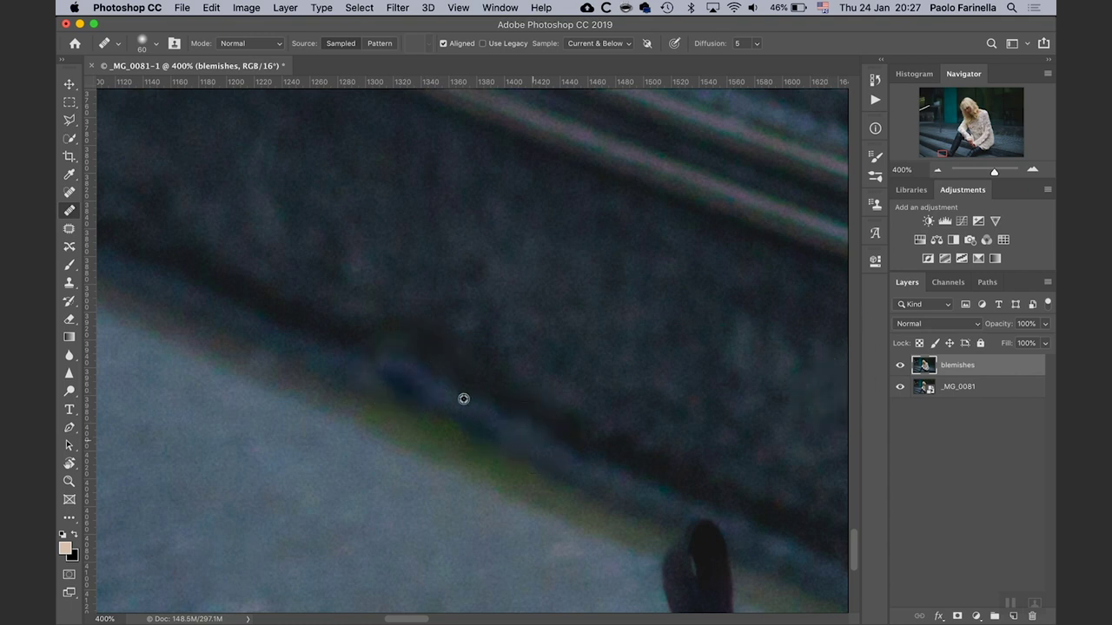
click(384, 382)
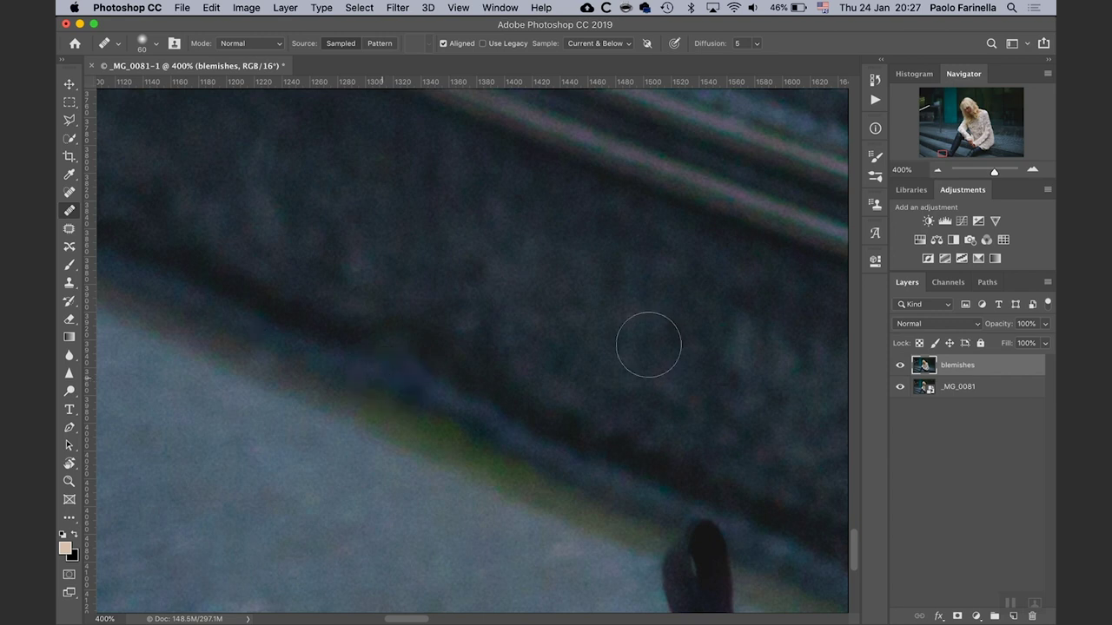
key(super+minus)
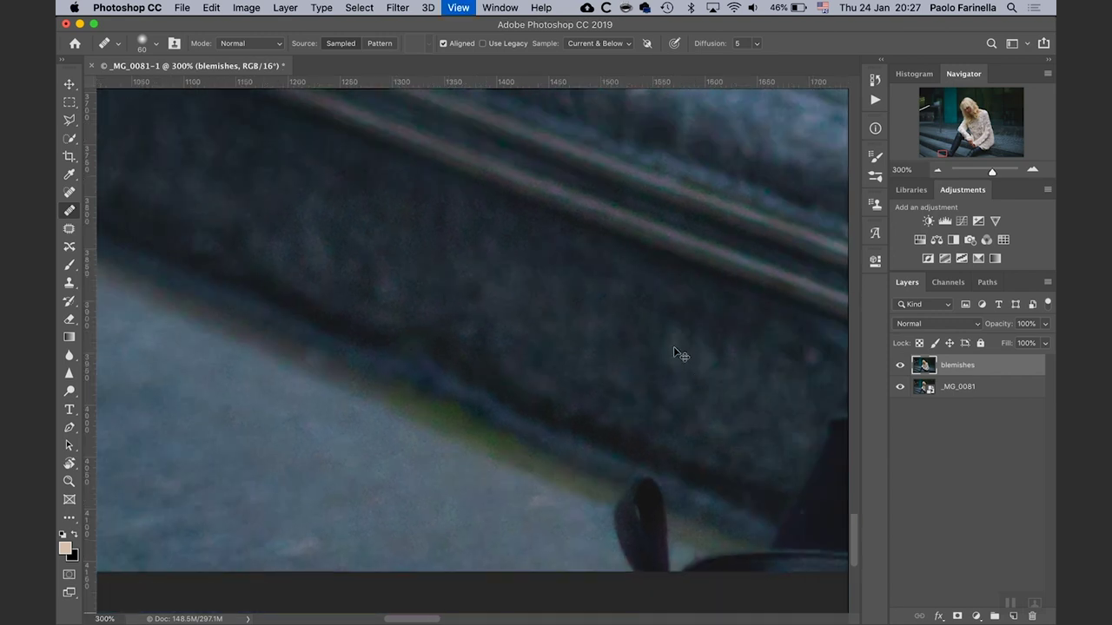
key(super+minus)
key(super+minus)
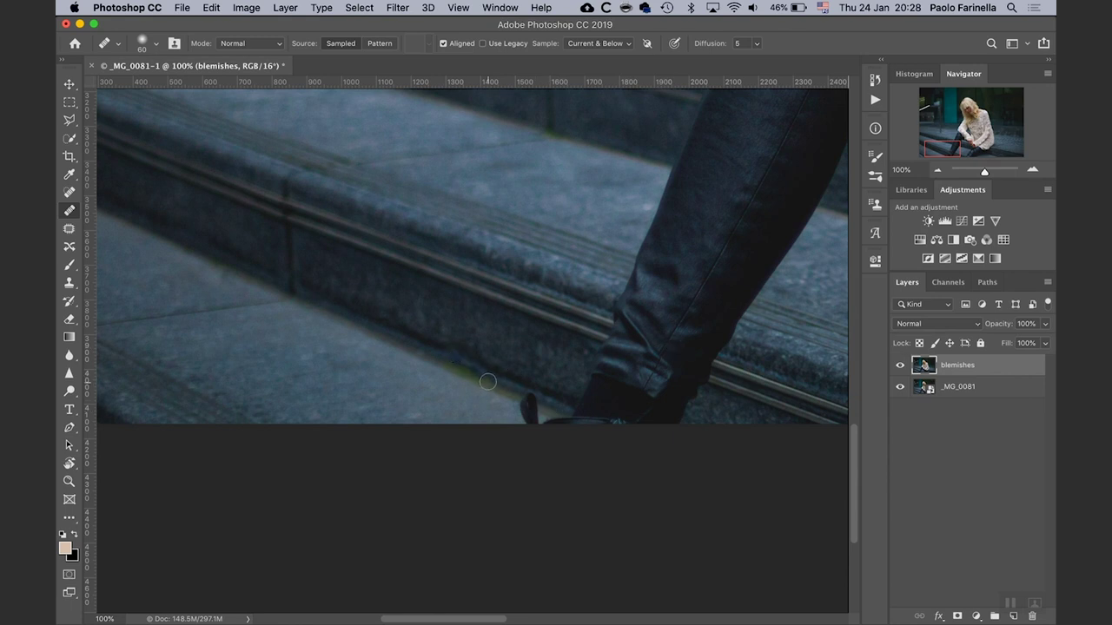
Step: Examine the healed riser edge near the boot up close, and view the whole photo
key(z)
mouse_move(504, 389)
mouse_down()
mouse_move(536, 422)
mouse_move(586, 441)
mouse_up()
key(j)
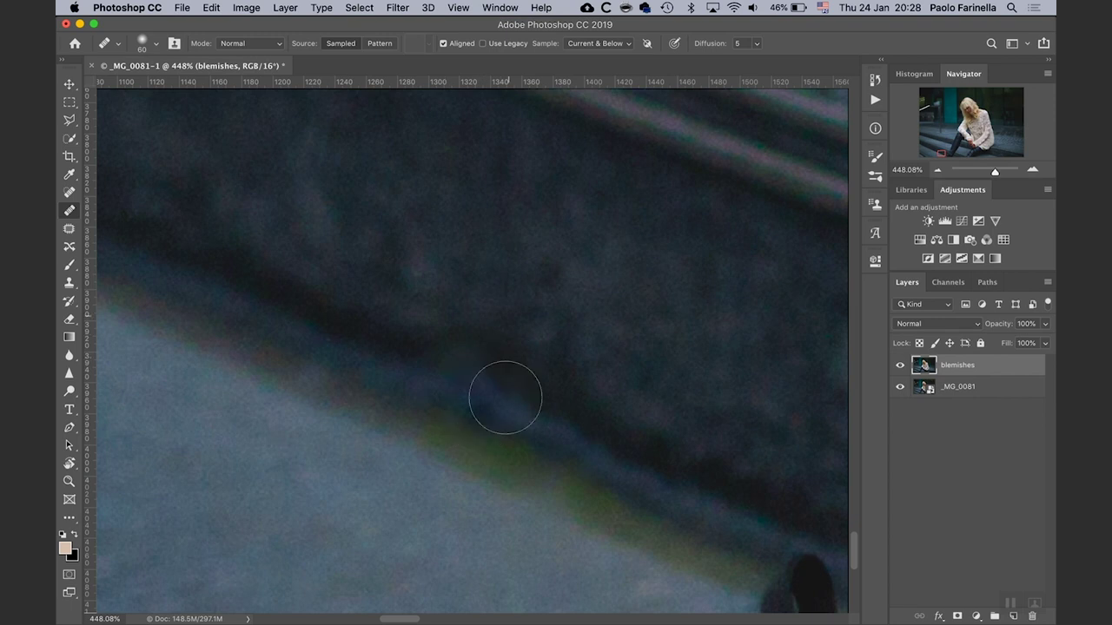
key(super+minus)
key(super+1)
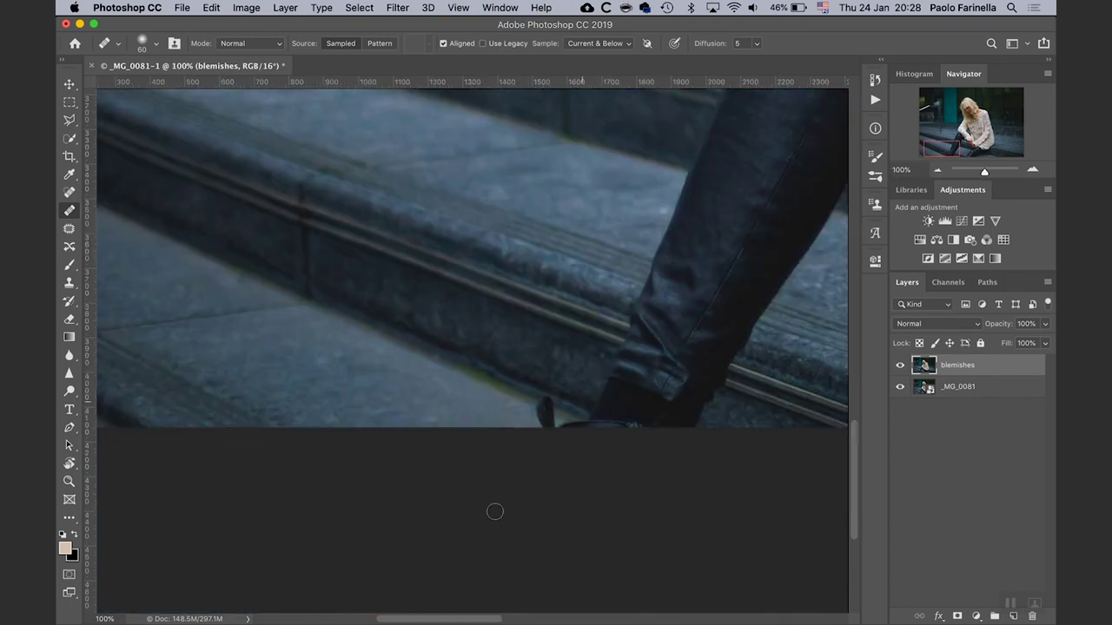
key(super+0)
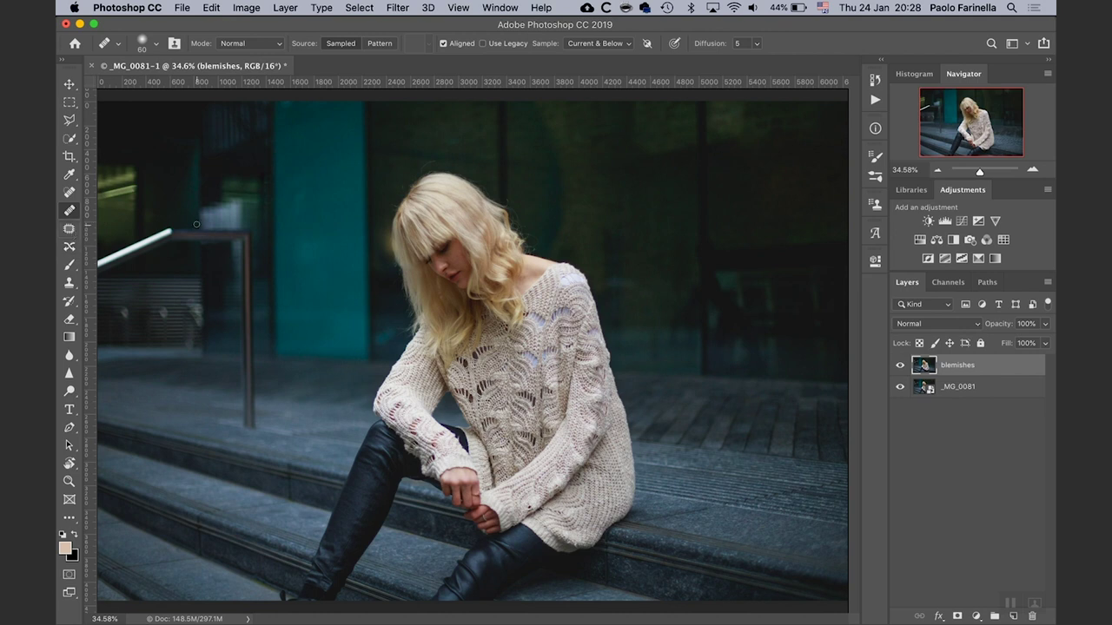
Step: Try to remove the whole handrail with a freehand lasso selection and a Content-Aware fill at 100% opacity with Color Adaptation
drag(69, 120, 114, 121)
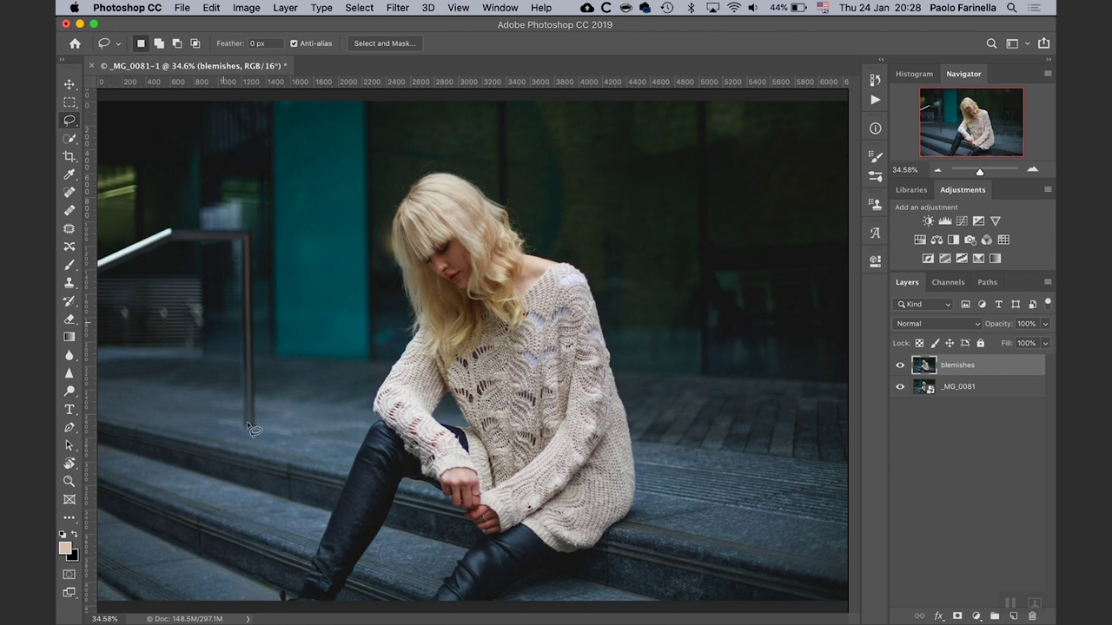
mouse_move(268, 386)
mouse_down()
mouse_move(269, 257)
mouse_move(255, 221)
mouse_move(213, 212)
mouse_move(147, 222)
mouse_move(80, 272)
mouse_move(85, 291)
mouse_move(144, 263)
mouse_move(208, 256)
mouse_move(226, 273)
mouse_move(231, 307)
mouse_move(232, 423)
mouse_move(269, 435)
mouse_up()
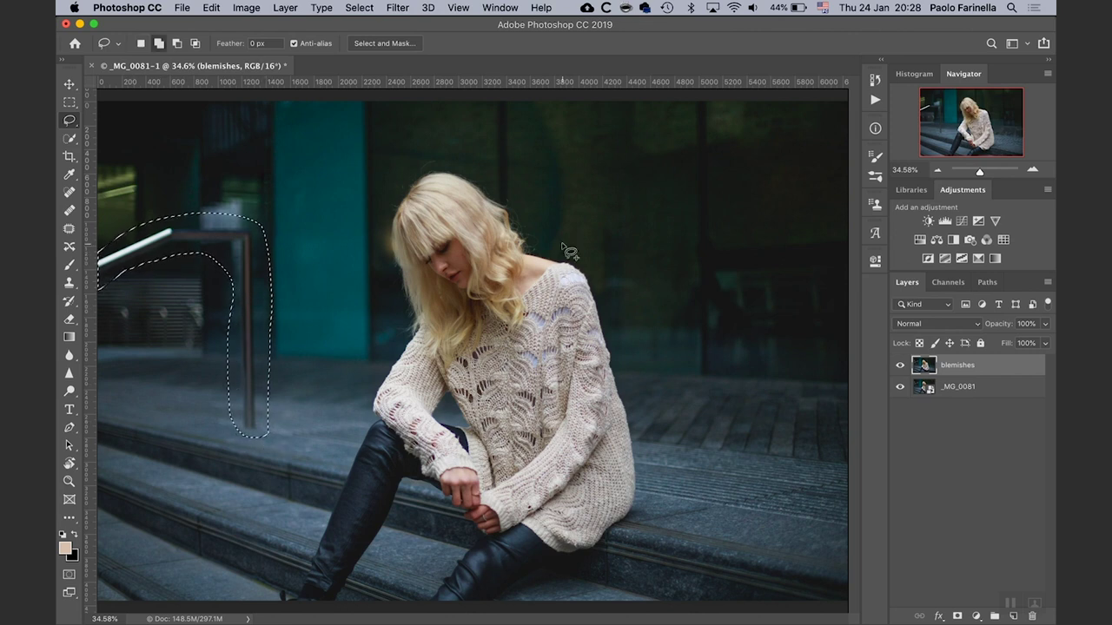
key(shift+BackSpace)
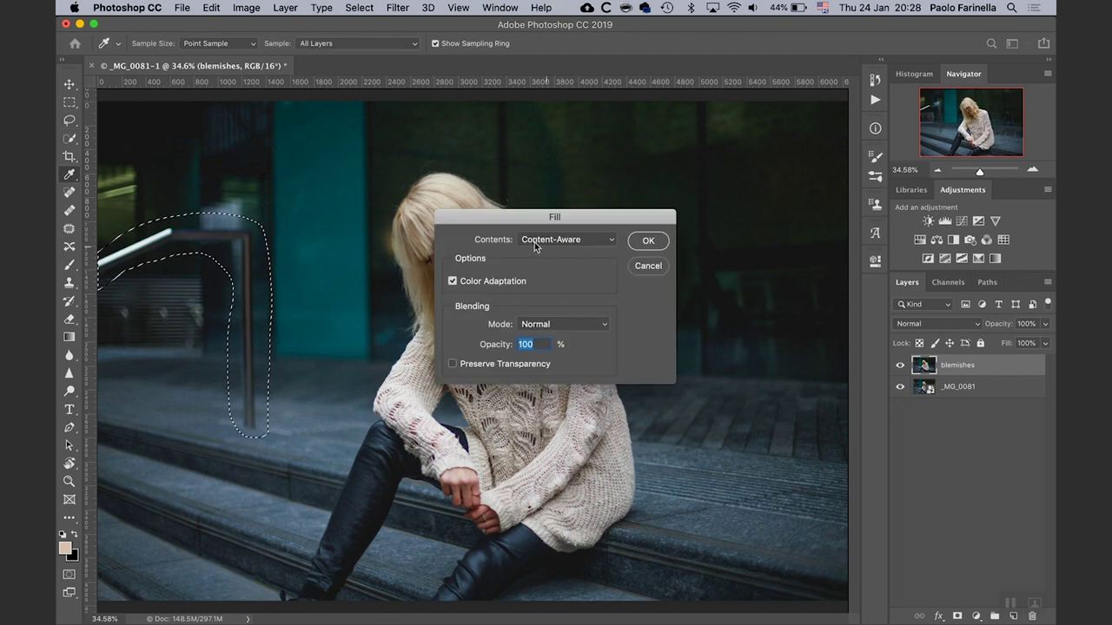
click(647, 243)
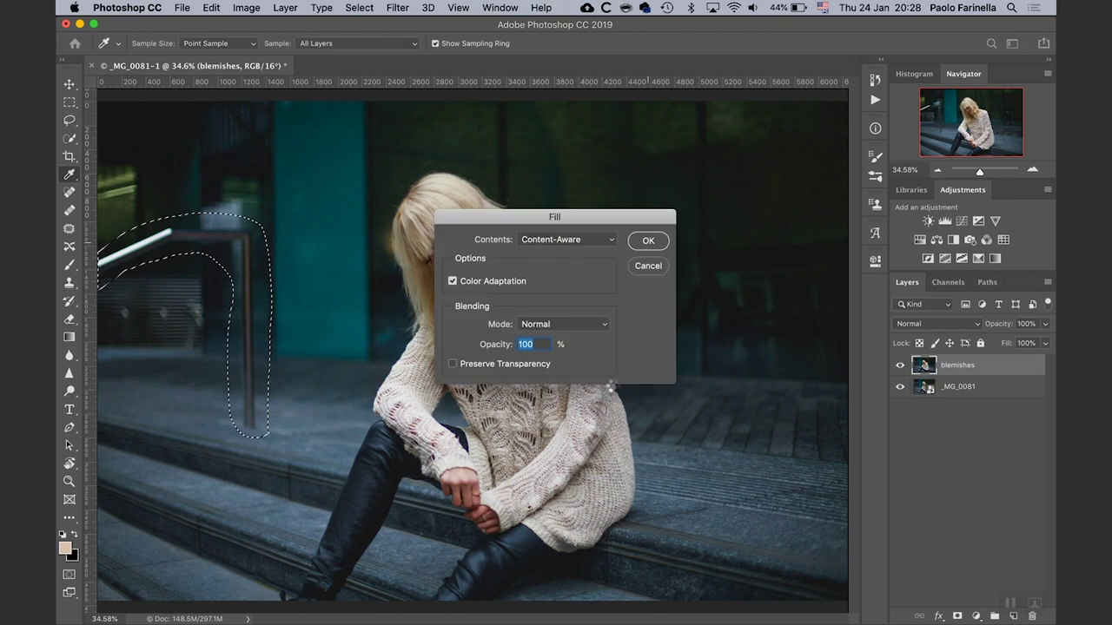
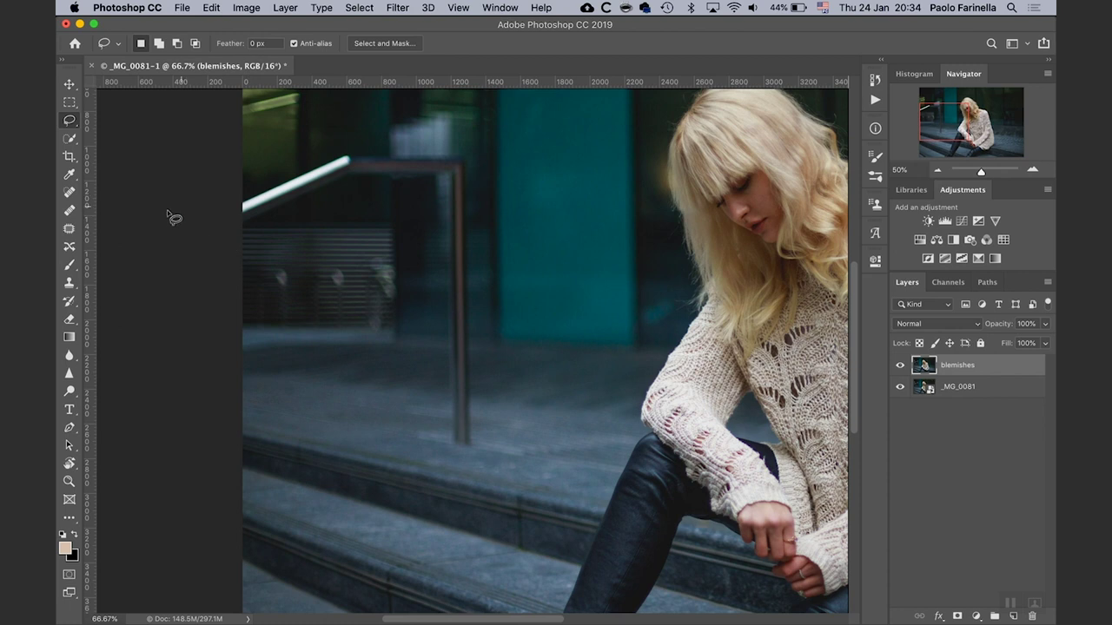
Step: Try healing away the lower part of the handrail post with the Healing Brush at 175 px, and undo the stroke
click(70, 211)
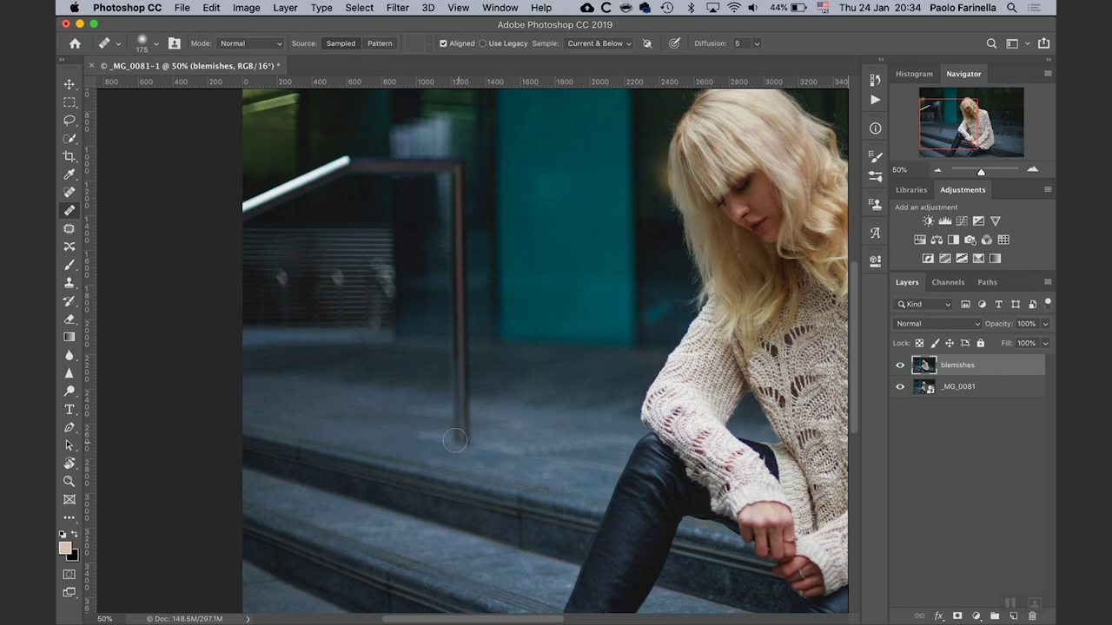
mouse_move(458, 440)
mouse_down()
mouse_move(453, 406)
mouse_move(450, 372)
mouse_up()
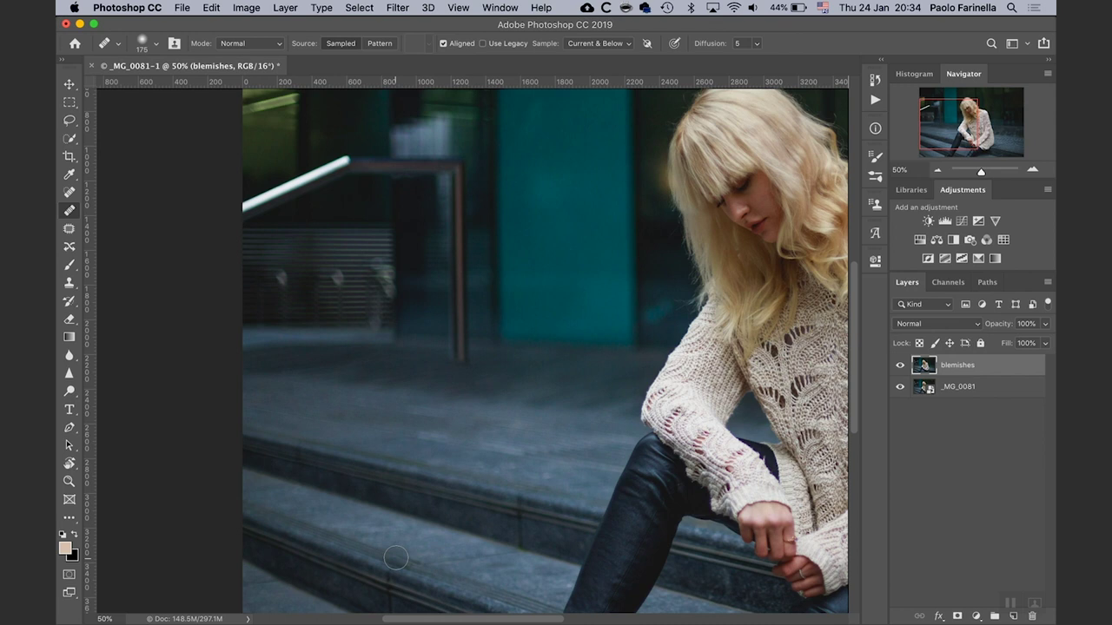
key(super+z)
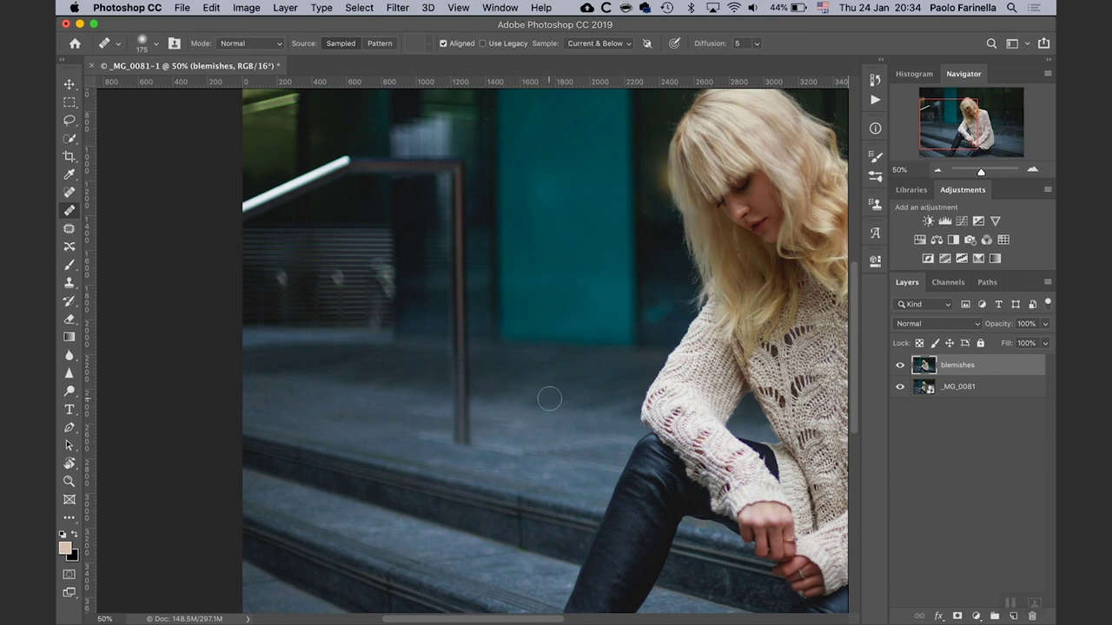
Step: Replace the vertical handrail post with the background just beside it using the Patch tool in Source mode, and deselect
click(70, 230)
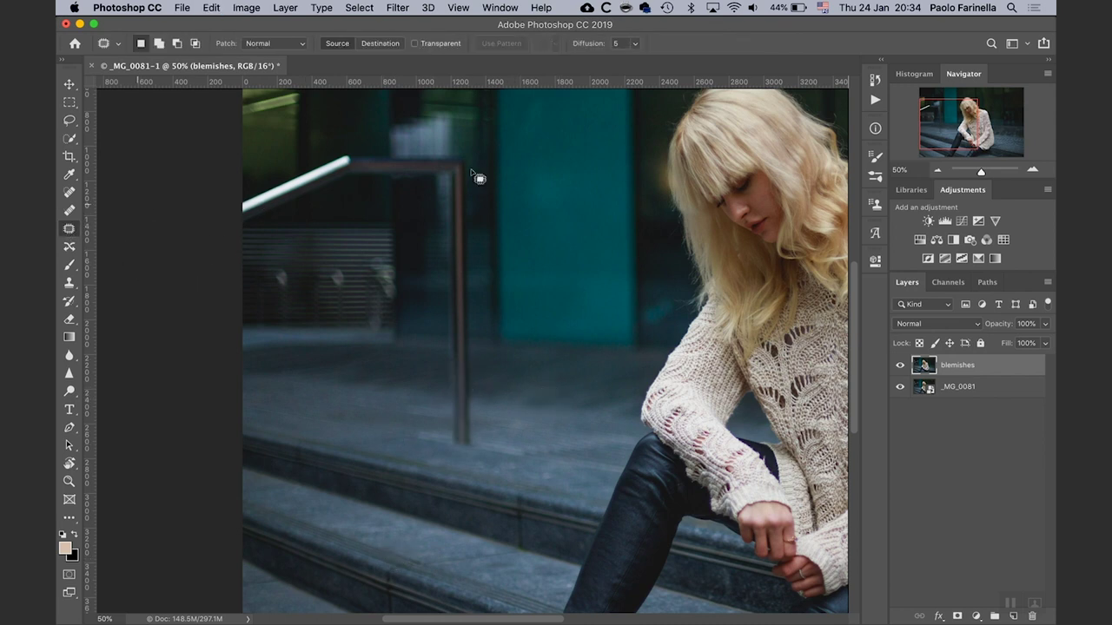
mouse_move(444, 194)
mouse_down()
mouse_move(434, 405)
mouse_move(445, 445)
mouse_up()
mouse_move(476, 270)
mouse_down()
mouse_move(472, 164)
mouse_move(448, 143)
mouse_move(431, 161)
mouse_move(436, 220)
mouse_up()
drag(470, 308, 420, 300)
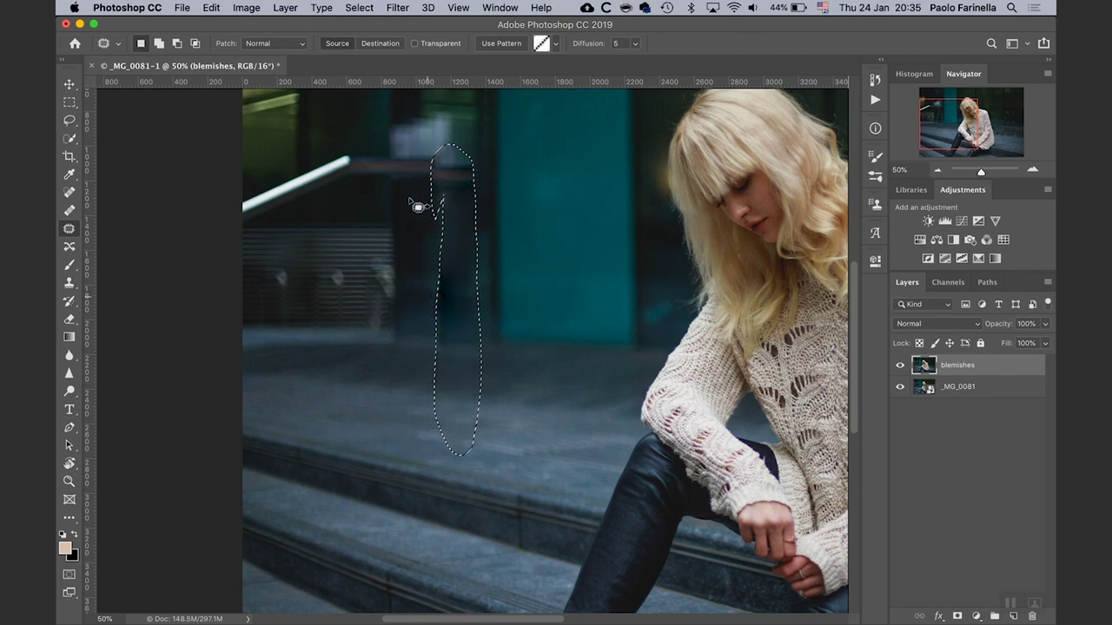
key(super+d)
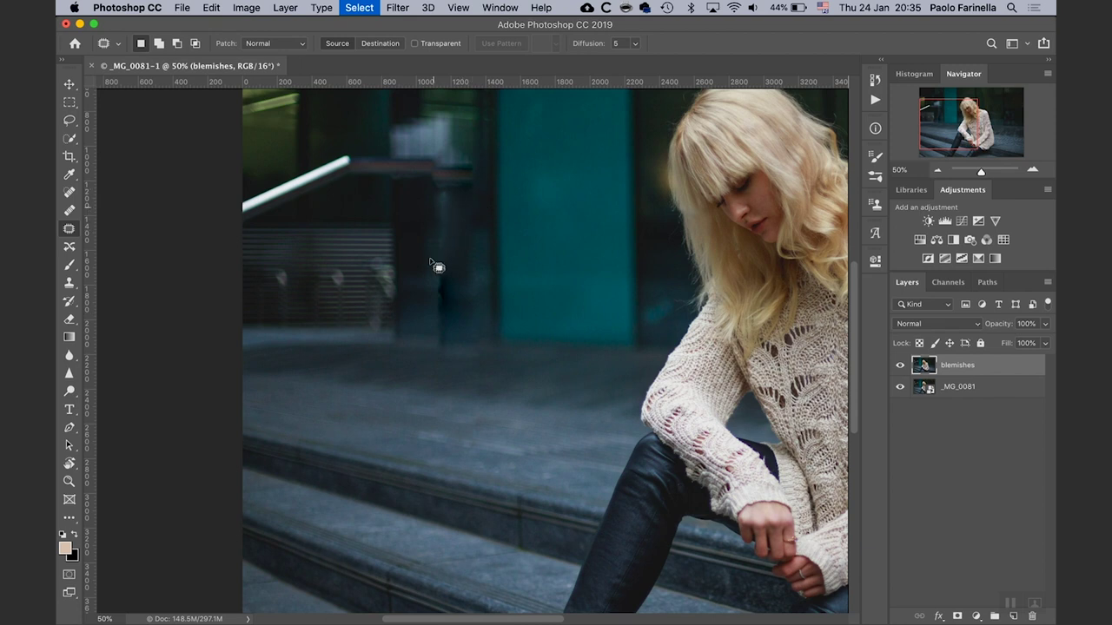
Step: Patch the dark remnants of the post against the glass beside the teal panel with neighbouring background, deselecting after each patch
drag(433, 207, 441, 366)
mouse_move(463, 291)
mouse_down()
mouse_move(447, 208)
mouse_move(442, 305)
mouse_move(430, 304)
mouse_up()
key(ctrl+d)
mouse_move(462, 250)
mouse_down()
mouse_move(452, 360)
mouse_move(471, 346)
mouse_move(457, 241)
mouse_up()
drag(449, 306, 443, 308)
key(ctrl+d)
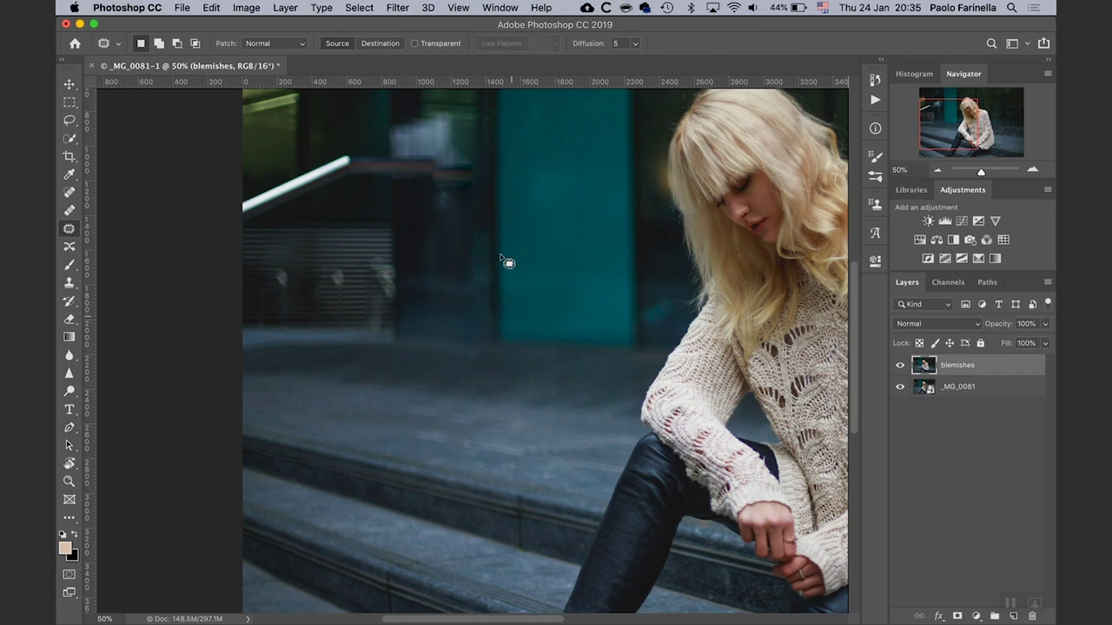
mouse_move(477, 328)
mouse_down()
mouse_move(409, 325)
mouse_move(404, 336)
mouse_move(473, 349)
mouse_move(473, 314)
mouse_up()
key(ctrl+d)
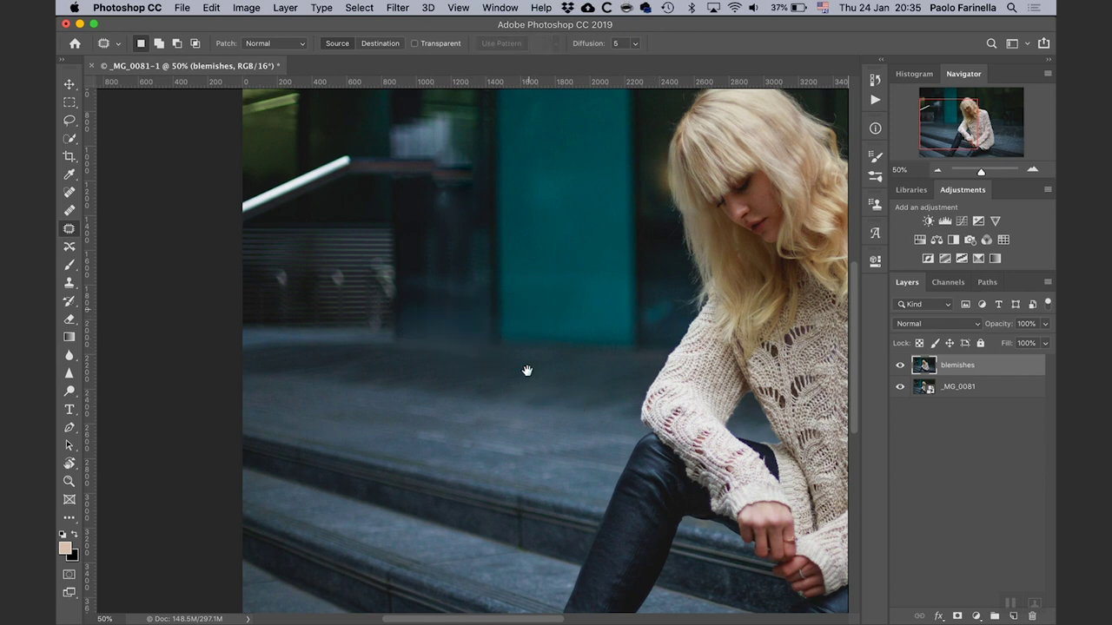
Step: Try patching the leftover end of the horizontal rail near the teal panel with nearby dark glass, and deselect
drag(528, 343, 524, 400)
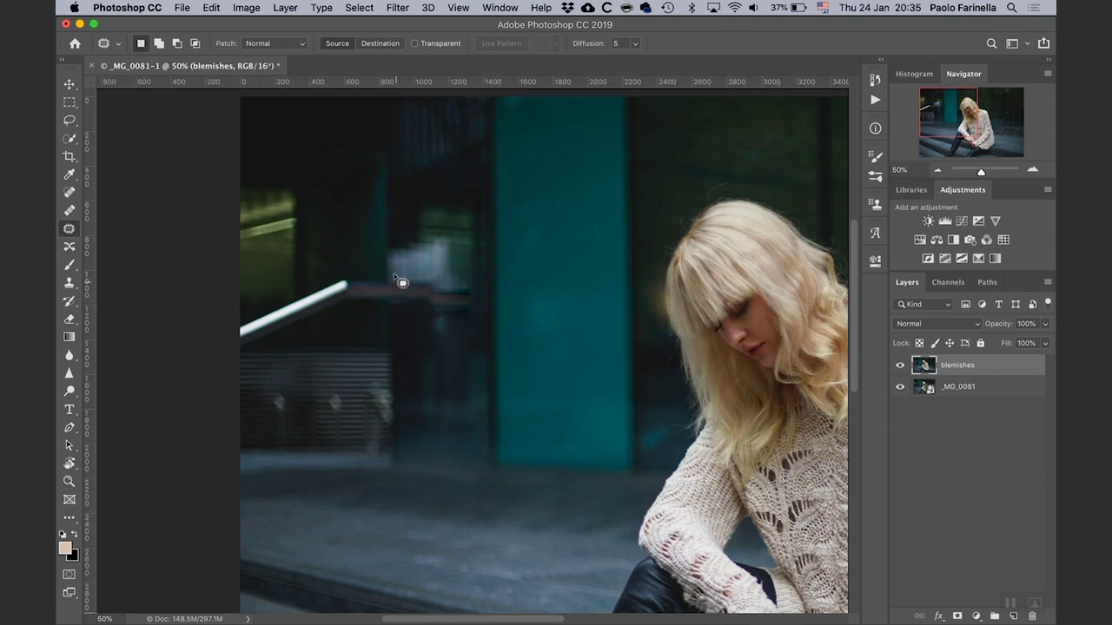
mouse_move(477, 280)
mouse_down()
mouse_move(382, 276)
mouse_move(383, 318)
mouse_move(454, 330)
mouse_move(481, 318)
mouse_move(479, 280)
mouse_move(448, 271)
mouse_up()
drag(443, 369, 456, 382)
key(super+d)
Step: Undo all the patches made on the handrail, back to the complete post
key(super+z)
key(super+z)
key(super+z)
key(super+z)
key(super+z)
key(super+z)
key(super+z)
key(super+z)
key(super+z)
key(super+z)
key(super+z)
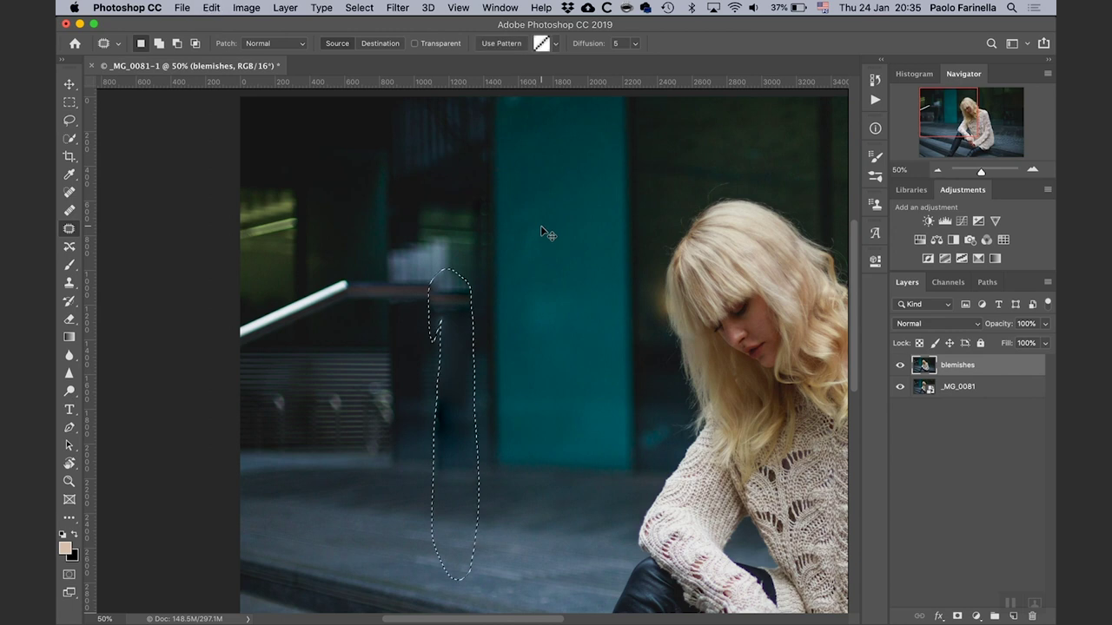
key(super+z)
key(super+z)
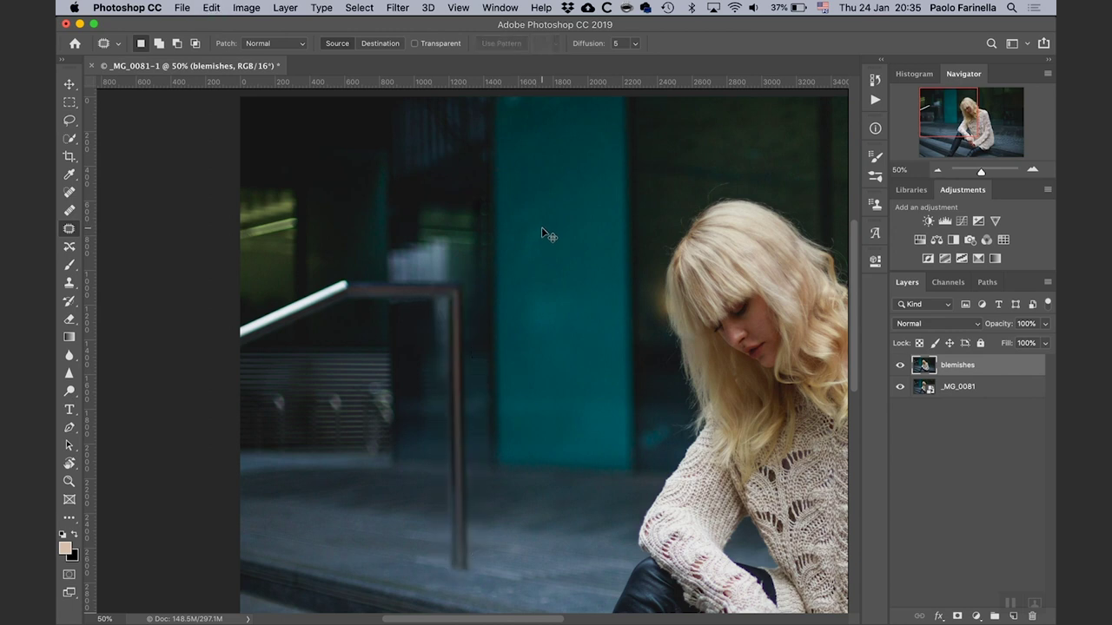
Step: Try a content-aware fill on a loose lasso selection around the whole handrail, and undo the fill
scroll(409, 321, down, 3)
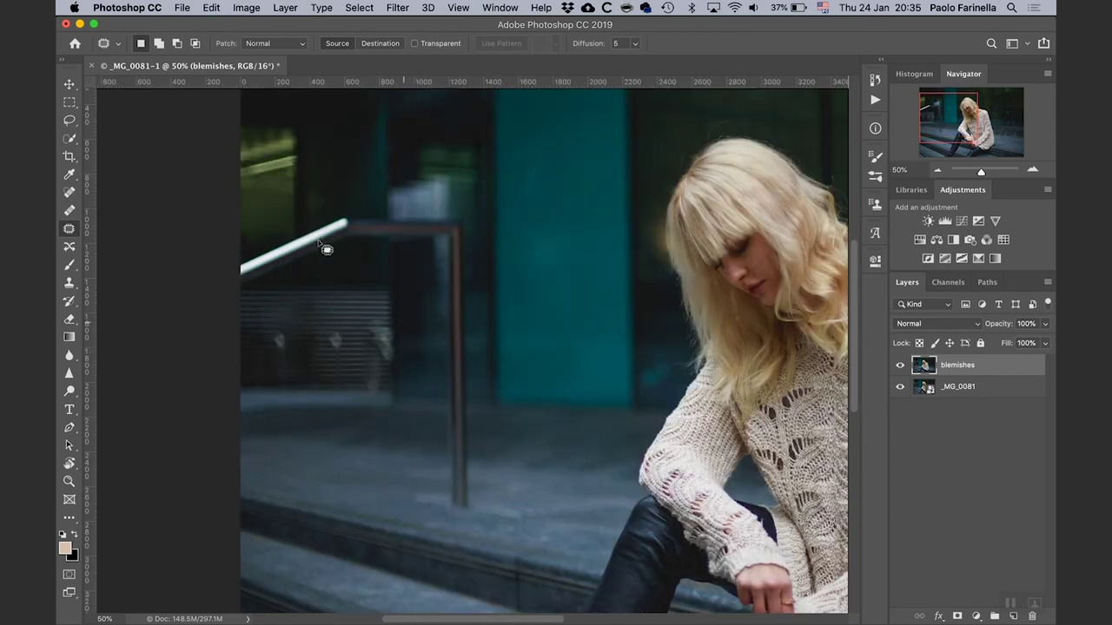
click(68, 121)
click(109, 122)
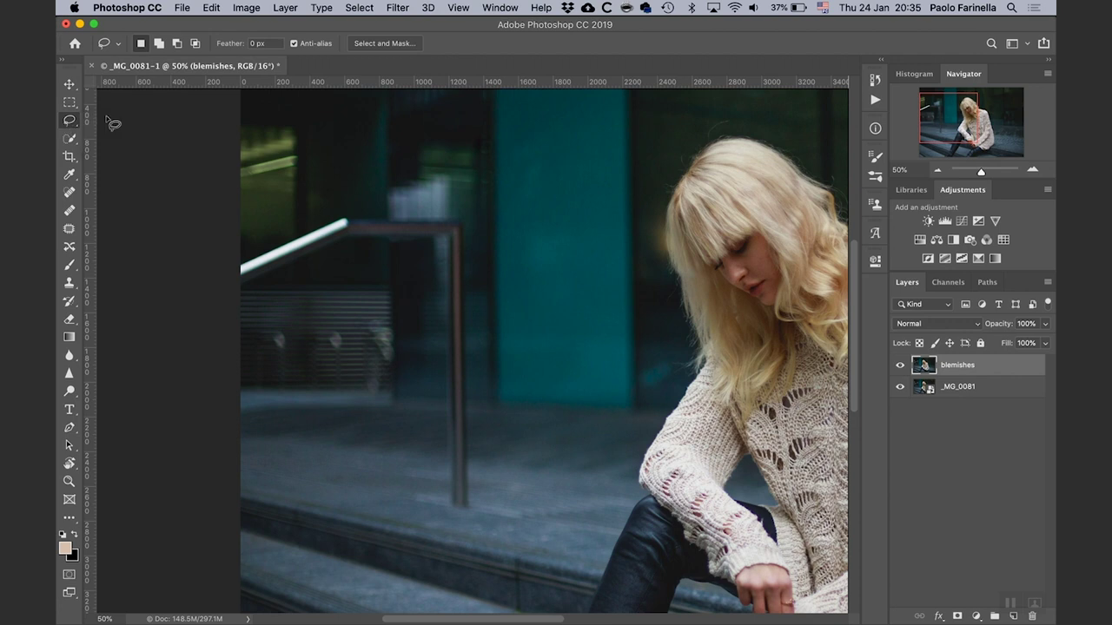
mouse_move(236, 260)
mouse_down()
mouse_move(339, 205)
mouse_move(472, 218)
mouse_move(487, 248)
mouse_move(497, 347)
mouse_move(484, 521)
mouse_move(451, 525)
mouse_move(427, 508)
mouse_move(413, 384)
mouse_move(427, 282)
mouse_move(406, 267)
mouse_move(354, 270)
mouse_move(264, 309)
mouse_move(228, 303)
mouse_up()
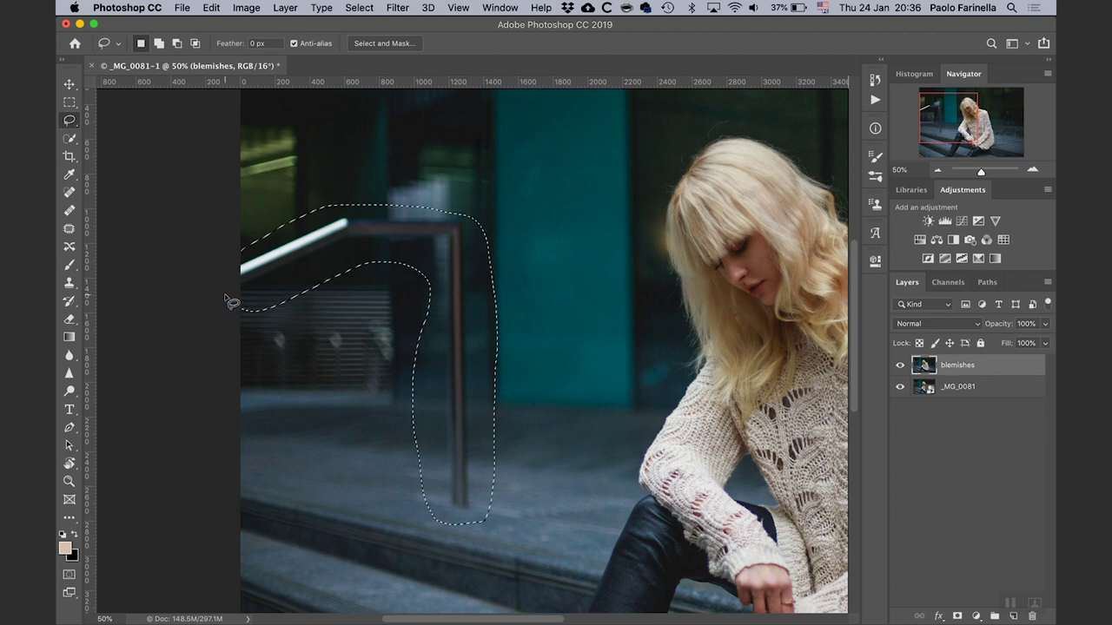
key(shift+BackSpace)
key(Return)
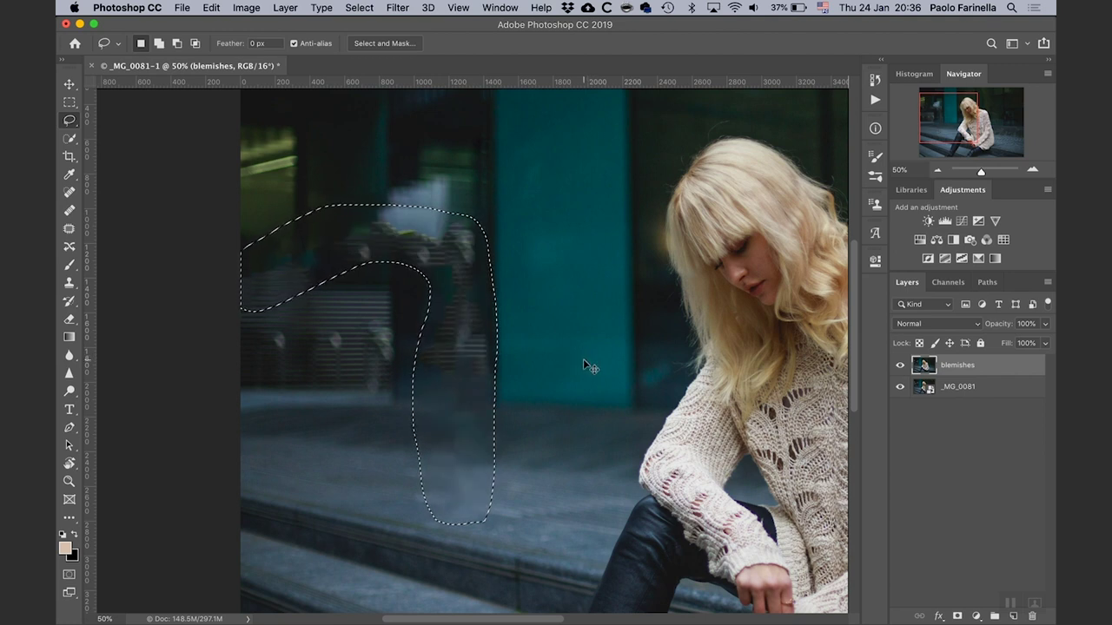
key(super+d)
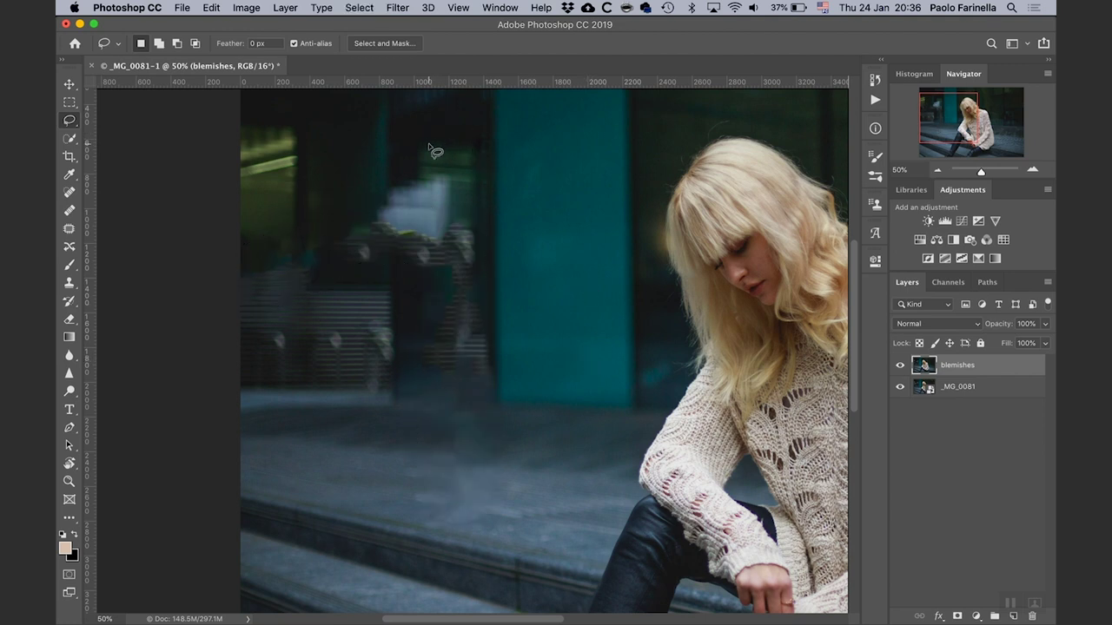
key(super+z)
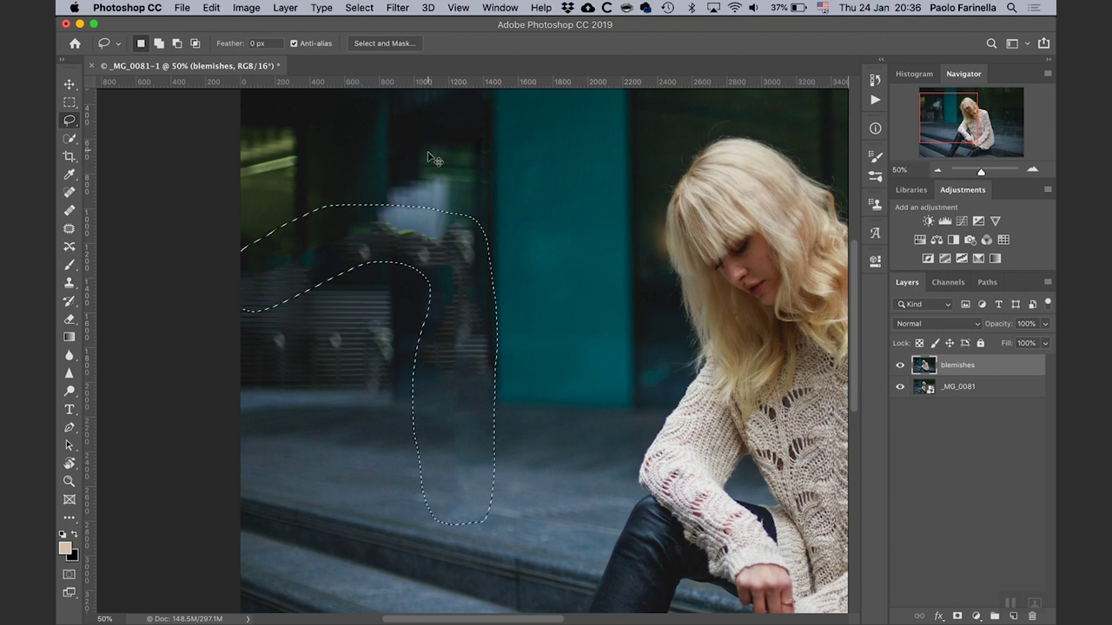
key(super+z)
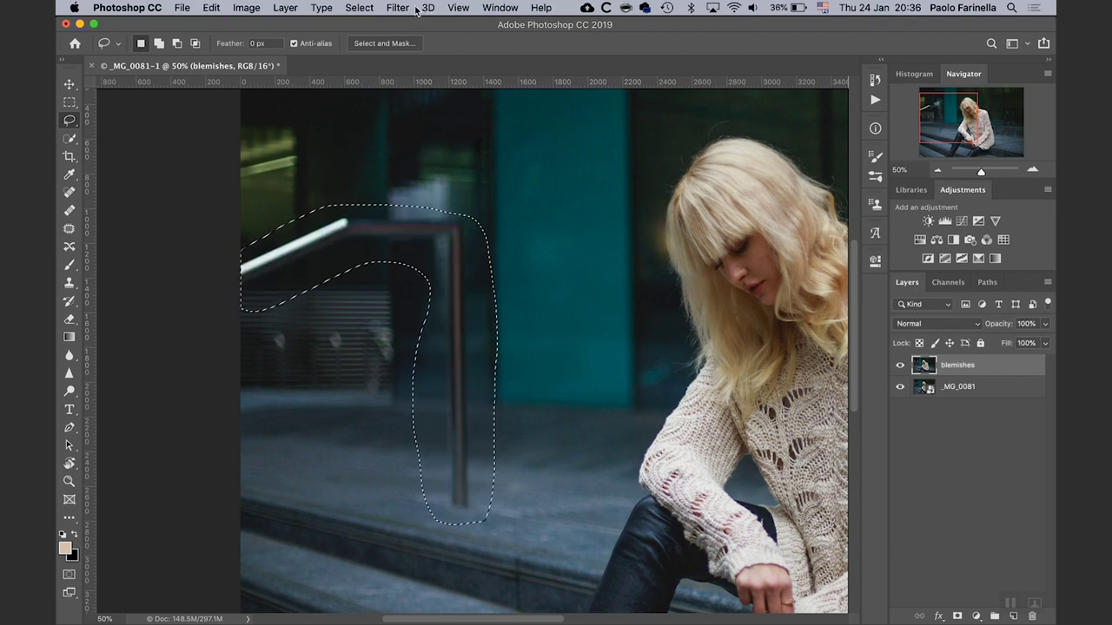
Step: Preview the removal of the loosely selected handrail in the Content-Aware Fill workspace, and leave it without applying
click(540, 6)
text(content)
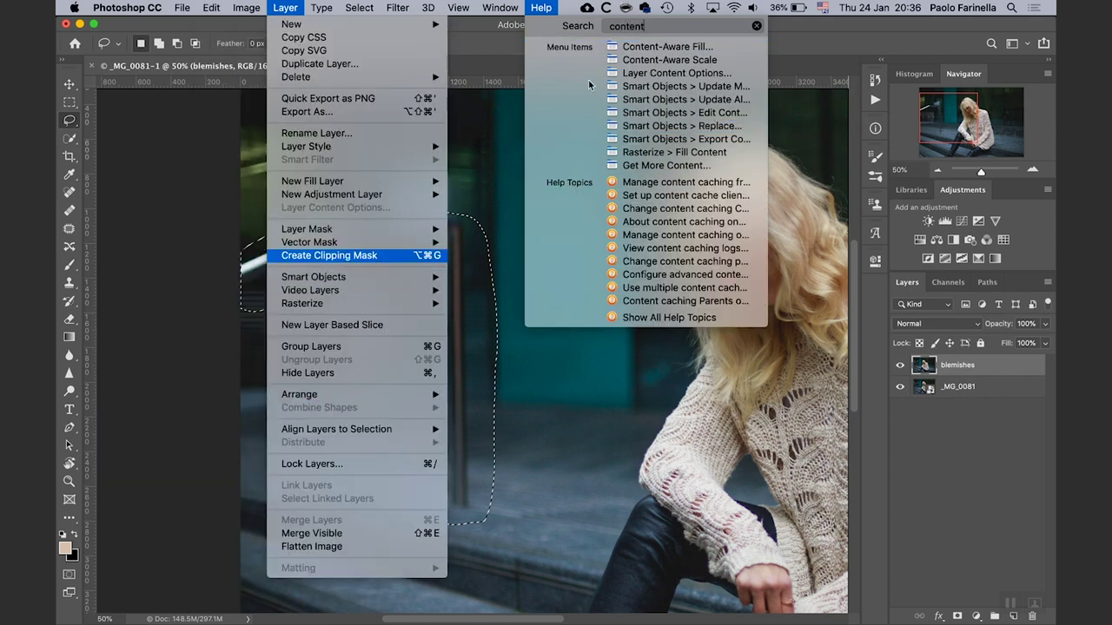
click(660, 50)
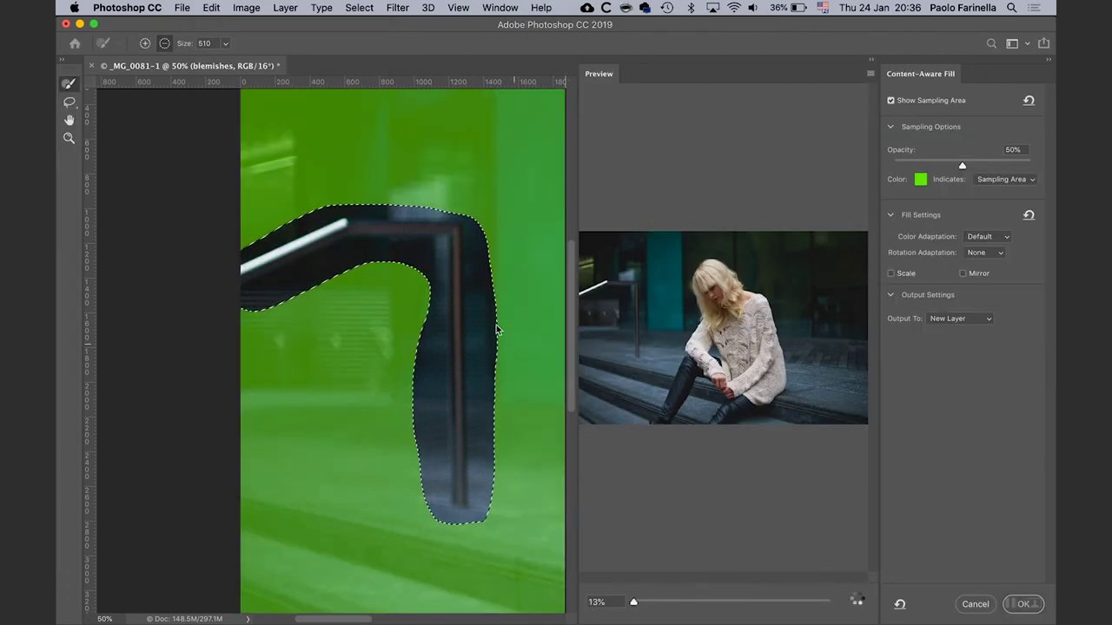
key(super+minus)
key(super+minus)
key(super+minus)
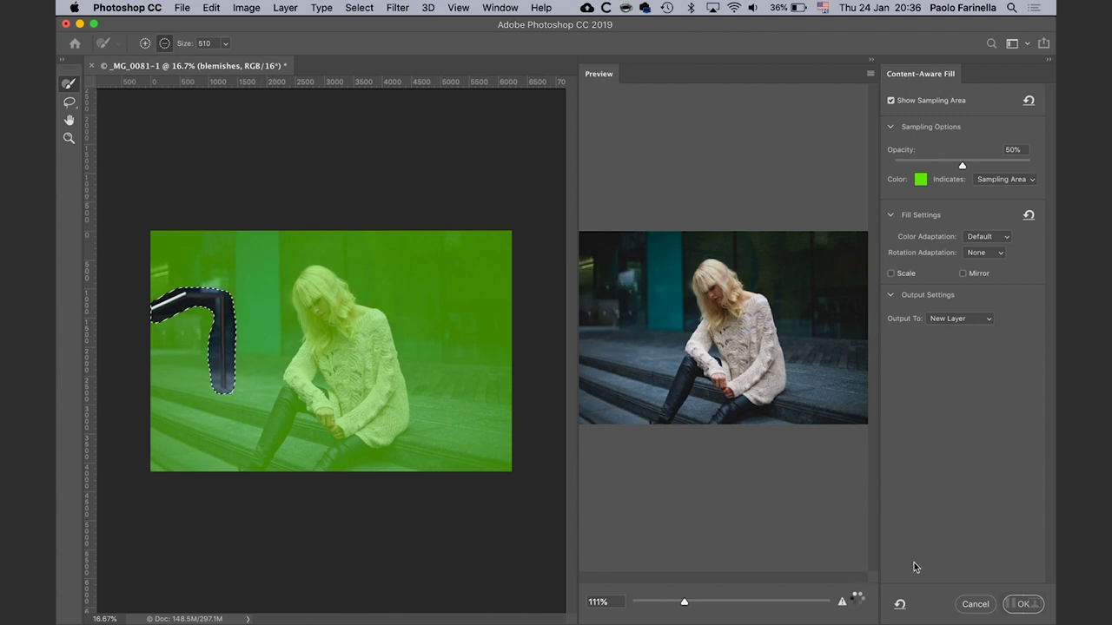
click(968, 603)
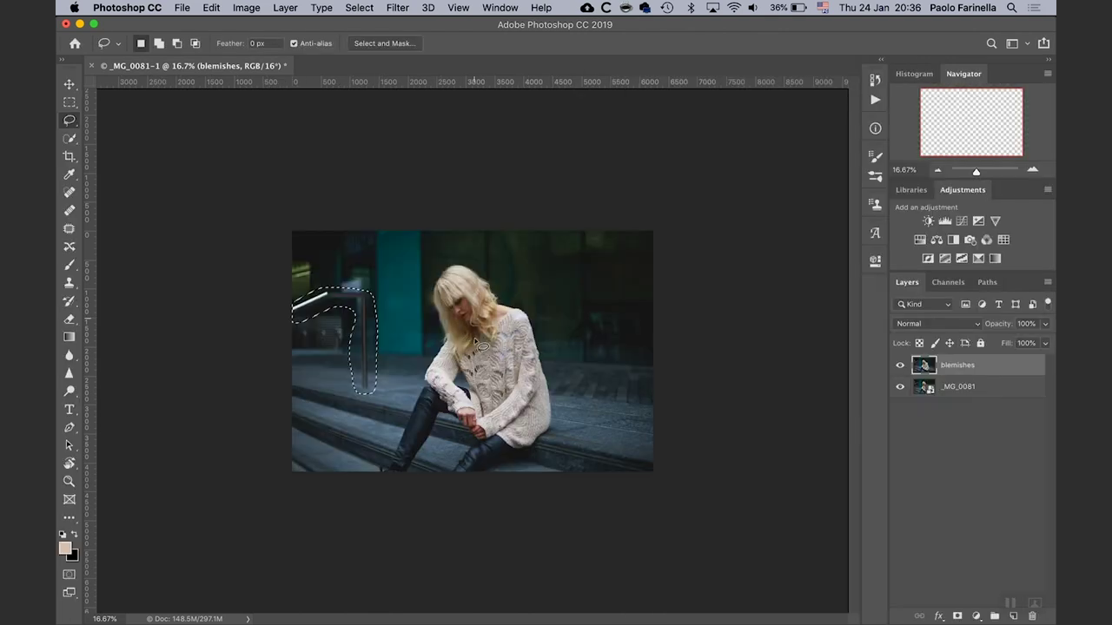
Step: Replace the loose selection with a tighter lasso outline following the sloping rail, horizontal bar and vertical post of the handrail
click(432, 333)
key(super+1)
scroll(434, 366, left, 15)
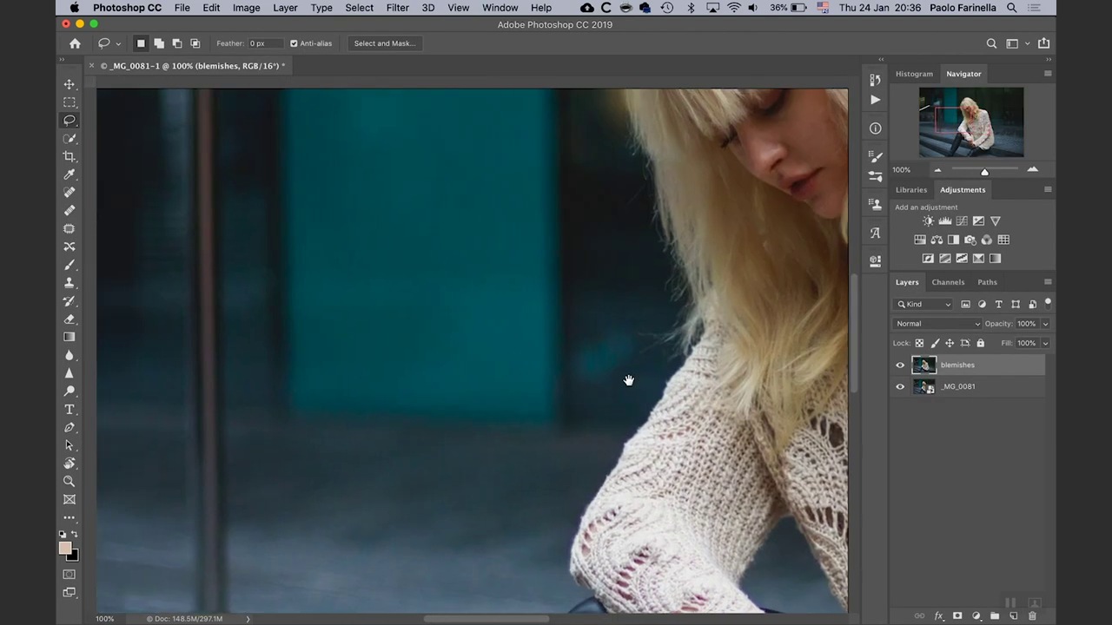
key(super+minus)
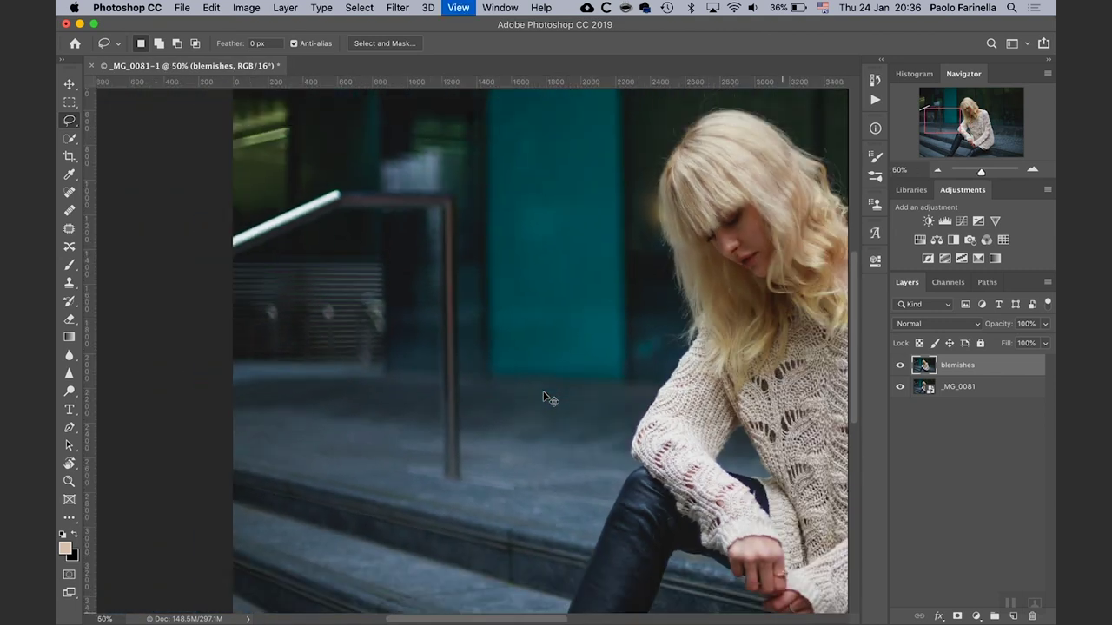
drag(230, 238, 266, 217)
mouse_move(333, 185)
mouse_down()
mouse_move(457, 192)
mouse_move(461, 491)
mouse_move(440, 488)
mouse_move(432, 468)
mouse_move(435, 479)
mouse_move(428, 231)
mouse_move(352, 226)
mouse_move(224, 266)
mouse_up()
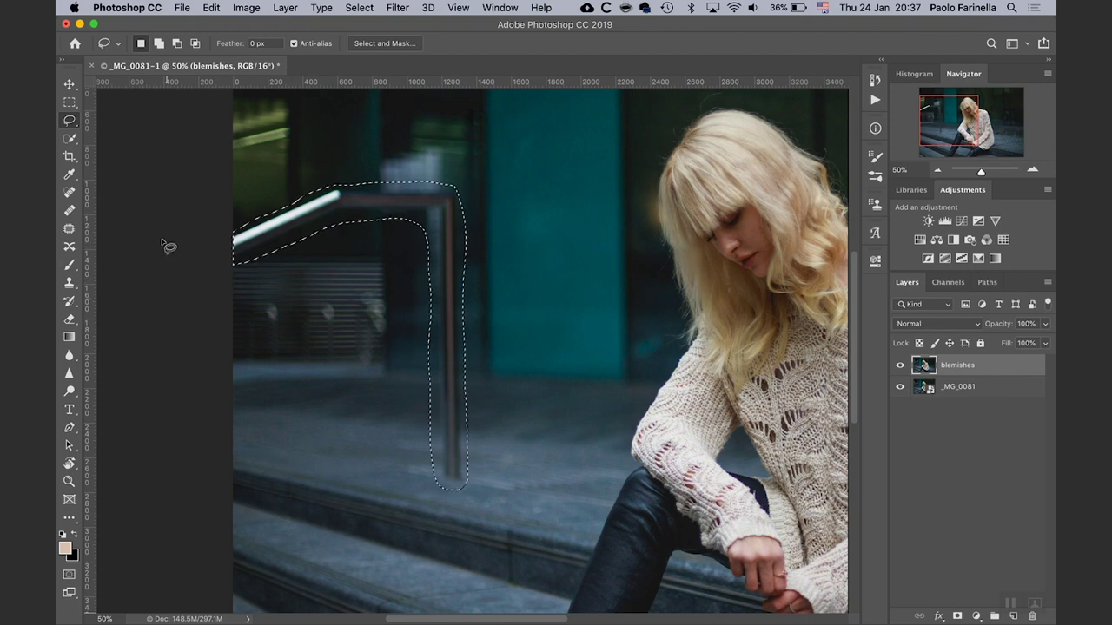
Step: Preview Content-Aware Fill with the tighter handrail selection, and cancel it
click(548, 12)
click(637, 47)
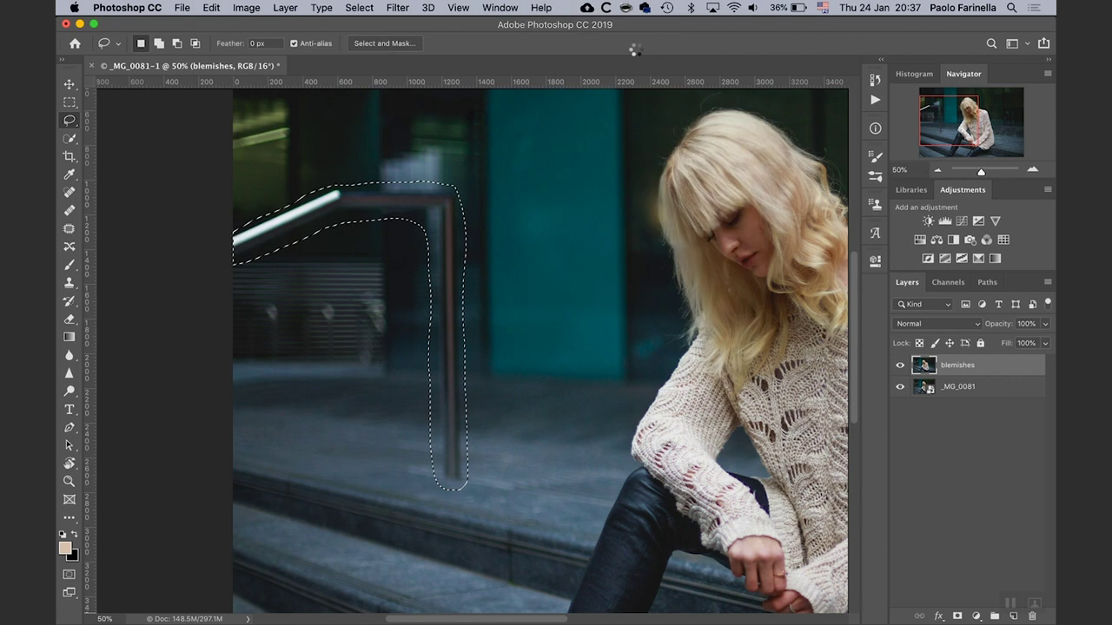
key(super+minus)
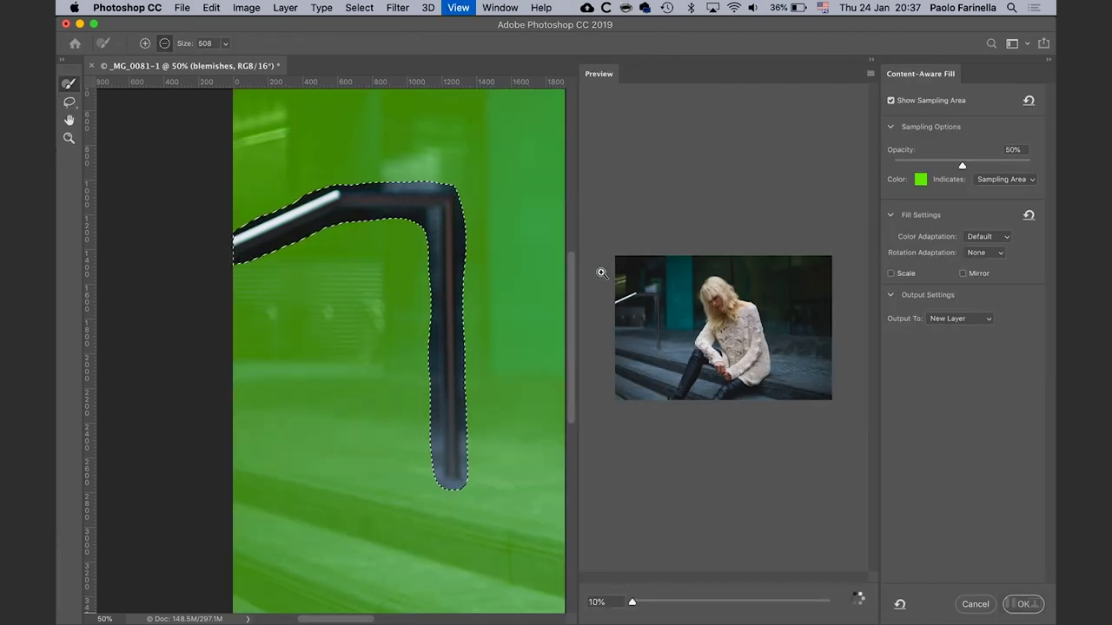
key(super+0)
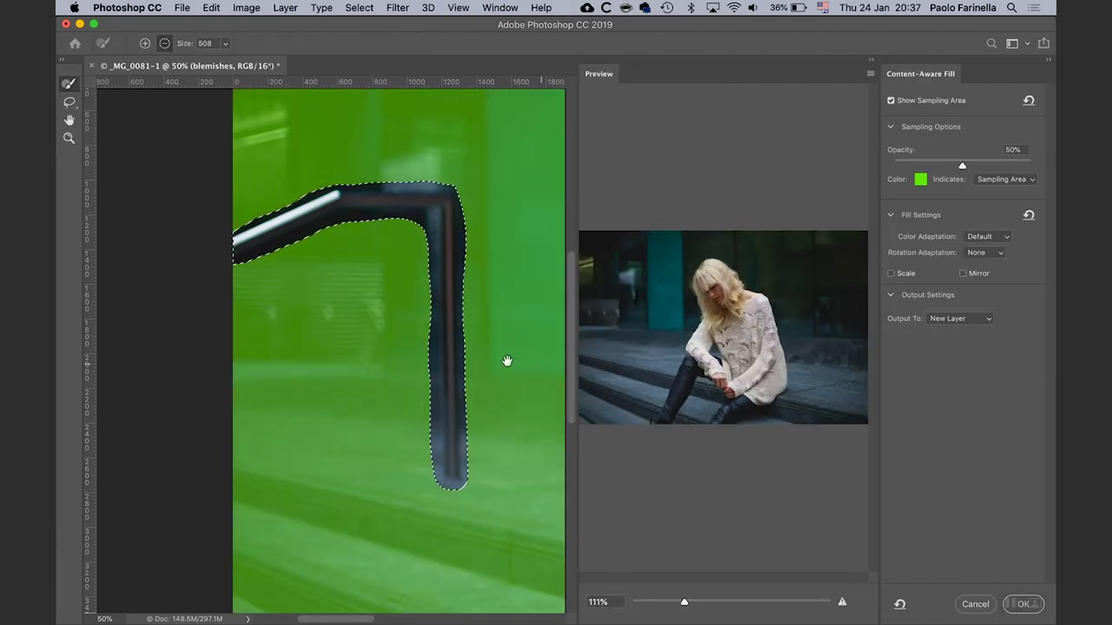
scroll(310, 372, right, 5)
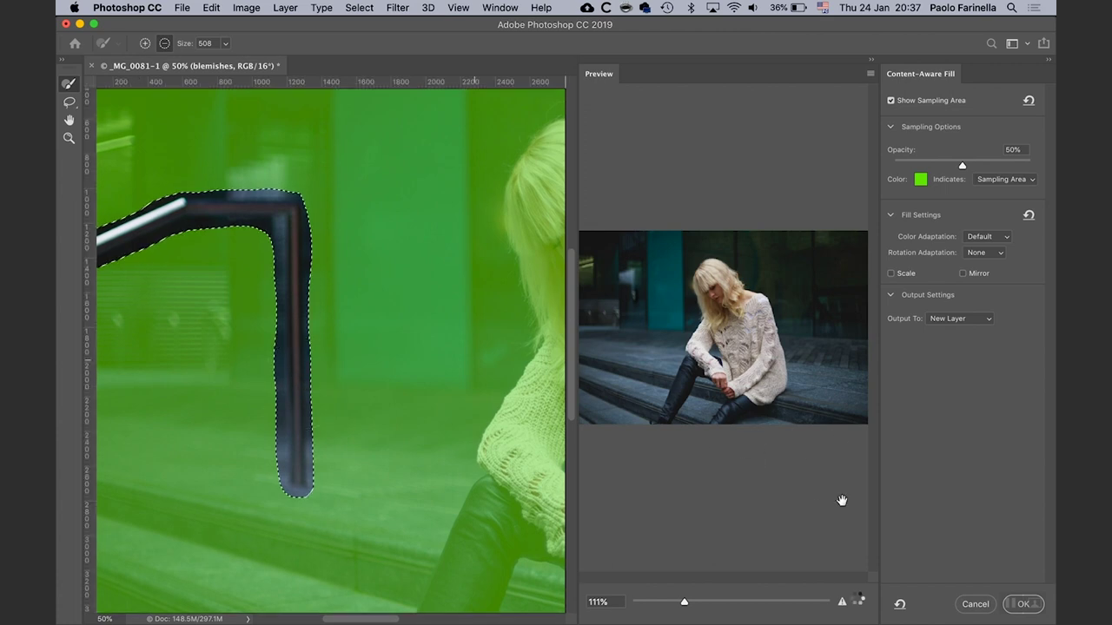
click(982, 608)
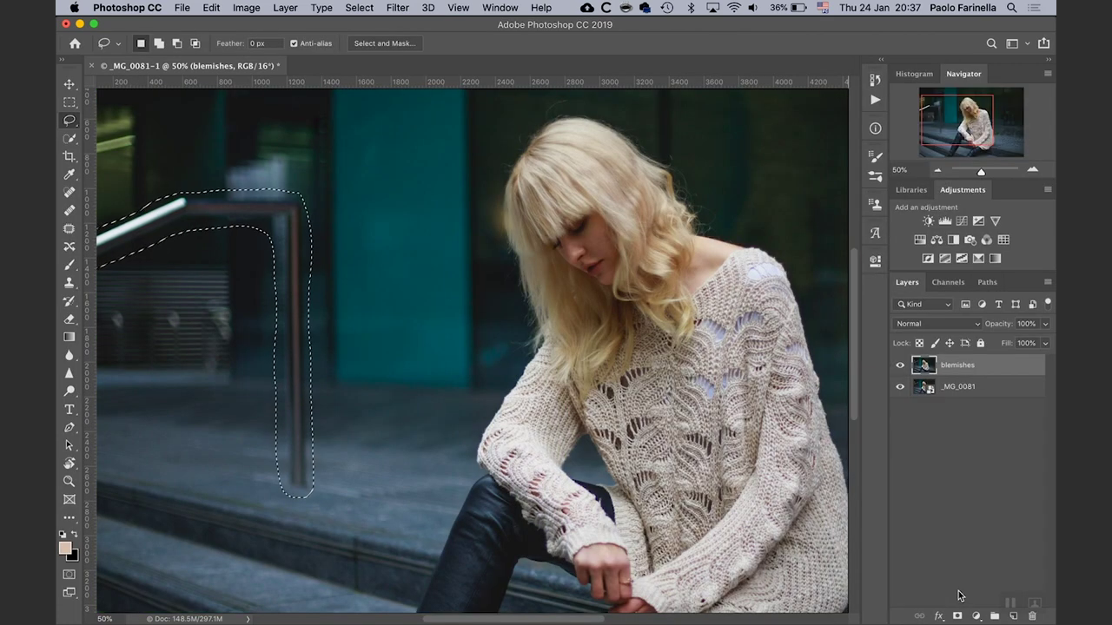
Step: Fill the tight handrail selection directly on the blemishes layer with content-aware background, and deselect
key(shift+BackSpace)
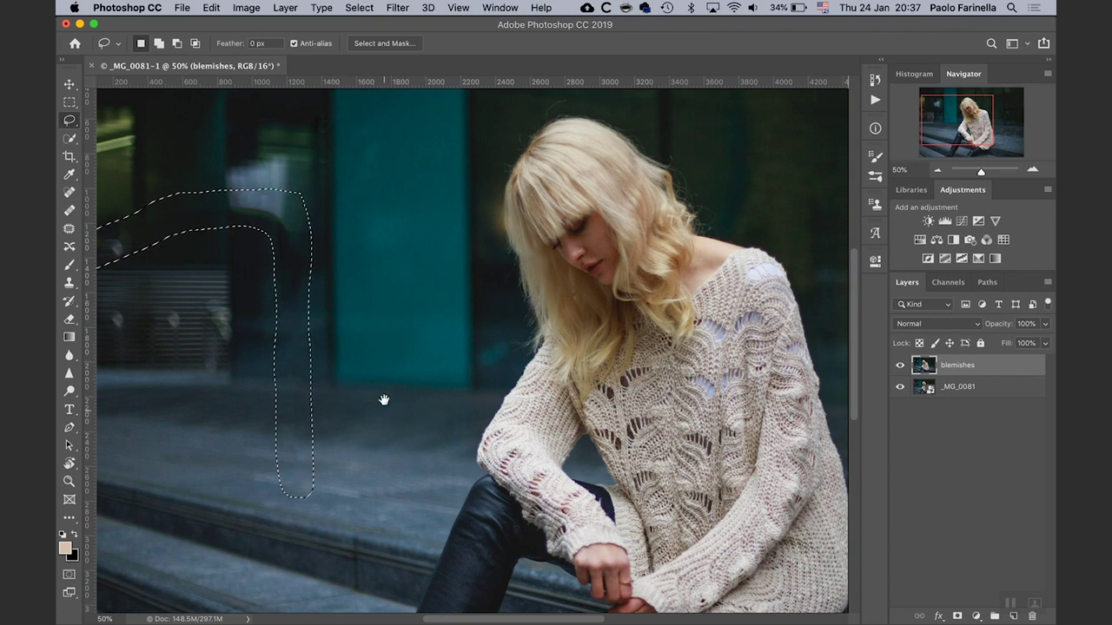
scroll(583, 383, left, 5)
key(super+d)
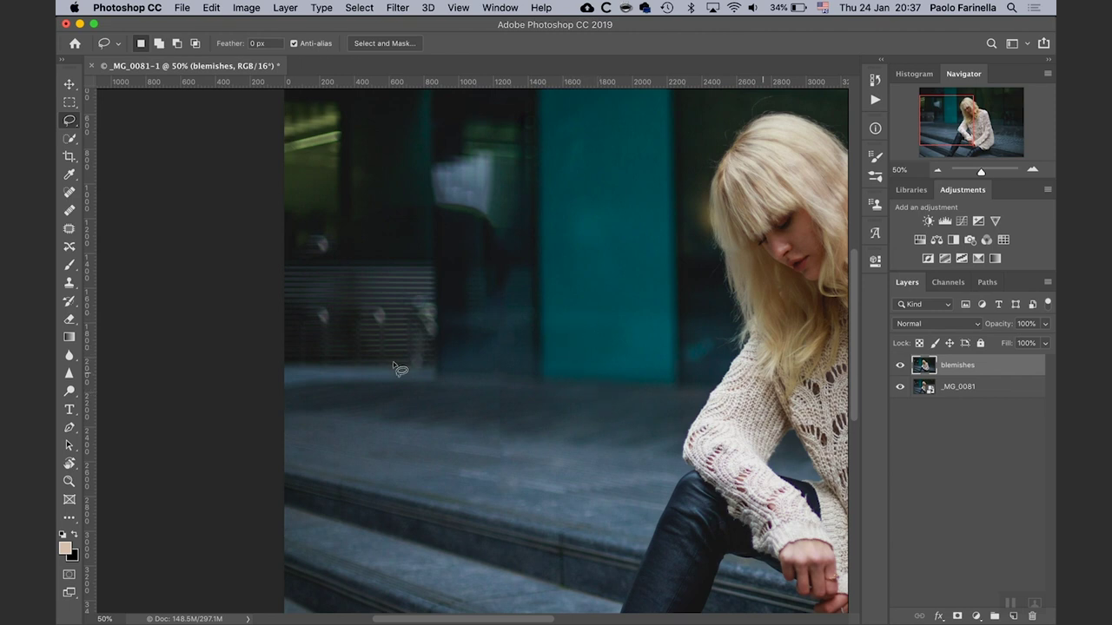
mouse_move(445, 470)
mouse_down()
mouse_move(466, 492)
mouse_move(459, 457)
mouse_move(447, 467)
mouse_up()
drag(492, 400, 537, 433)
mouse_move(492, 469)
mouse_down()
mouse_move(506, 442)
mouse_move(521, 483)
mouse_up()
click(506, 426)
drag(509, 439, 534, 408)
click(539, 412)
scroll(498, 374, up, 3)
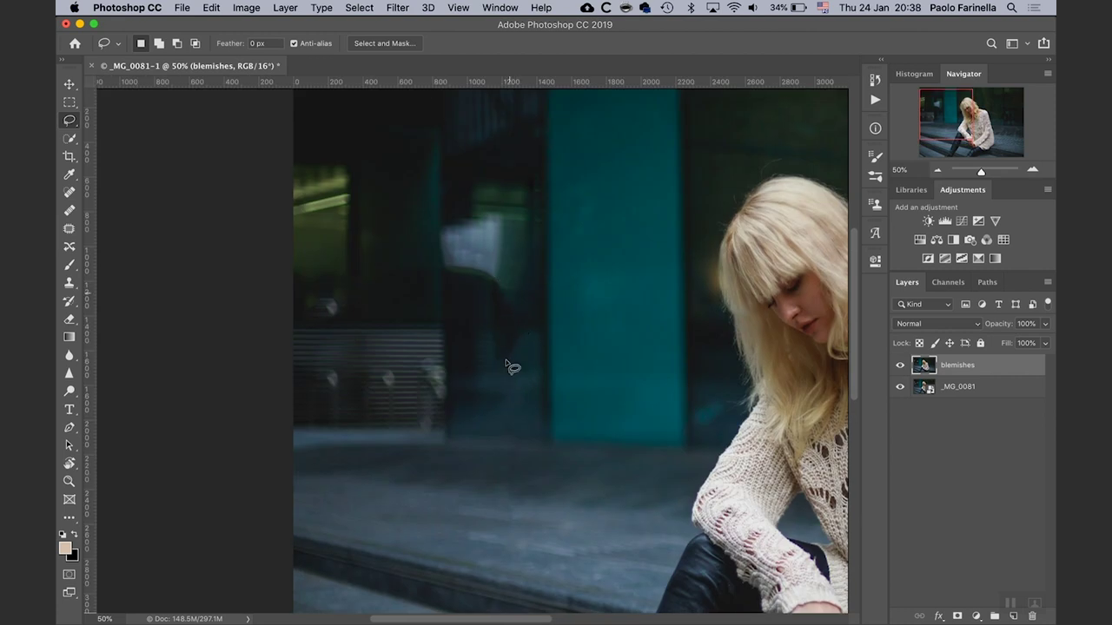
Step: Heal the post's traces on the floor below the glass with the Healing Brush, sampling clean floor beside them
click(69, 211)
scroll(585, 486, down, 3)
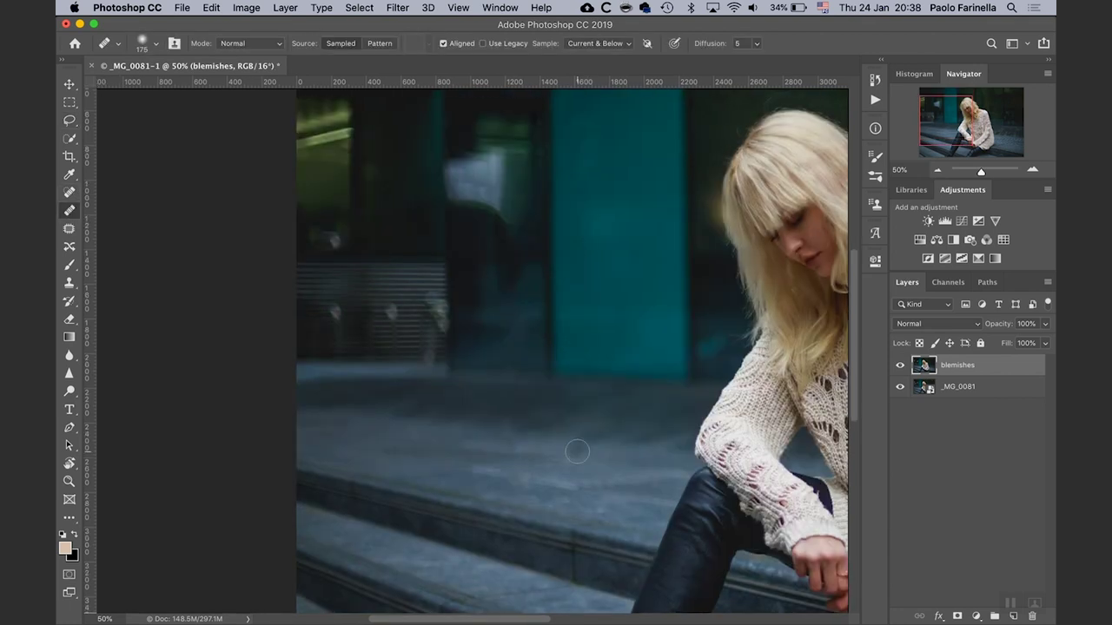
key(super+equal)
key(super+equal)
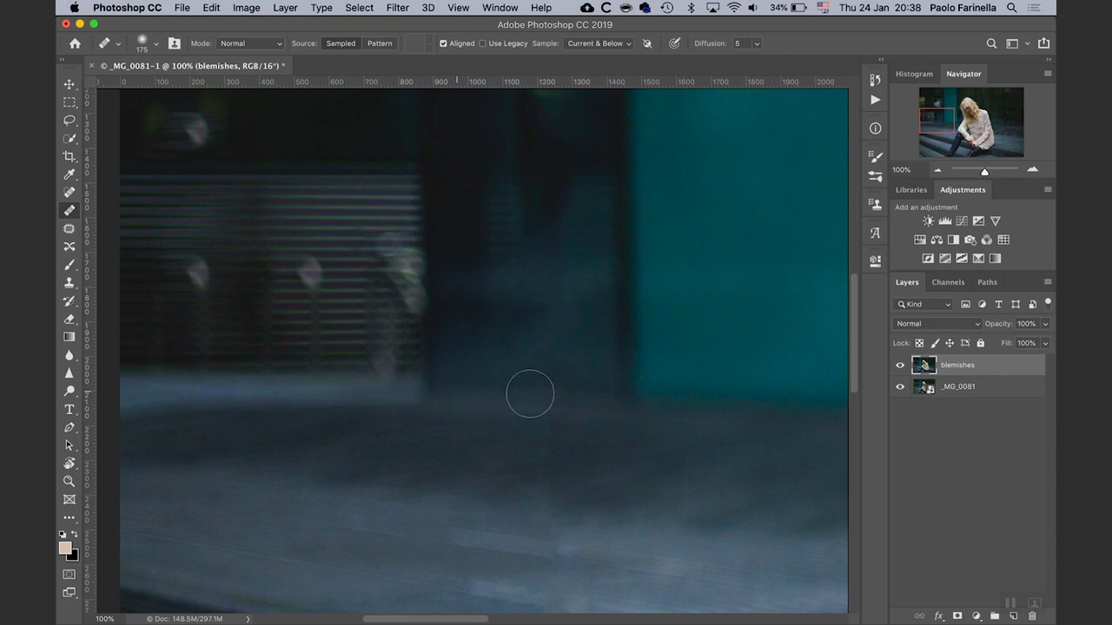
drag(539, 393, 547, 401)
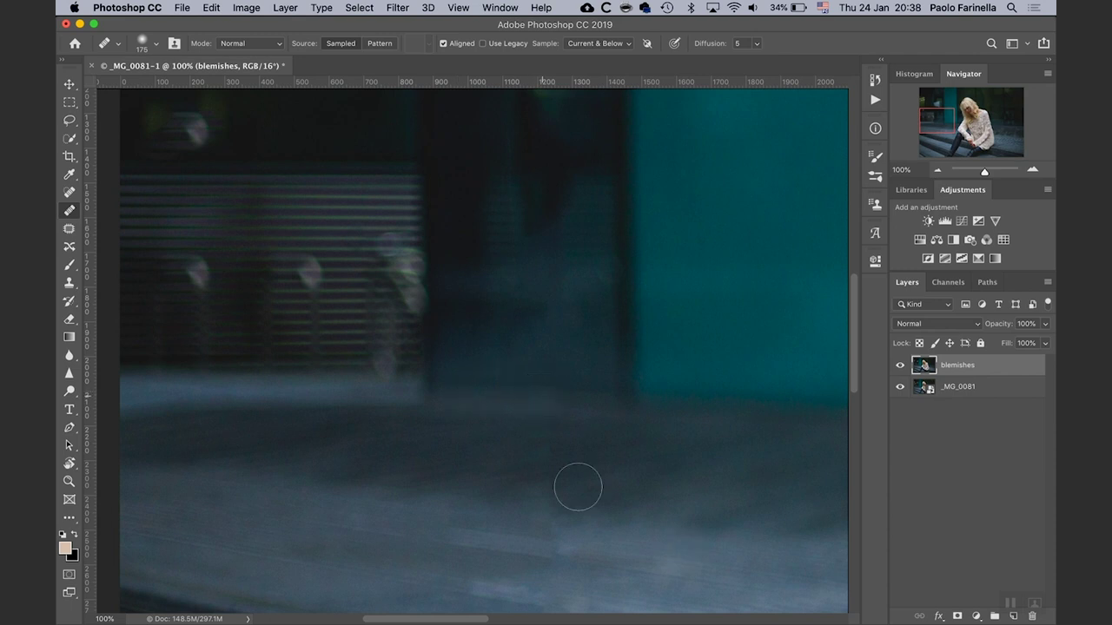
alt+click(594, 438)
drag(547, 443, 548, 473)
Step: Heal the dark fill residue in the glass between the louvred panel and the teal panel, and fit the image in view
scroll(539, 442, up, 5)
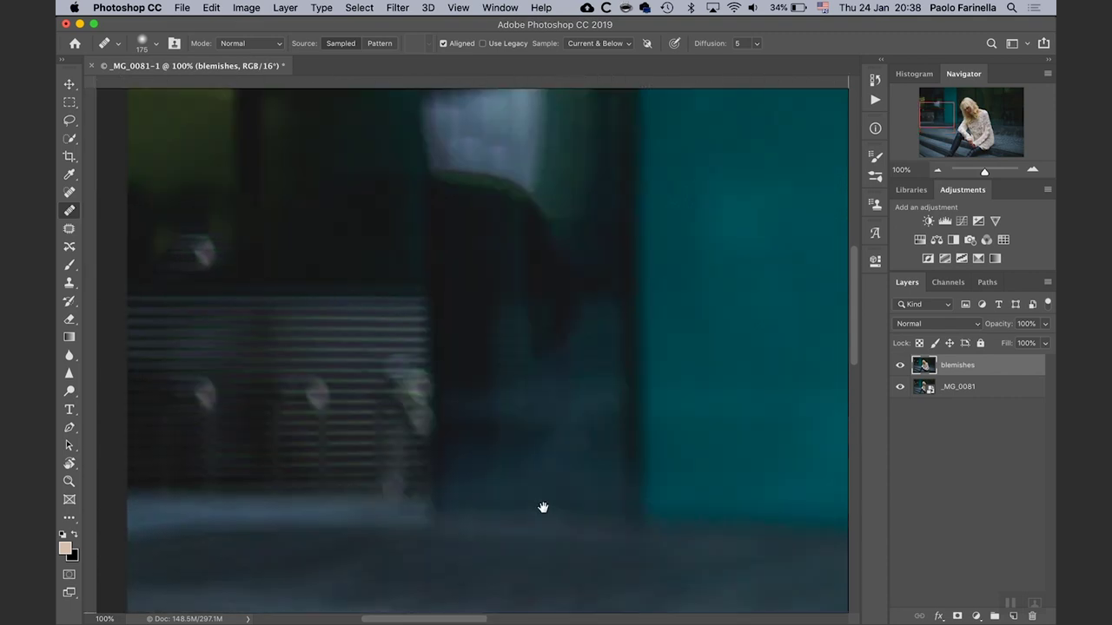
scroll(544, 481, up, 3)
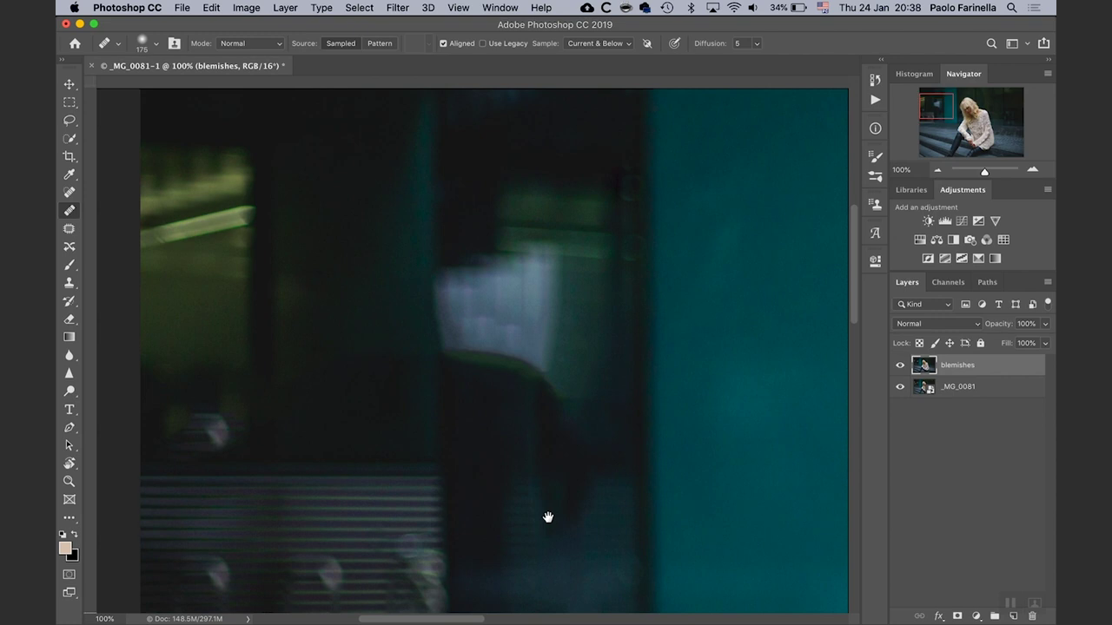
scroll(646, 412, left, 5)
scroll(566, 414, down, 2)
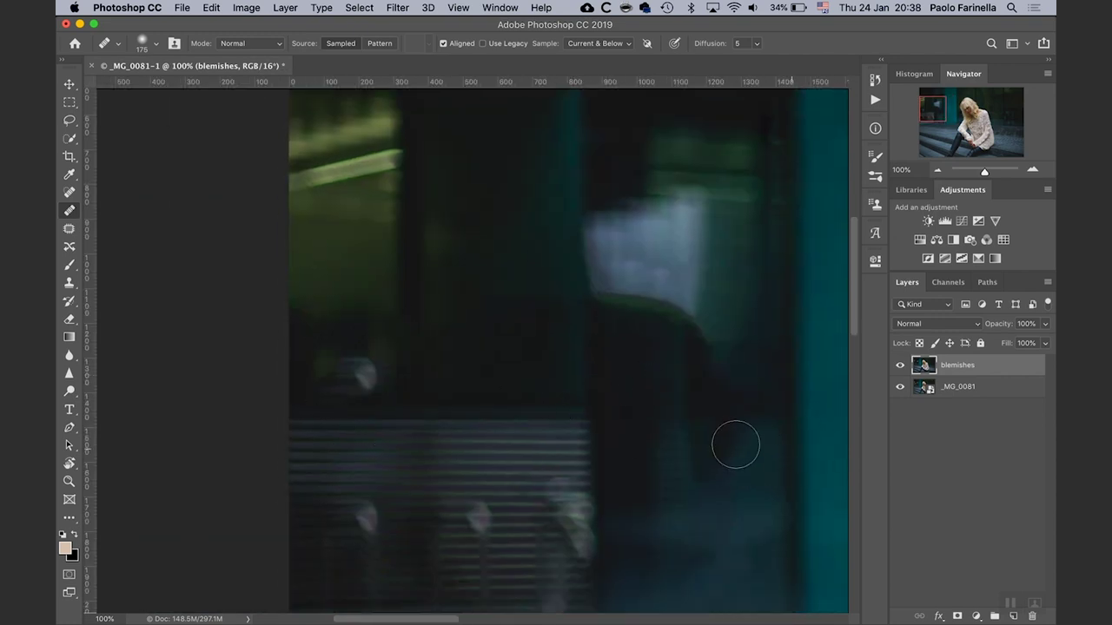
drag(724, 474, 644, 521)
key(super+r)
key(super+minus)
key(super+0)
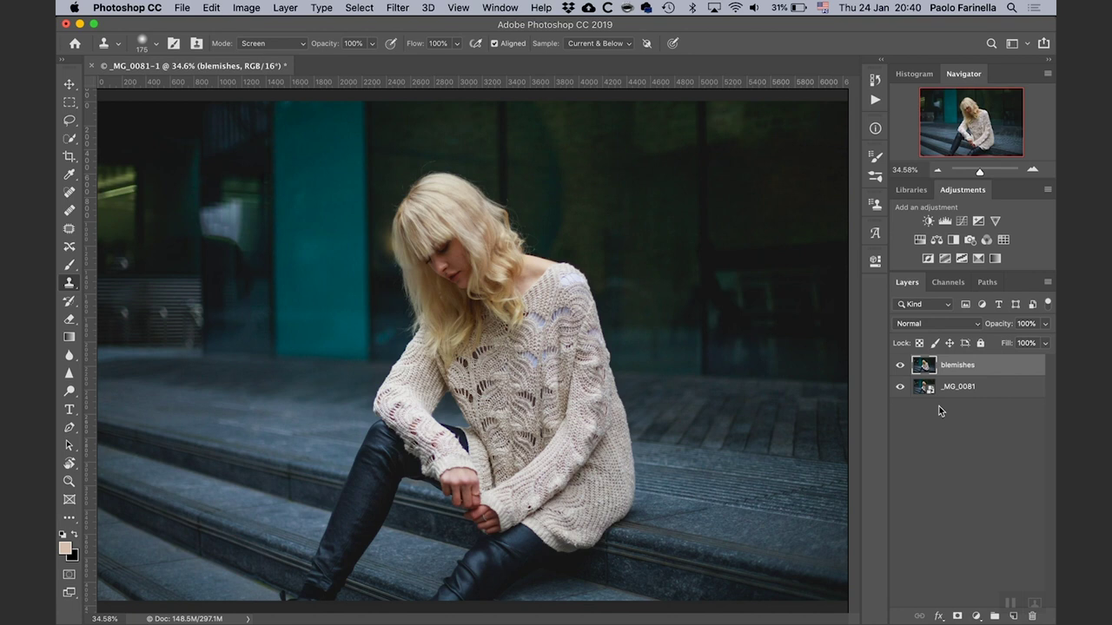
Step: Examine the retouched glass area beside the teal panel up close and in the whole image
click(939, 411)
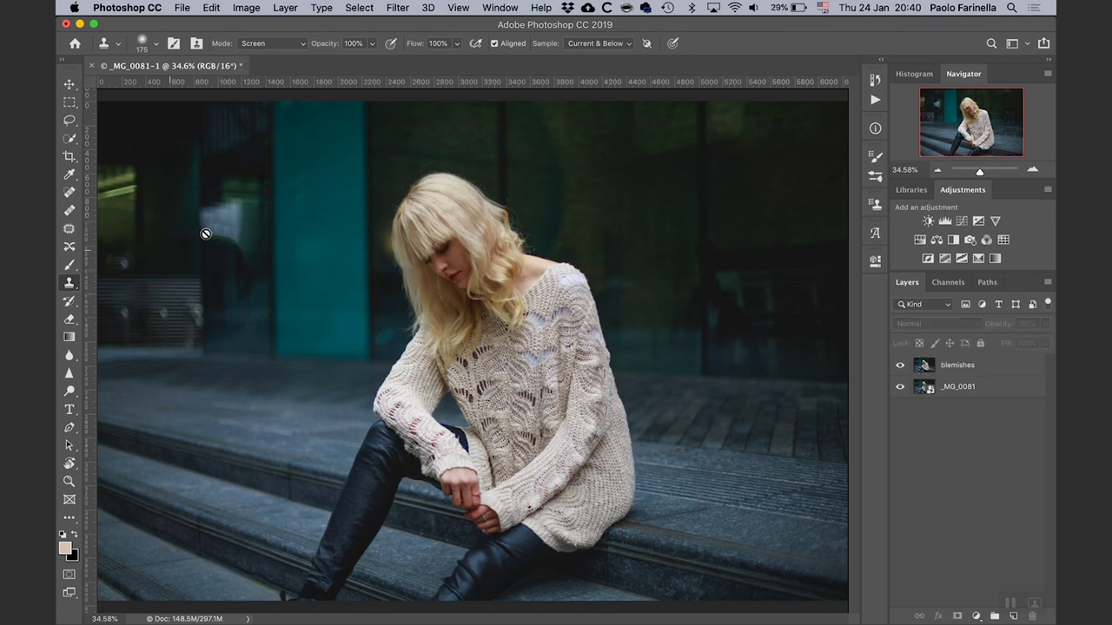
key(z)
drag(268, 256, 290, 264)
key(super+plus)
key(super+plus)
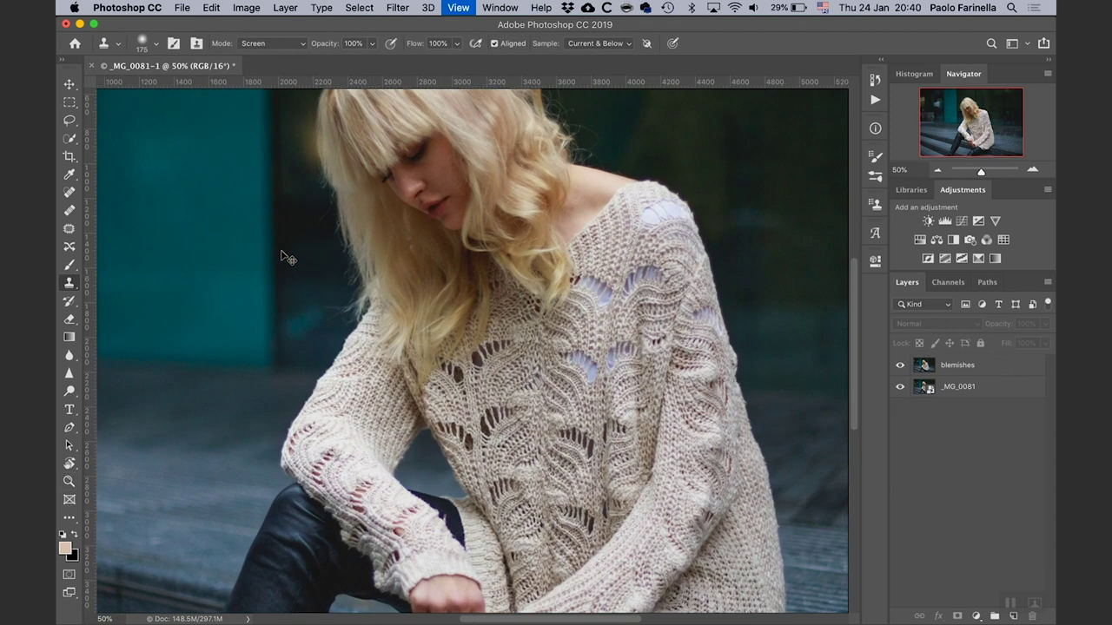
drag(226, 311, 495, 484)
key(super+r)
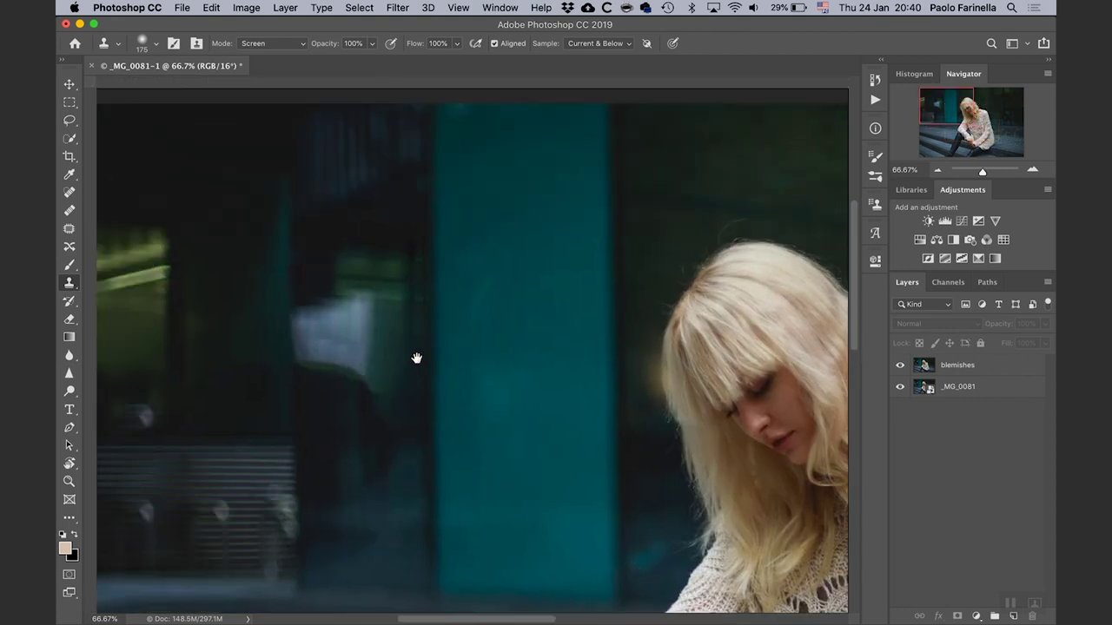
key(super+0)
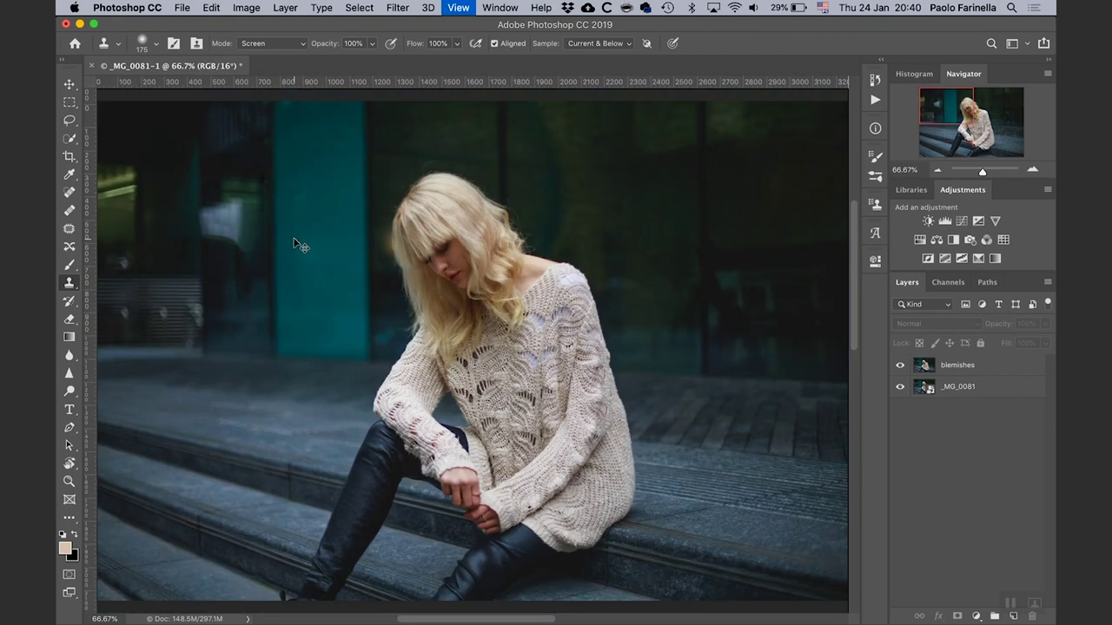
Step: Duplicate the blemishes layer and turn the copy into a desaturated, auto-toned black-and-white version
click(923, 364)
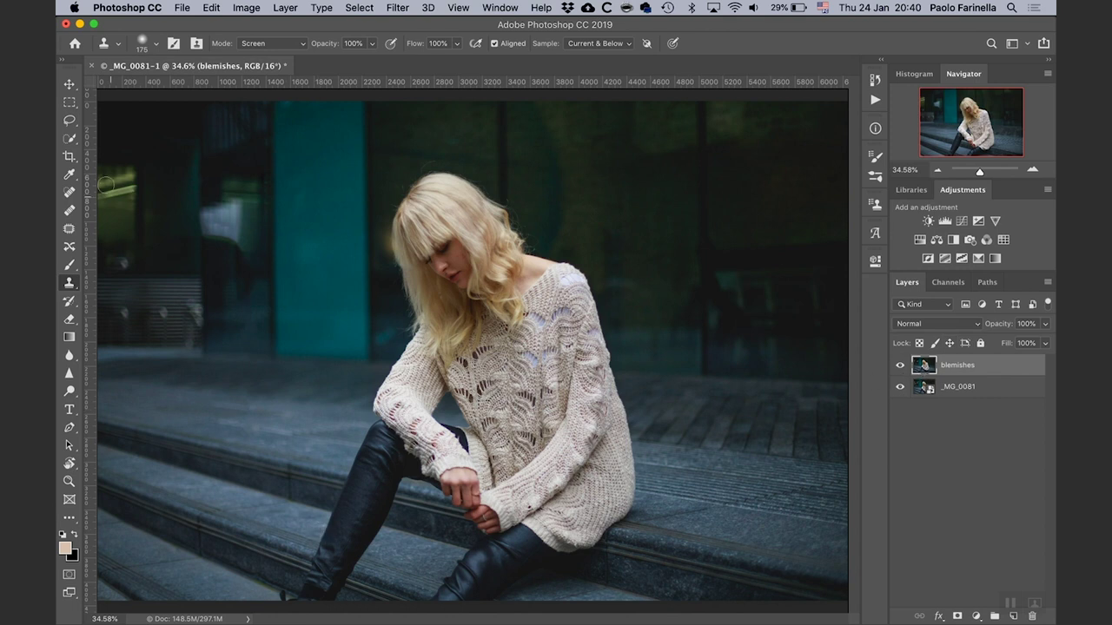
click(77, 145)
click(107, 139)
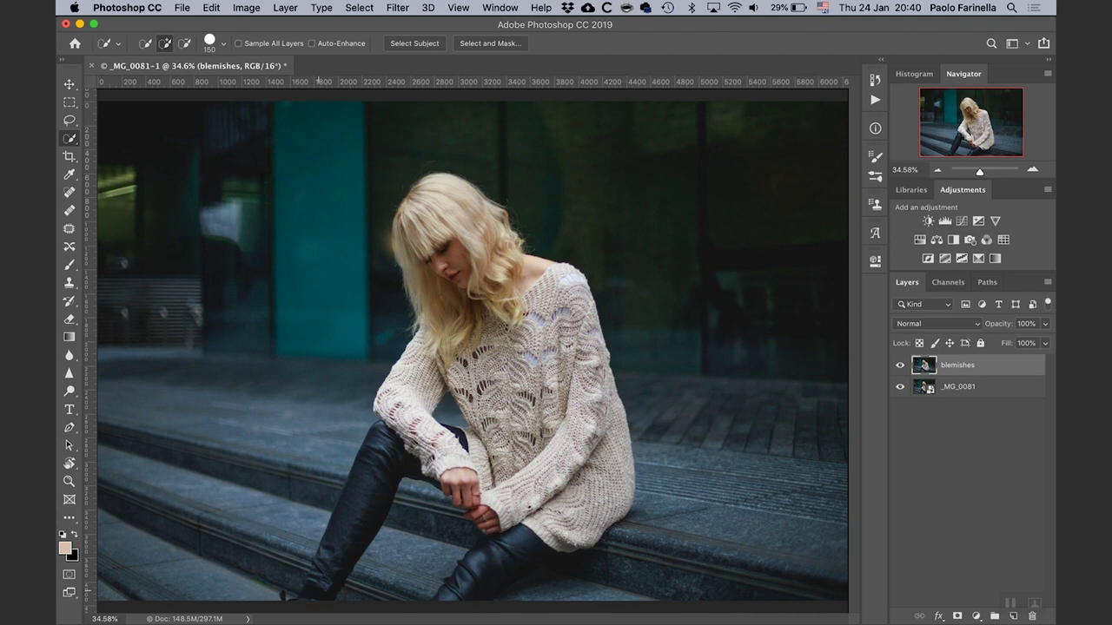
key(super+j)
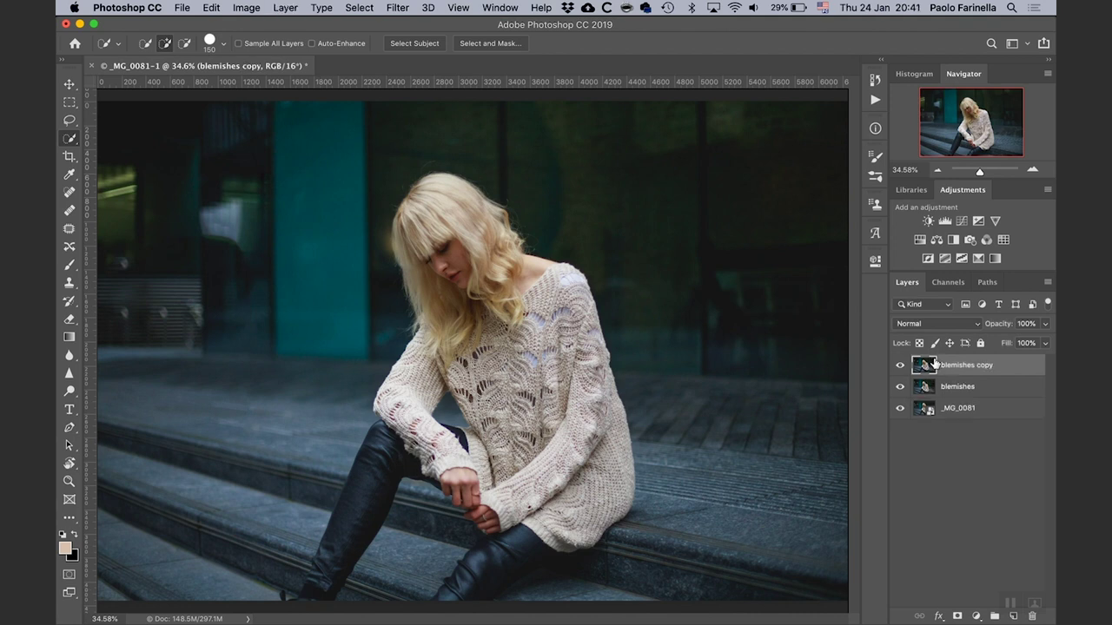
key(super+shift+u)
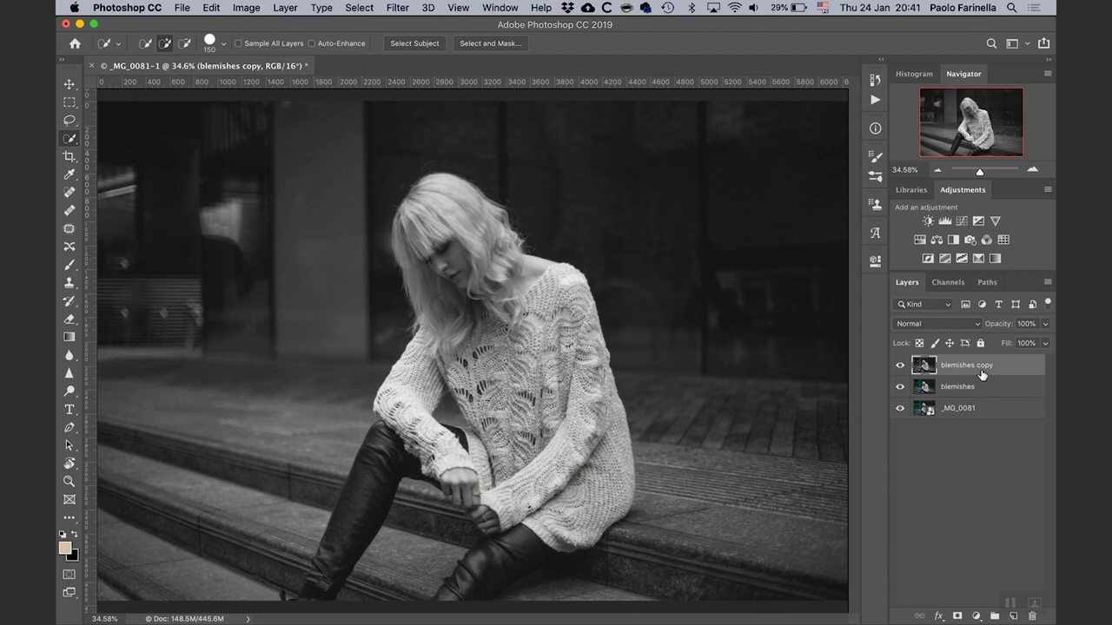
key(shift+super+l)
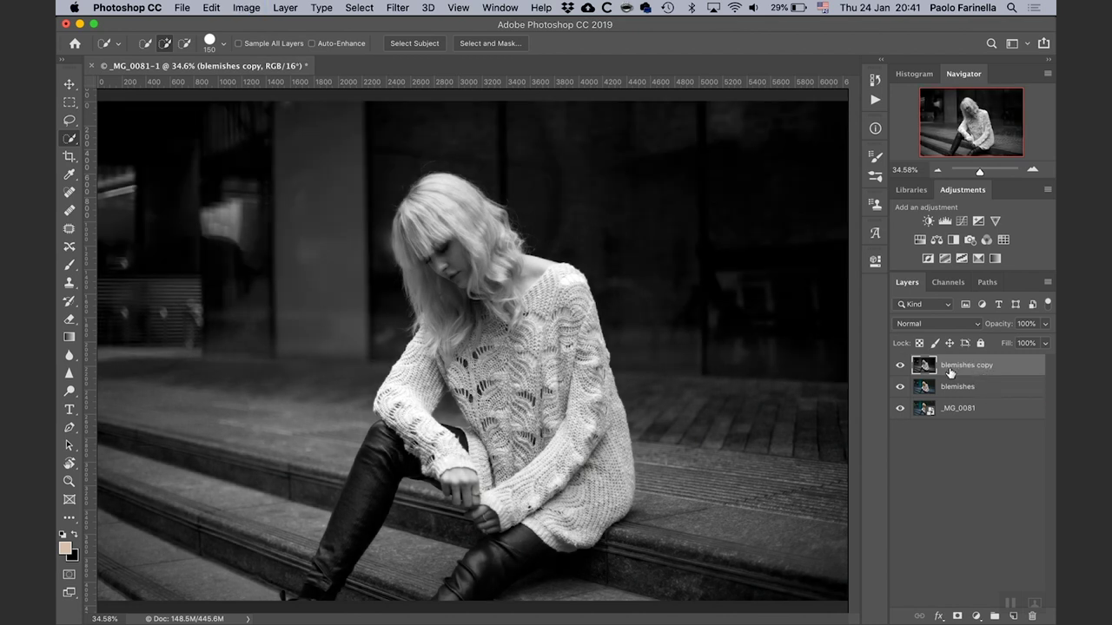
Step: Boost the black-and-white copy's contrast with Levels, keeping black input at 0 and setting white input to 126
key(super+l)
drag(717, 233, 737, 230)
drag(892, 233, 832, 234)
drag(737, 231, 716, 235)
drag(831, 231, 802, 234)
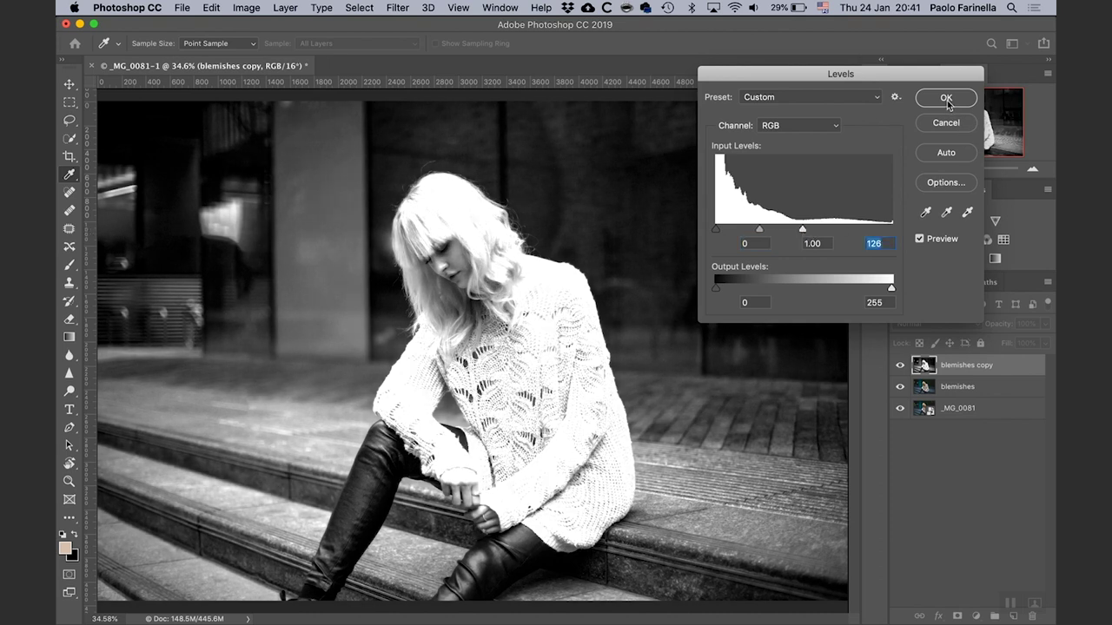
key(Return)
Step: Select the seated woman, from her boots up through the sweater and hair, with the Quick Selection tool
key(w)
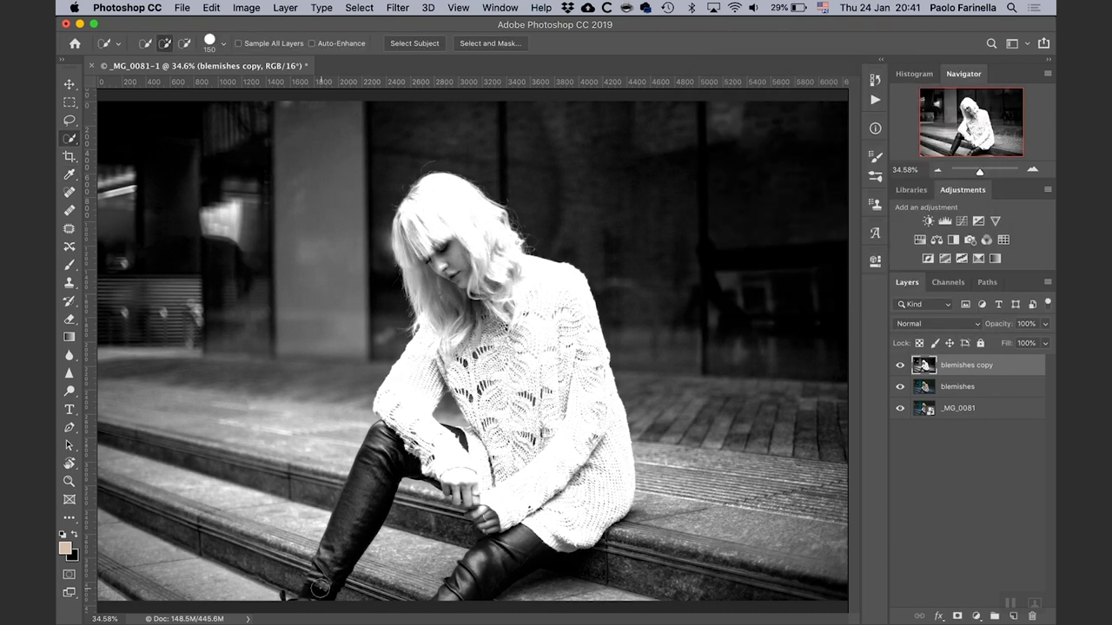
mouse_move(331, 559)
mouse_down()
mouse_move(409, 423)
mouse_move(441, 261)
mouse_move(422, 230)
mouse_move(424, 206)
mouse_move(433, 198)
mouse_move(464, 222)
mouse_move(491, 272)
mouse_move(536, 299)
mouse_up()
mouse_move(576, 388)
mouse_down()
mouse_move(556, 538)
mouse_move(508, 512)
mouse_move(521, 531)
mouse_move(464, 580)
mouse_move(358, 589)
mouse_move(391, 521)
mouse_move(421, 504)
mouse_move(469, 547)
mouse_move(610, 549)
mouse_move(537, 600)
mouse_move(614, 592)
mouse_up()
key(alt)
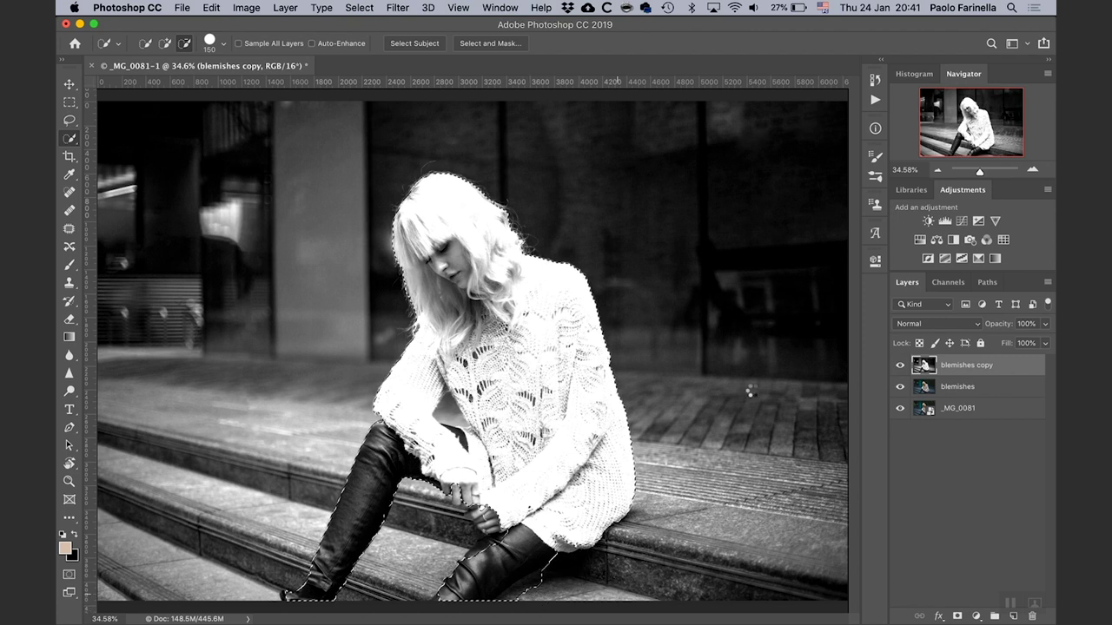
key(alt)
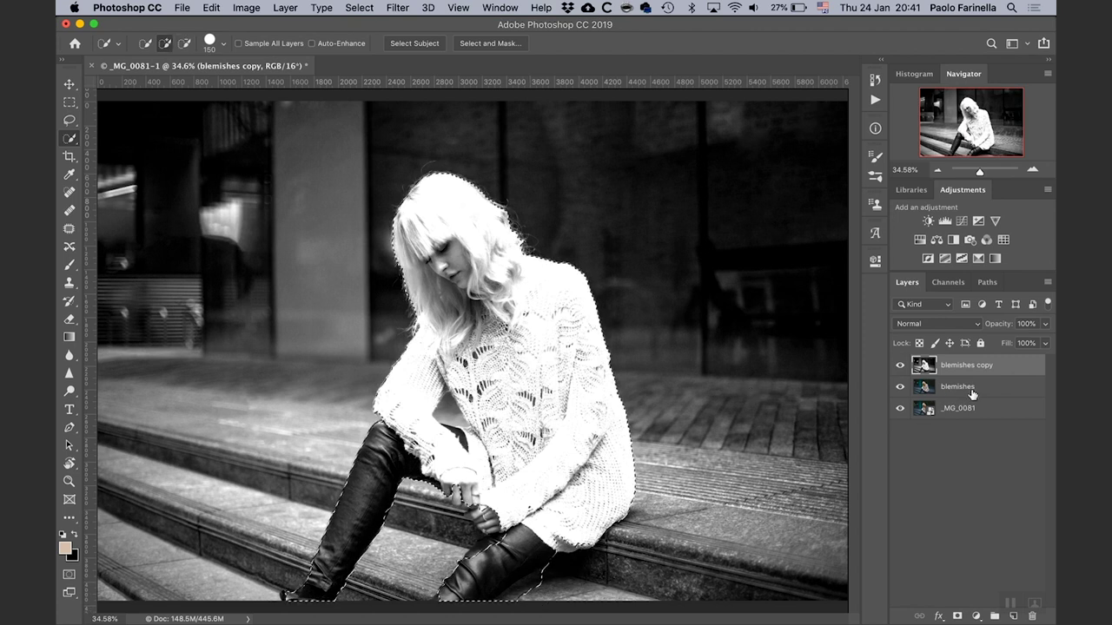
Step: Refine the woman's selection in Select and Mask with smooth 21, feather 1.2 px, contrast 22% and radius 1 px
click(480, 45)
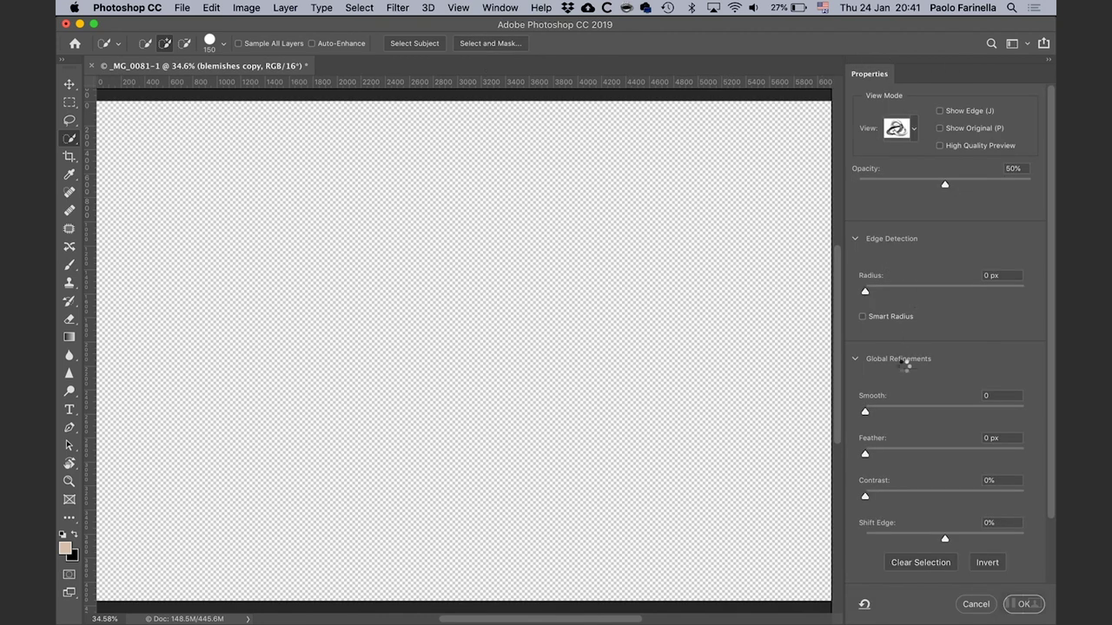
drag(865, 411, 882, 411)
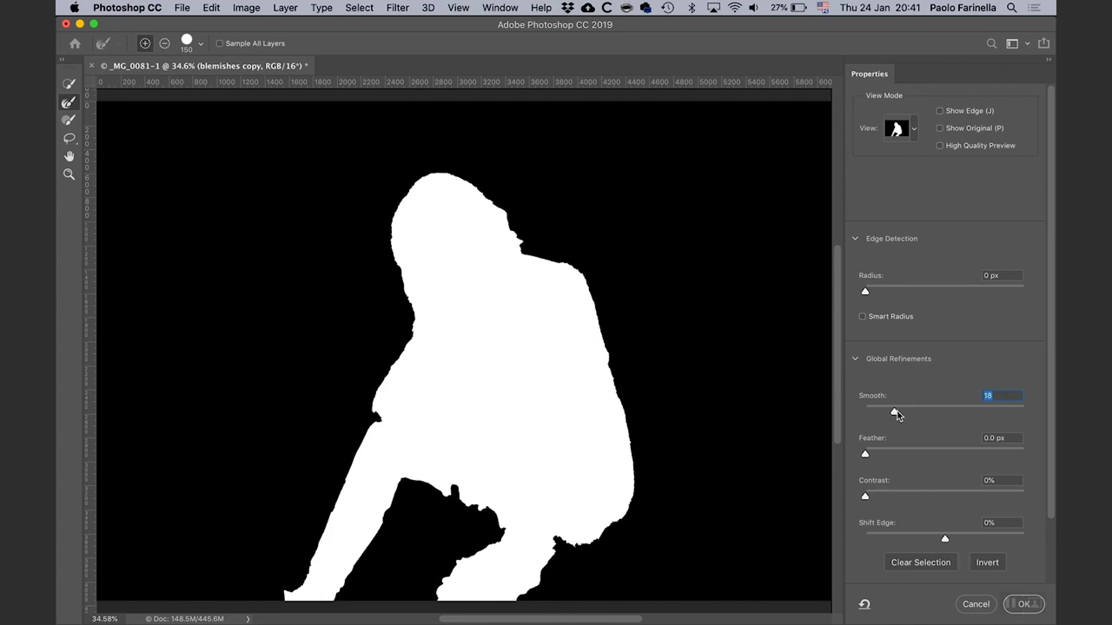
drag(865, 457, 901, 496)
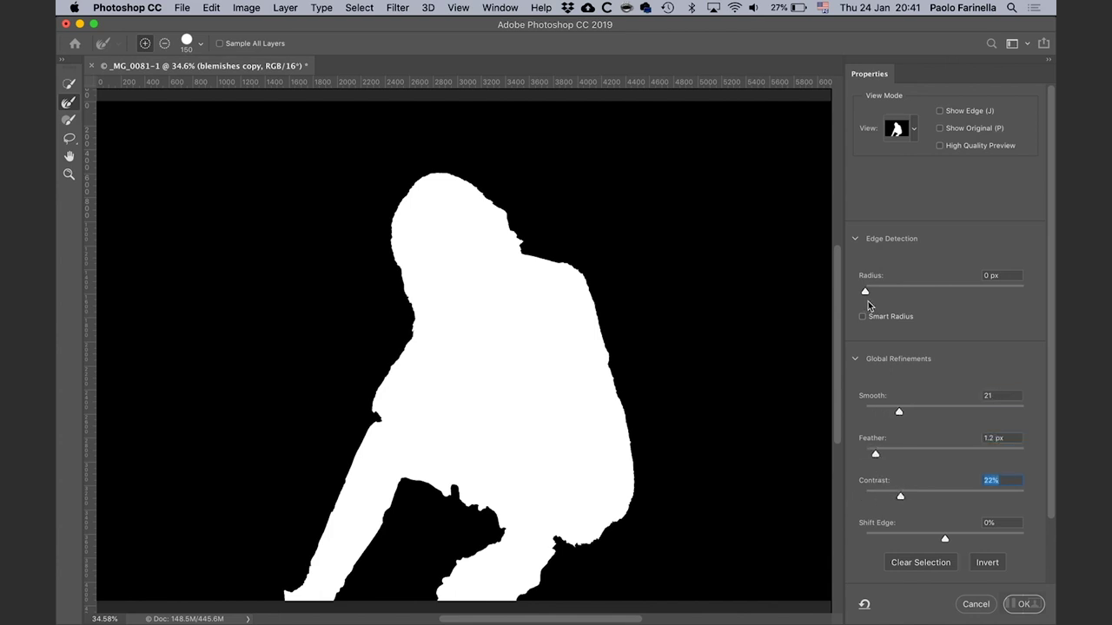
drag(868, 295, 875, 295)
click(1025, 604)
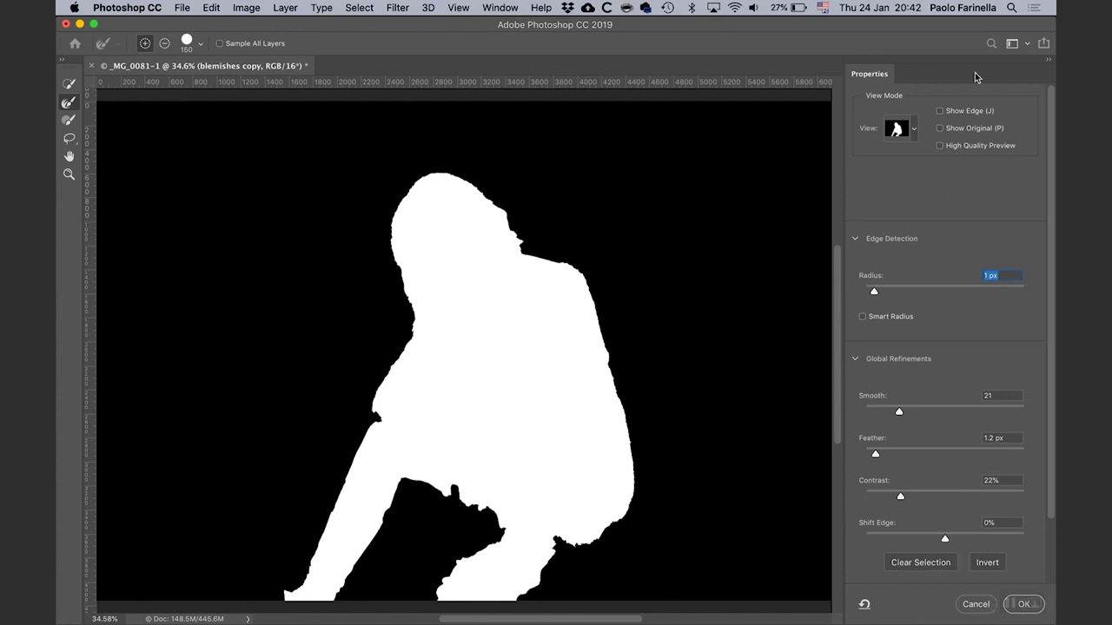
drag(372, 28, 336, 29)
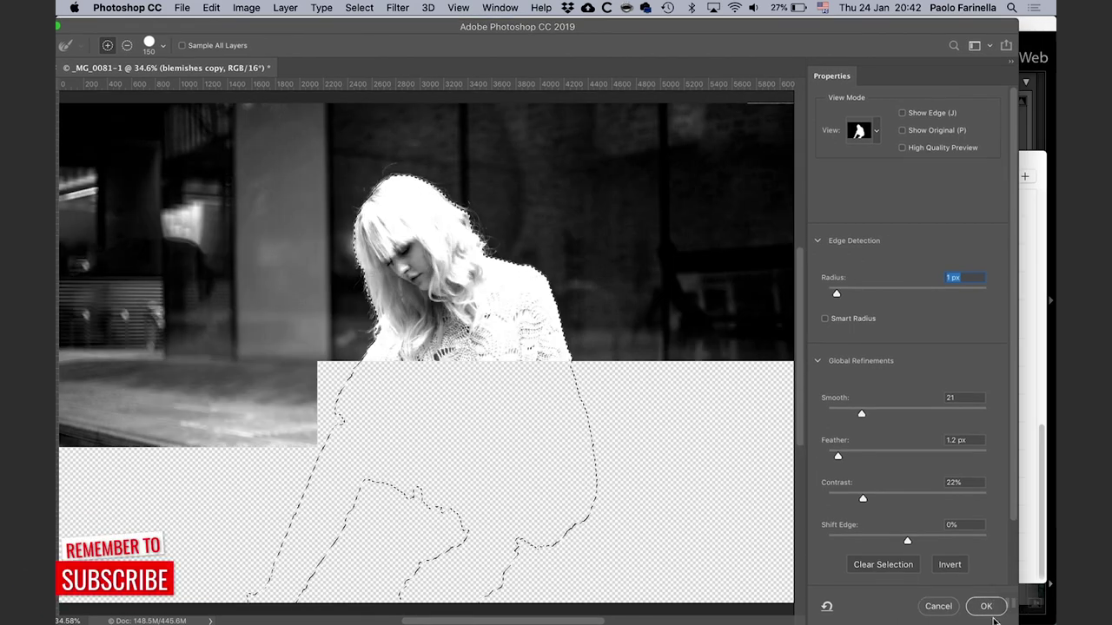
click(987, 606)
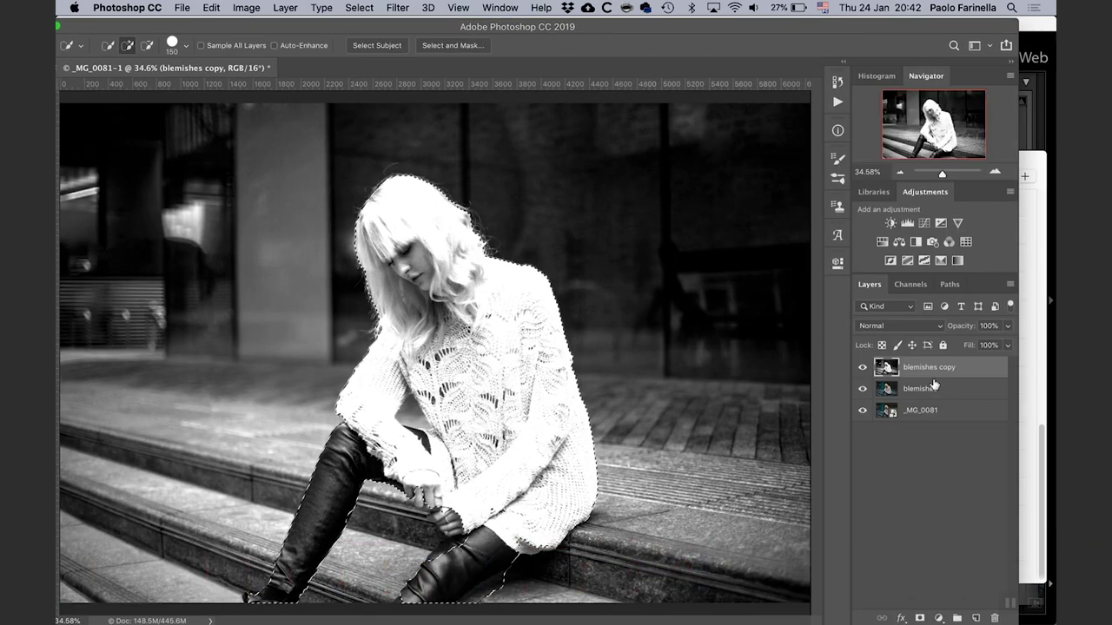
Step: Add a Curves adjustment layer masked to the woman's selection, and delete the black-and-white copy layer
click(924, 224)
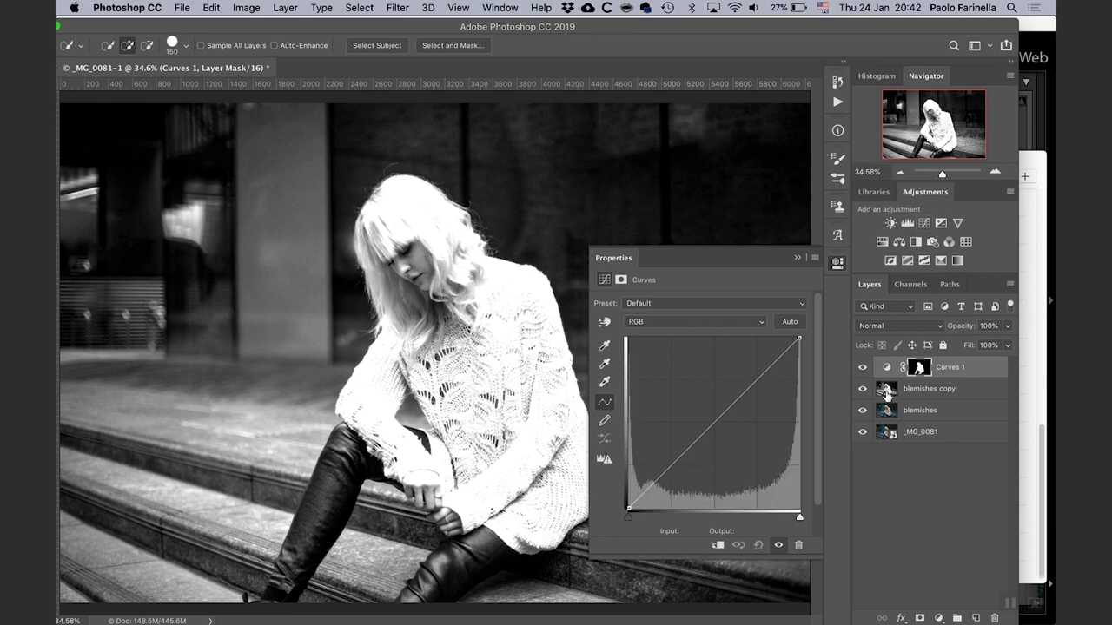
click(887, 388)
key(BackSpace)
click(863, 367)
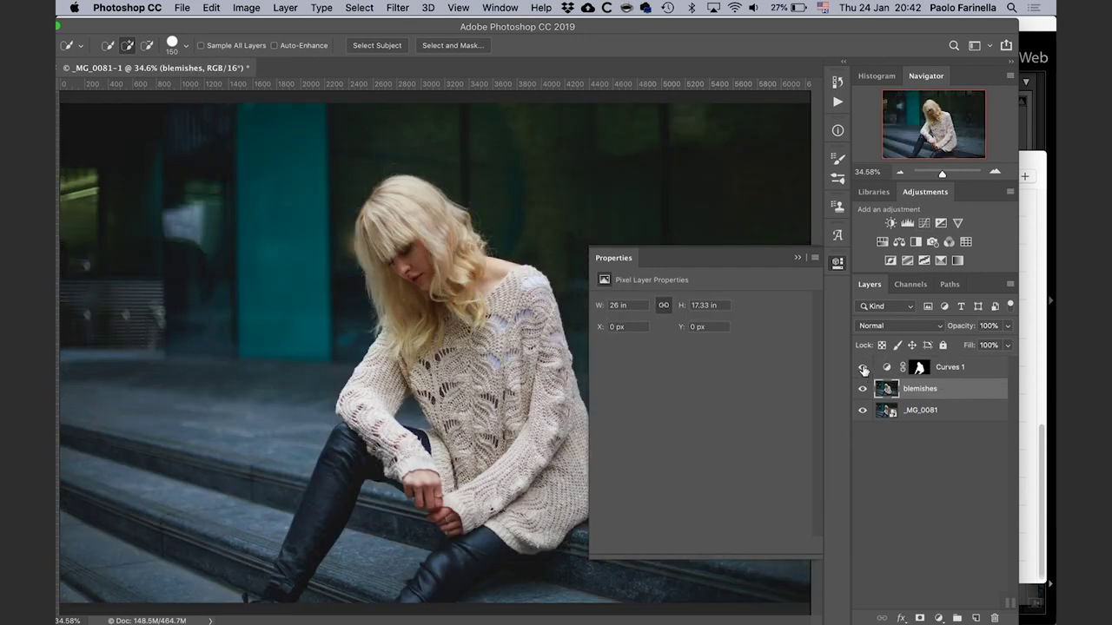
click(839, 265)
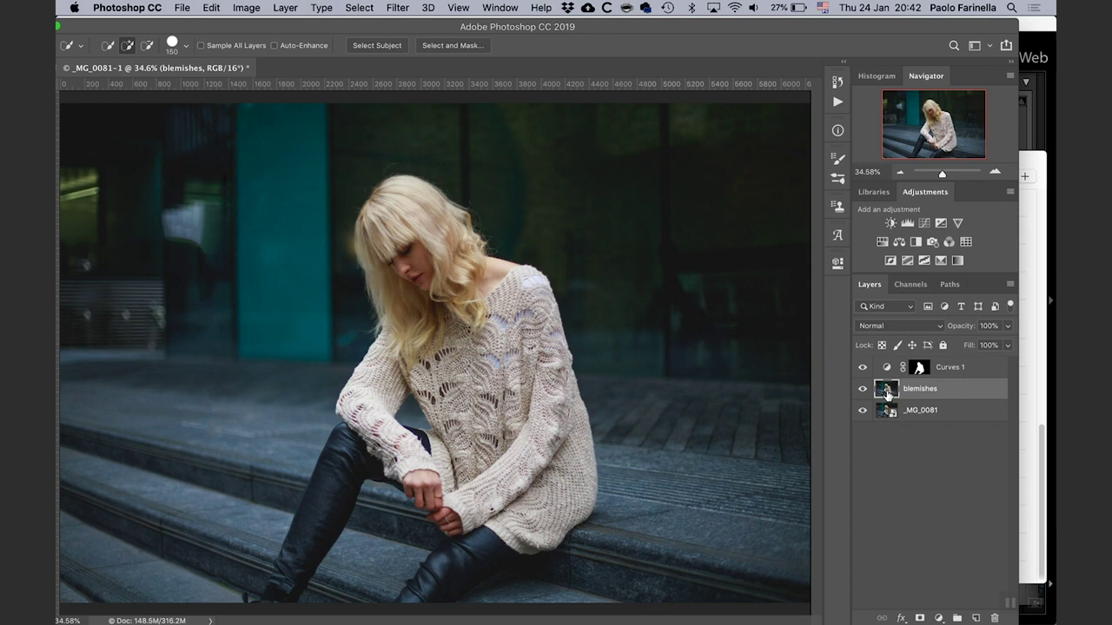
drag(574, 29, 611, 29)
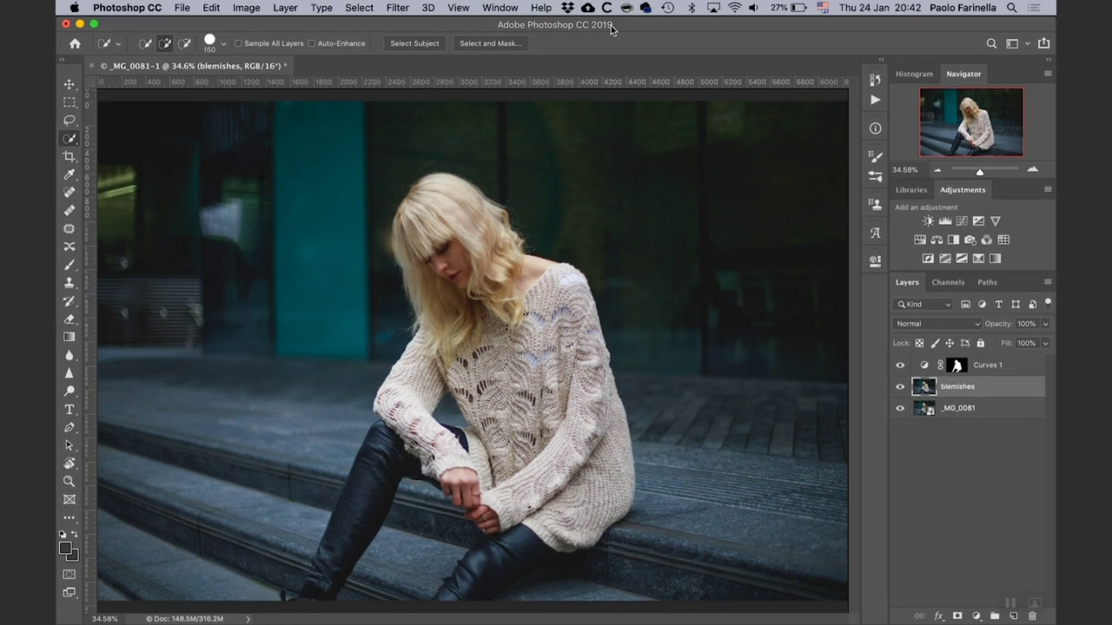
key(super+0)
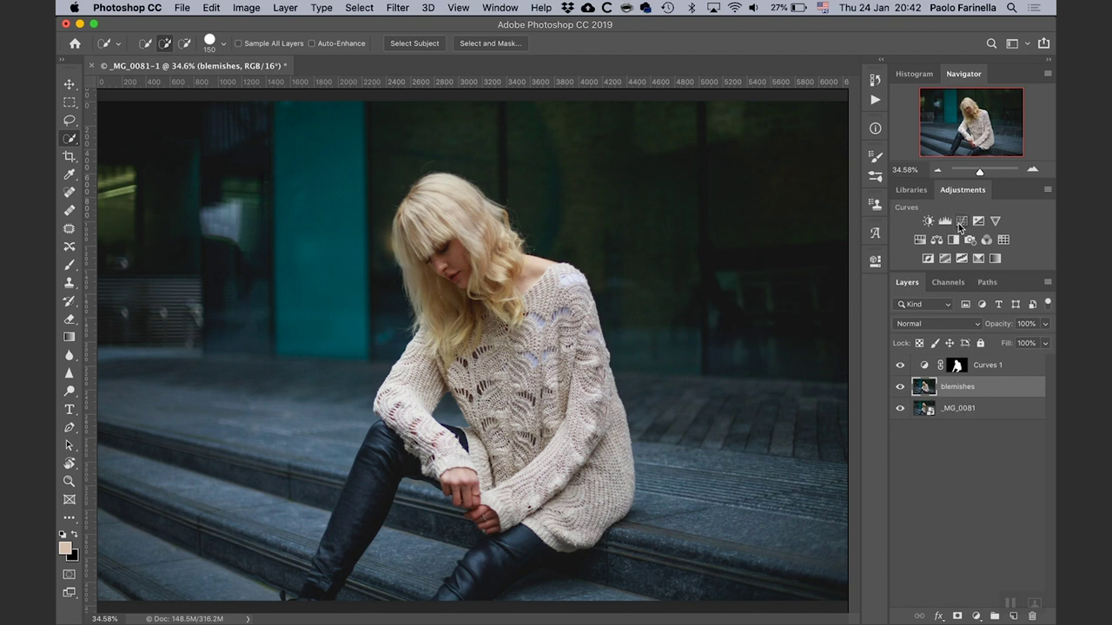
Step: Add an unmasked Curves adjustment layer directly above the blemishes layer and set its blend mode to Multiply
click(961, 222)
click(945, 325)
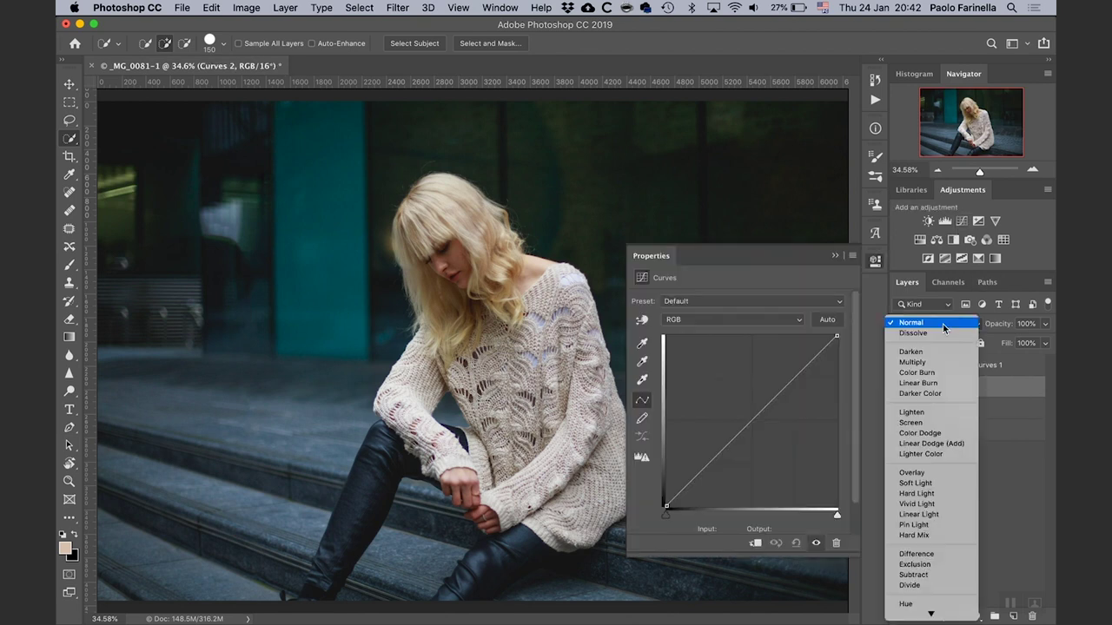
click(932, 614)
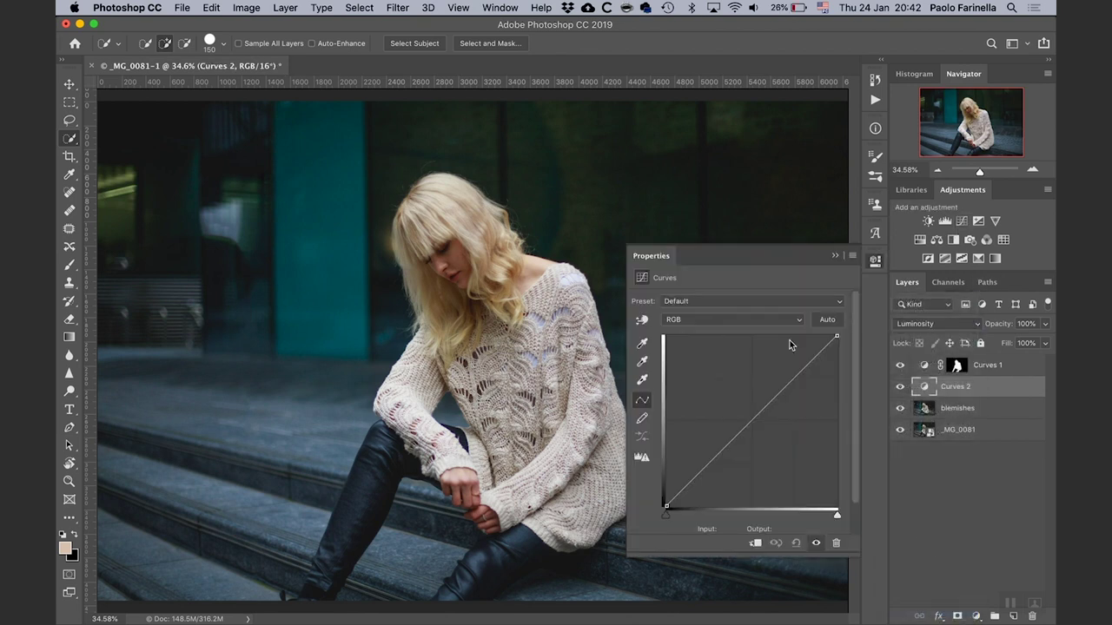
mouse_move(666, 521)
mouse_down()
mouse_move(675, 524)
mouse_move(653, 526)
mouse_up()
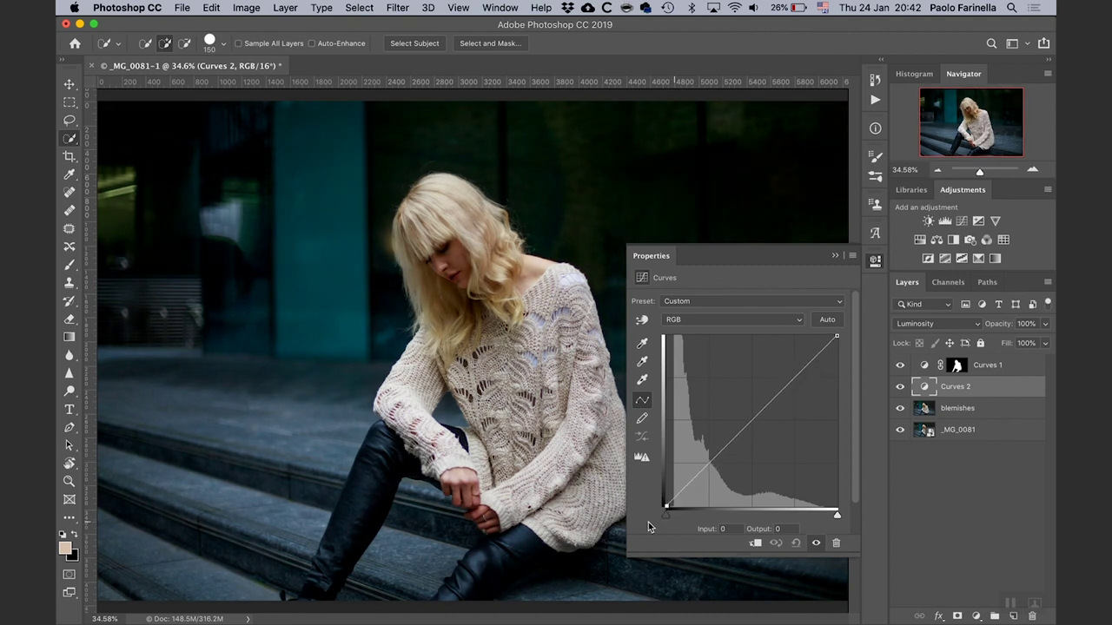
click(942, 325)
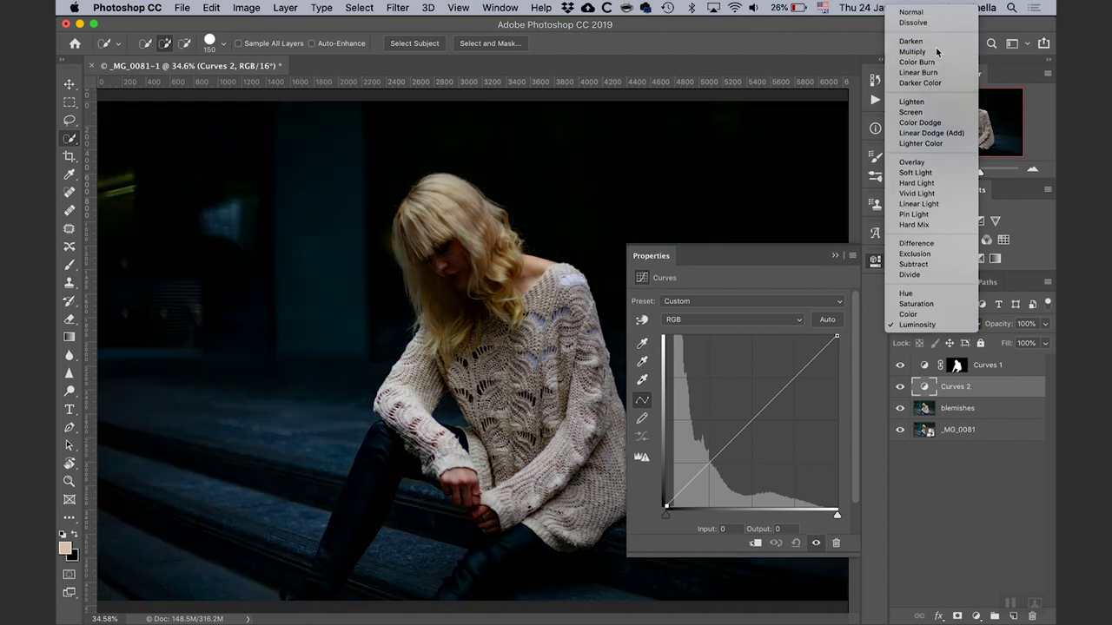
click(936, 52)
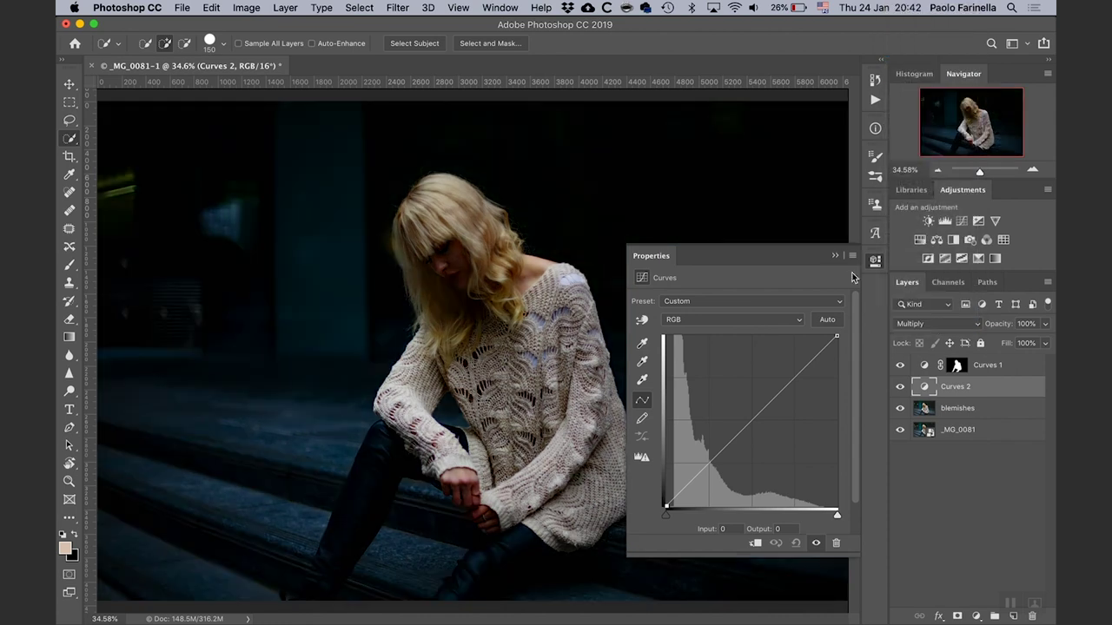
click(874, 262)
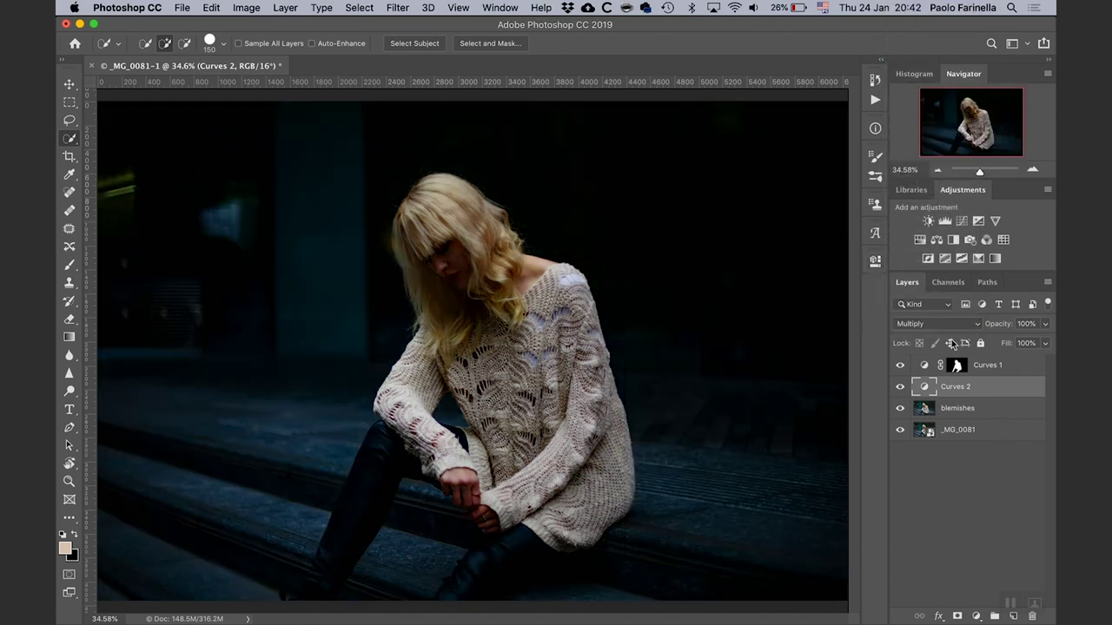
Step: Restrict the Multiply Curves layer to the dark tones by lowering the This Layer highlight limit in Blend If
double_click(1032, 393)
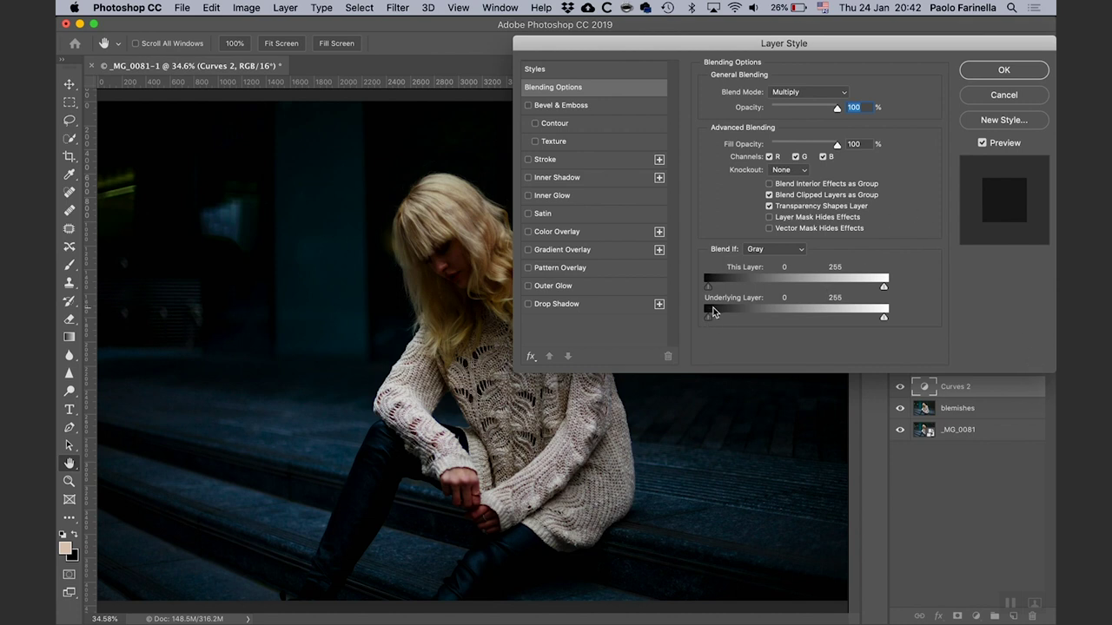
mouse_move(708, 289)
mouse_down()
mouse_move(730, 290)
mouse_move(708, 289)
mouse_up()
drag(884, 290, 755, 290)
drag(759, 288, 761, 288)
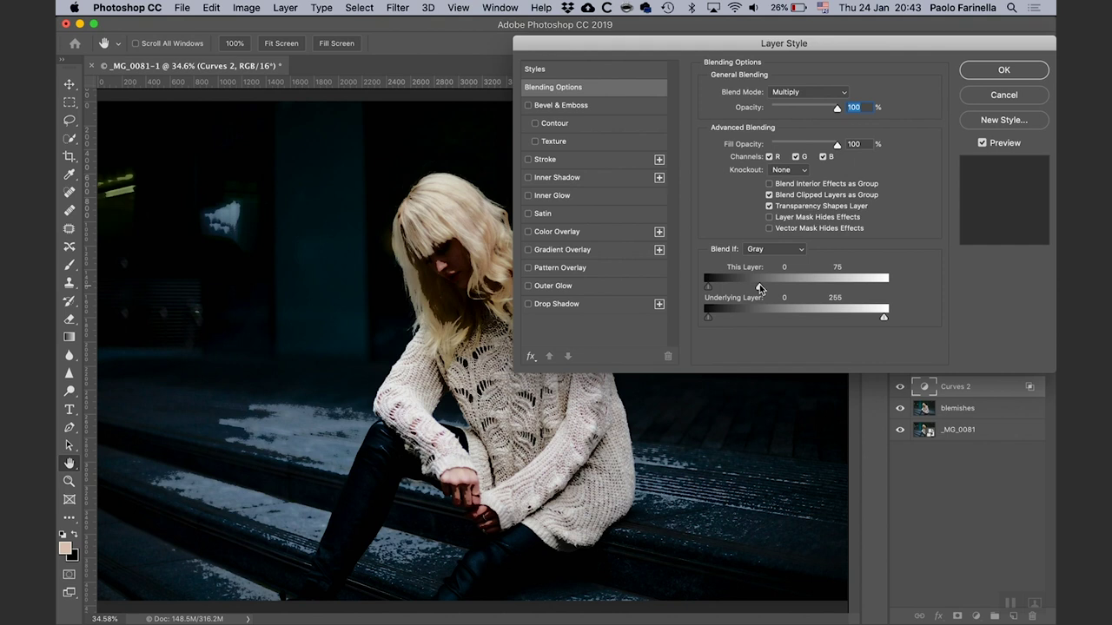
drag(761, 287, 737, 291)
click(1008, 71)
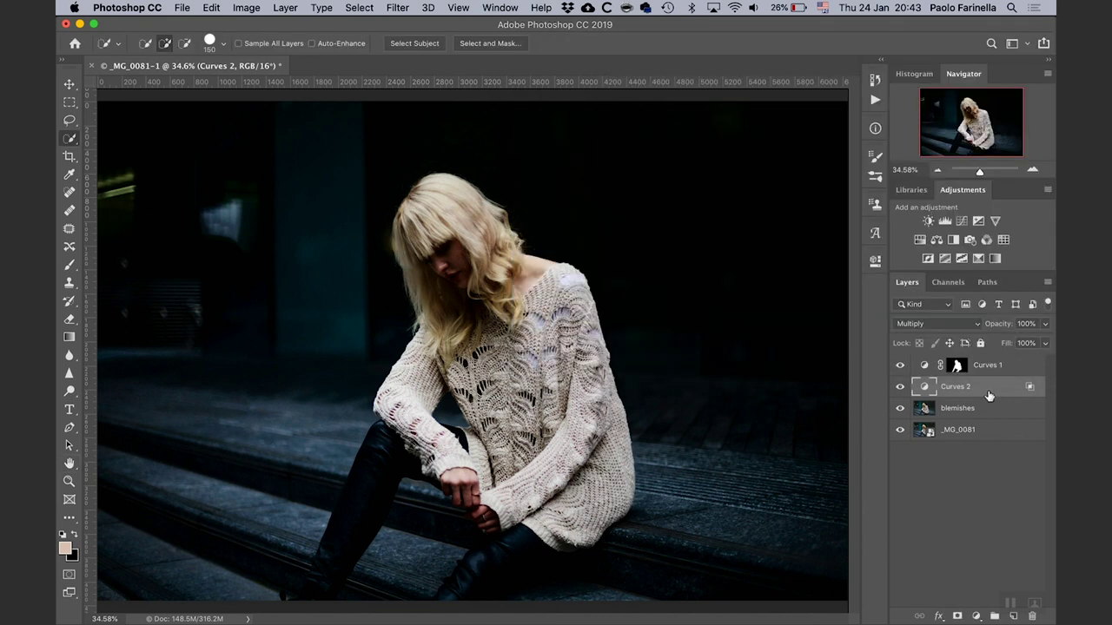
Step: Set the Multiply Curves layer's opacity to 20% and compare the image with and without the layer
key(m)
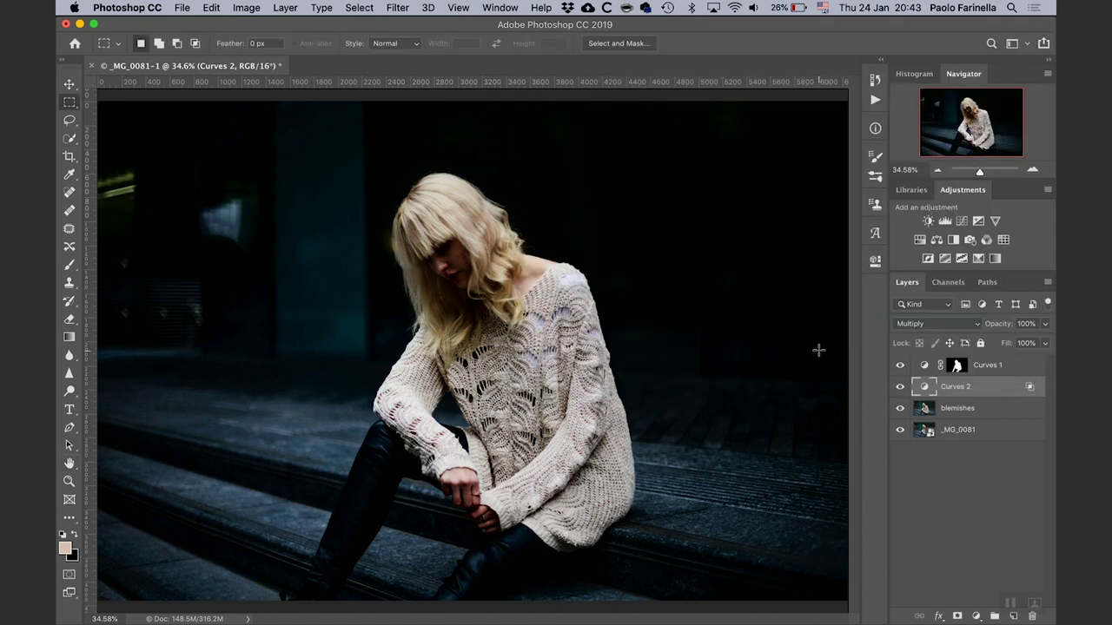
key(2)
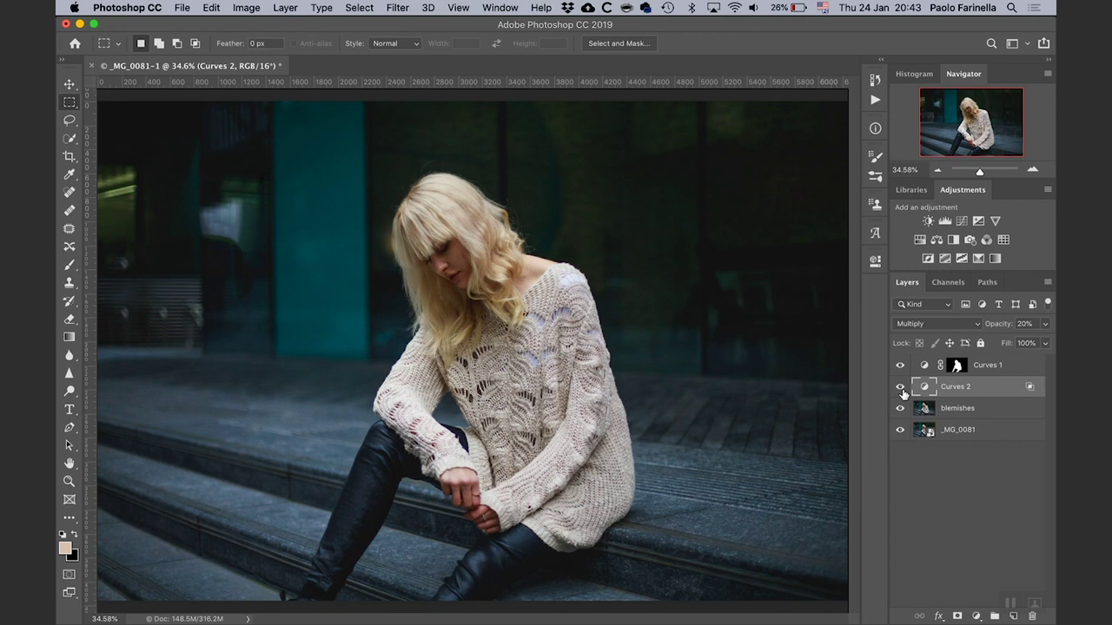
click(901, 388)
click(901, 388)
click(900, 388)
click(900, 390)
Step: Add another Curves adjustment layer above the Multiply one and set its blend mode to Screen
click(963, 220)
click(934, 324)
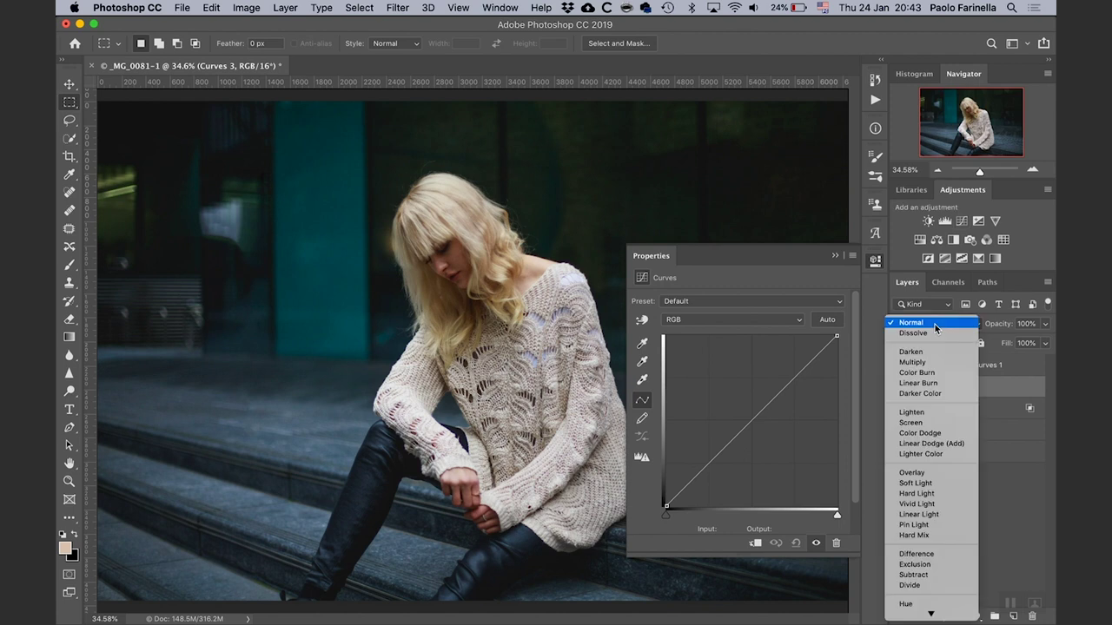
click(934, 422)
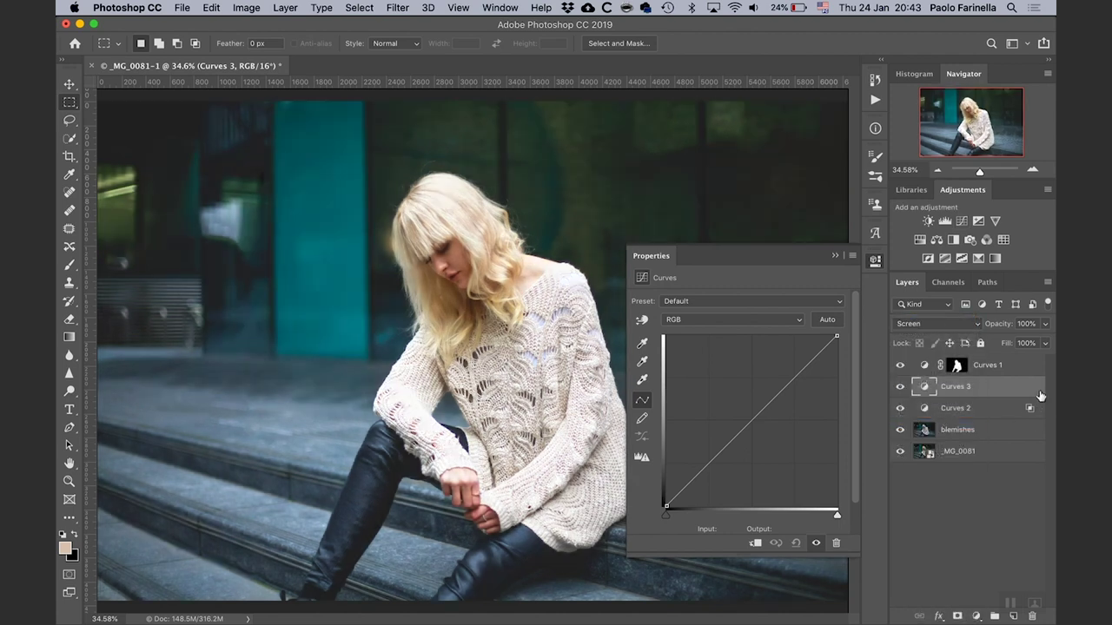
Step: Restrict the Screen Curves layer to lighter tones by setting its Blend If This Layer shadow limit to 37 / 109, with layer opacity 20%
double_click(1034, 388)
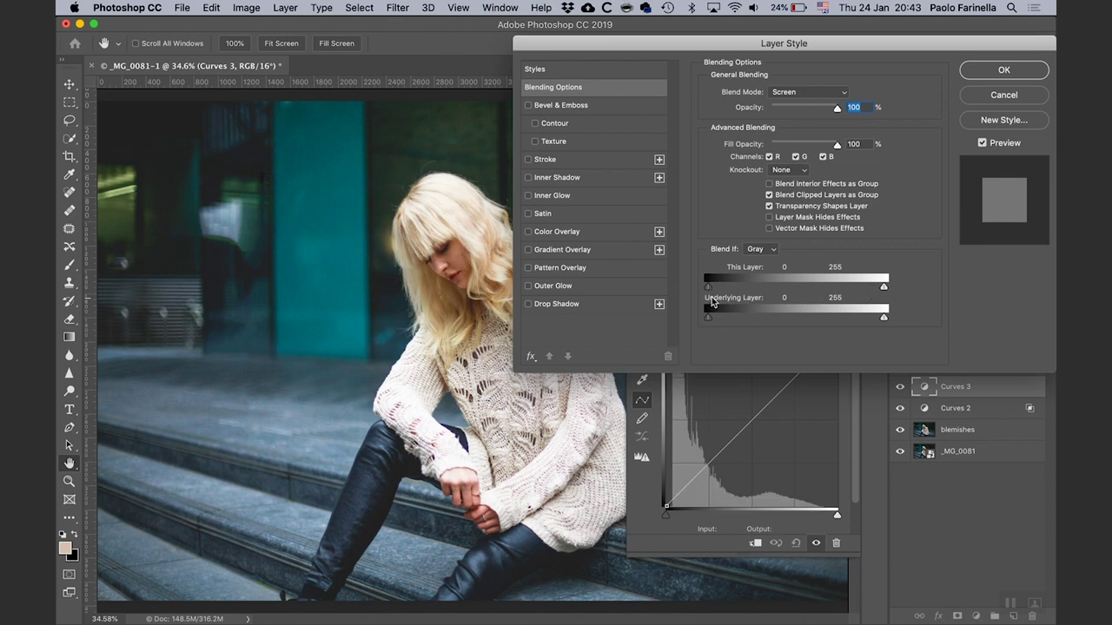
drag(709, 291, 739, 296)
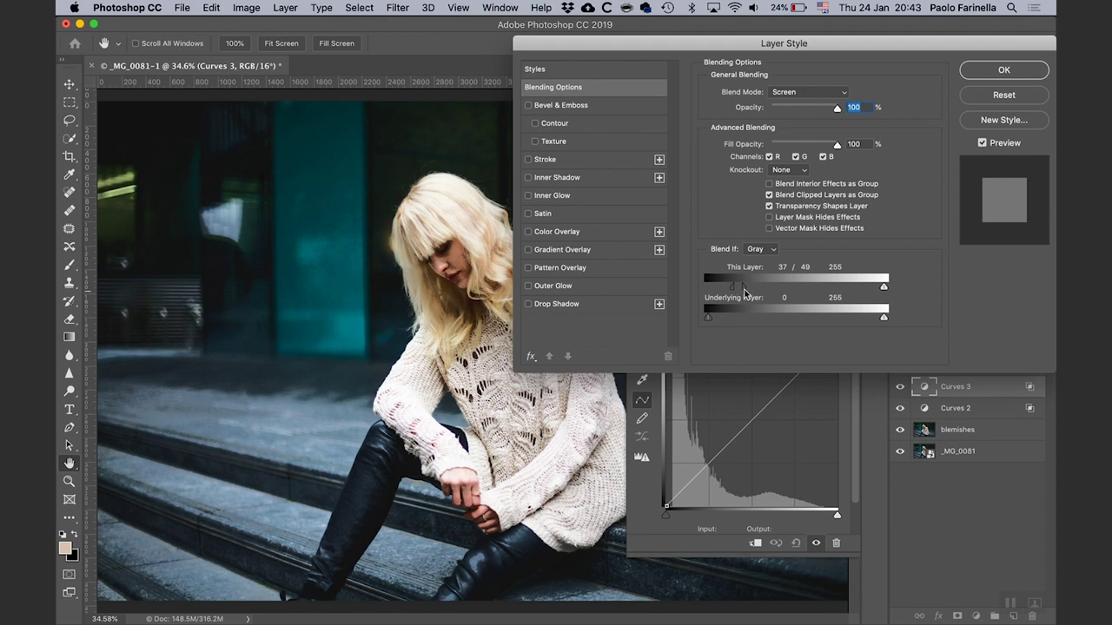
drag(743, 289, 784, 291)
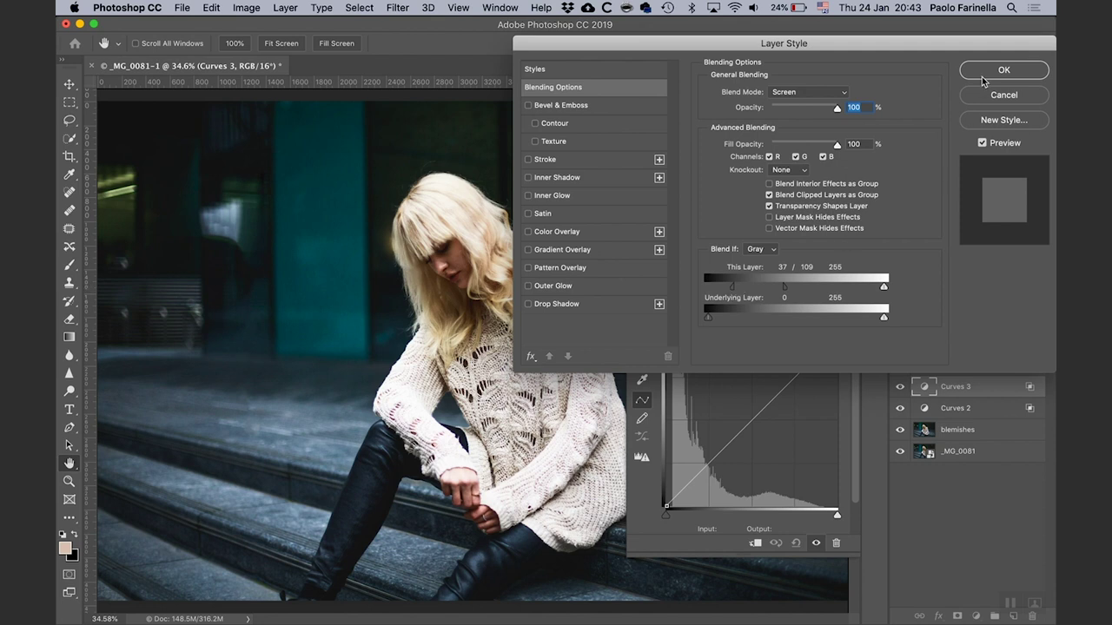
key(Return)
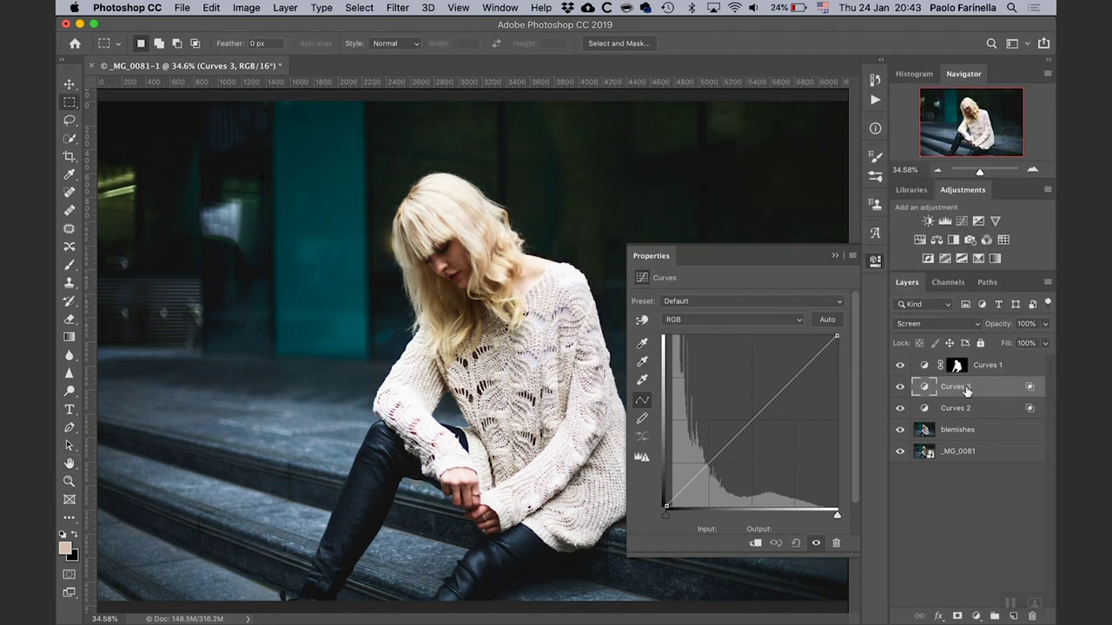
key(2)
Step: Rename the Screen Curves layer as dodge and the Multiply Curves layer as burn
double_click(955, 386)
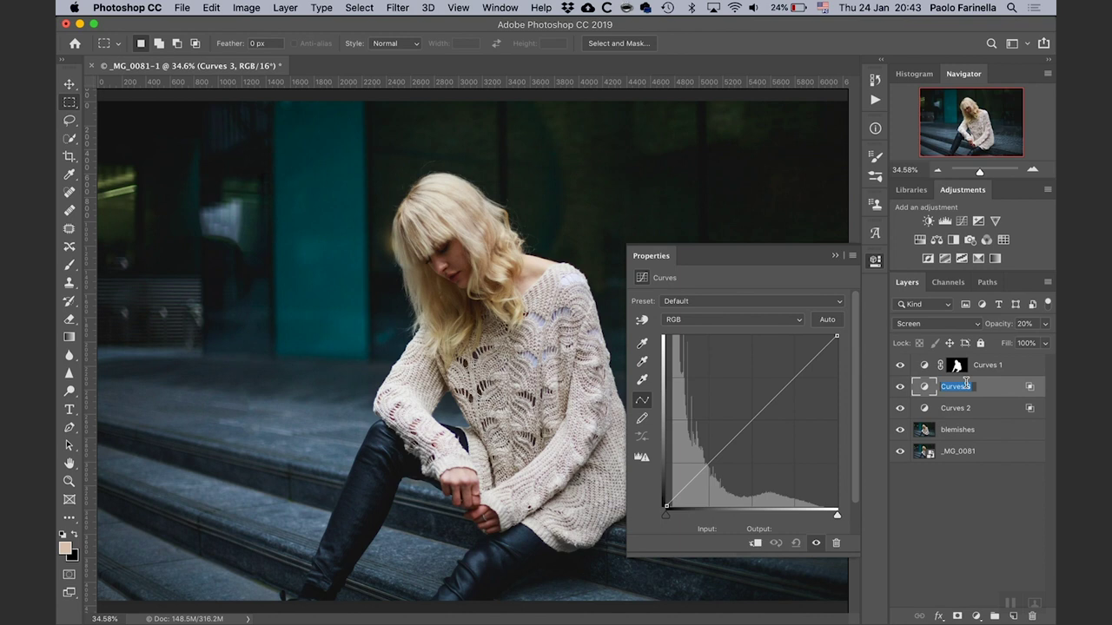
text(do)
key(Return)
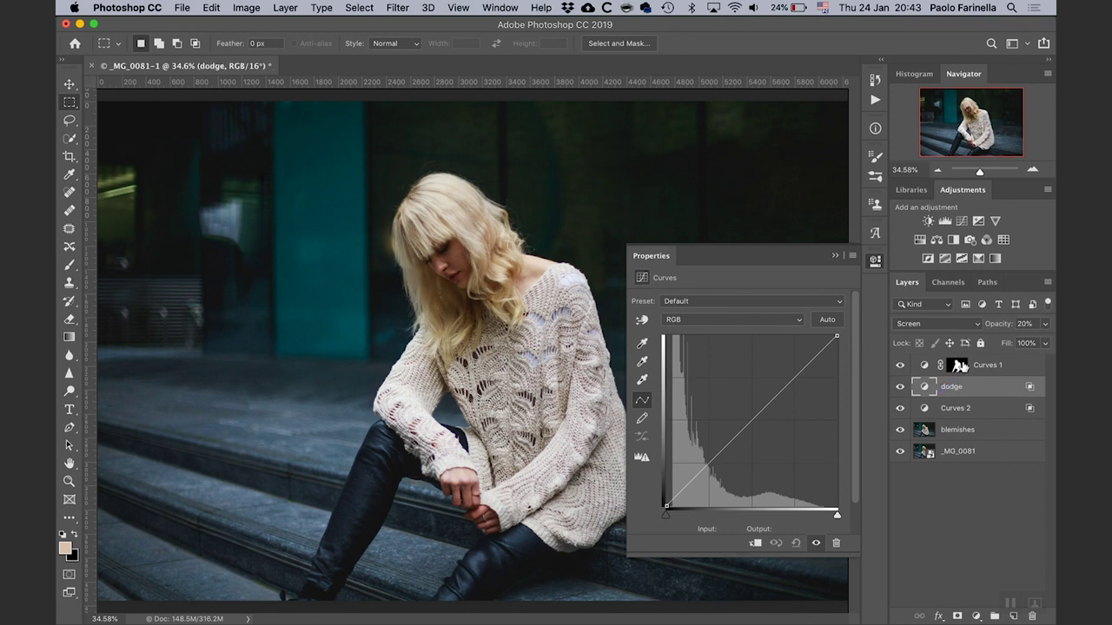
double_click(955, 408)
text(burn)
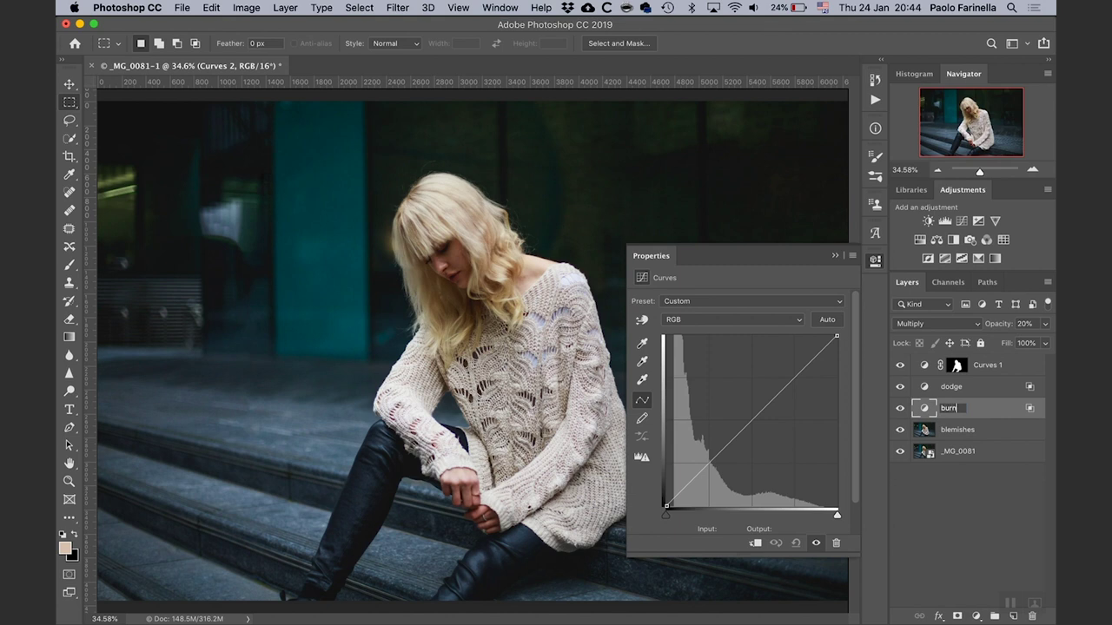
key(Return)
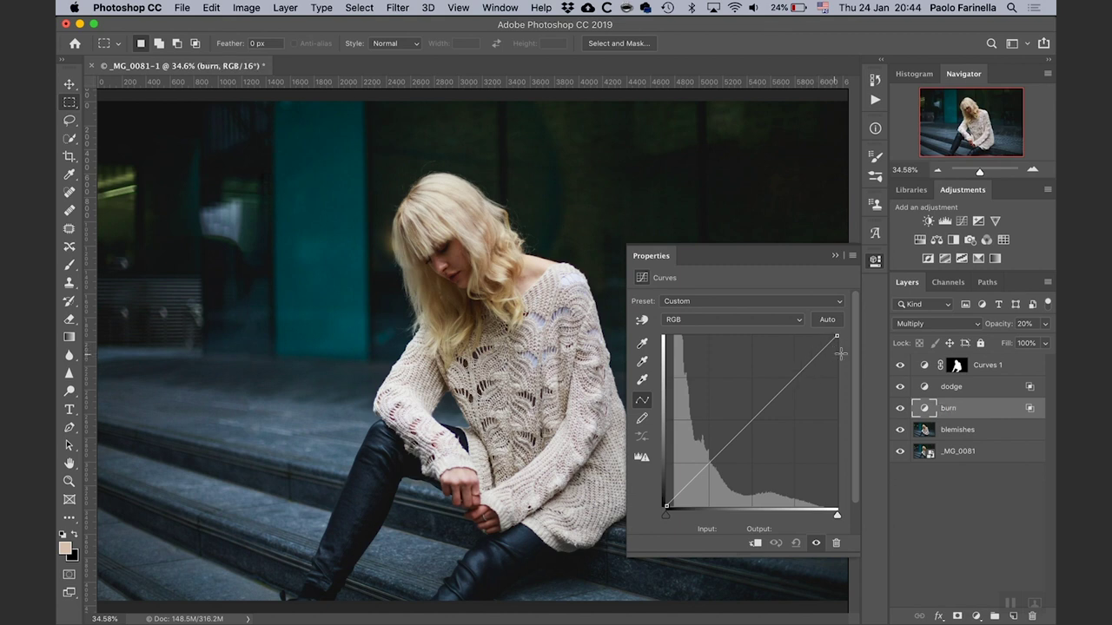
Step: Hide the masked Curves 1 layer and group the dodge and burn layers together
click(900, 365)
click(950, 390)
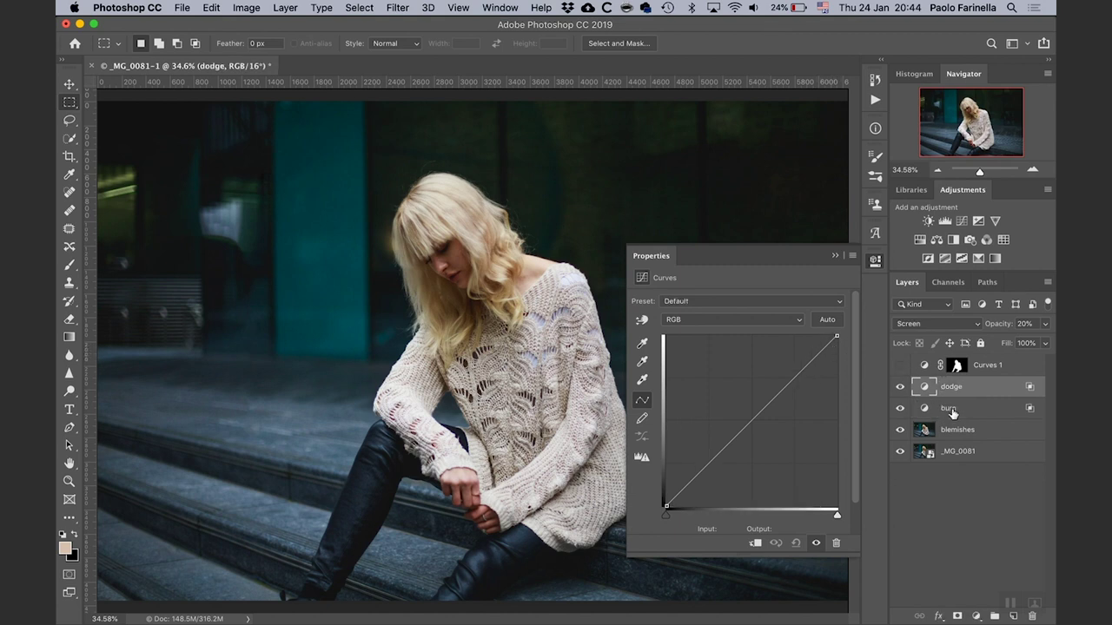
shift+click(956, 415)
key(super+g)
Step: Compare the image with and without the dodge and burn group, and review the layers inside it
click(900, 386)
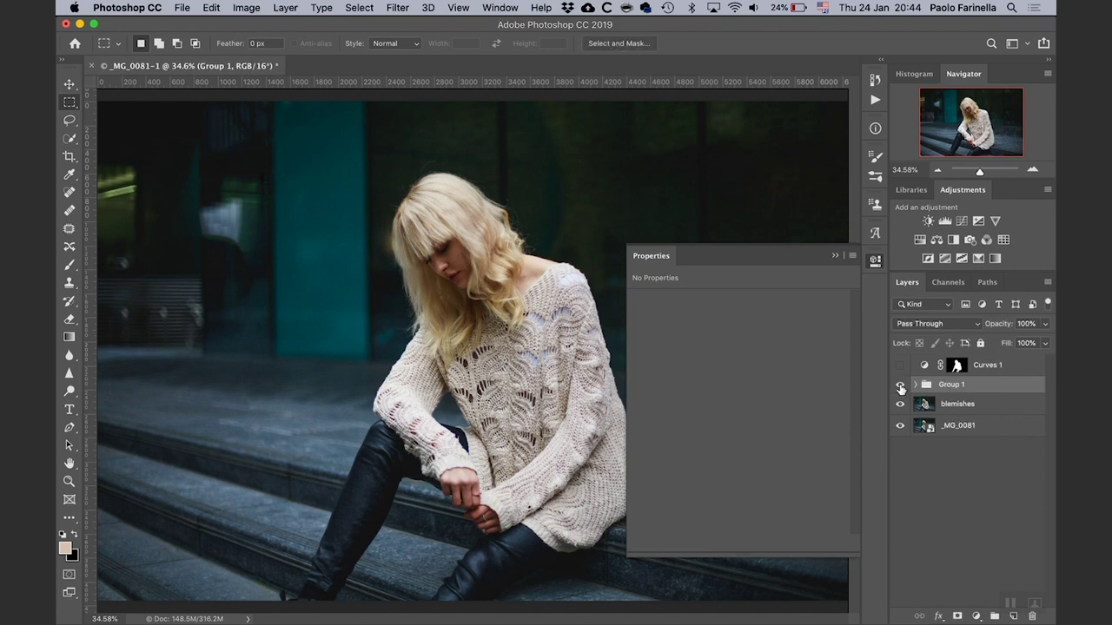
click(900, 386)
click(901, 388)
click(900, 387)
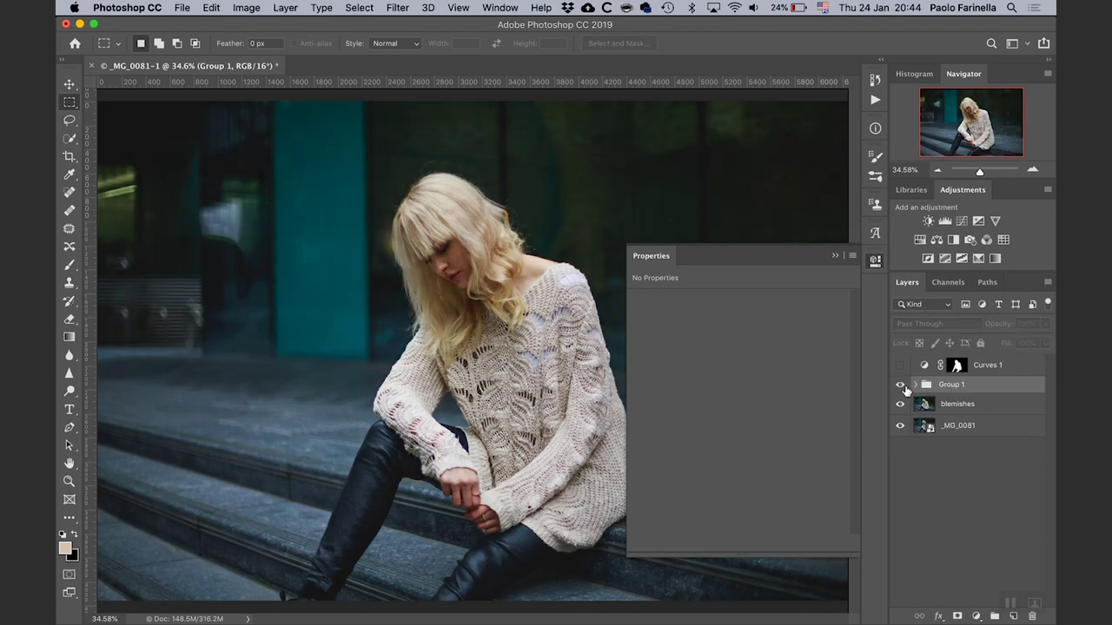
click(900, 385)
click(900, 385)
click(915, 384)
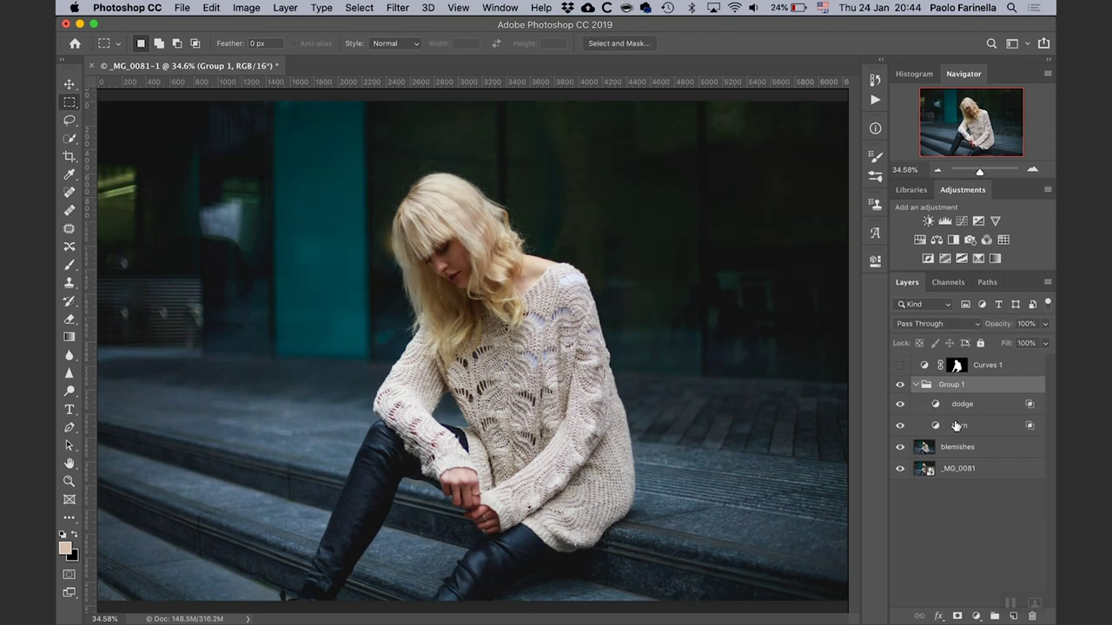
click(997, 426)
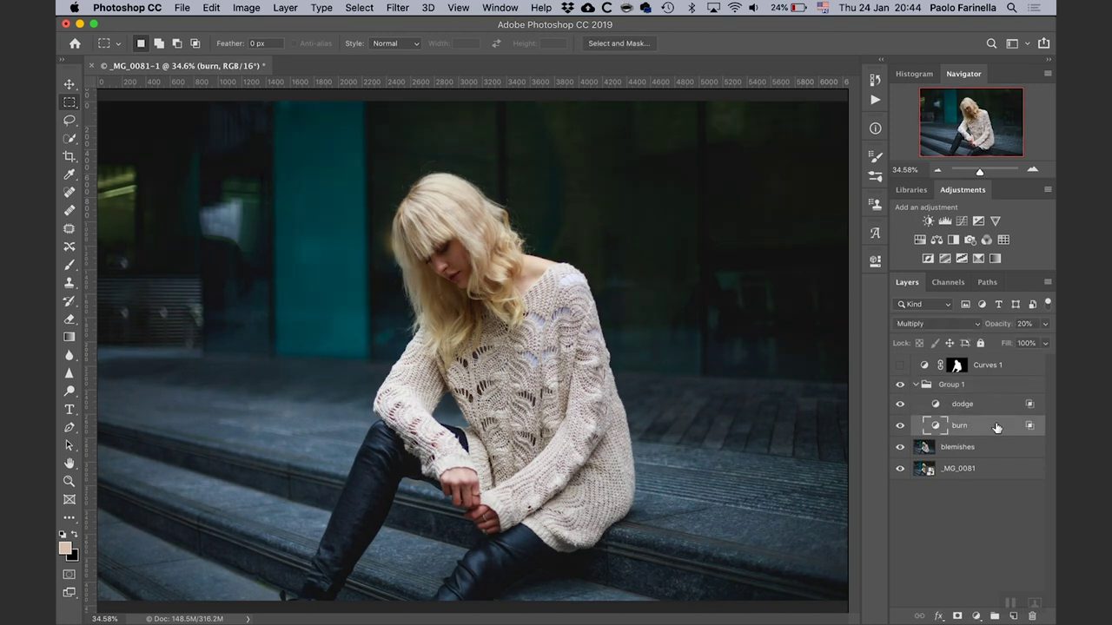
click(916, 384)
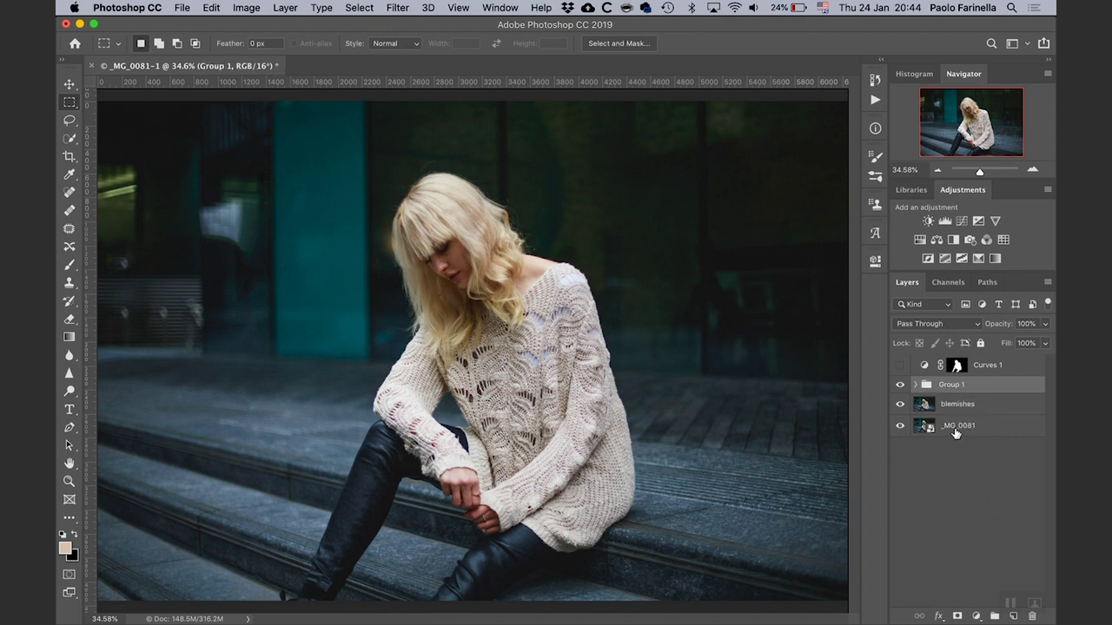
Step: Convert the dodge and burn group together with the blemishes layer into one smart object
shift+click(978, 404)
right_click(977, 401)
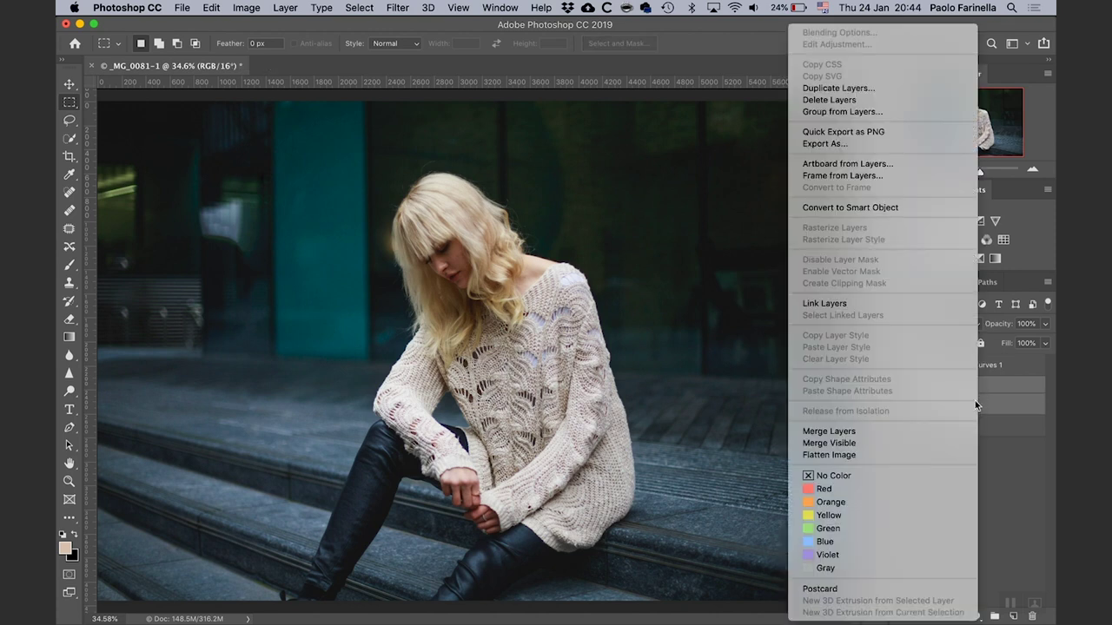
click(908, 207)
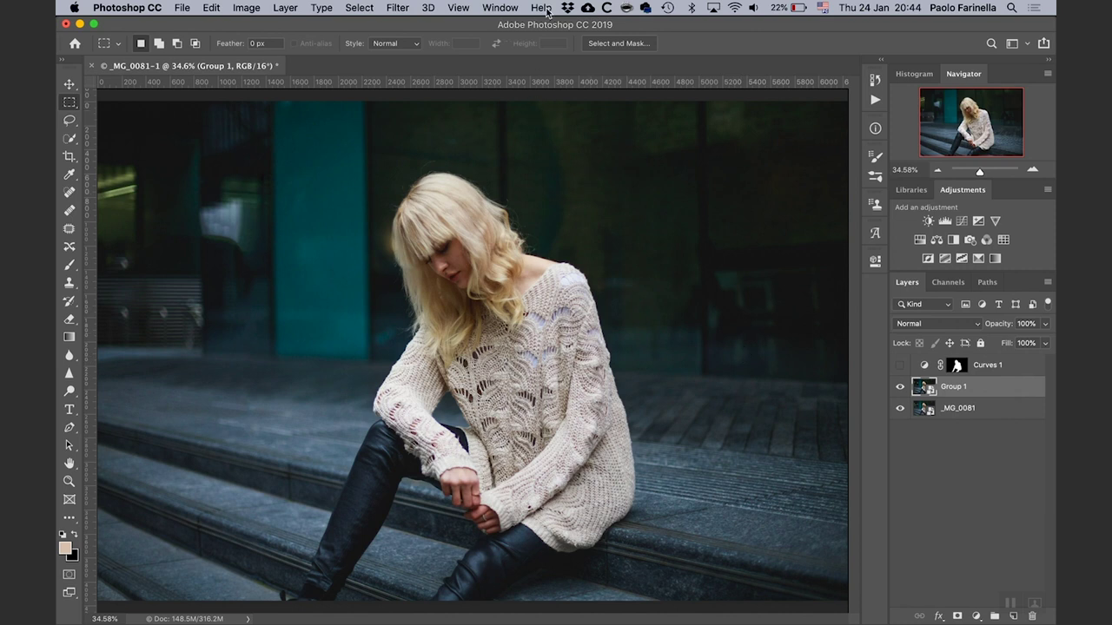
click(404, 8)
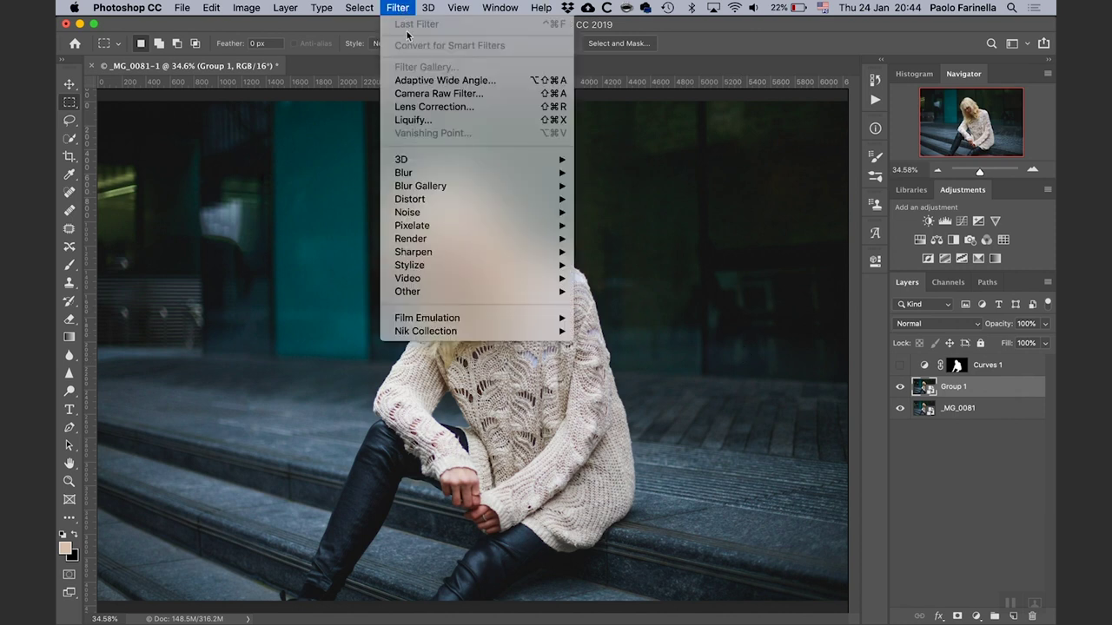
click(432, 94)
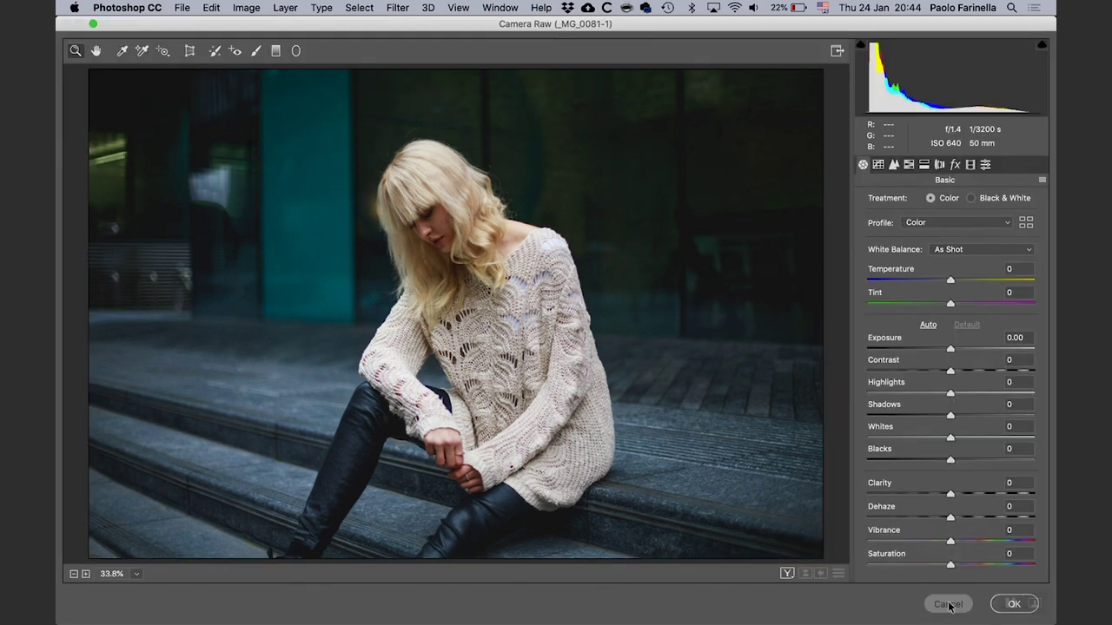
click(950, 602)
Step: Sharpen the Group 1 smart object with Unsharp Mask, using a slightly reduced amount at a 1.0-pixel radius while previewing the face
click(399, 9)
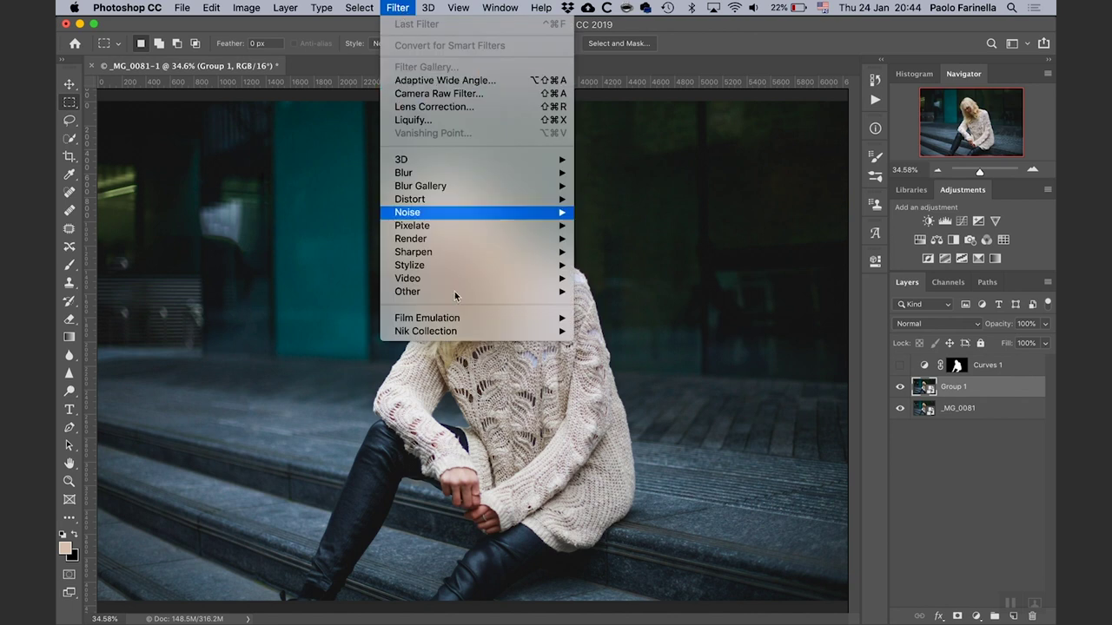
mouse_move(447, 254)
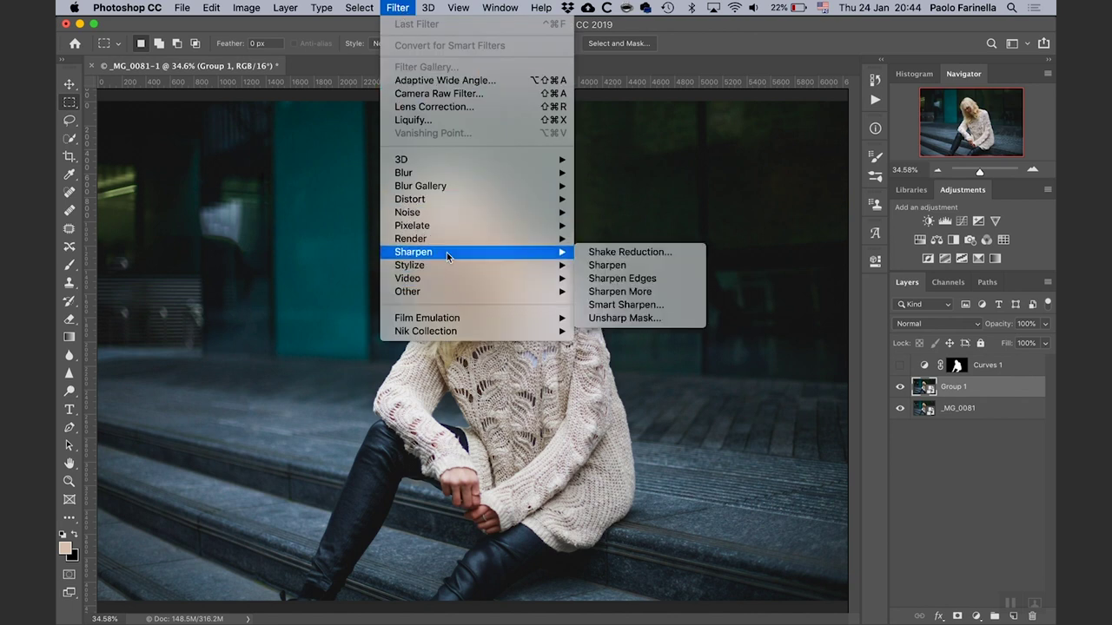
click(616, 318)
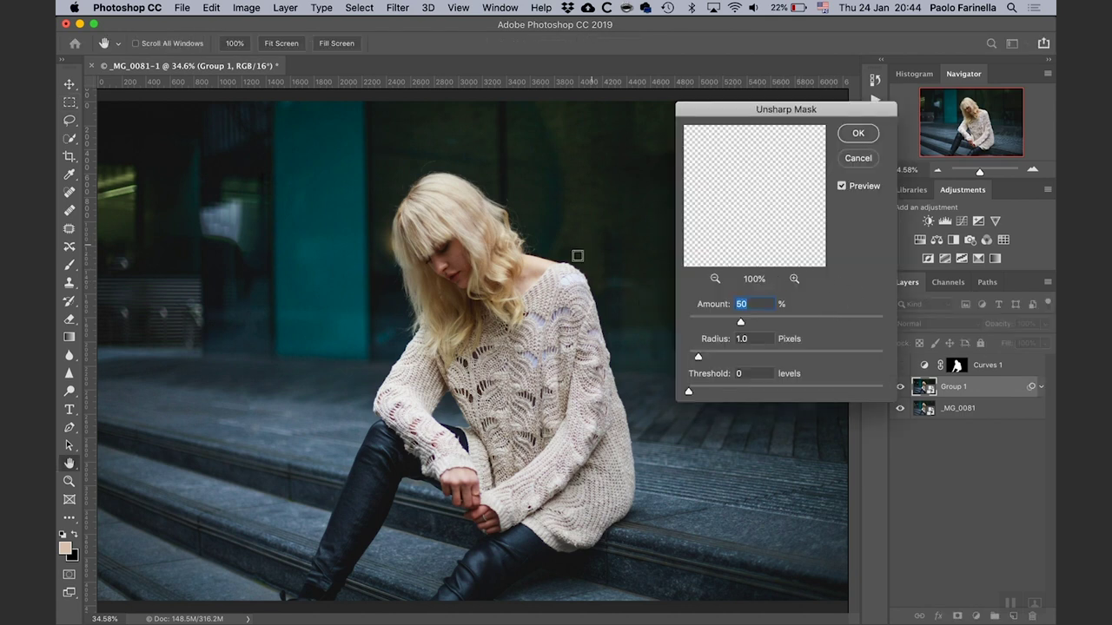
click(452, 248)
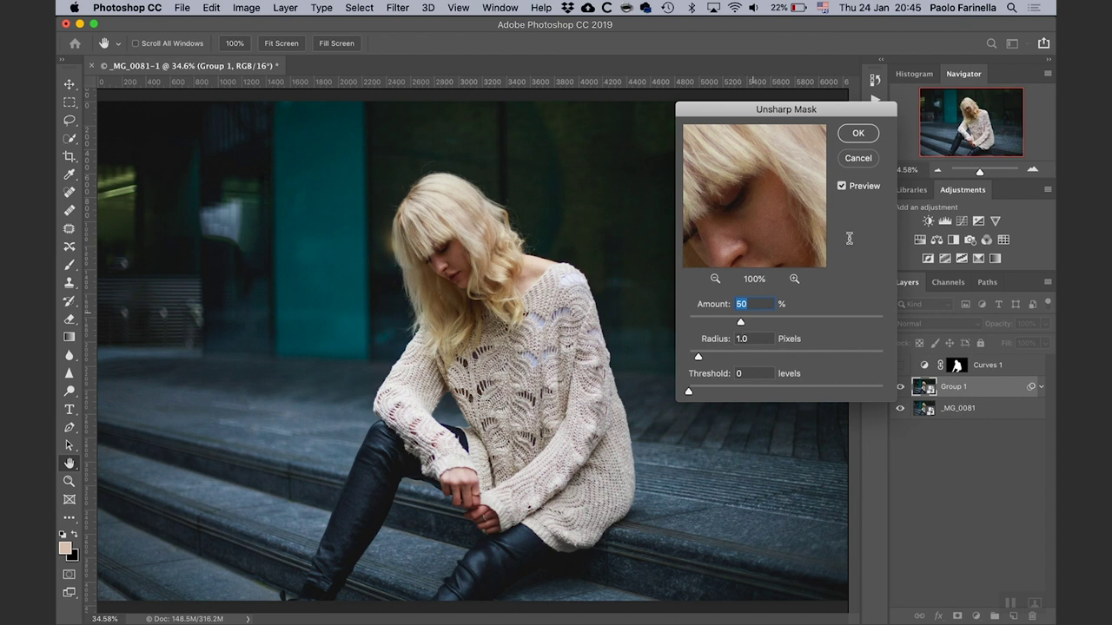
click(842, 186)
drag(741, 325, 726, 324)
key(Return)
Step: Start a Camera Raw Filter on the smart object and set the grain amount to 17 while checking the woman's face at 100%
click(397, 8)
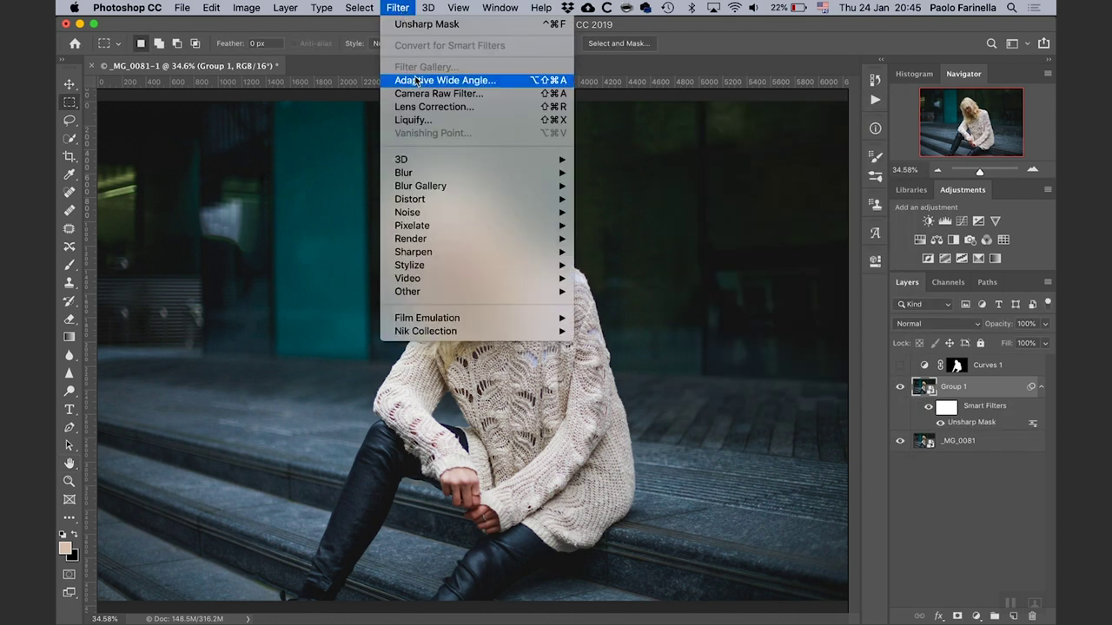
click(419, 98)
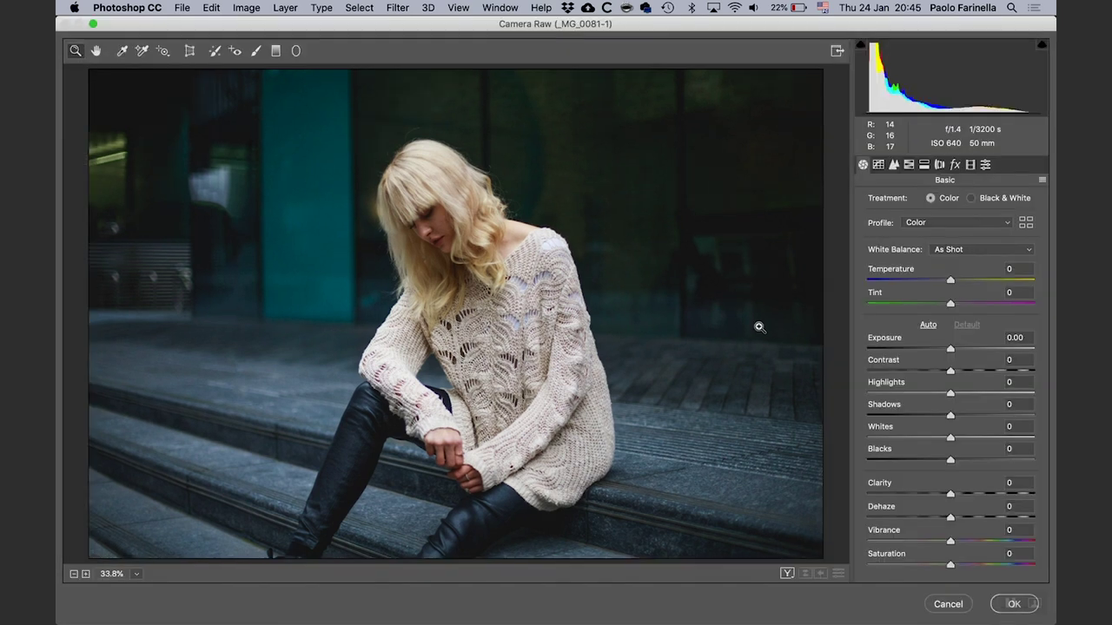
click(954, 164)
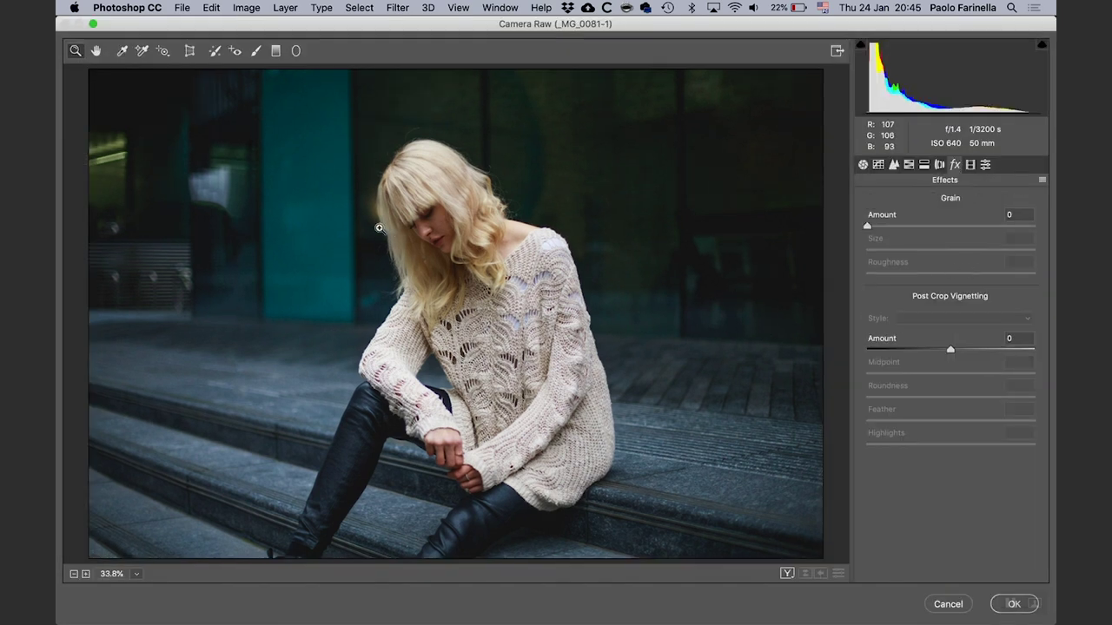
double_click(75, 51)
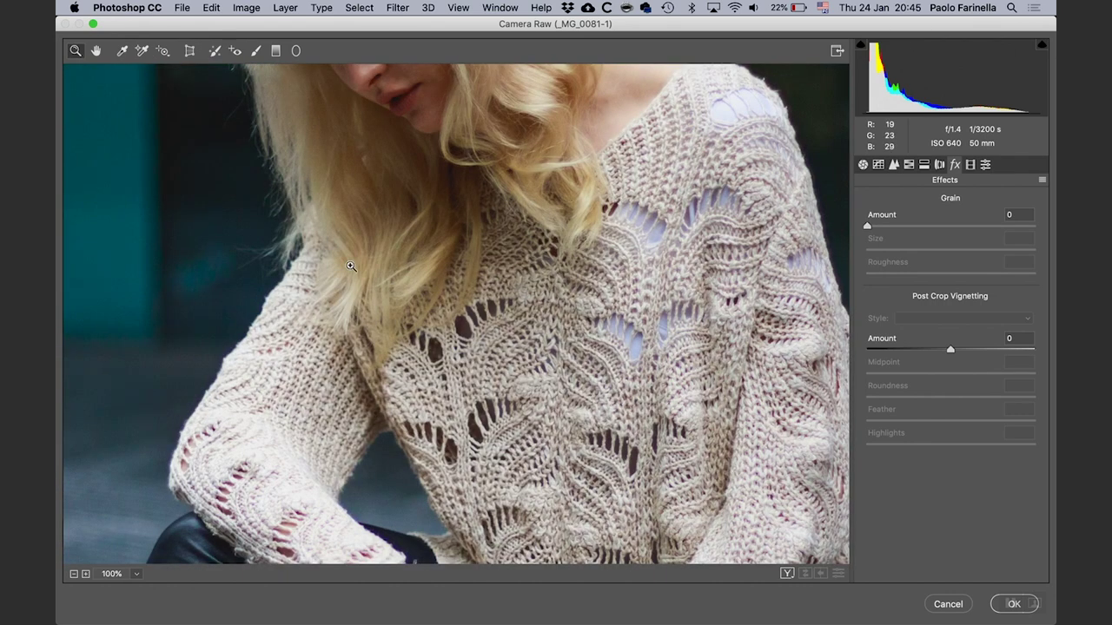
drag(478, 164, 489, 455)
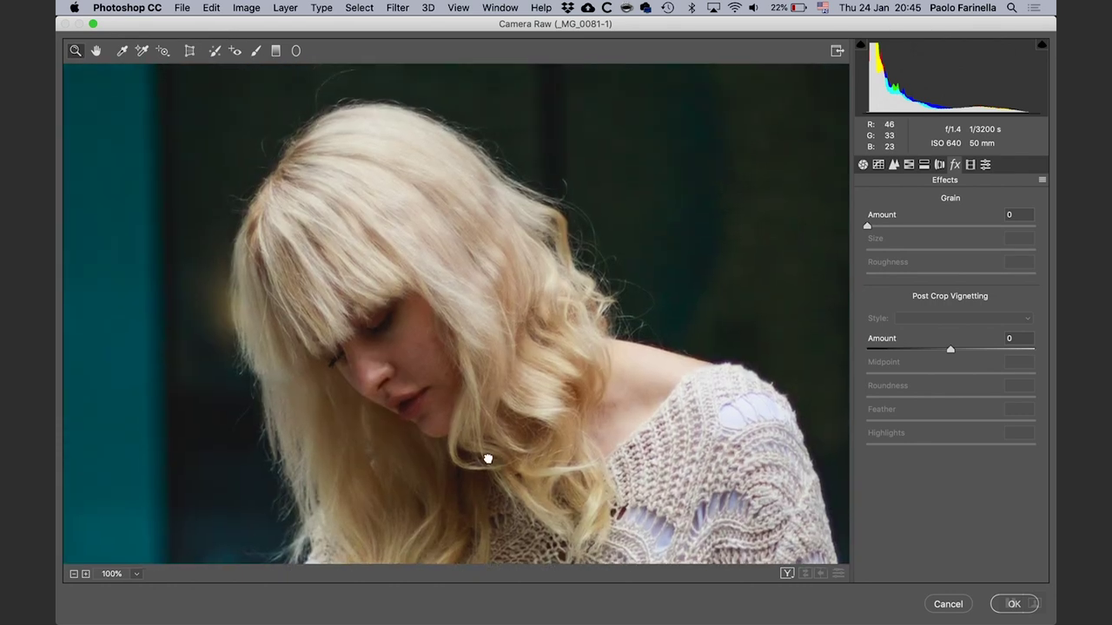
drag(875, 226, 890, 228)
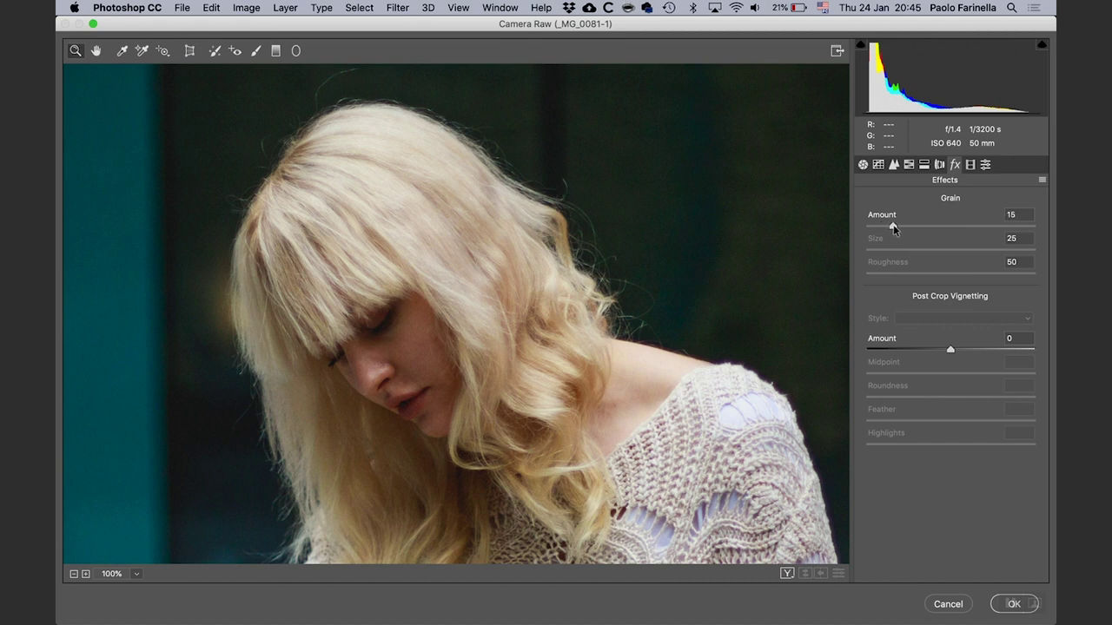
drag(902, 227, 900, 228)
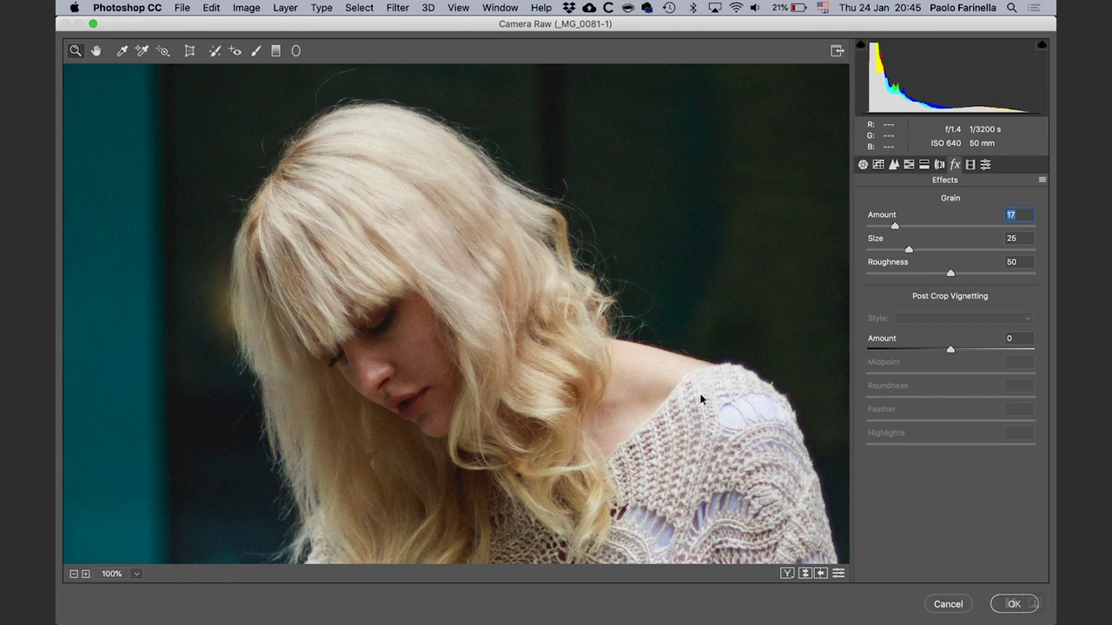
Step: Add a post-crop vignette with midpoint 10 and amount -12, and apply the Camera Raw Filter
double_click(96, 51)
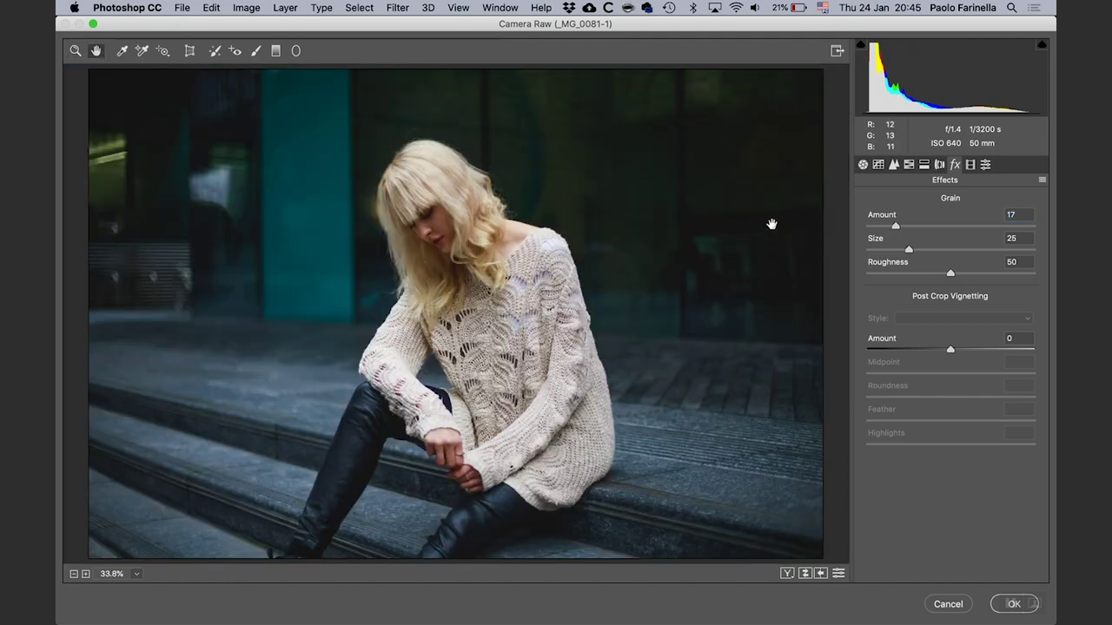
drag(950, 353, 840, 354)
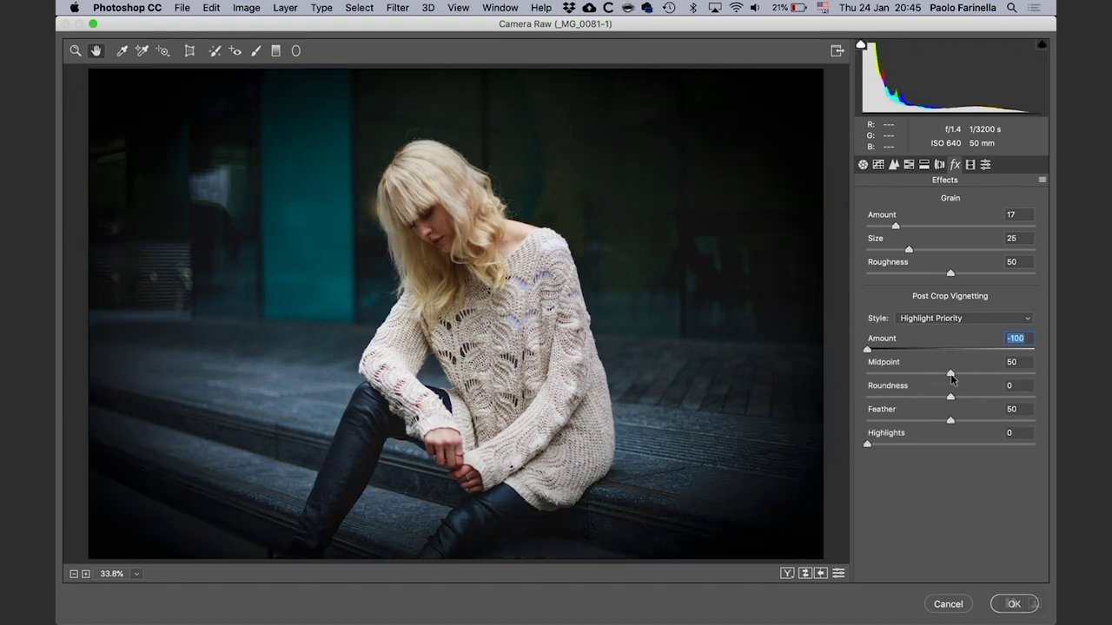
drag(950, 373, 890, 376)
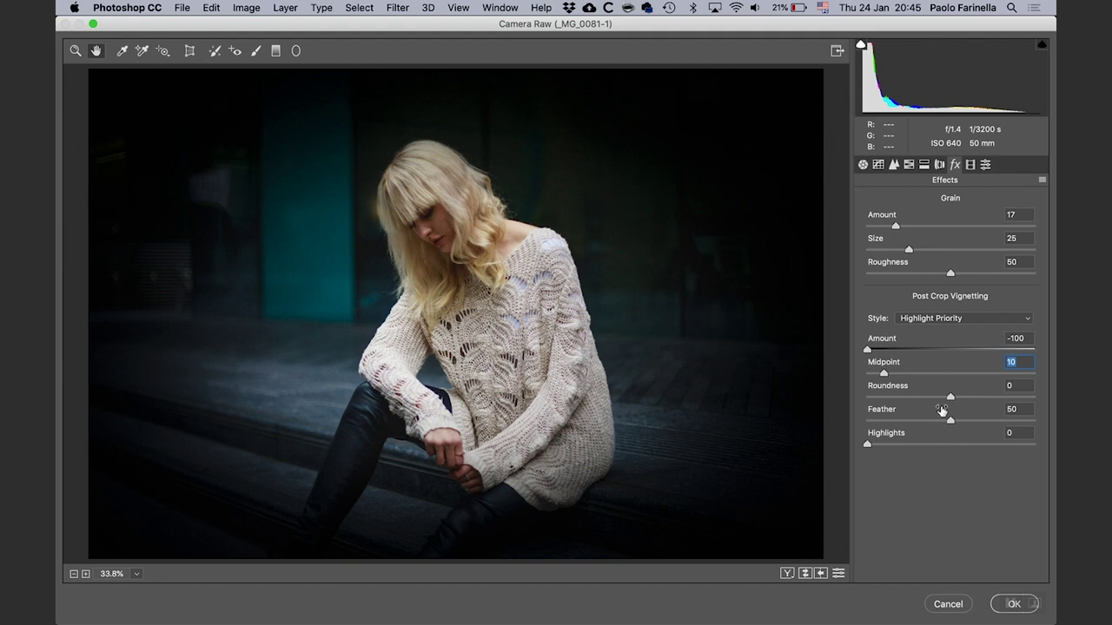
double_click(867, 348)
drag(950, 351, 940, 352)
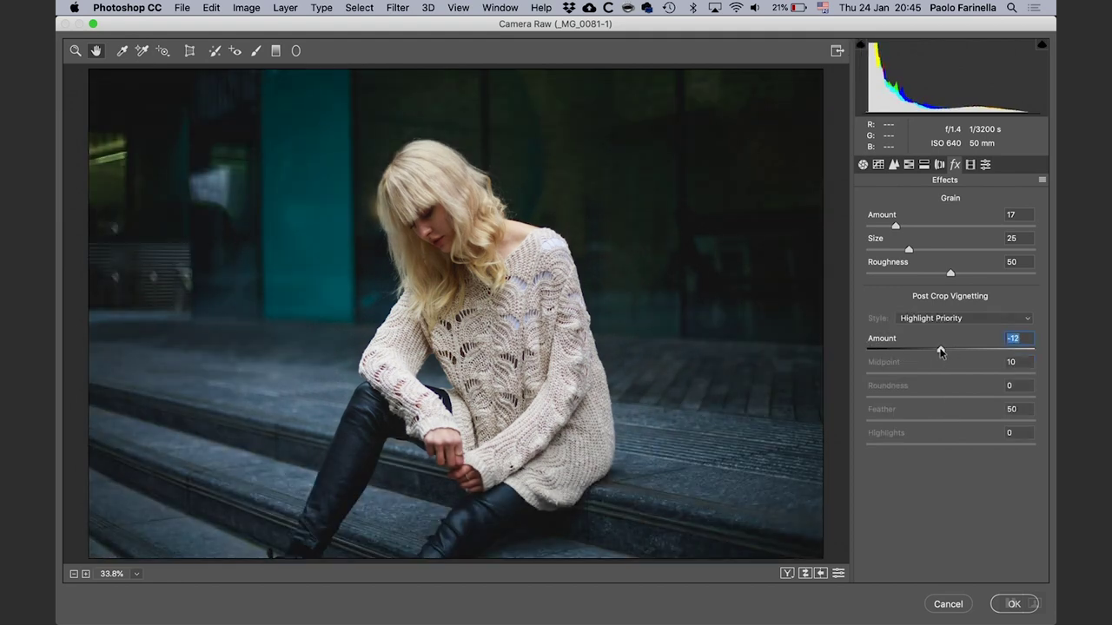
click(1013, 604)
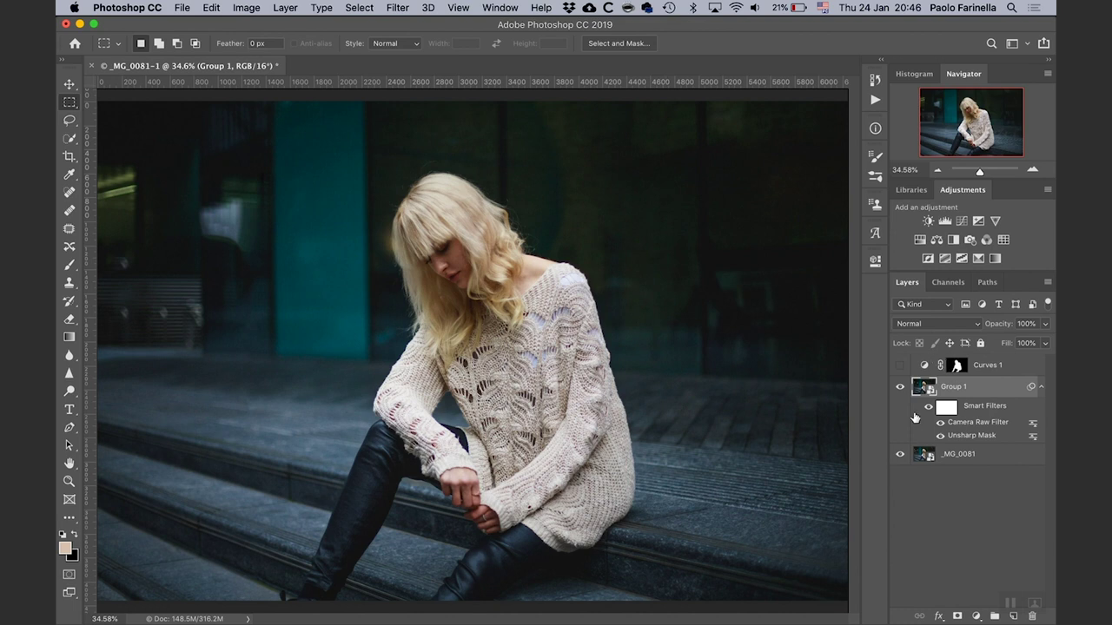
Step: Compare the retouched Group 1 smart object with the original photo by switching its visibility
click(900, 386)
click(899, 388)
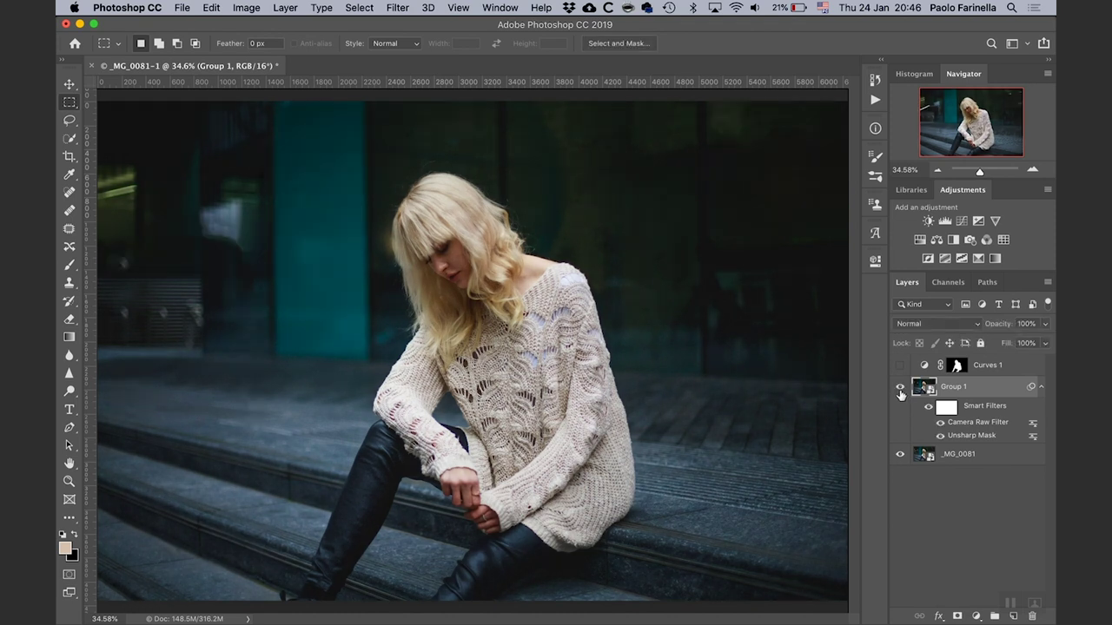
click(904, 398)
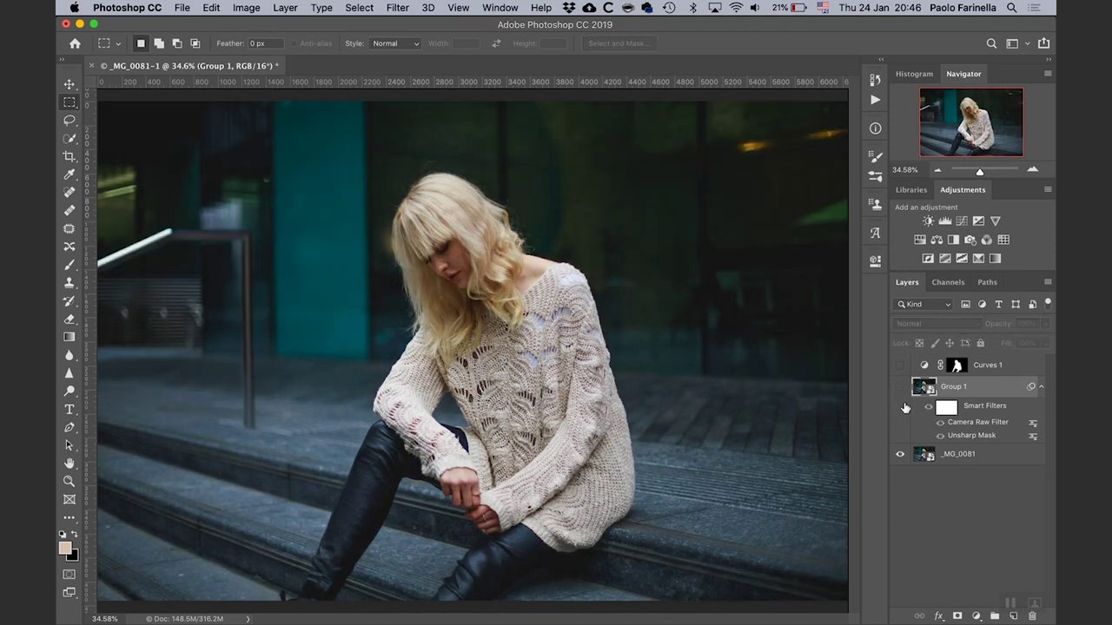
click(904, 401)
click(900, 388)
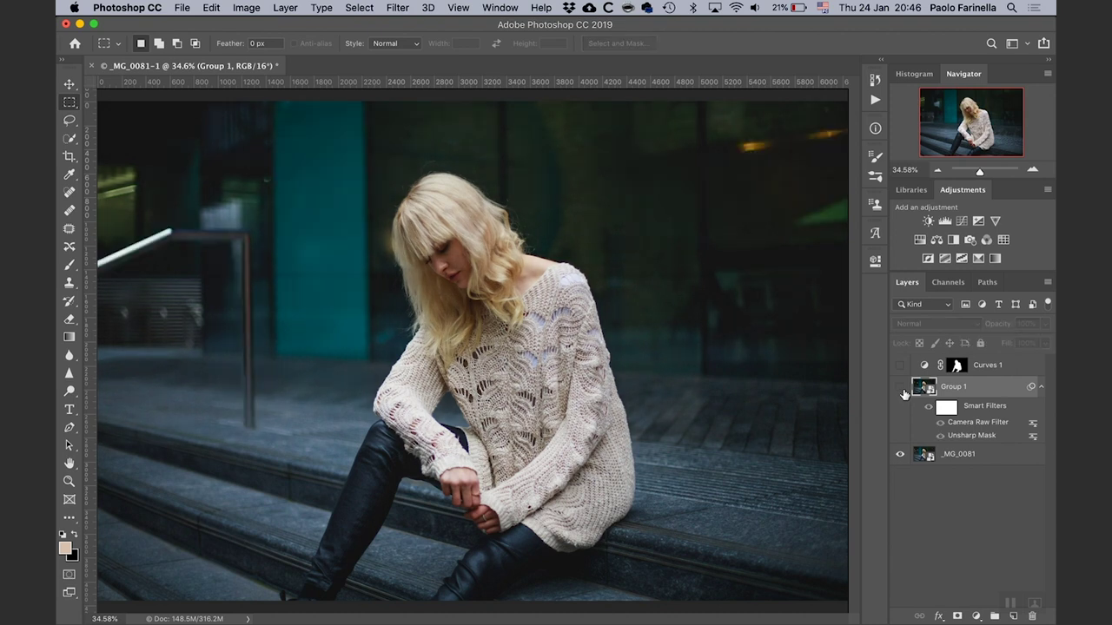
click(900, 390)
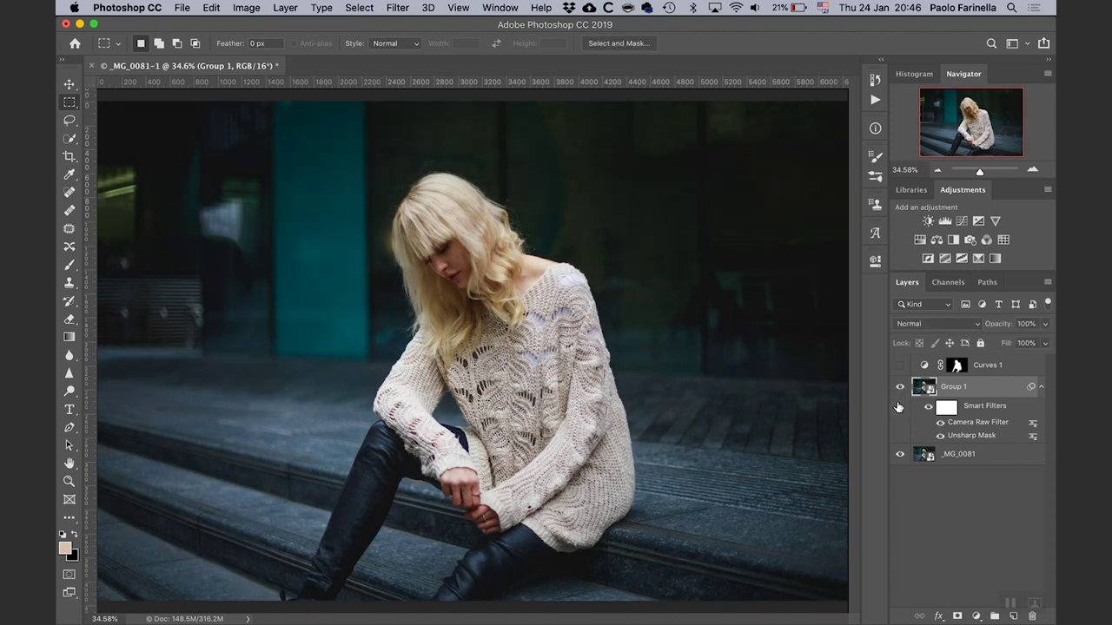